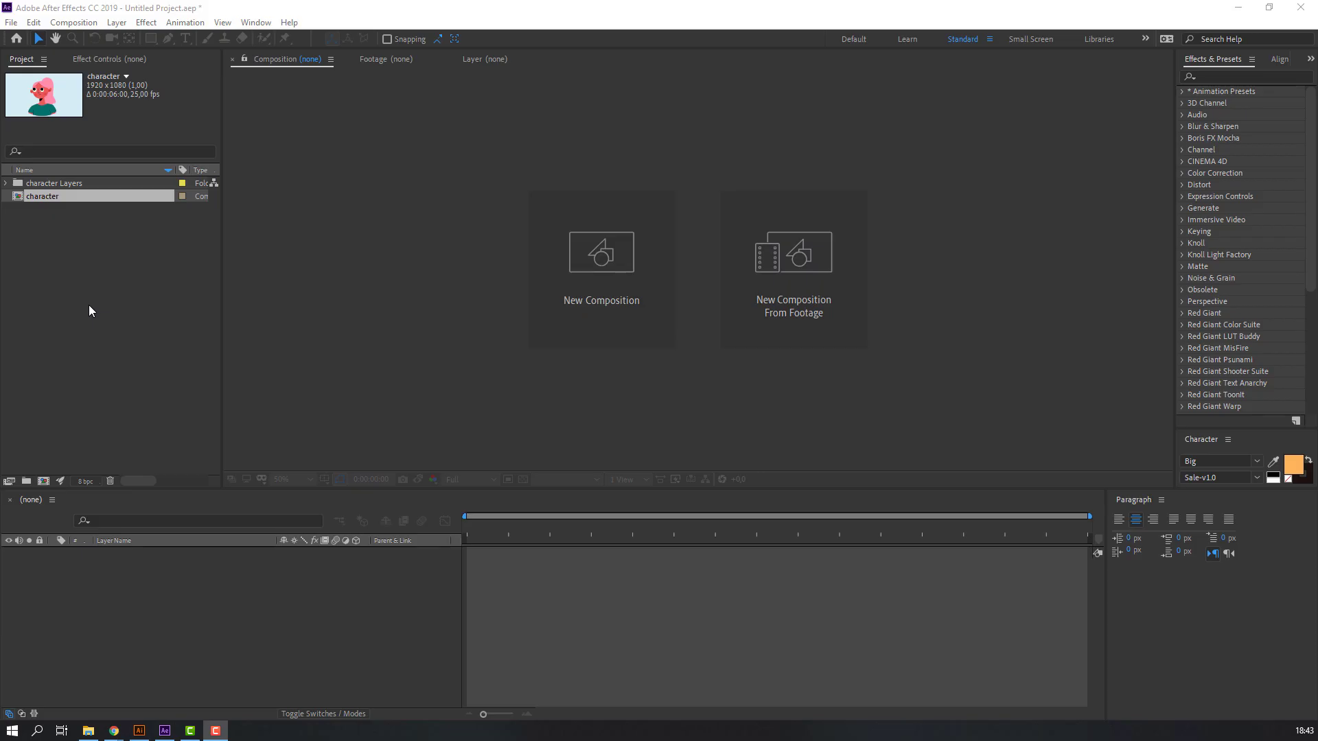
Open the 'character' composition from the Project panel in the viewer and timeline
{"action": "double_click", "coordinate": [42, 195]}
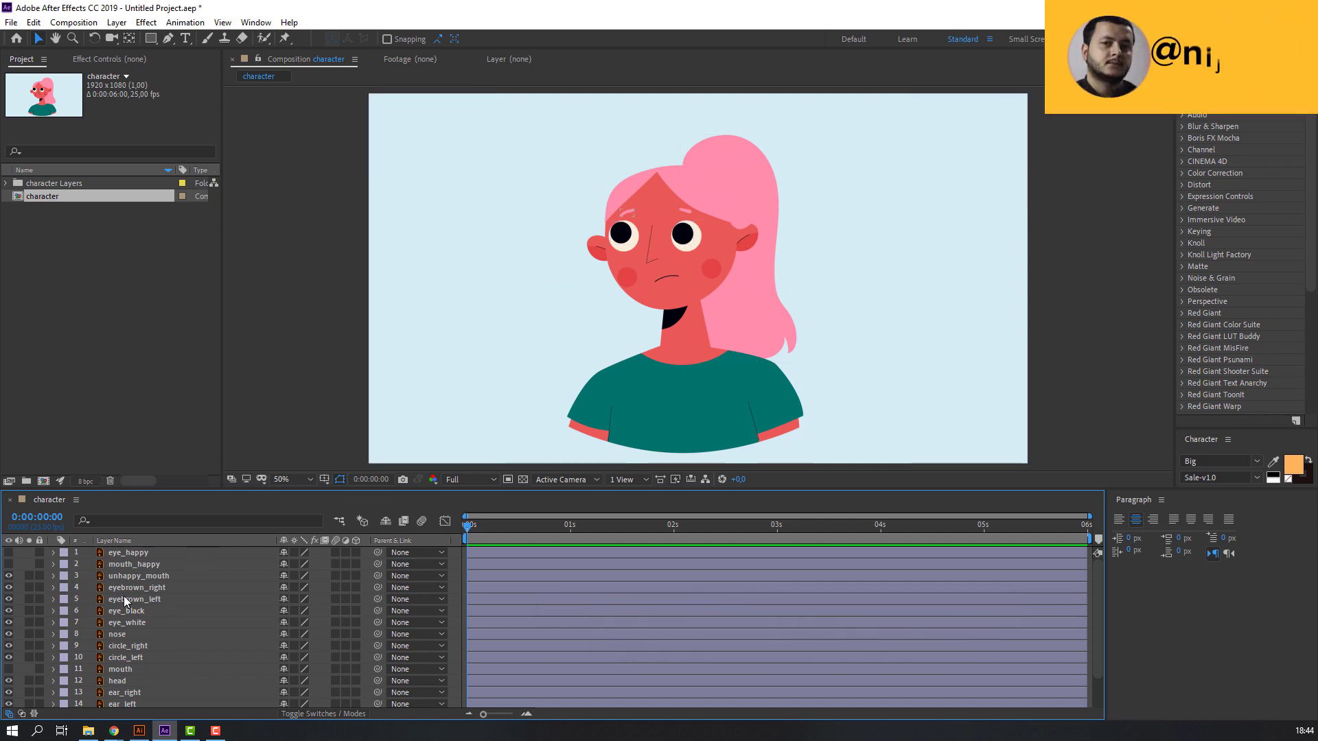
Select the face and ear layers from eye_happy down through ear_right and ear_left
{"action": "left_click", "coordinate": [127, 552]}
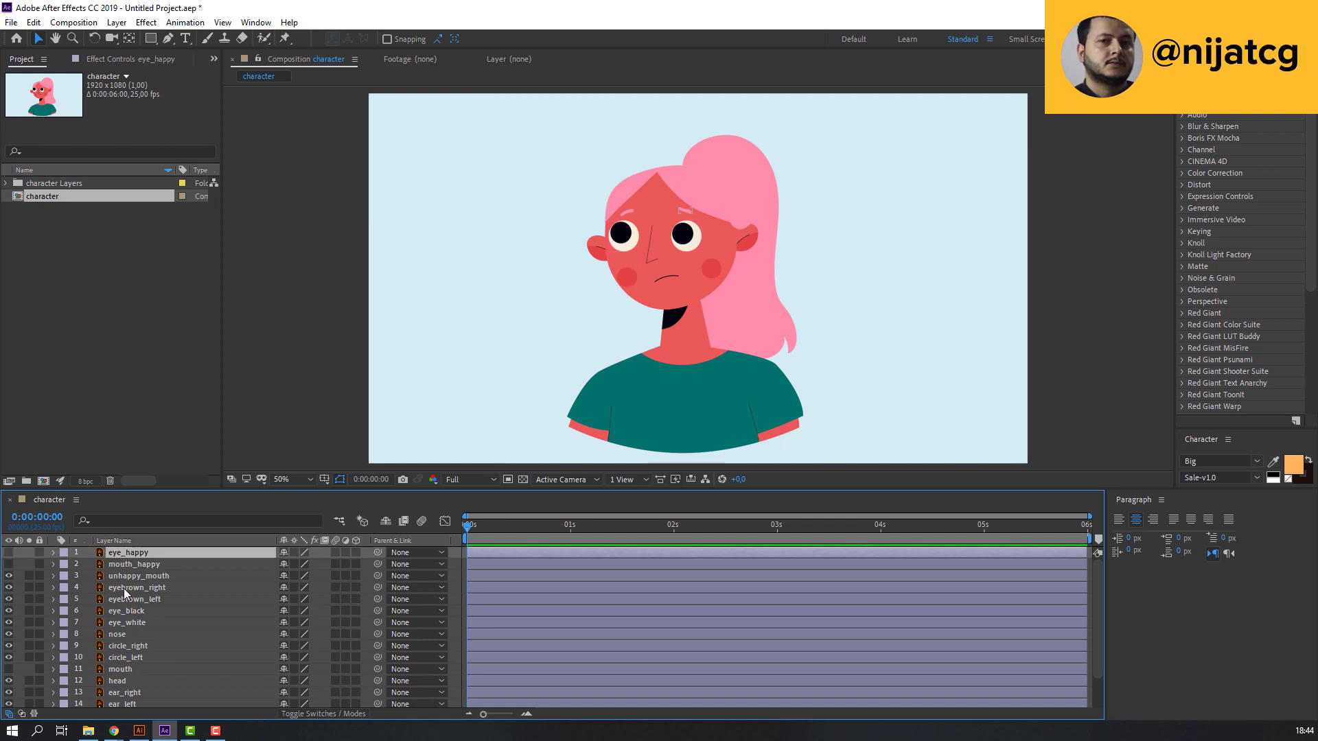
{"action": "left_click", "coordinate": [121, 688], "text": "shift"}
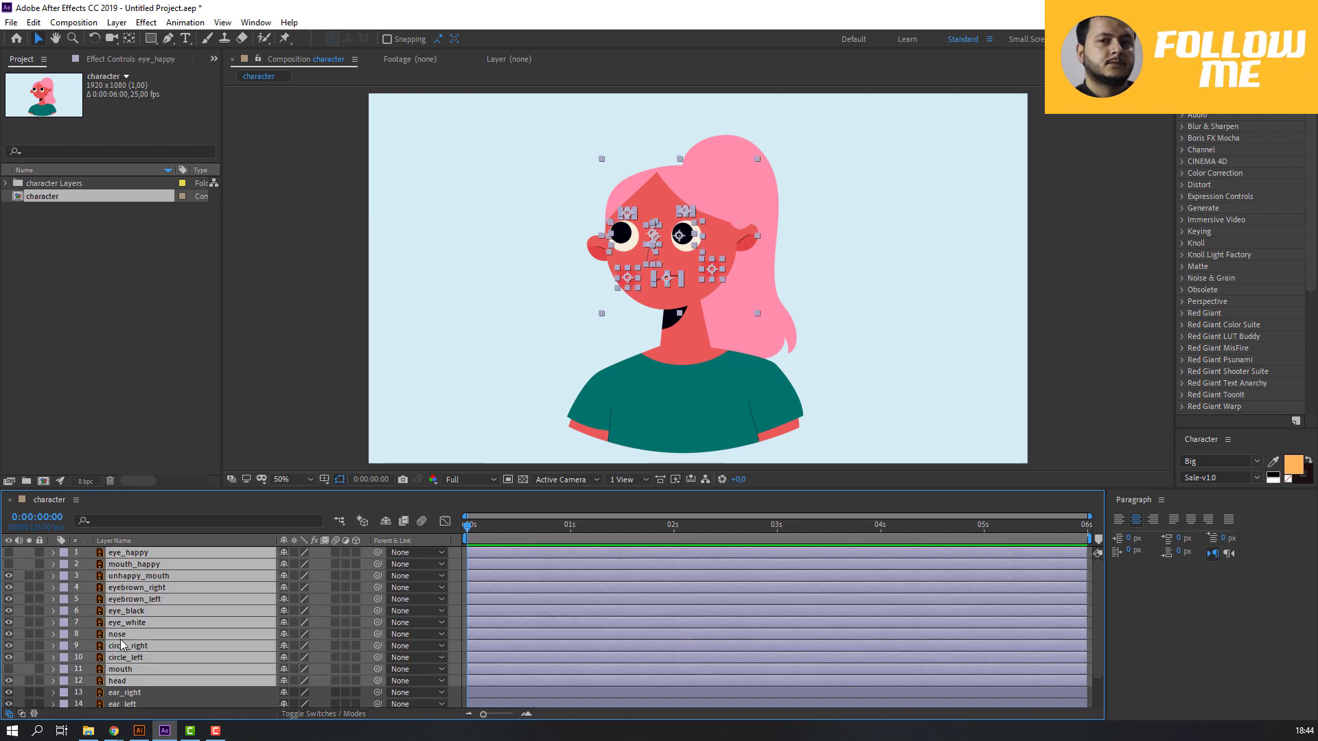
{"action": "scroll", "coordinate": [122, 679], "scroll_direction": "down", "scroll_amount": 1}
{"action": "left_click", "coordinate": [125, 667], "text": "ctrl"}
{"action": "left_click", "coordinate": [132, 656], "text": "ctrl"}
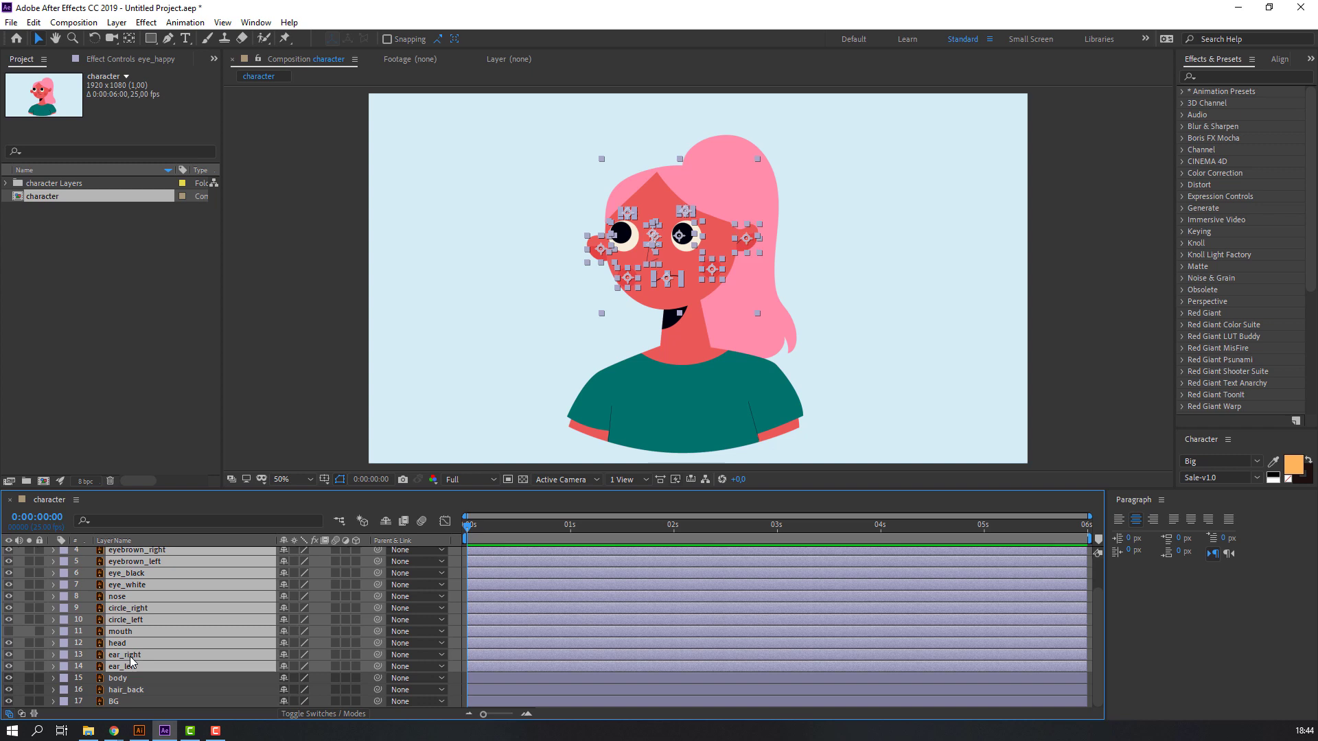
{"action": "left_click", "coordinate": [9, 556]}
{"action": "left_click", "coordinate": [9, 556]}
{"action": "left_click", "coordinate": [9, 556]}
{"action": "left_click", "coordinate": [9, 556]}
Pre-compose the selected layers into a new composition named 'head'
{"action": "right_click", "coordinate": [151, 590]}
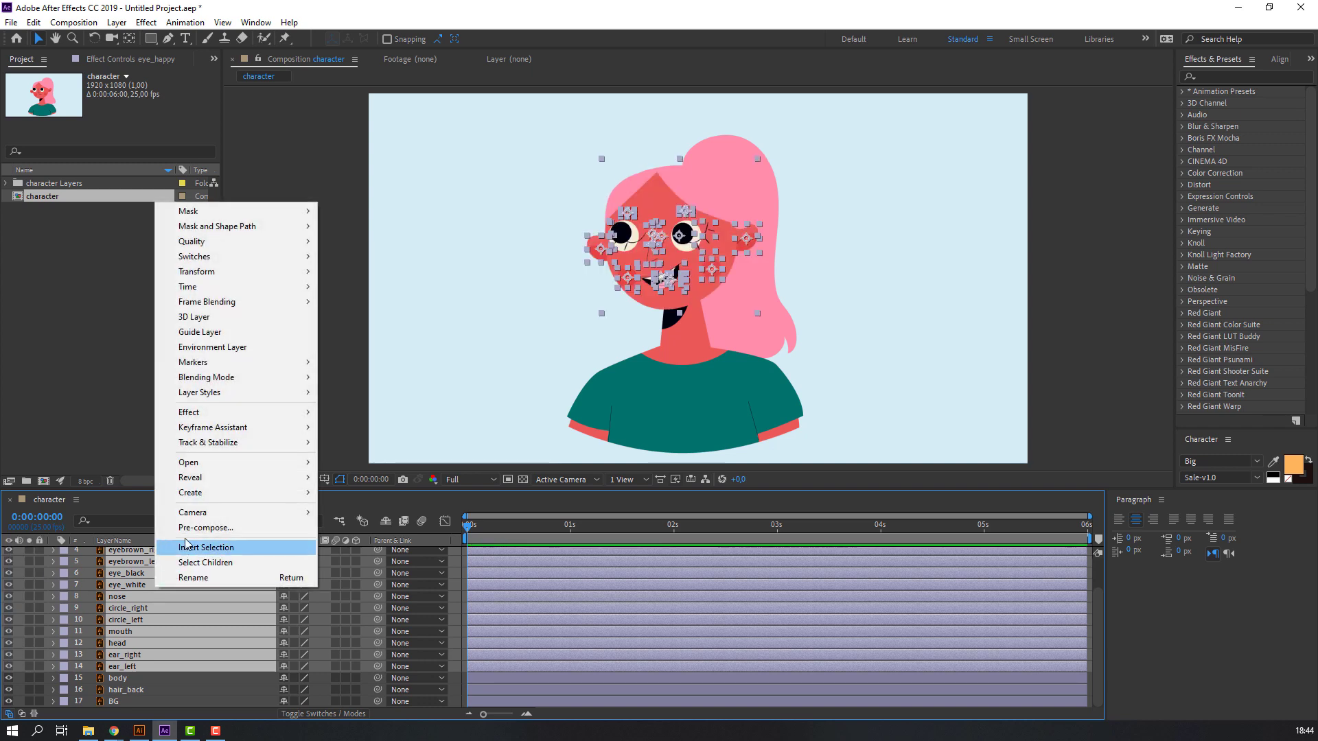
{"action": "left_click", "coordinate": [189, 531]}
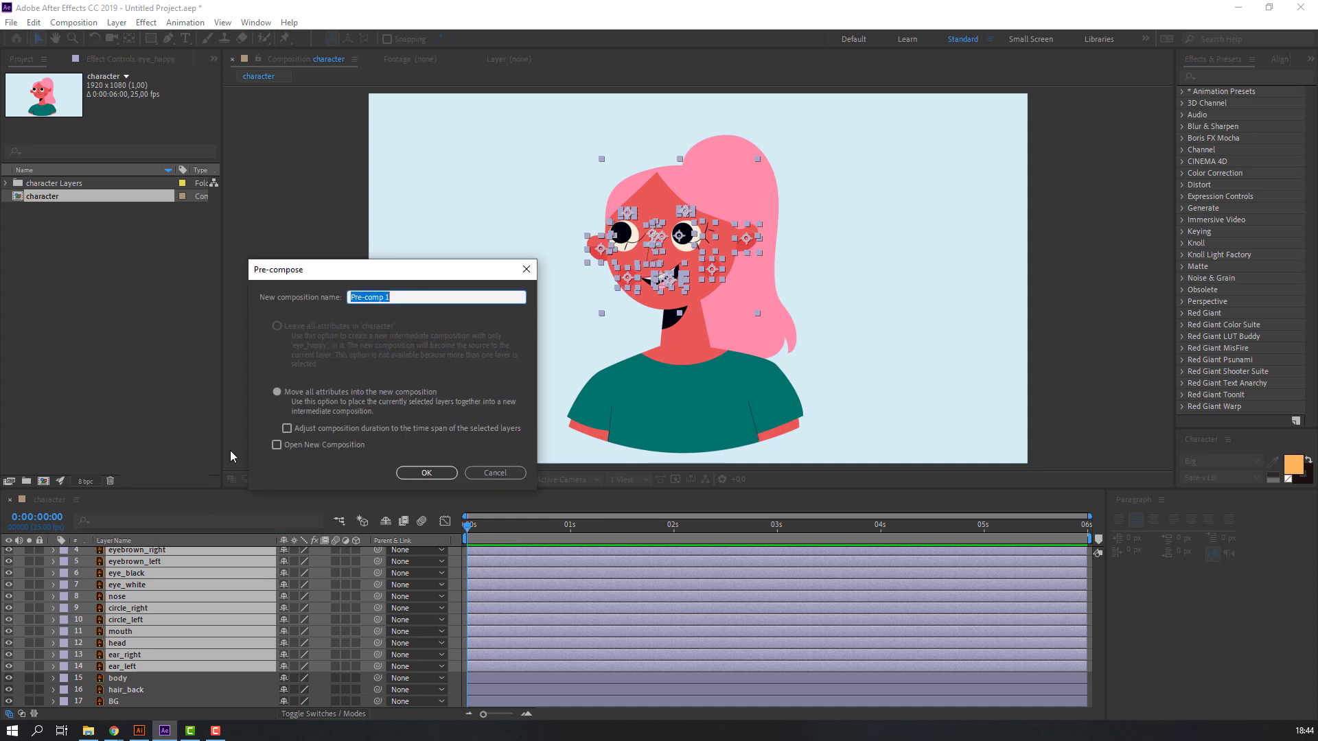
{"action": "type", "text": "head"}
{"action": "left_click", "coordinate": [415, 474]}
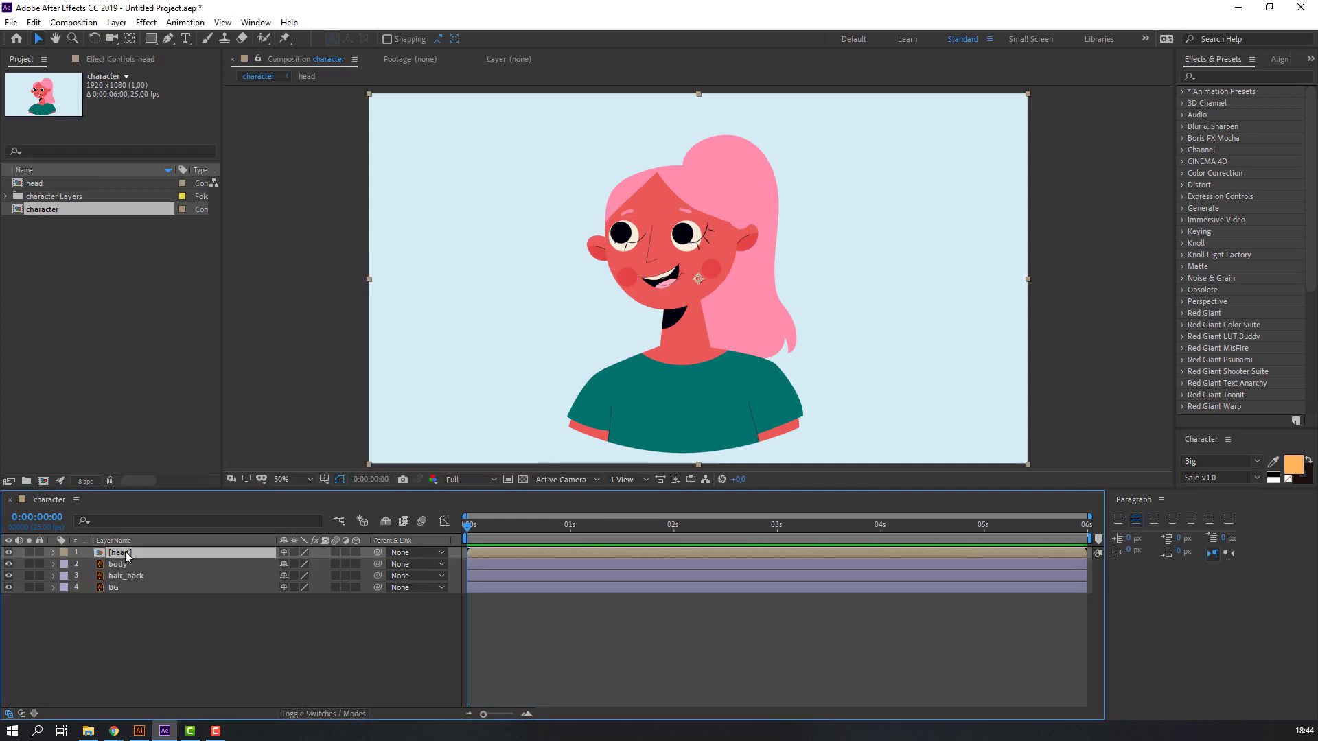
Inside the head precomp, add a new Null Object layer
{"action": "double_click", "coordinate": [126, 554]}
{"action": "scroll", "coordinate": [442, 413], "scroll_direction": "down", "scroll_amount": 2}
{"action": "left_click", "coordinate": [116, 22]}
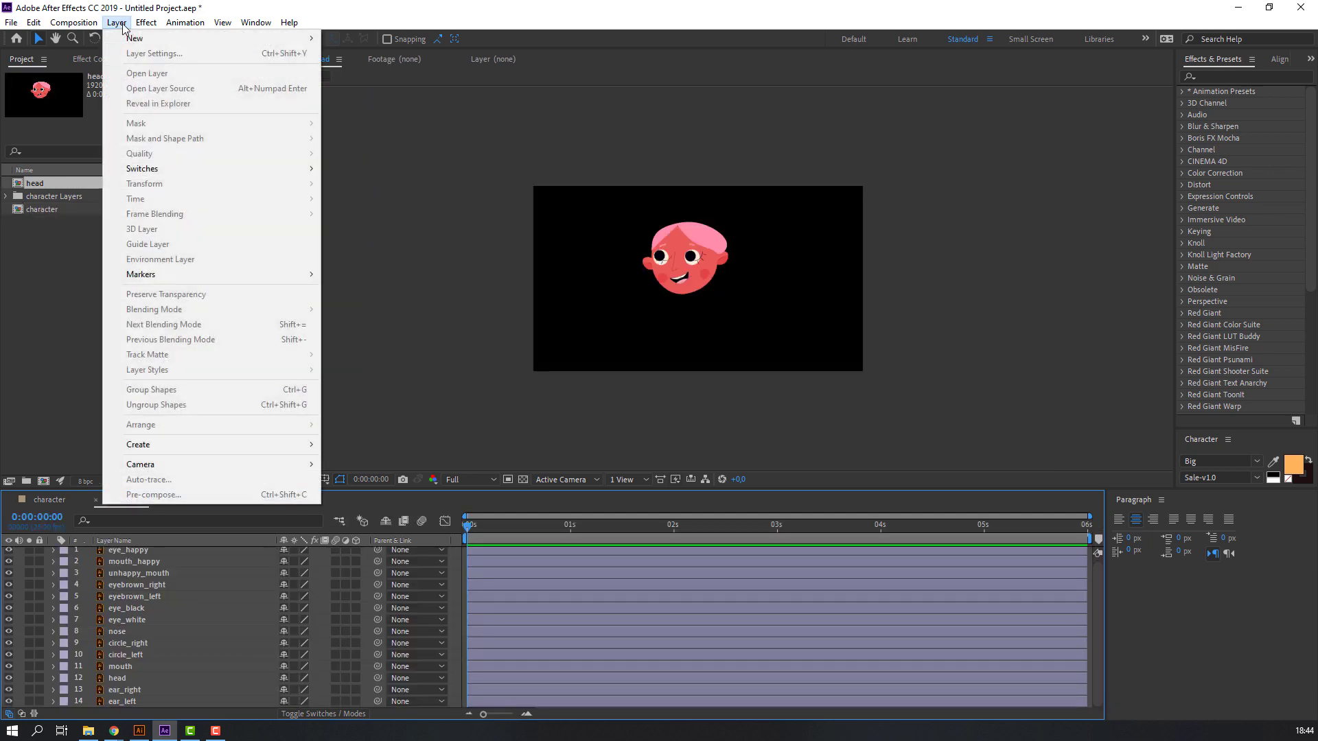
{"action": "mouse_move", "coordinate": [137, 39]}
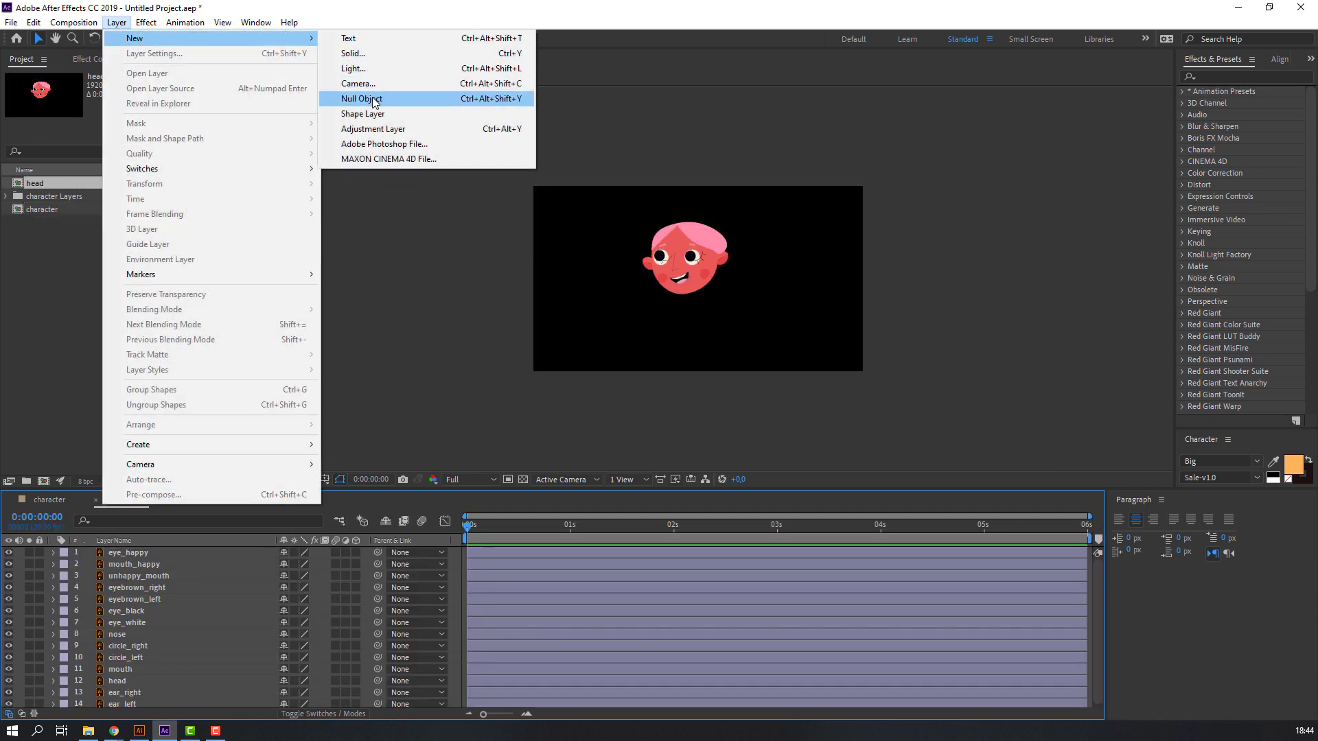
{"action": "left_click", "coordinate": [374, 101]}
Parent all the face layers to Null 1
{"action": "key", "text": "ctrl+a"}
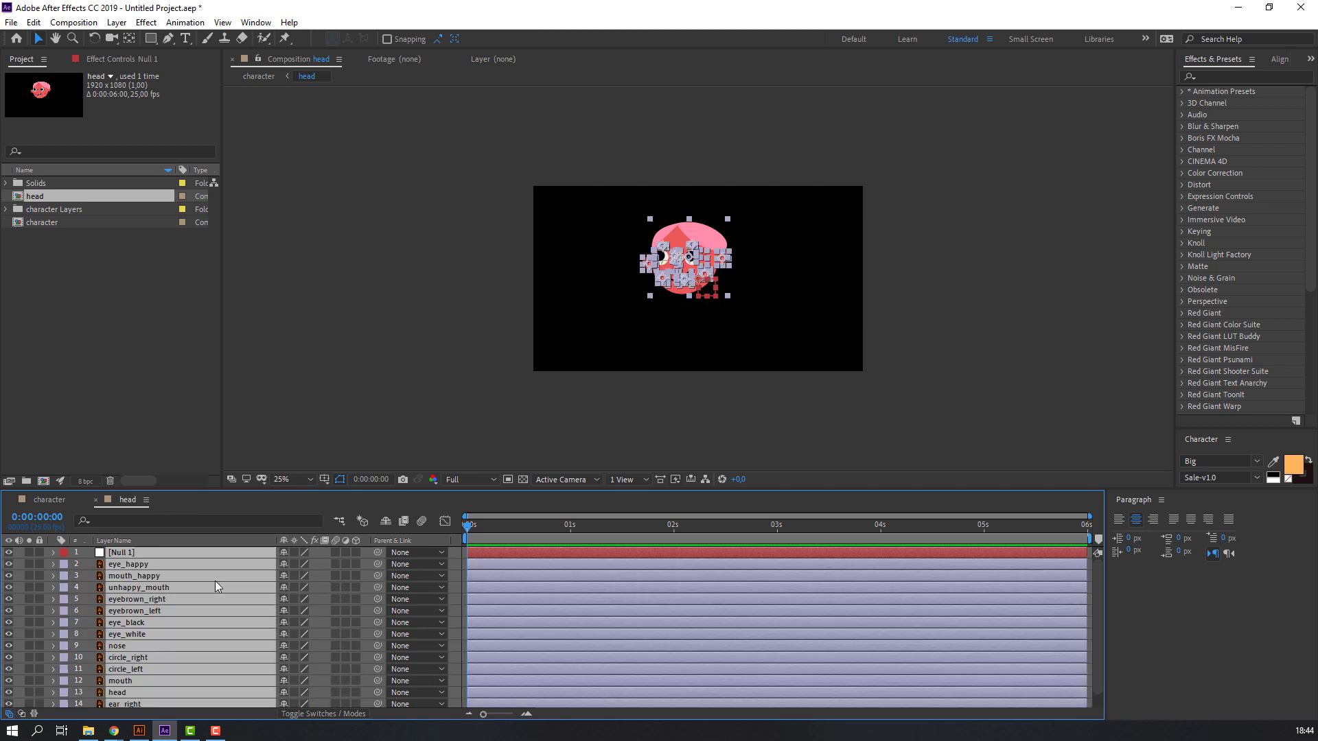
{"action": "left_click", "coordinate": [117, 553], "text": "ctrl"}
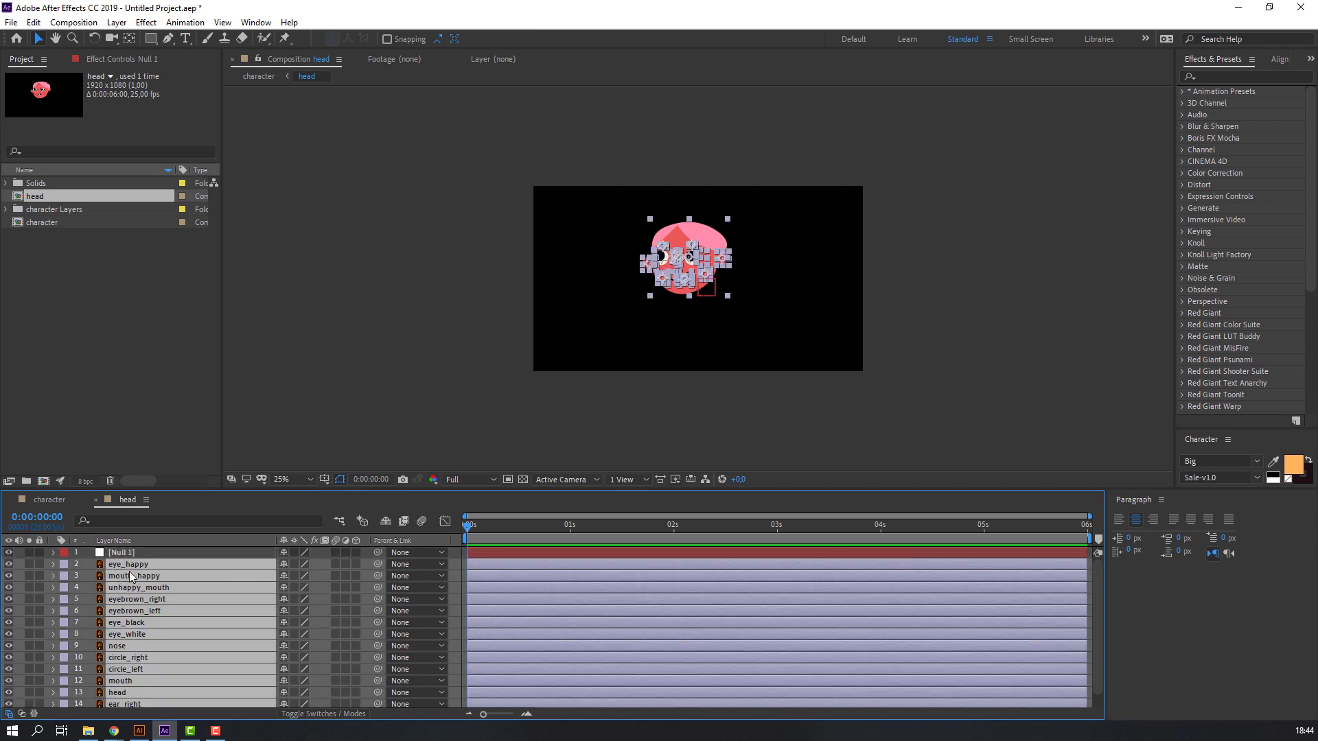
{"action": "left_click_drag", "start_coordinate": [378, 576], "coordinate": [117, 557]}
Scale the null to 211% to enlarge the face, delete it, and draw a region of interest around the face
{"action": "left_click", "coordinate": [122, 555]}
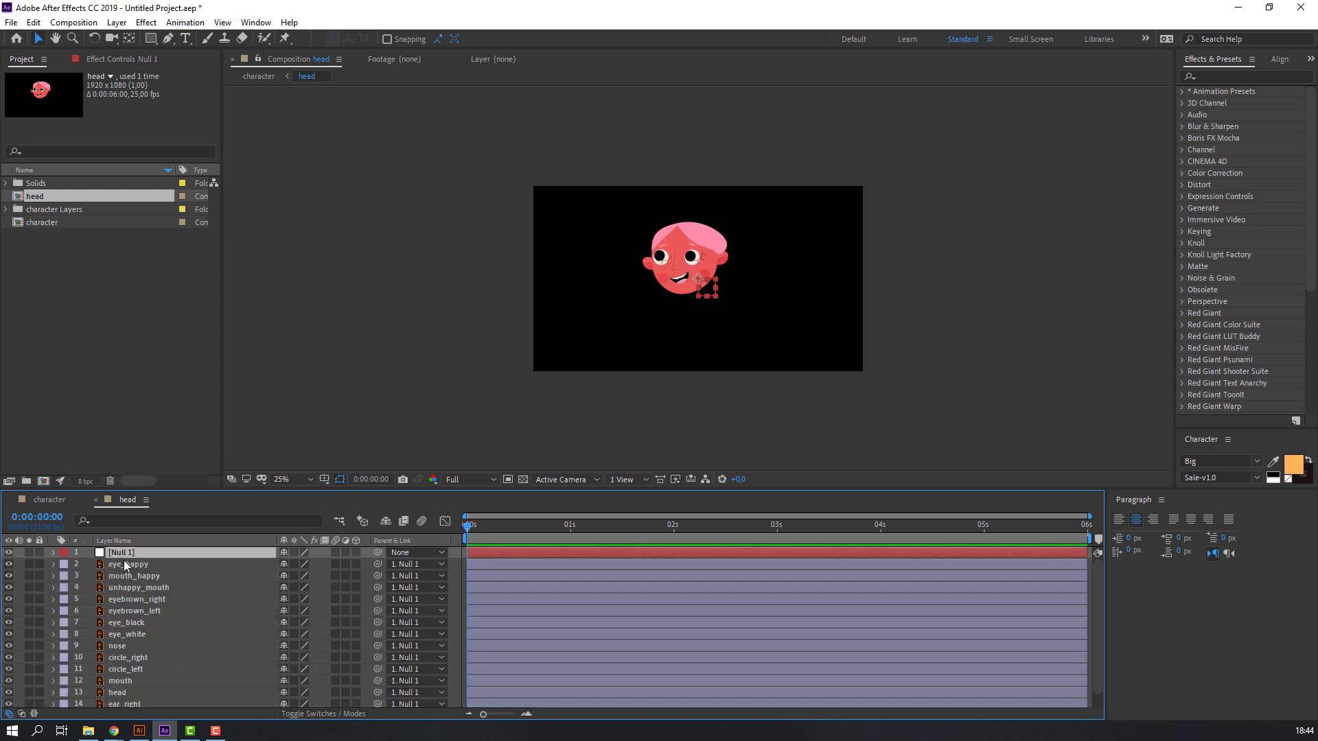
{"action": "key", "text": "s"}
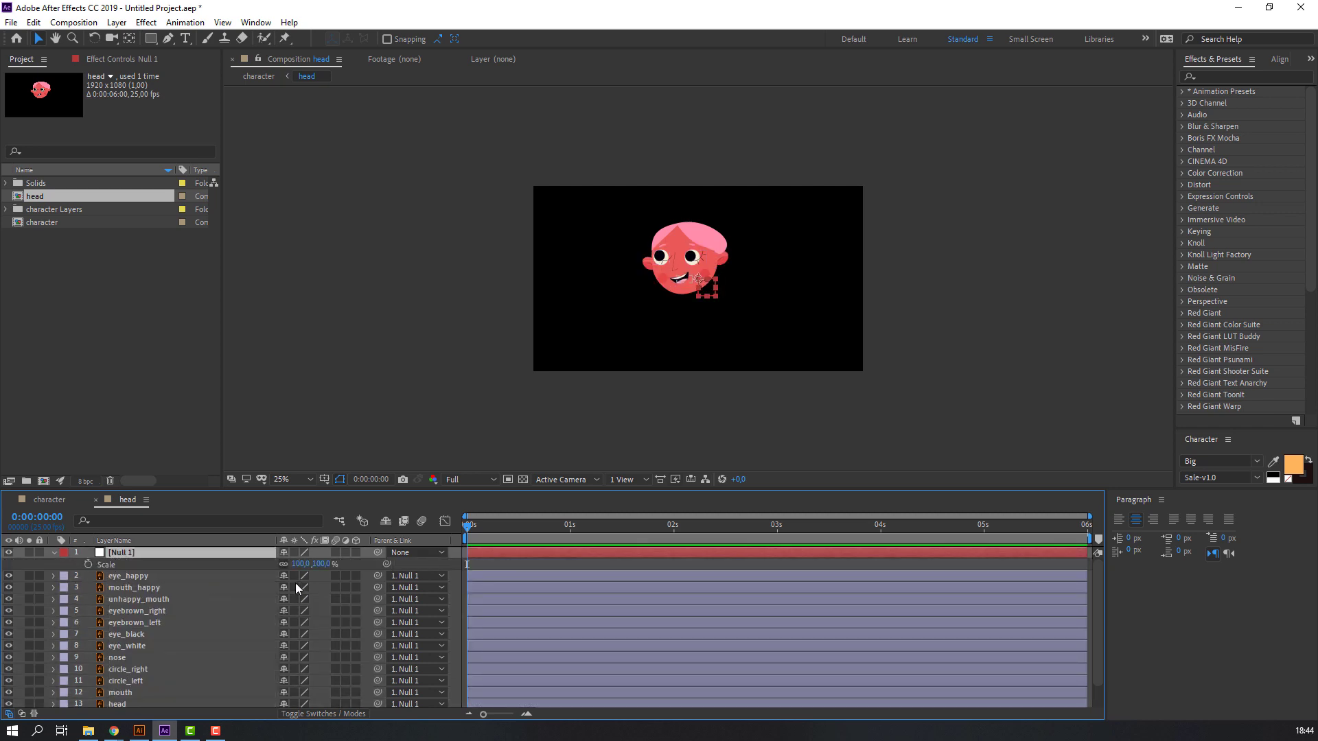
{"action": "left_click_drag", "start_coordinate": [301, 564], "coordinate": [377, 562]}
{"action": "left_click_drag", "start_coordinate": [725, 294], "coordinate": [719, 340]}
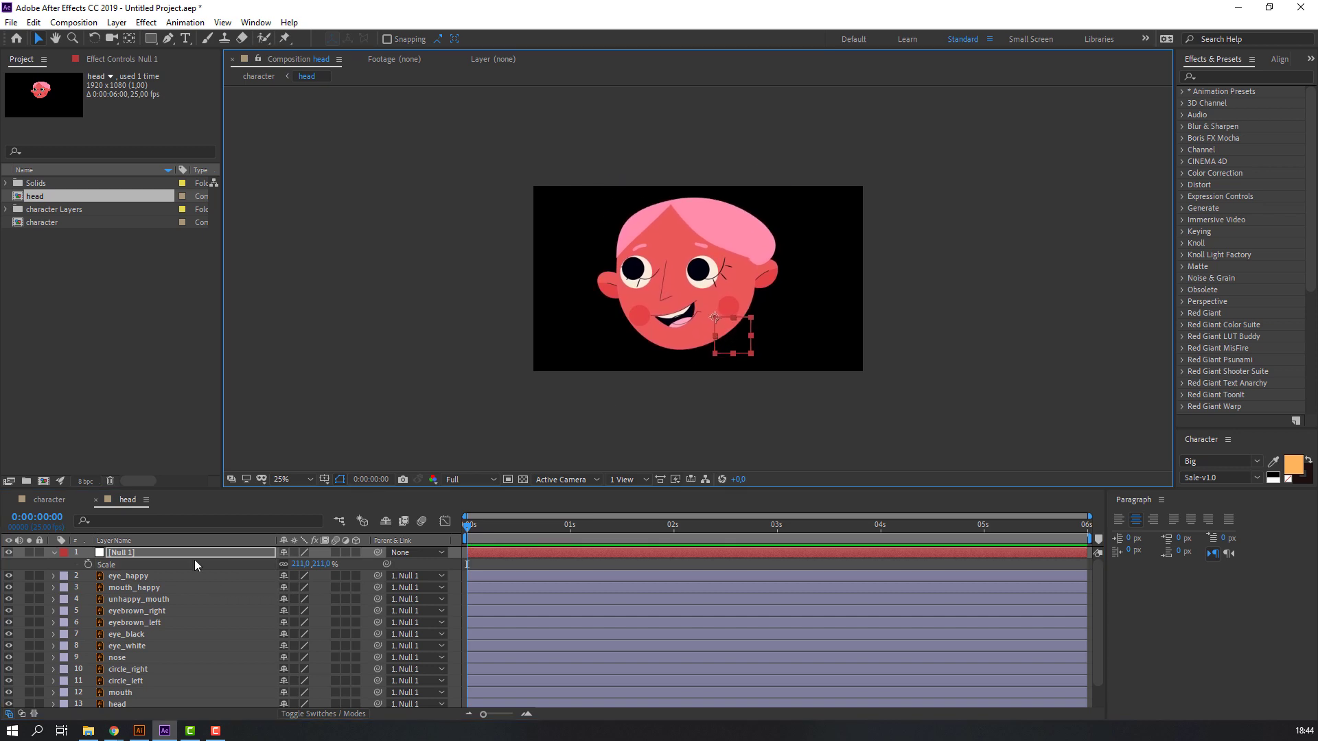
{"action": "left_click", "coordinate": [118, 553]}
{"action": "key", "text": "Delete"}
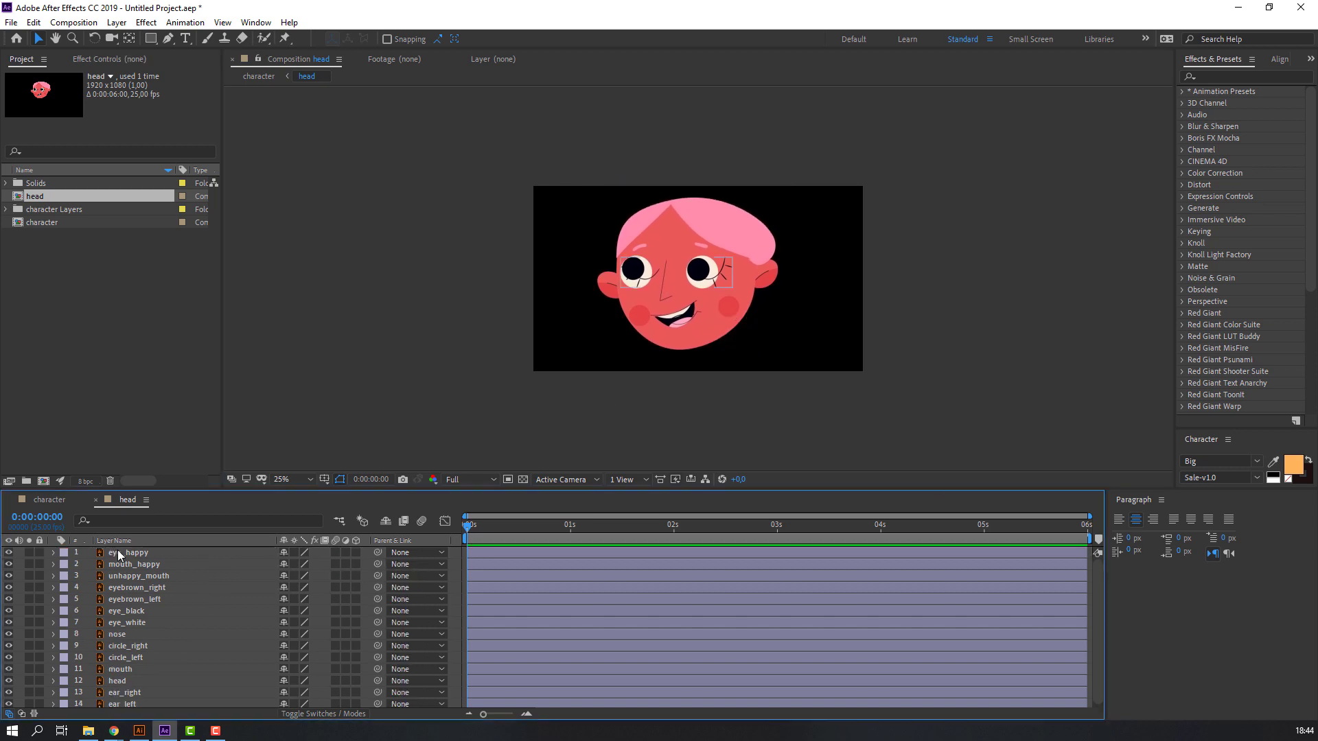
{"action": "left_click", "coordinate": [508, 478]}
{"action": "left_click_drag", "start_coordinate": [591, 194], "coordinate": [799, 361]}
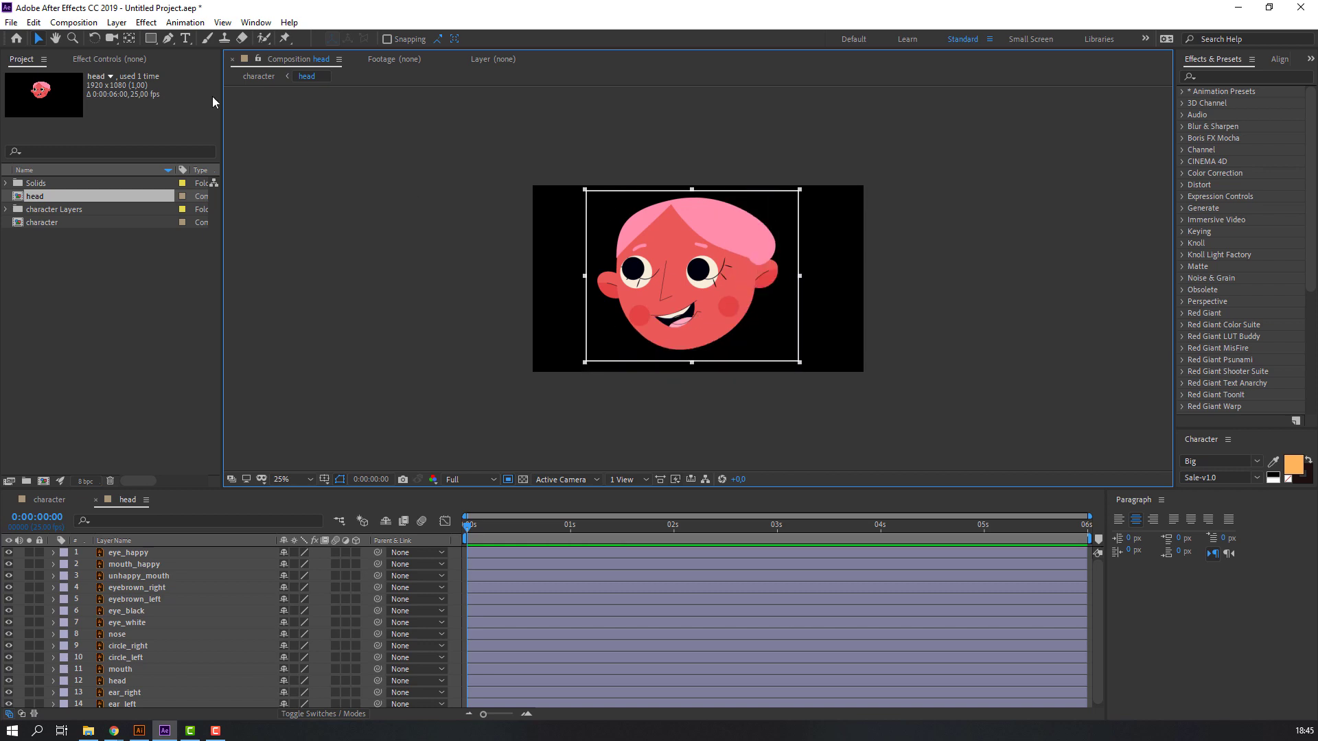
Crop the head composition to its region of interest
{"action": "left_click", "coordinate": [78, 24]}
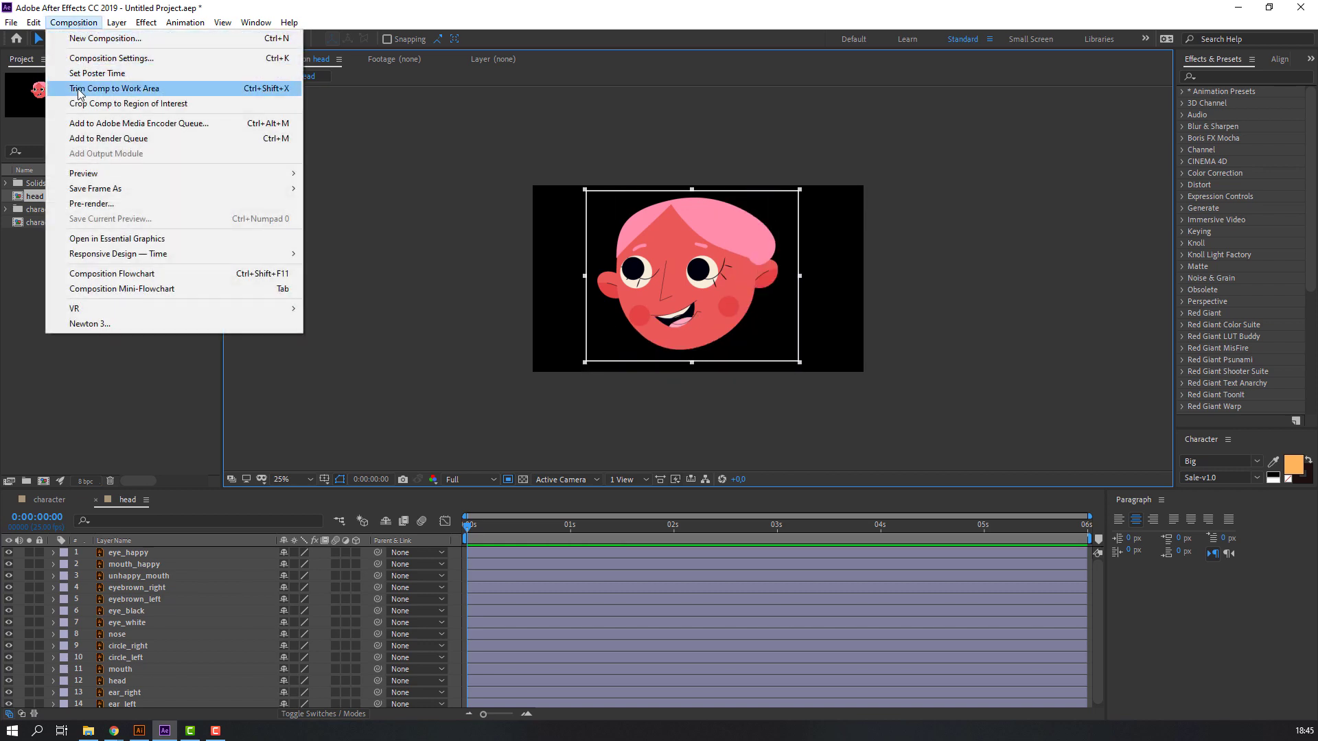
{"action": "left_click", "coordinate": [174, 108]}
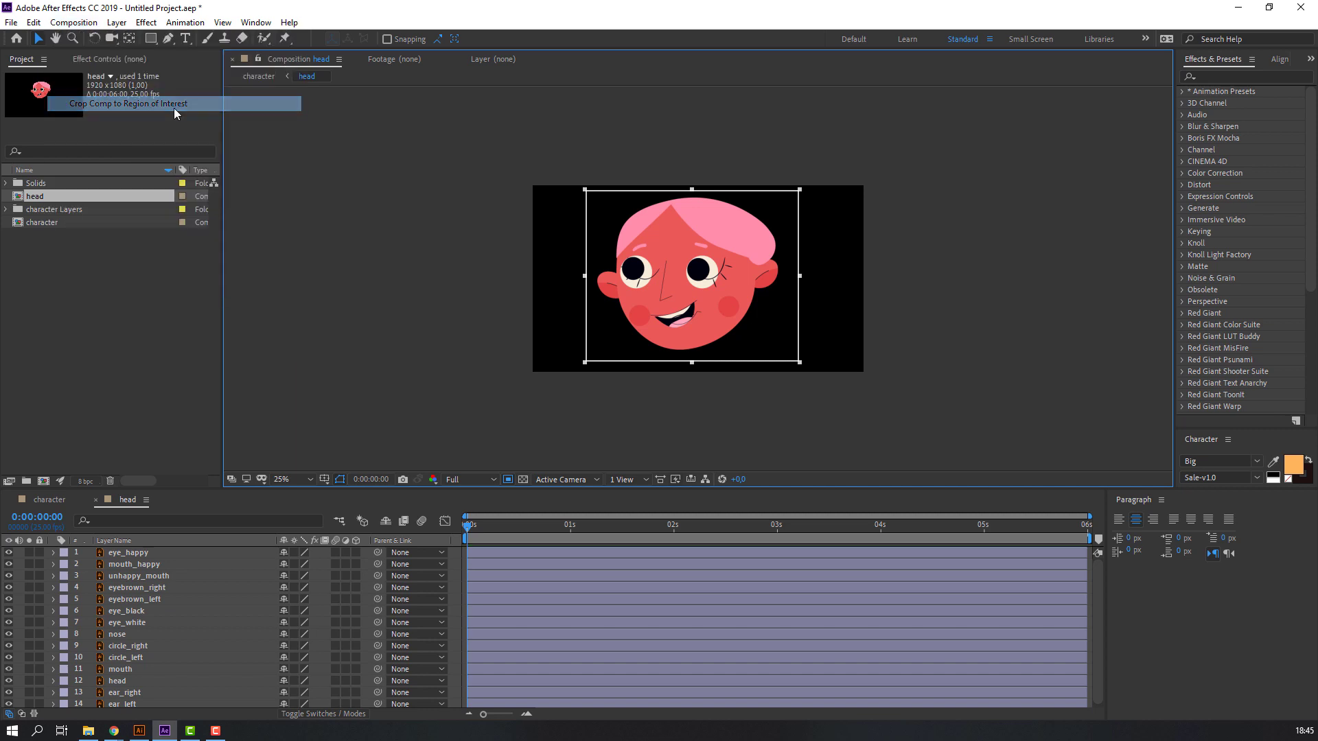
{"action": "left_click", "coordinate": [48, 504]}
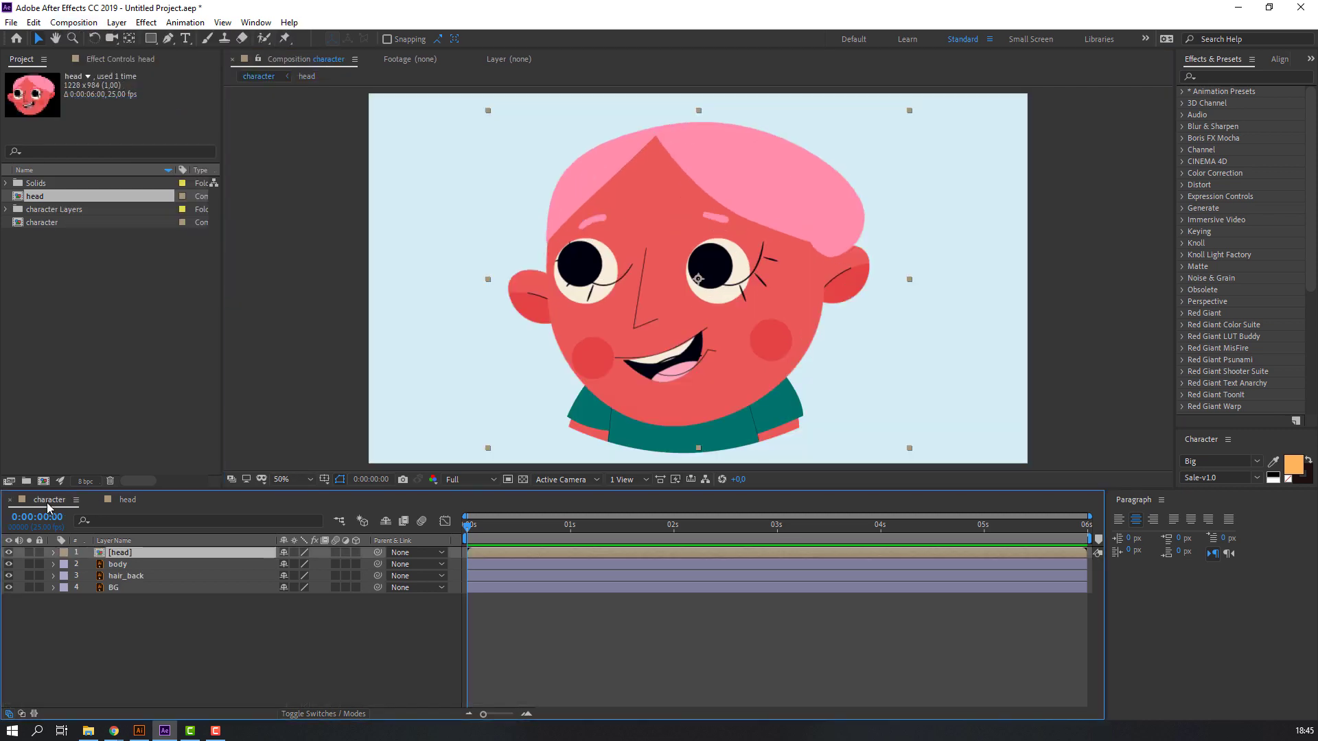
In the character comp, scale the head layer to 49% and move it up-left onto the body
{"action": "left_click", "coordinate": [135, 553]}
{"action": "key", "text": "s"}
{"action": "left_click_drag", "start_coordinate": [301, 564], "coordinate": [264, 564]}
{"action": "left_click_drag", "start_coordinate": [689, 308], "coordinate": [669, 269]}
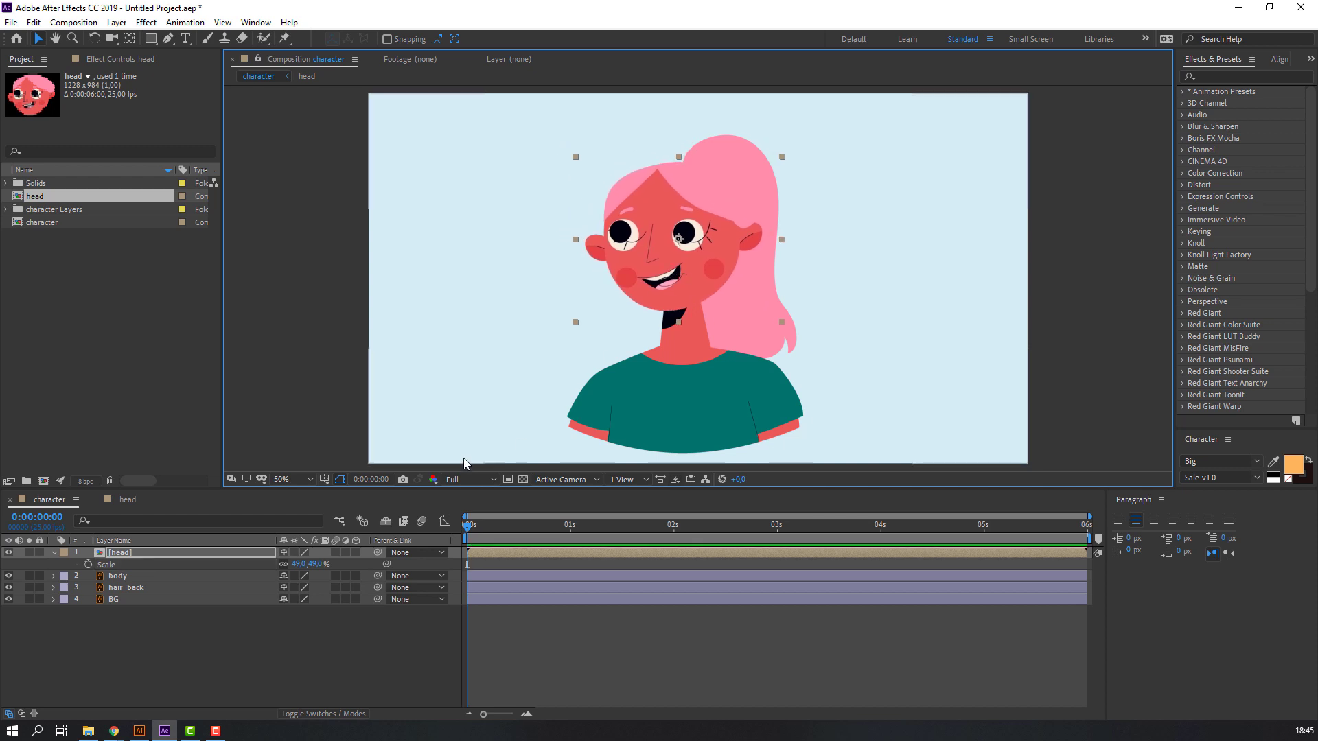
{"action": "left_click", "coordinate": [199, 640]}
{"action": "left_click", "coordinate": [298, 563]}
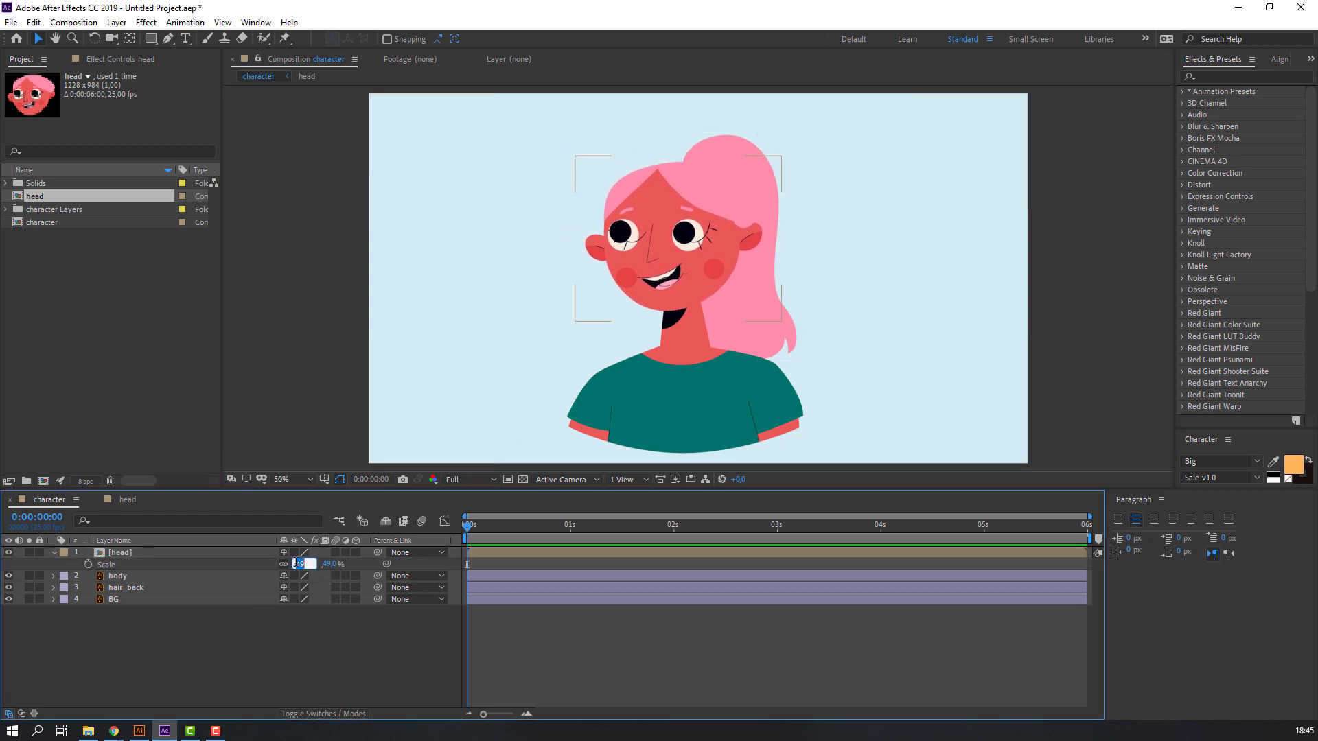
{"action": "key", "text": "Return"}
{"action": "key", "text": "s"}
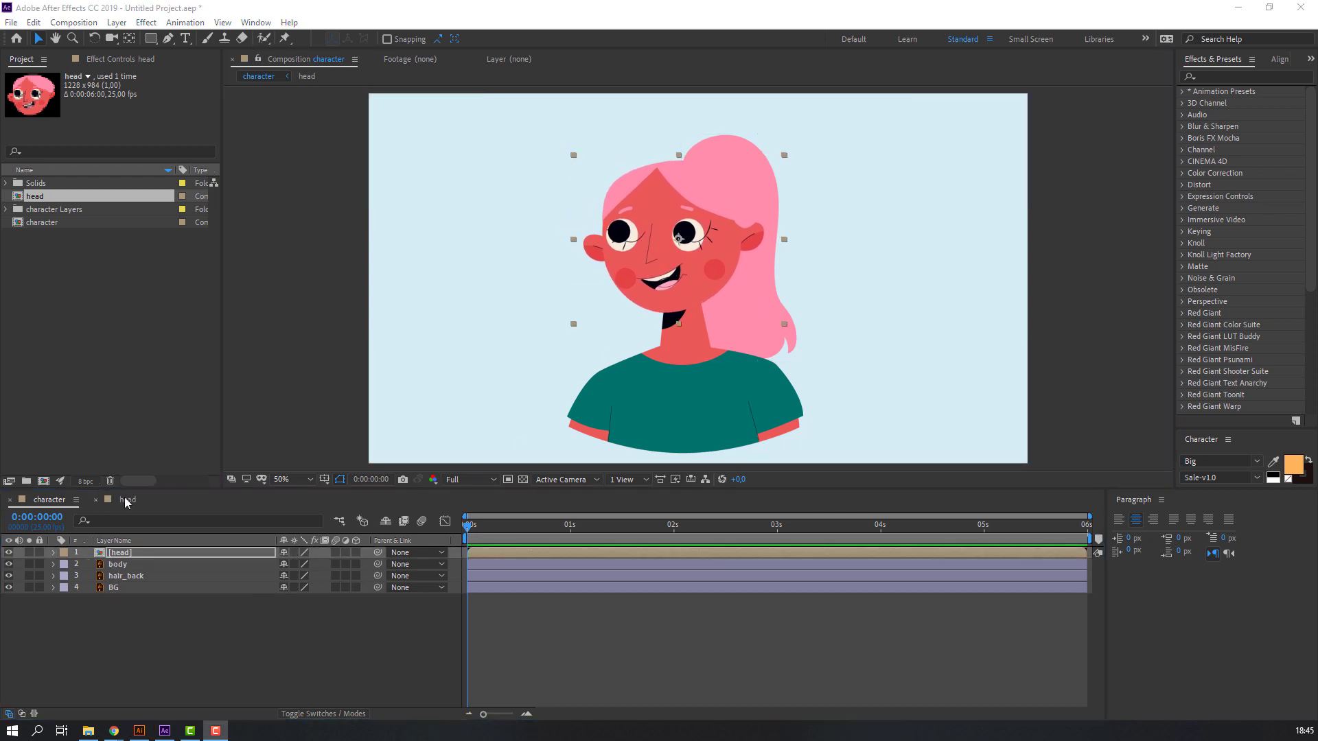
{"action": "left_click", "coordinate": [118, 501]}
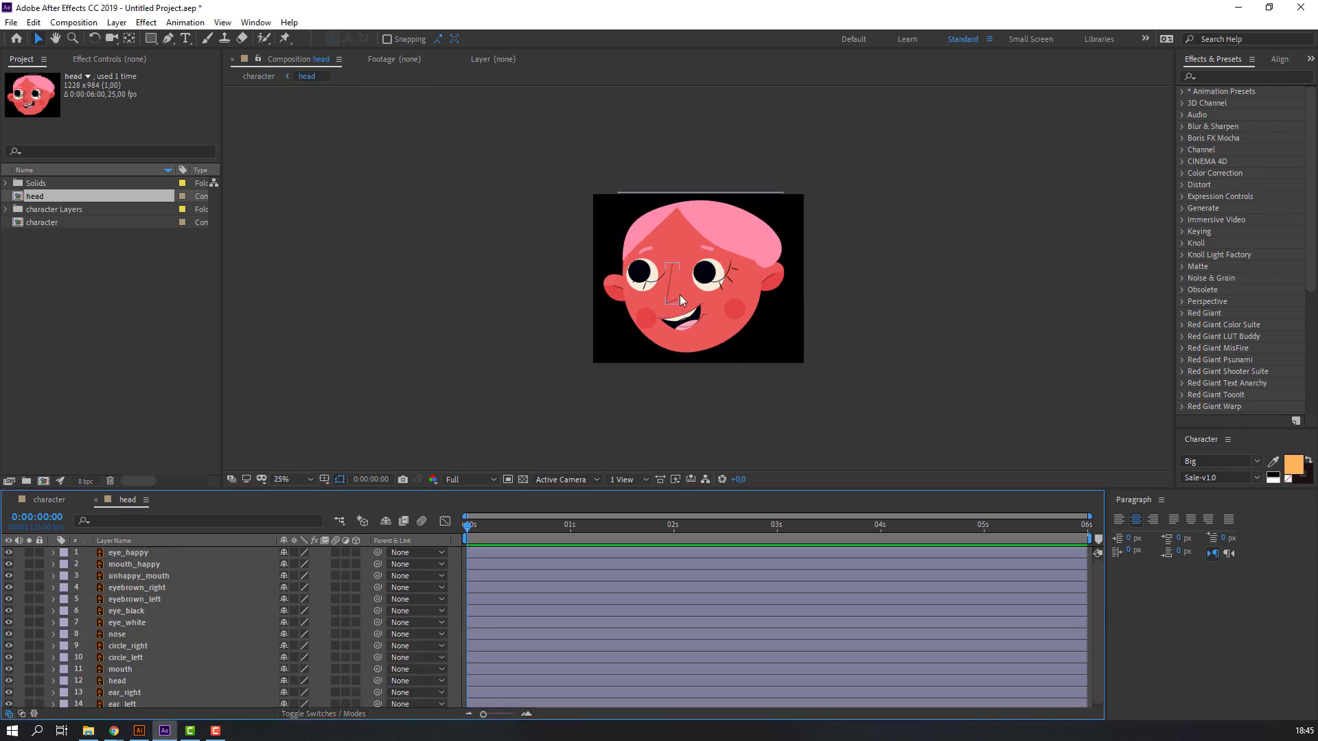
Hide eye_happy, mouth_happy and the mouth layer to reveal the unhappy mouth
{"action": "scroll", "coordinate": [680, 294], "scroll_direction": "up", "scroll_amount": 1}
{"action": "scroll", "coordinate": [685, 308], "scroll_direction": "up", "scroll_amount": 1}
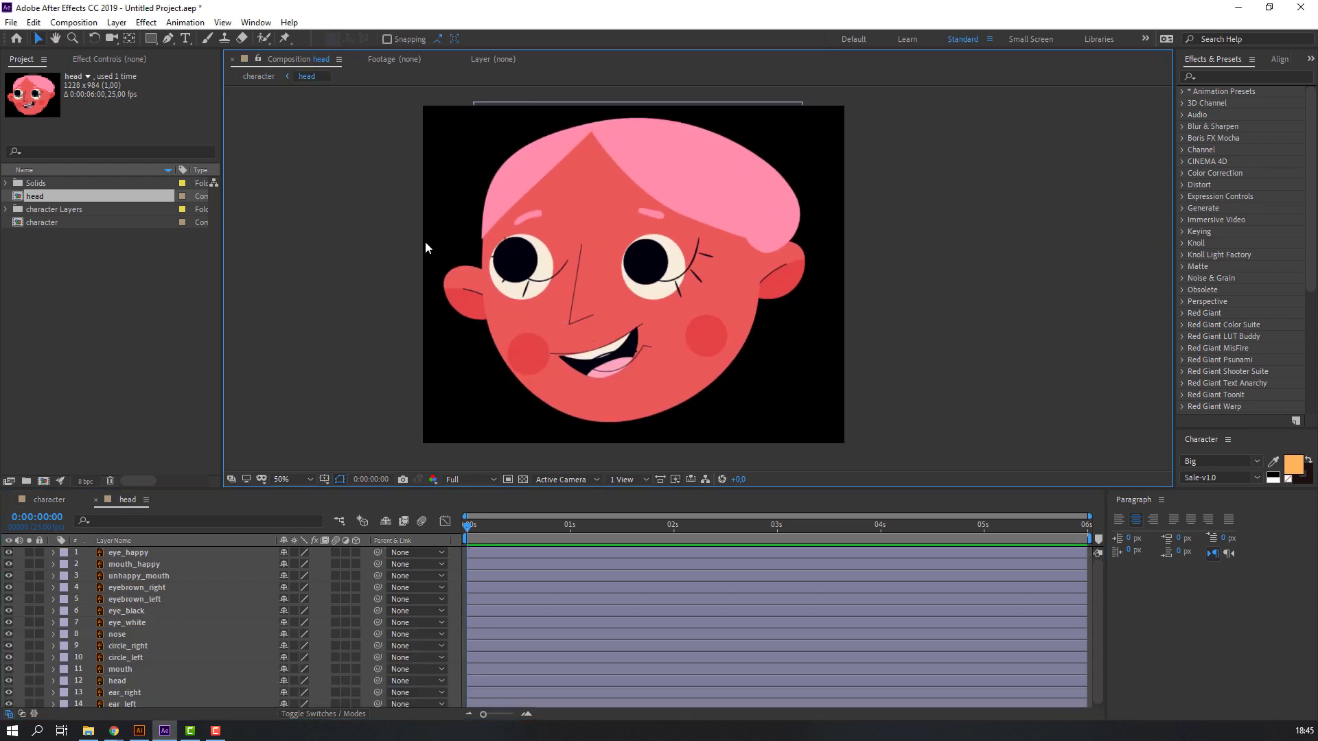
{"action": "left_click", "coordinate": [145, 554]}
{"action": "left_click", "coordinate": [128, 564], "text": "ctrl"}
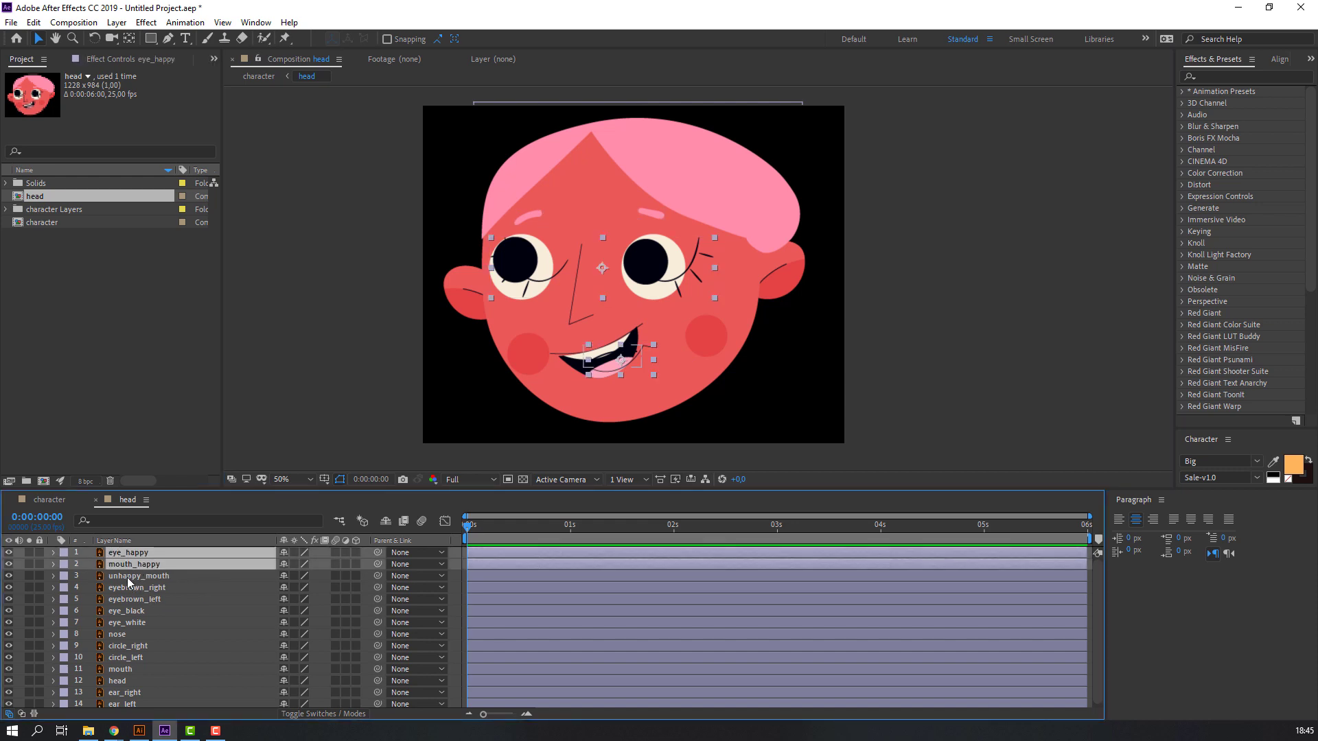
{"action": "left_click", "coordinate": [9, 553]}
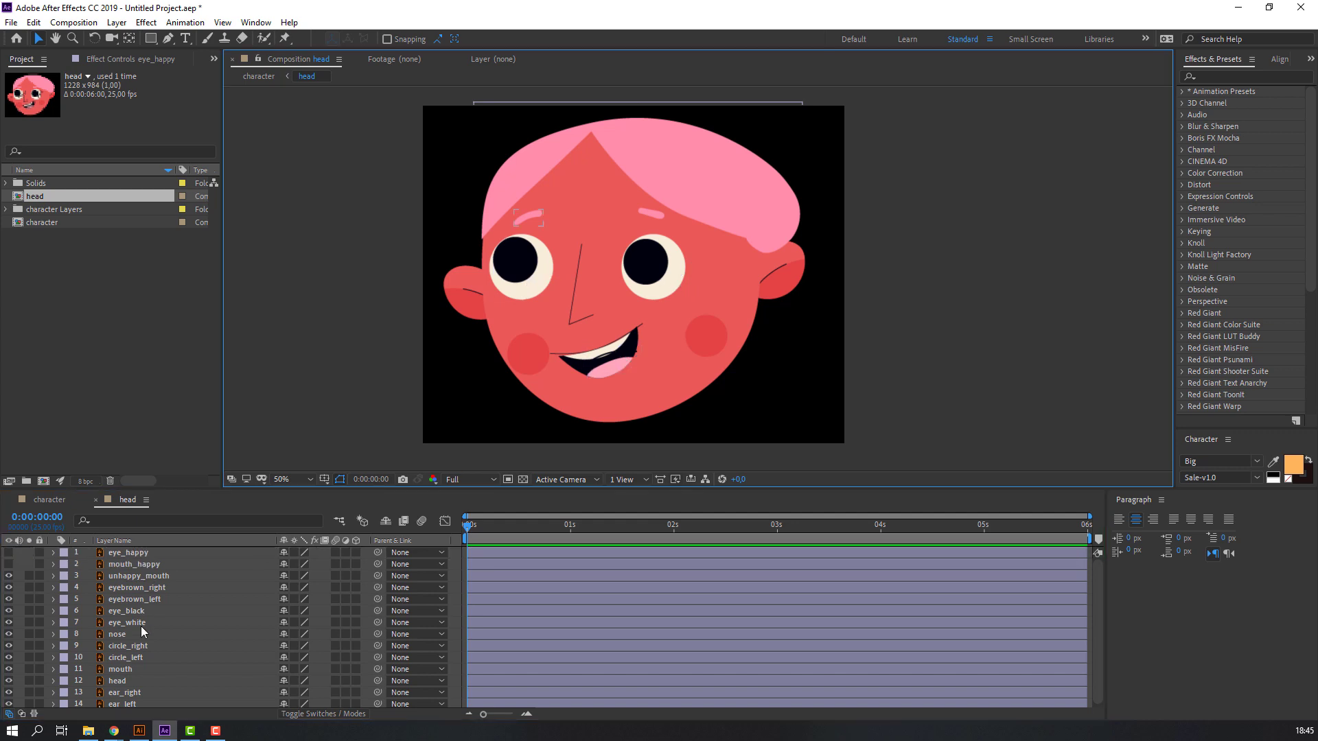
{"action": "left_click", "coordinate": [120, 670]}
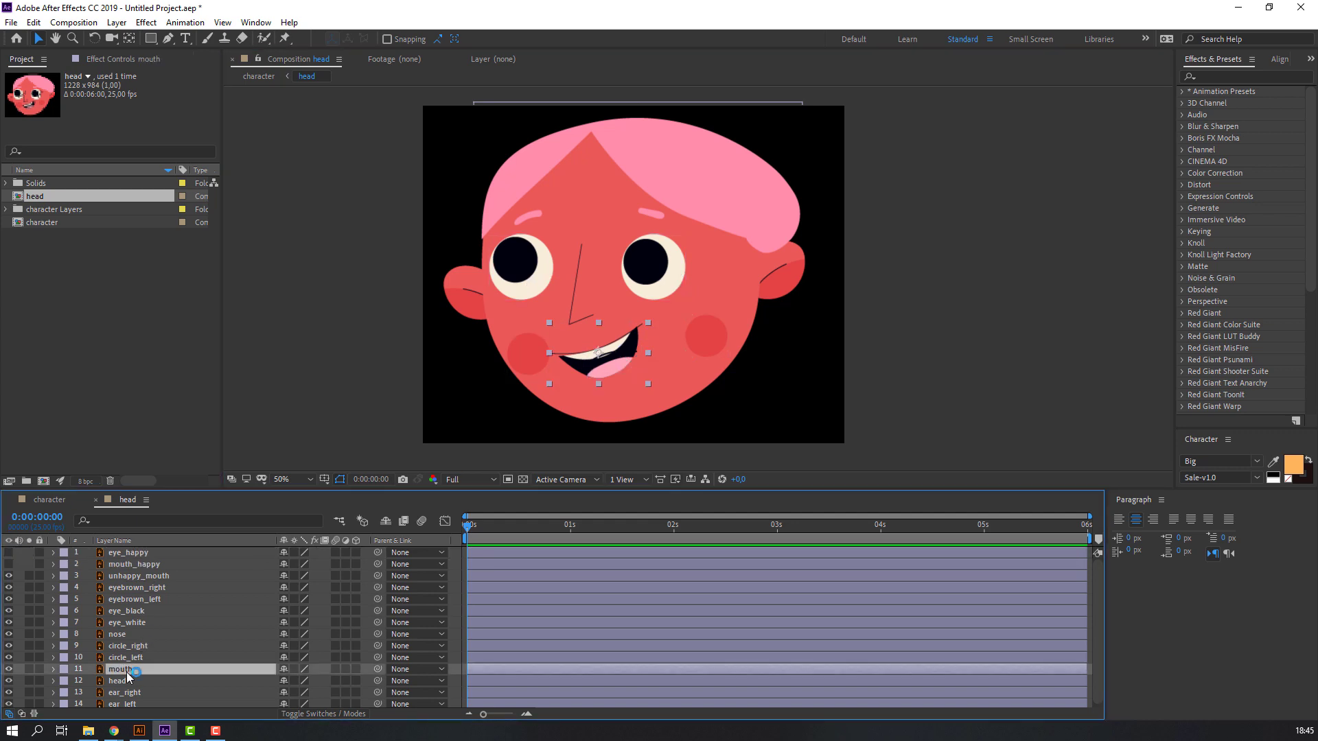
{"action": "left_click", "coordinate": [8, 669]}
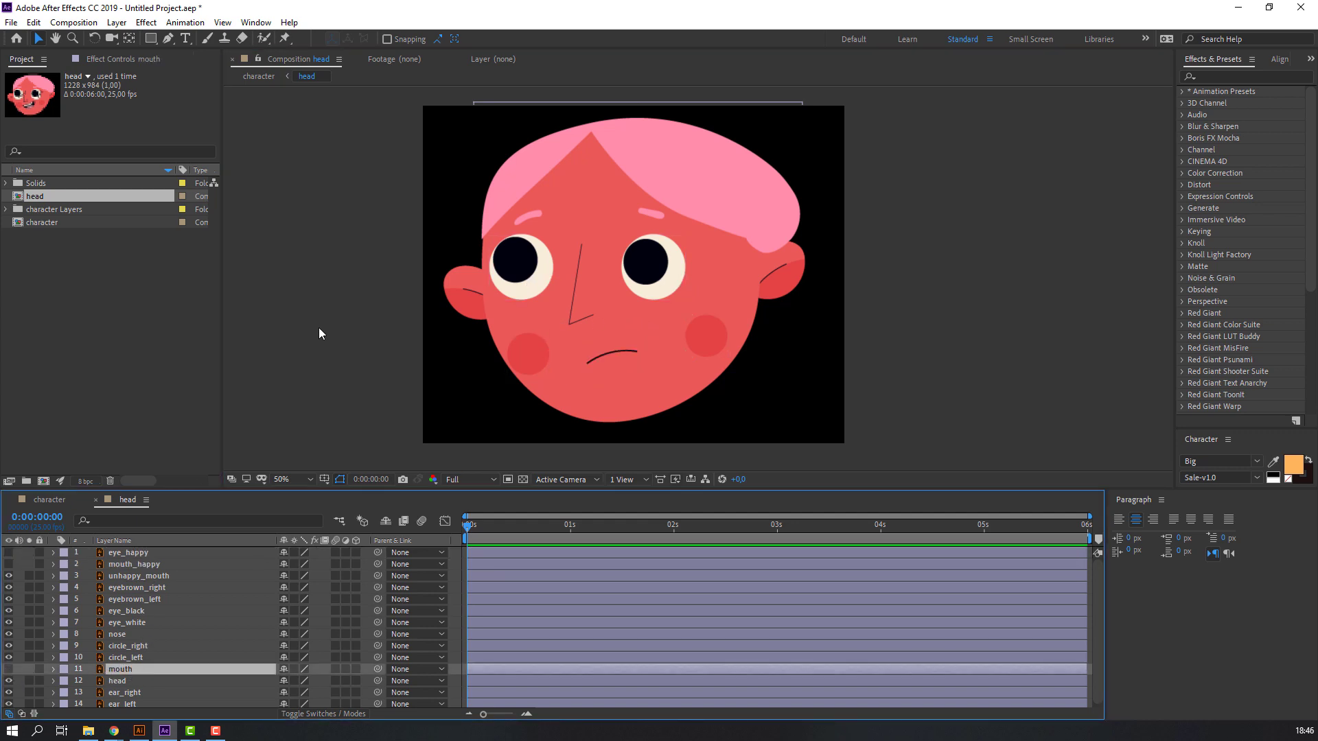
Enlarge the timeline, solo-check eye_white, and reveal its 211%, 211% Scale property
{"action": "left_click_drag", "start_coordinate": [295, 488], "coordinate": [274, 431]}
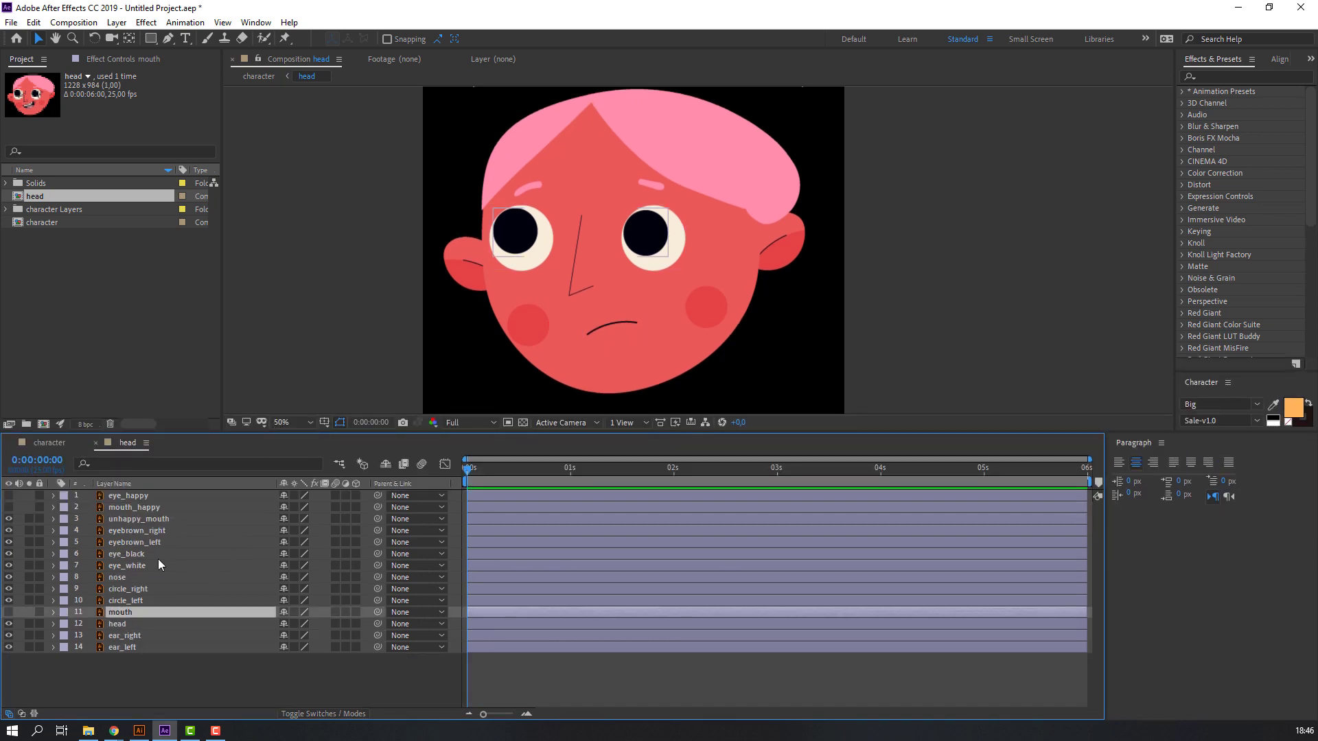
{"action": "left_click", "coordinate": [126, 565]}
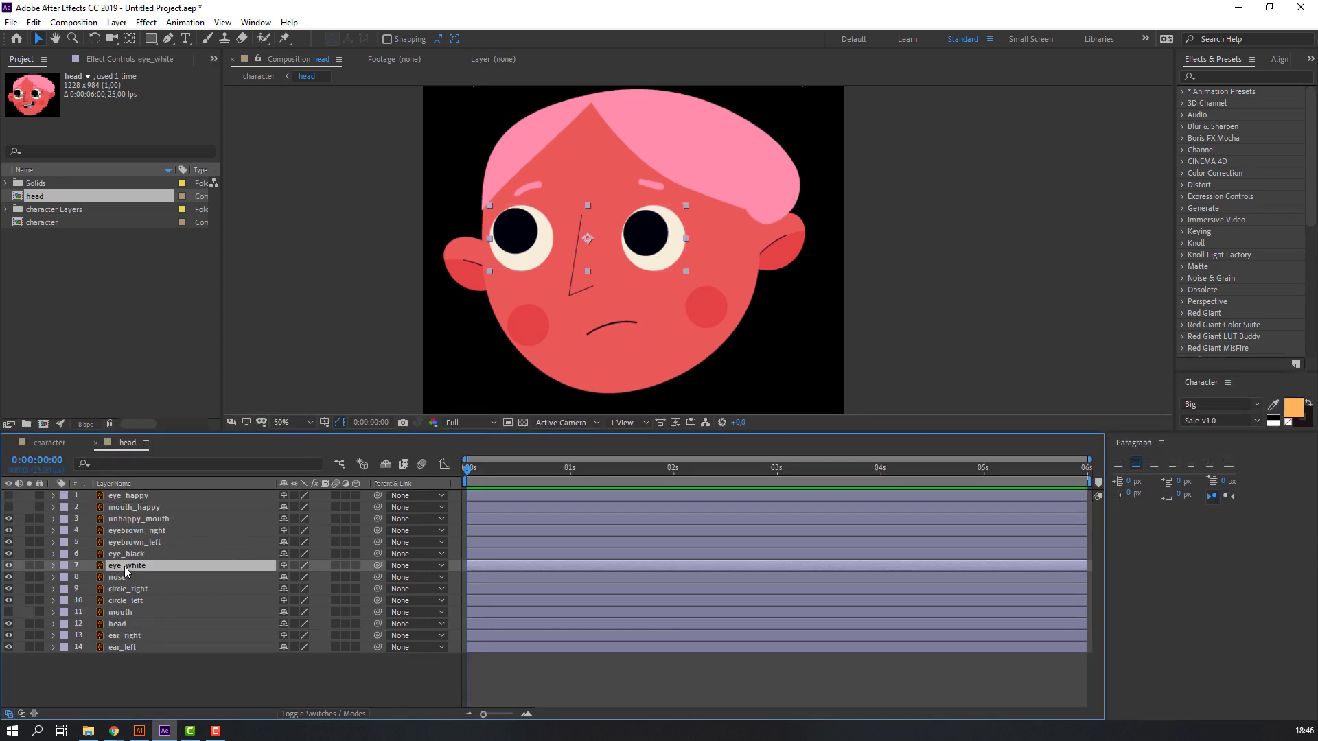
{"action": "left_click", "coordinate": [29, 566]}
{"action": "left_click", "coordinate": [29, 565]}
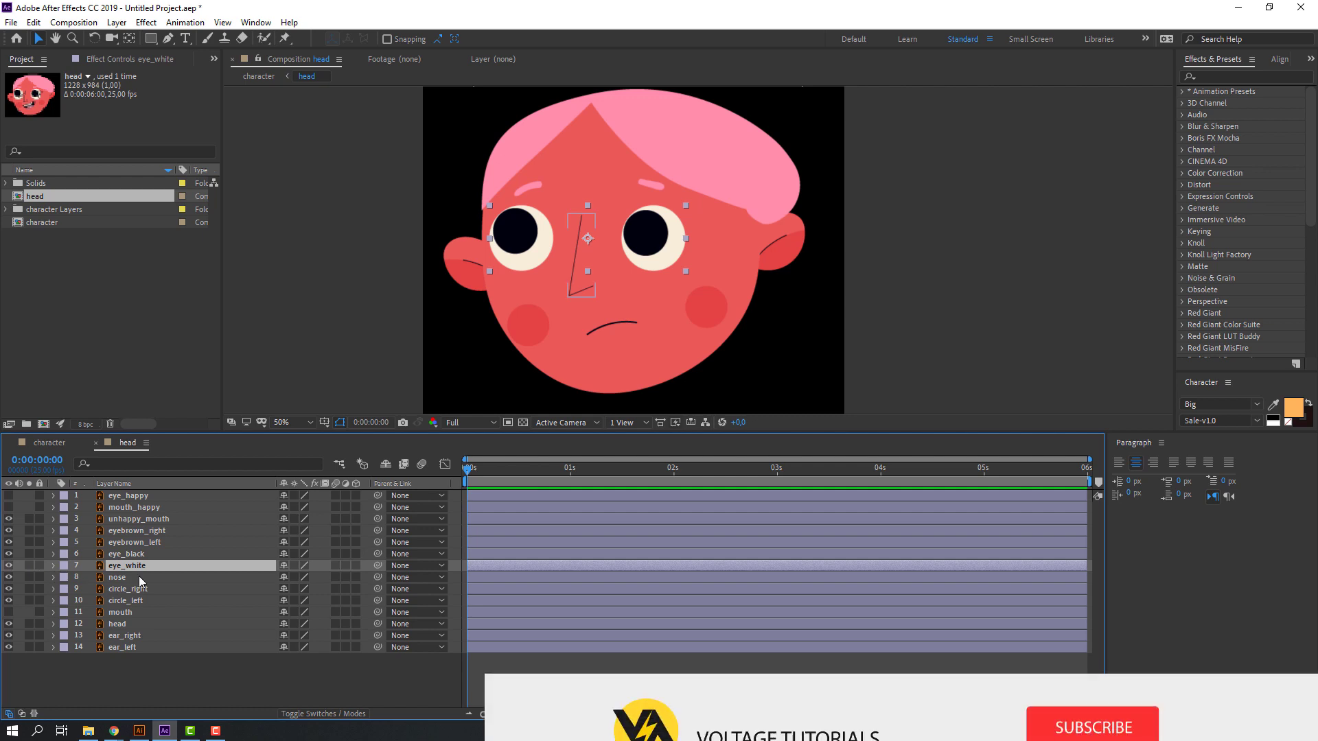
{"action": "key", "text": "s"}
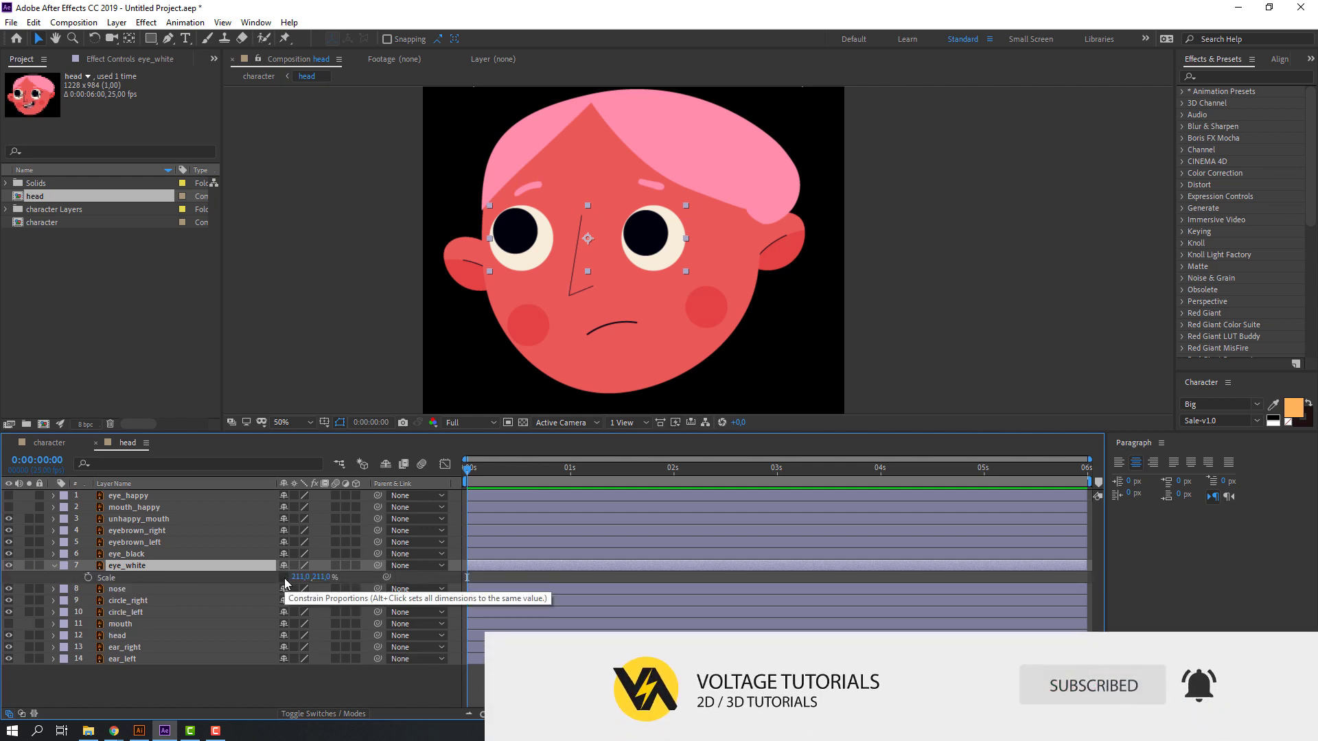
Keyframe eye_white's Scale a few frames in, then squash its vertical scale to 15% a frame later
{"action": "left_click_drag", "start_coordinate": [470, 472], "coordinate": [484, 472]}
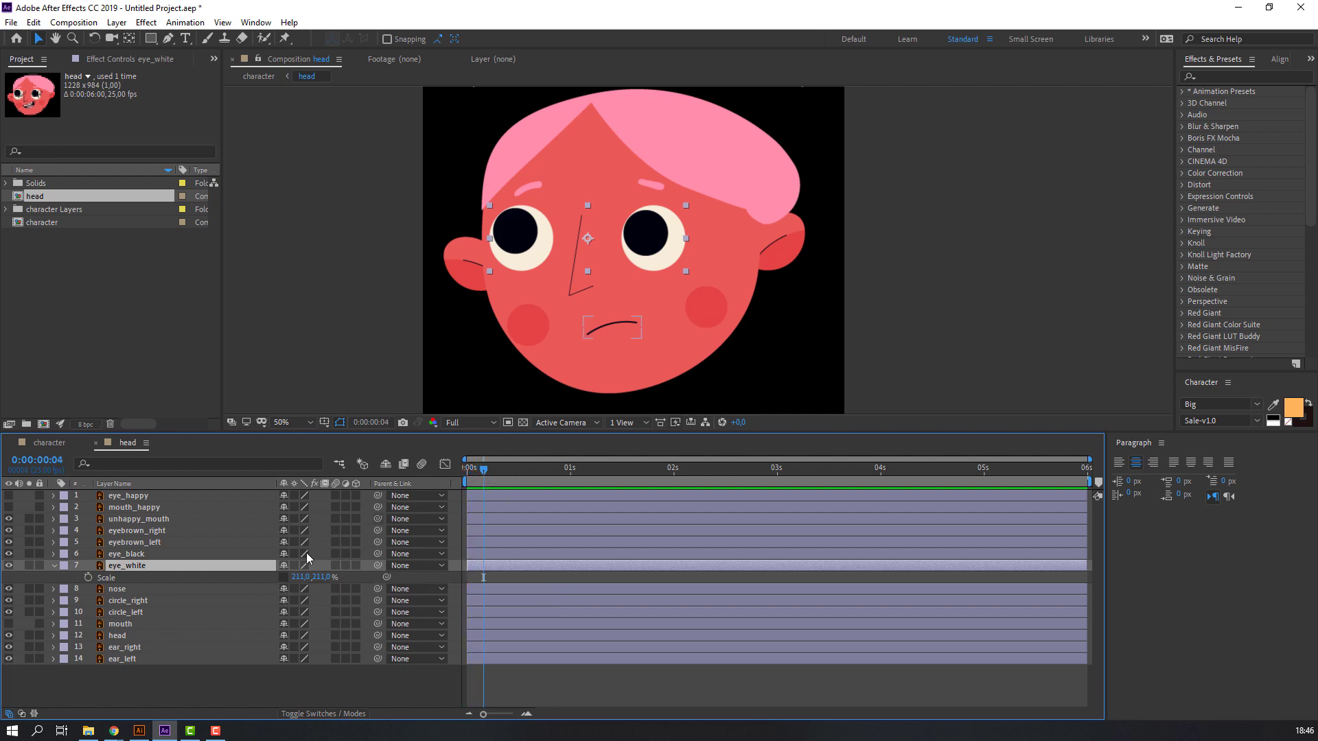
{"action": "left_click", "coordinate": [88, 578]}
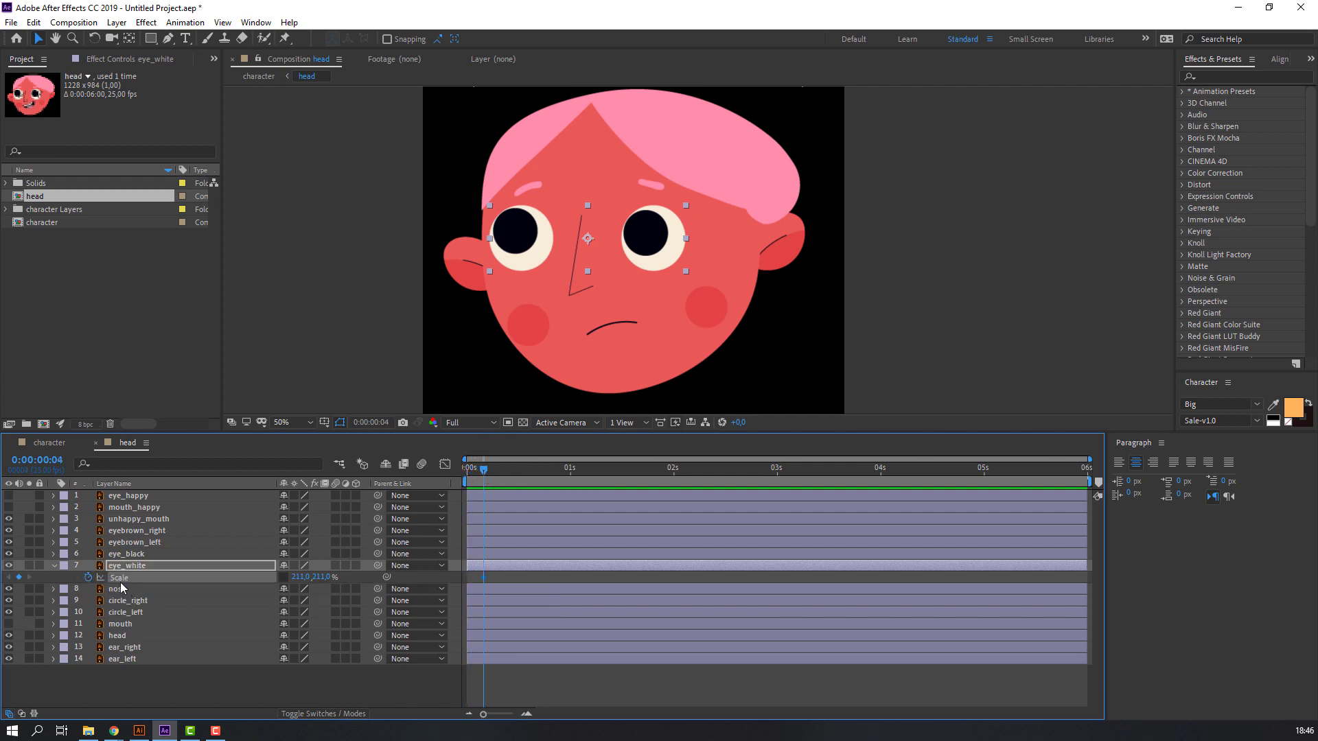
{"action": "key", "text": "Page_Down"}
{"action": "key", "text": "Page_Down"}
{"action": "key", "text": "Page_Down"}
{"action": "key", "text": "Page_Down"}
{"action": "left_click", "coordinate": [320, 577]}
{"action": "type", "text": "5"}
{"action": "key", "text": "Return"}
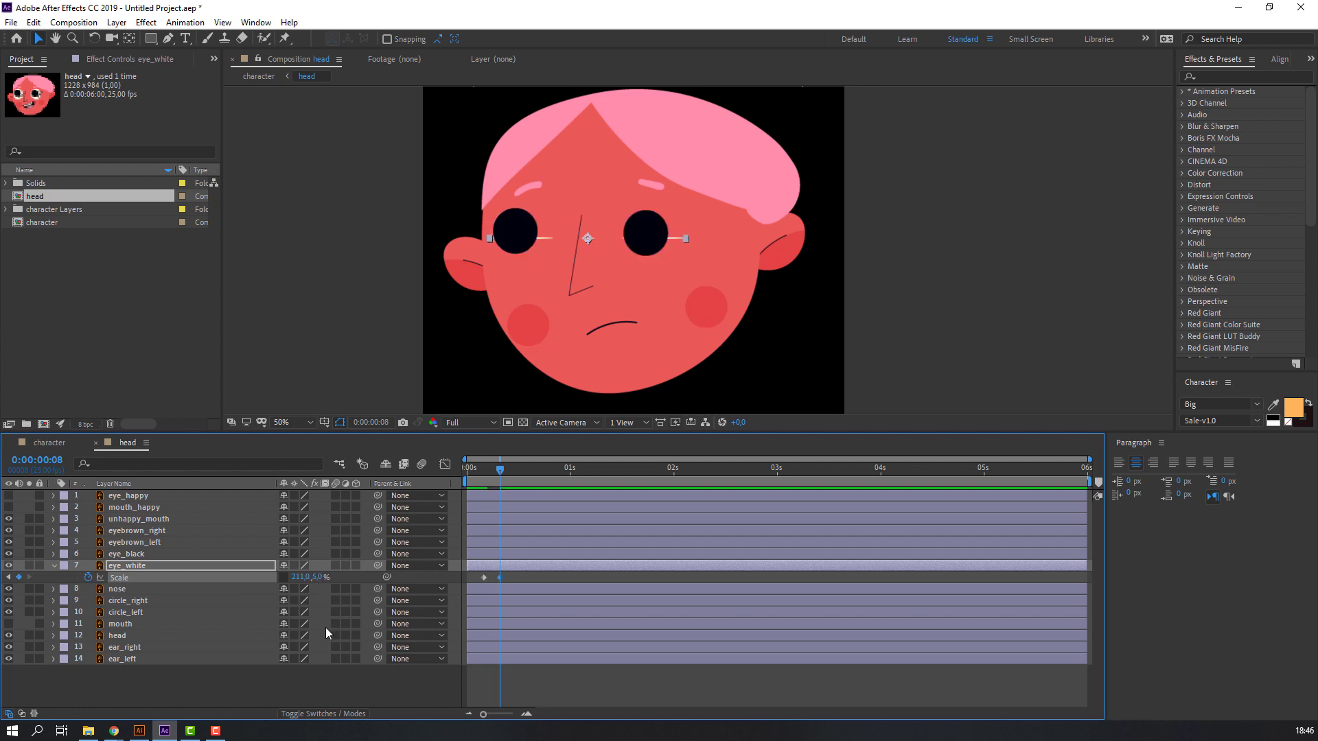
{"action": "left_click_drag", "start_coordinate": [320, 581], "coordinate": [326, 581]}
Paste the open-eye 211% keyframe at frame 12 and select all three Scale keyframes
{"action": "left_click", "coordinate": [485, 577]}
{"action": "key", "text": "ctrl+v"}
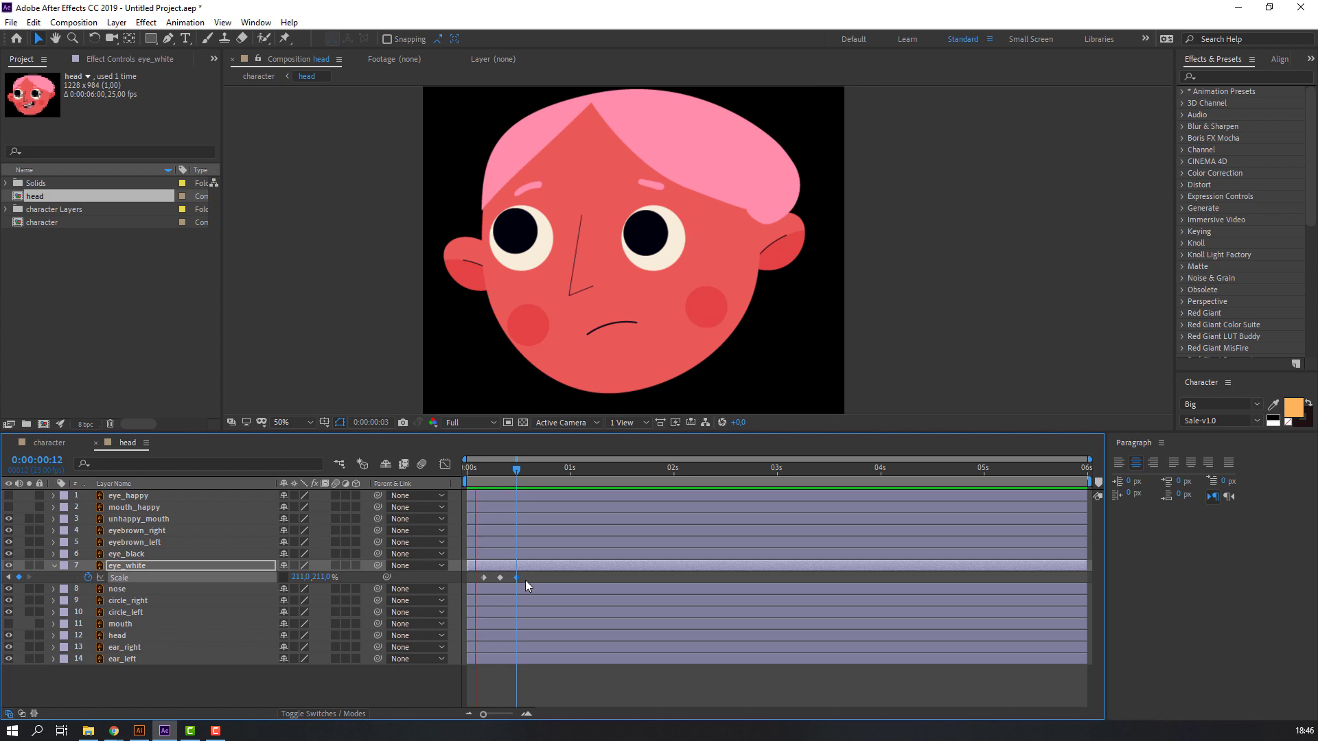
{"action": "left_click", "coordinate": [530, 575]}
{"action": "left_click_drag", "start_coordinate": [529, 575], "coordinate": [470, 582]}
Apply Easy Ease to the three eye_white Scale keyframes
{"action": "right_click", "coordinate": [482, 580]}
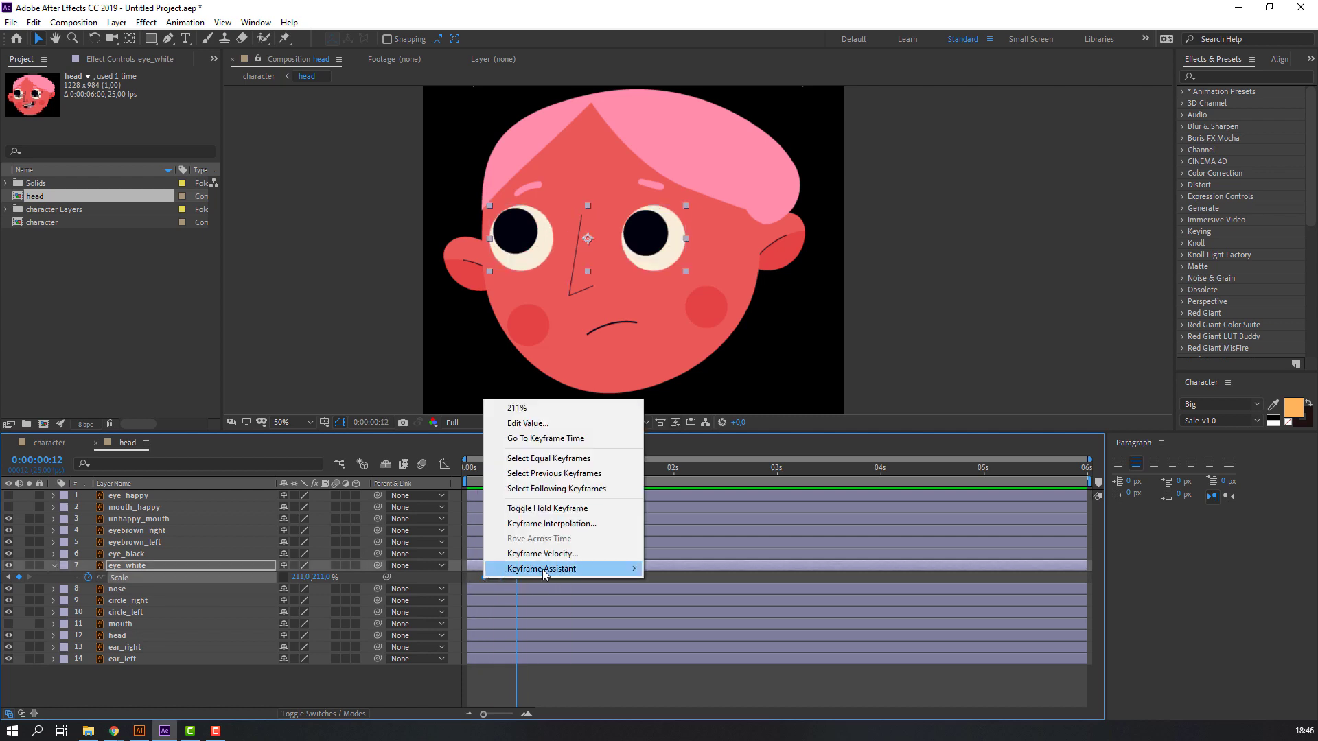
{"action": "mouse_move", "coordinate": [557, 571]}
{"action": "left_click", "coordinate": [677, 613]}
{"action": "left_click", "coordinate": [551, 678]}
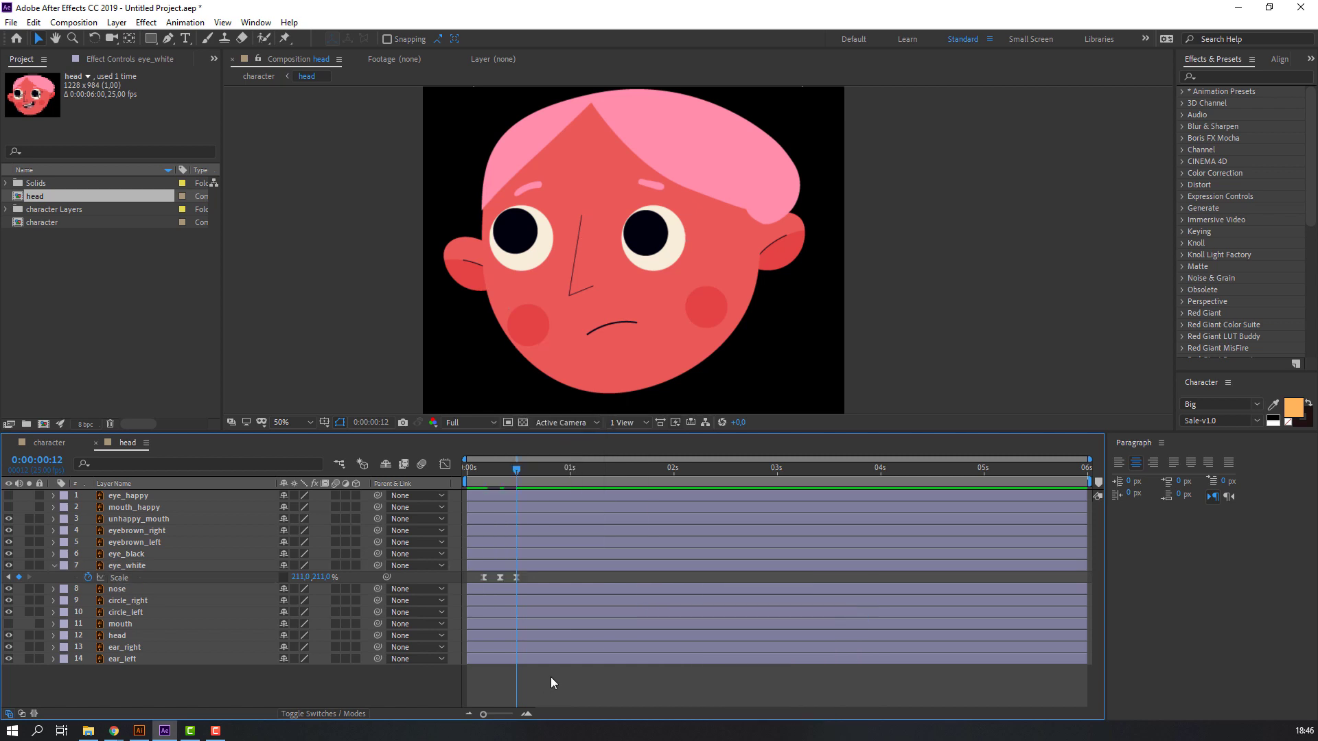
Paste the blink keyframes again at 1:13, 3:01 and 4:12
{"action": "left_click", "coordinate": [529, 577]}
{"action": "left_click_drag", "start_coordinate": [533, 578], "coordinate": [479, 590]}
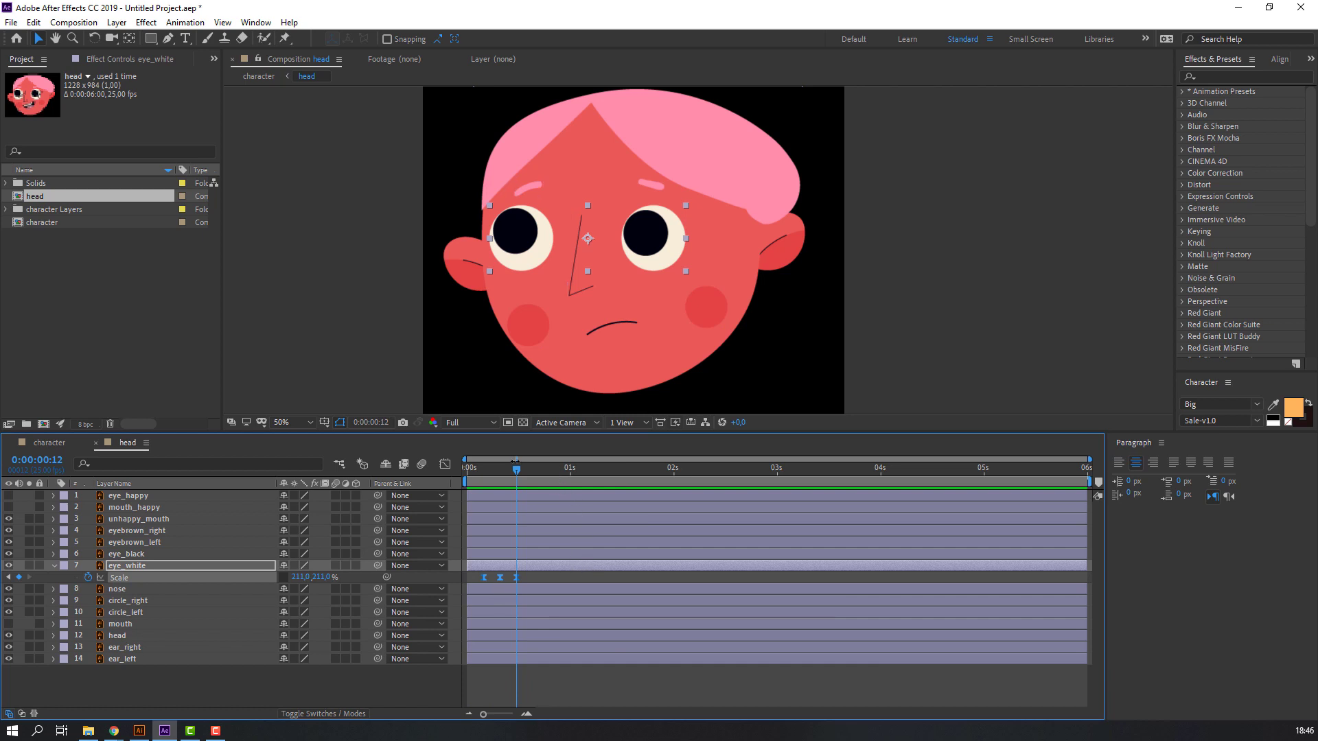
{"action": "left_click_drag", "start_coordinate": [536, 473], "coordinate": [785, 473]}
{"action": "key", "text": "ctrl+v"}
{"action": "key", "text": "ctrl+v"}
{"action": "left_click_drag", "start_coordinate": [925, 473], "coordinate": [931, 473]}
{"action": "key", "text": "ctrl+v"}
Preview the repeated blinks and reselect the eye_white layer
{"action": "left_click", "coordinate": [624, 682]}
{"action": "key", "text": "space"}
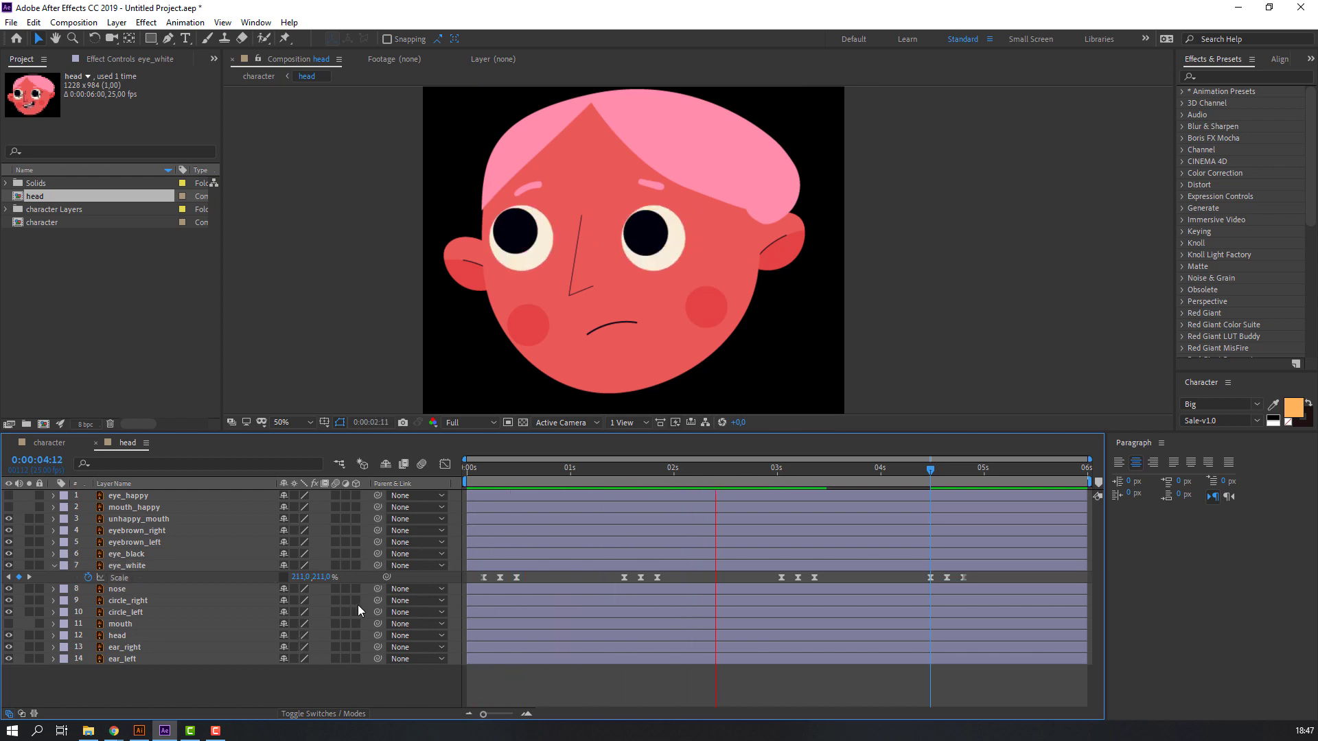
{"action": "key", "text": "Home"}
{"action": "left_click", "coordinate": [127, 575]}
{"action": "left_click", "coordinate": [151, 568]}
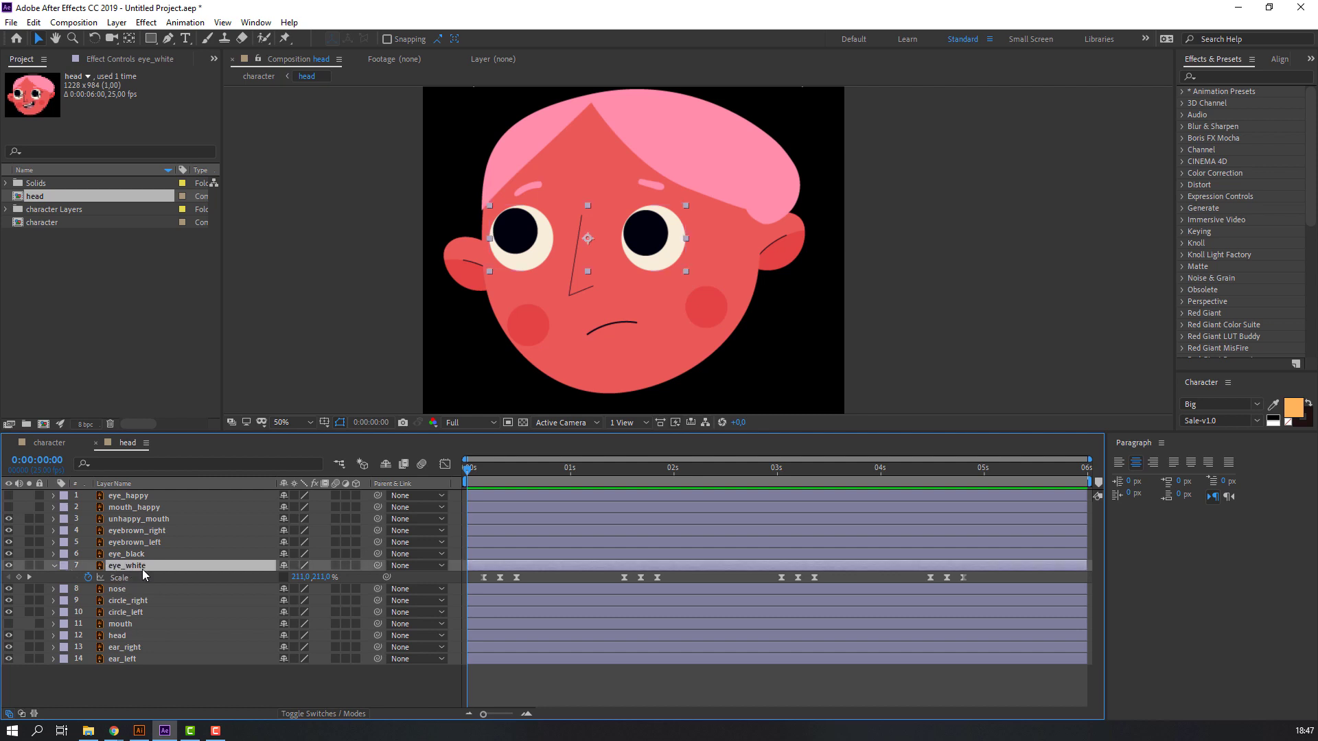
Duplicate eye_white and matte eye_black, placed below it, with Alpha Matte 'eye_white 2'
{"action": "key", "text": "ctrl+d"}
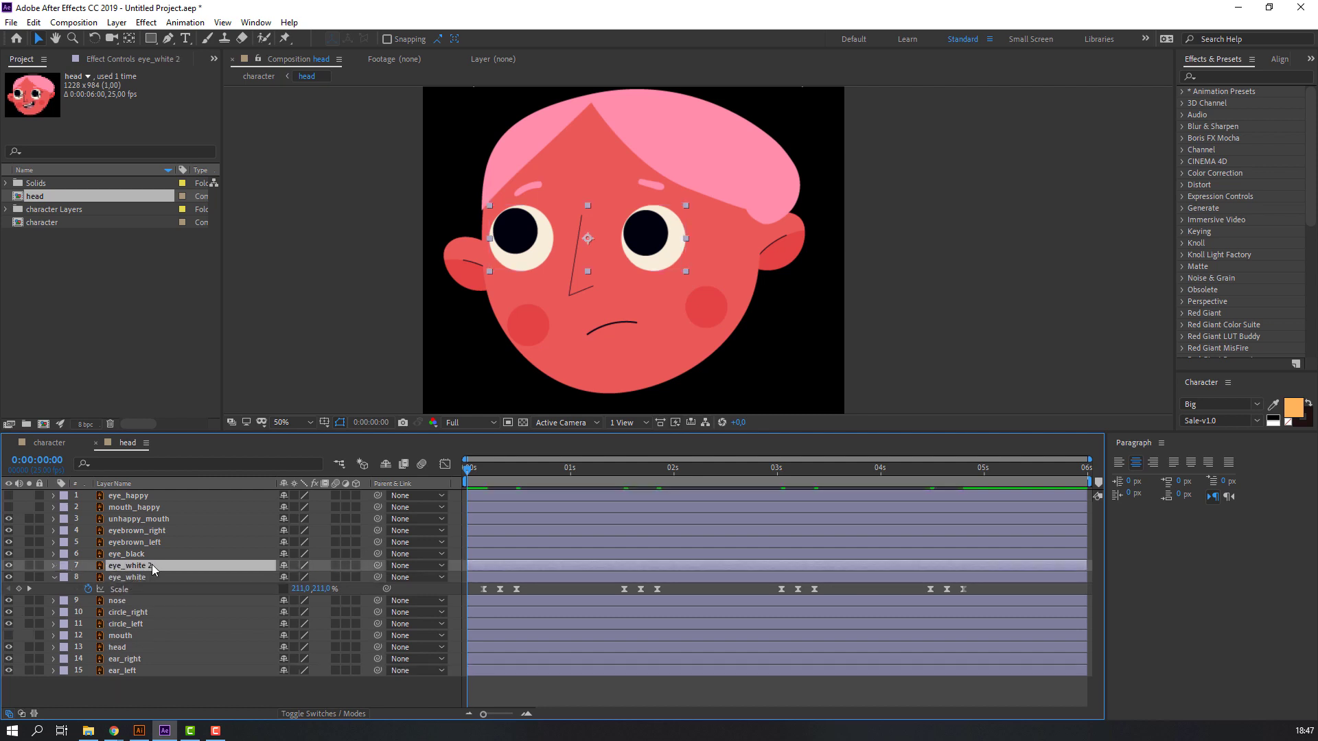
{"action": "left_click", "coordinate": [151, 557]}
{"action": "left_click_drag", "start_coordinate": [134, 560], "coordinate": [142, 578]}
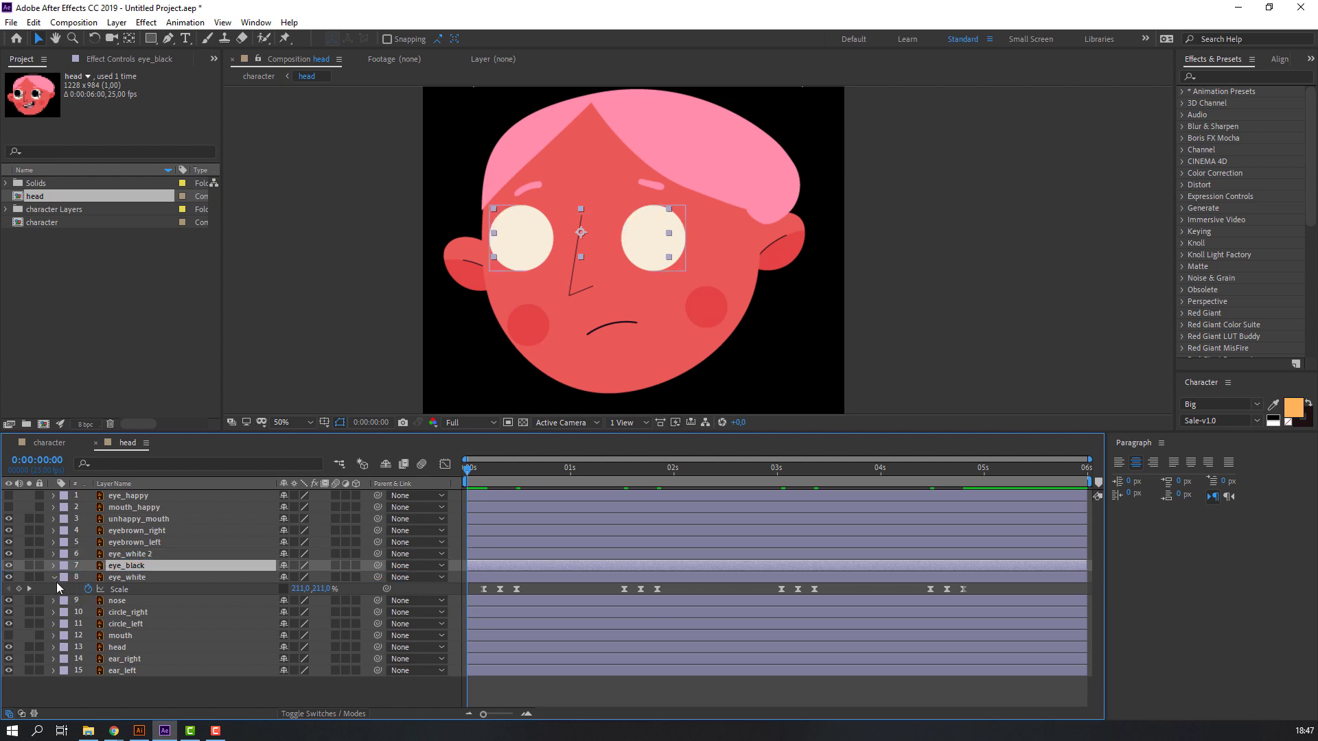
{"action": "left_click", "coordinate": [53, 578]}
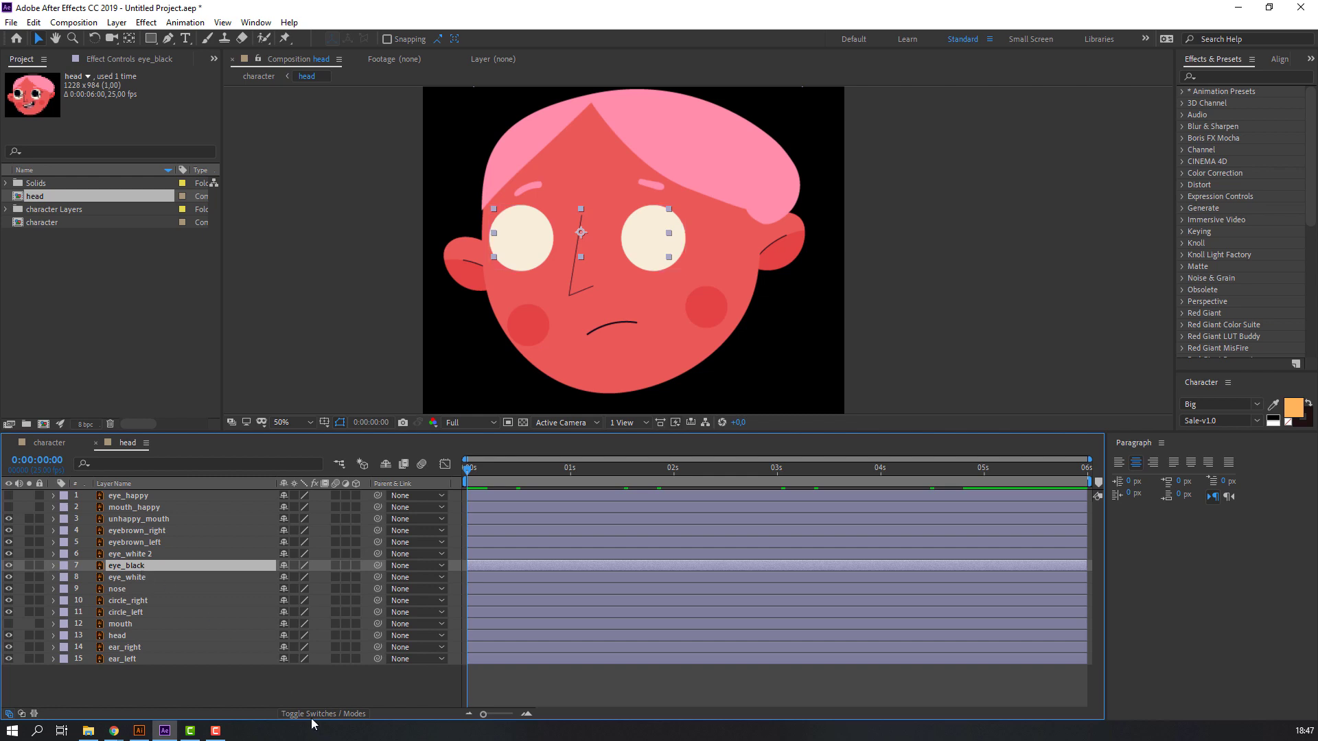
{"action": "left_click", "coordinate": [332, 714]}
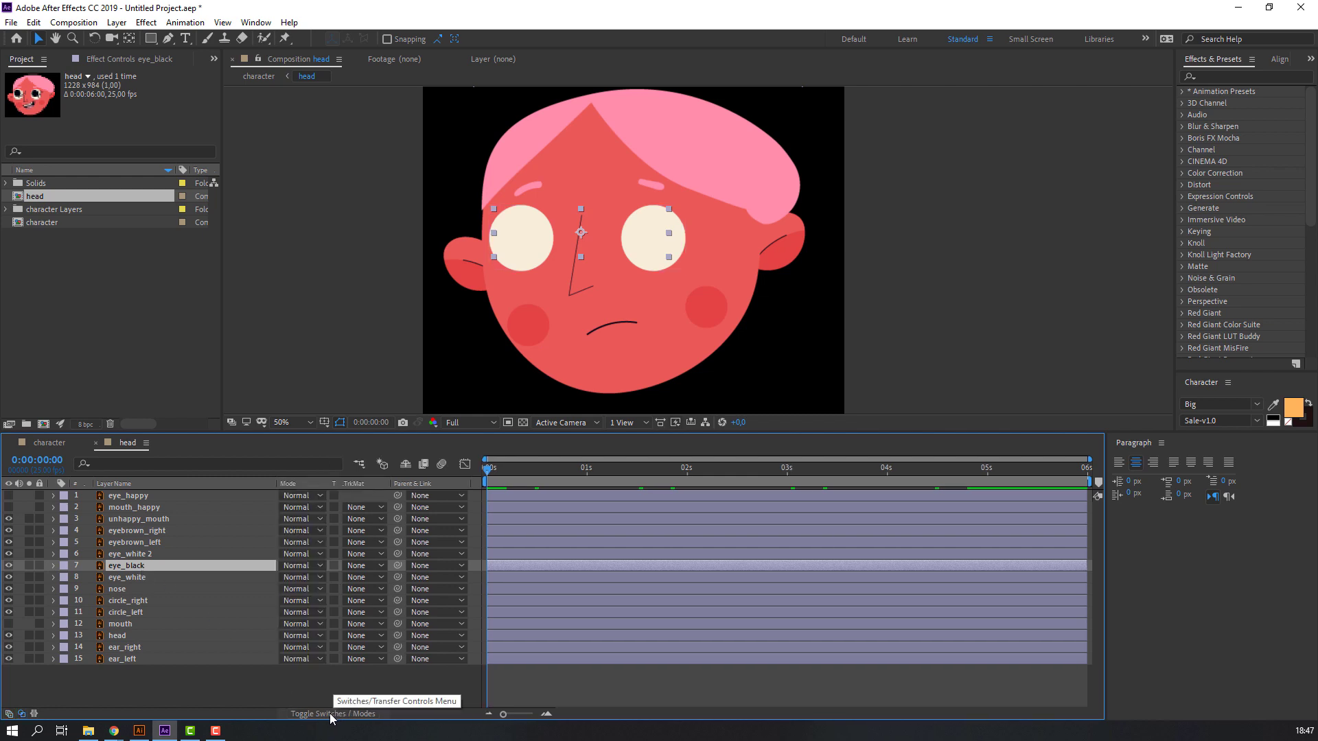
{"action": "left_click", "coordinate": [357, 566]}
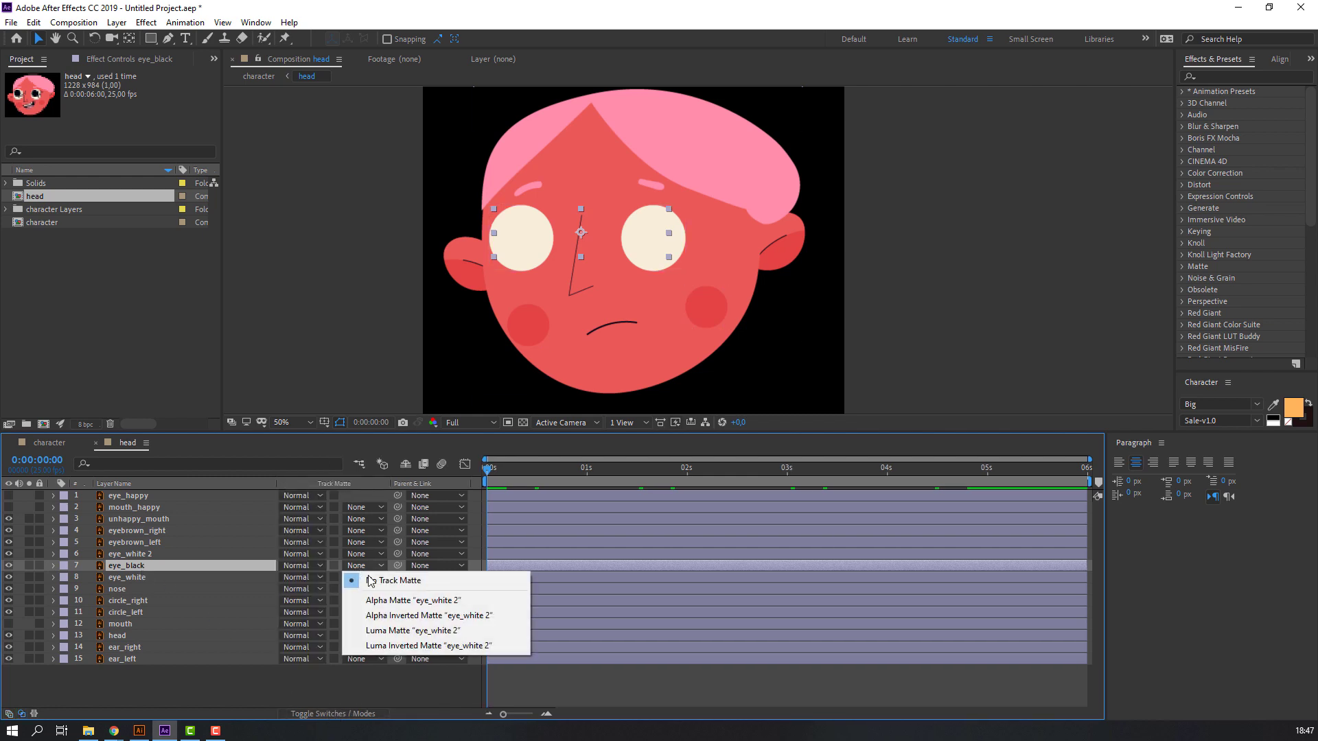
{"action": "left_click", "coordinate": [463, 601]}
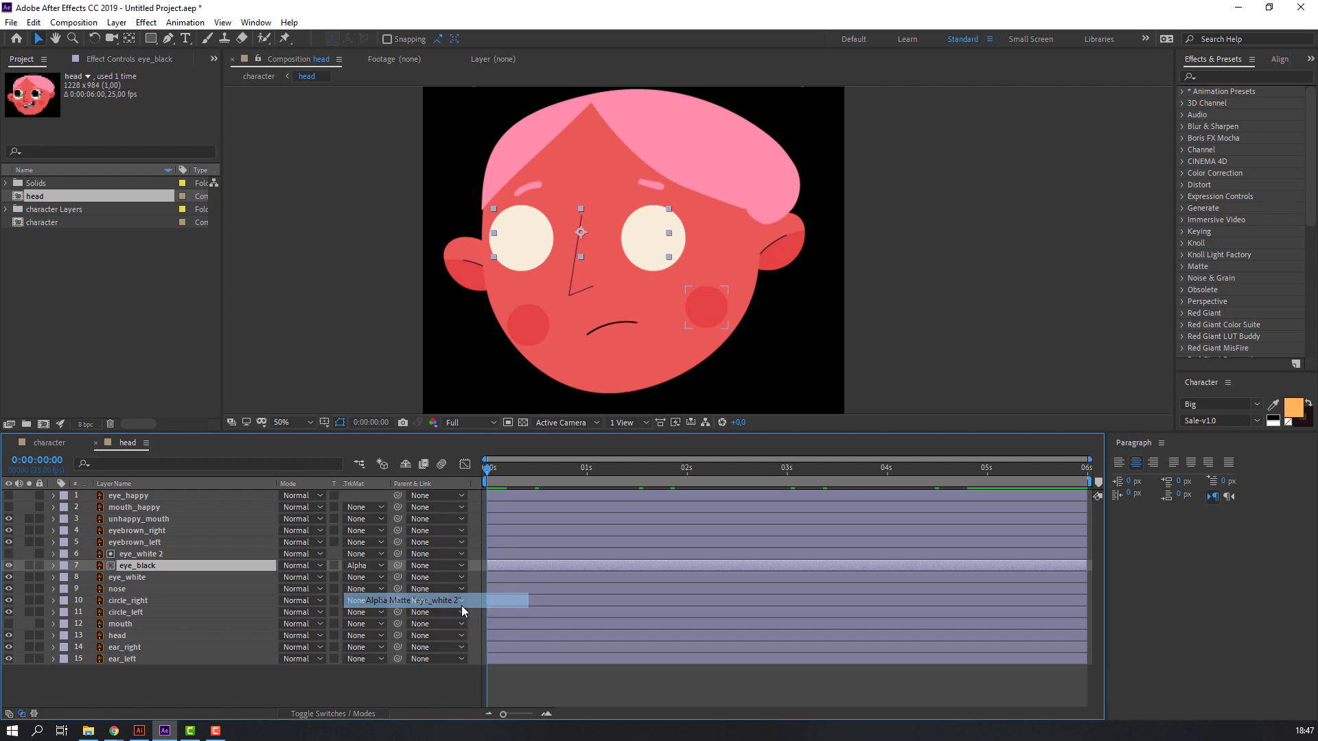
Preview the masked blink and shift the pupils slightly up and to the left
{"action": "left_click", "coordinate": [384, 694]}
{"action": "key", "text": "space"}
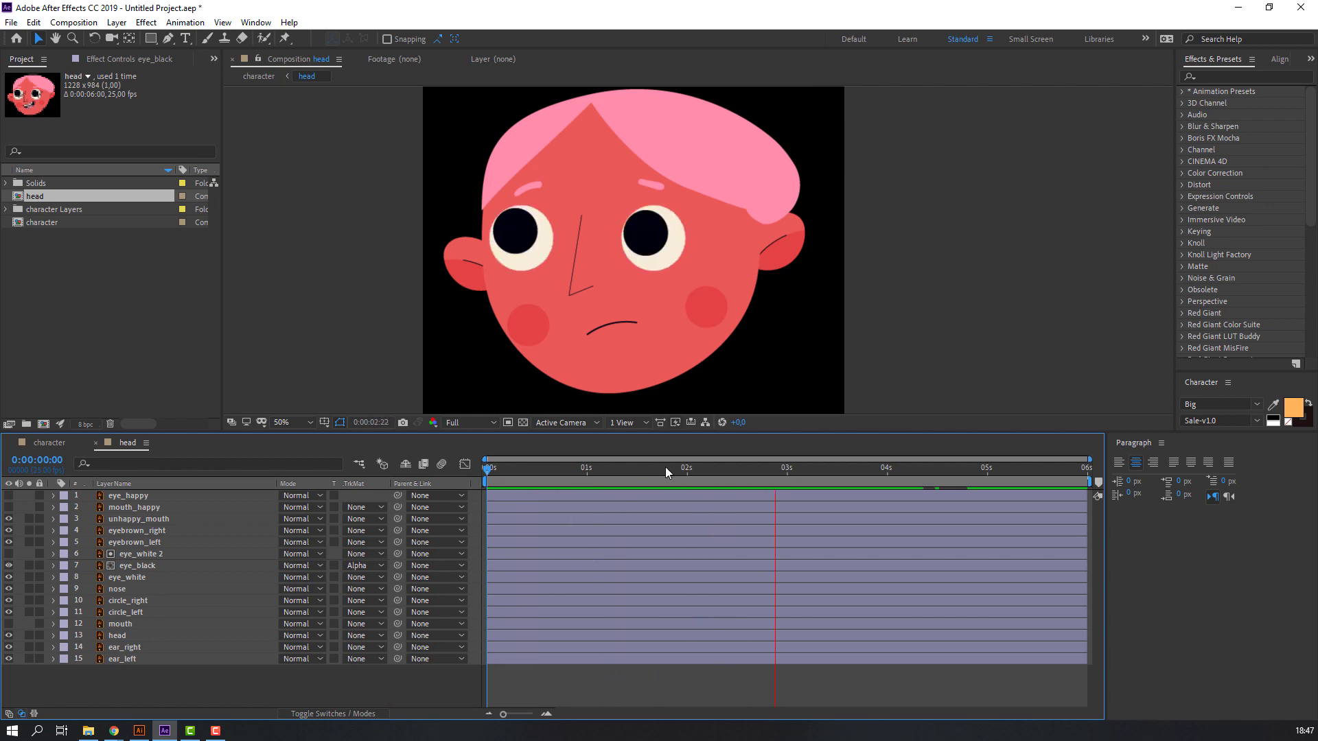
{"action": "key", "text": "space"}
{"action": "left_click", "coordinate": [141, 565]}
{"action": "left_click_drag", "start_coordinate": [497, 233], "coordinate": [505, 238]}
Add a new null object near the nose and scale it to 320%
{"action": "left_click", "coordinate": [166, 684]}
{"action": "right_click", "coordinate": [120, 684]}
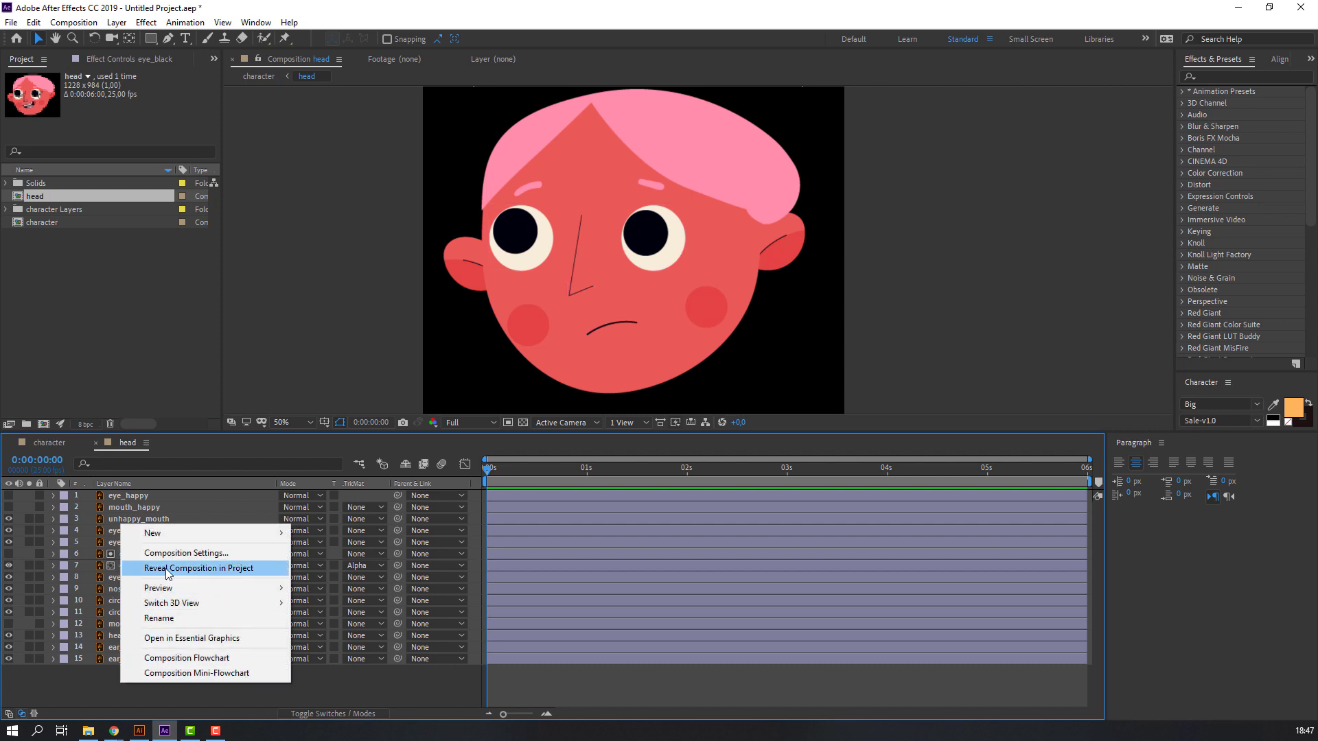
{"action": "mouse_move", "coordinate": [273, 534]}
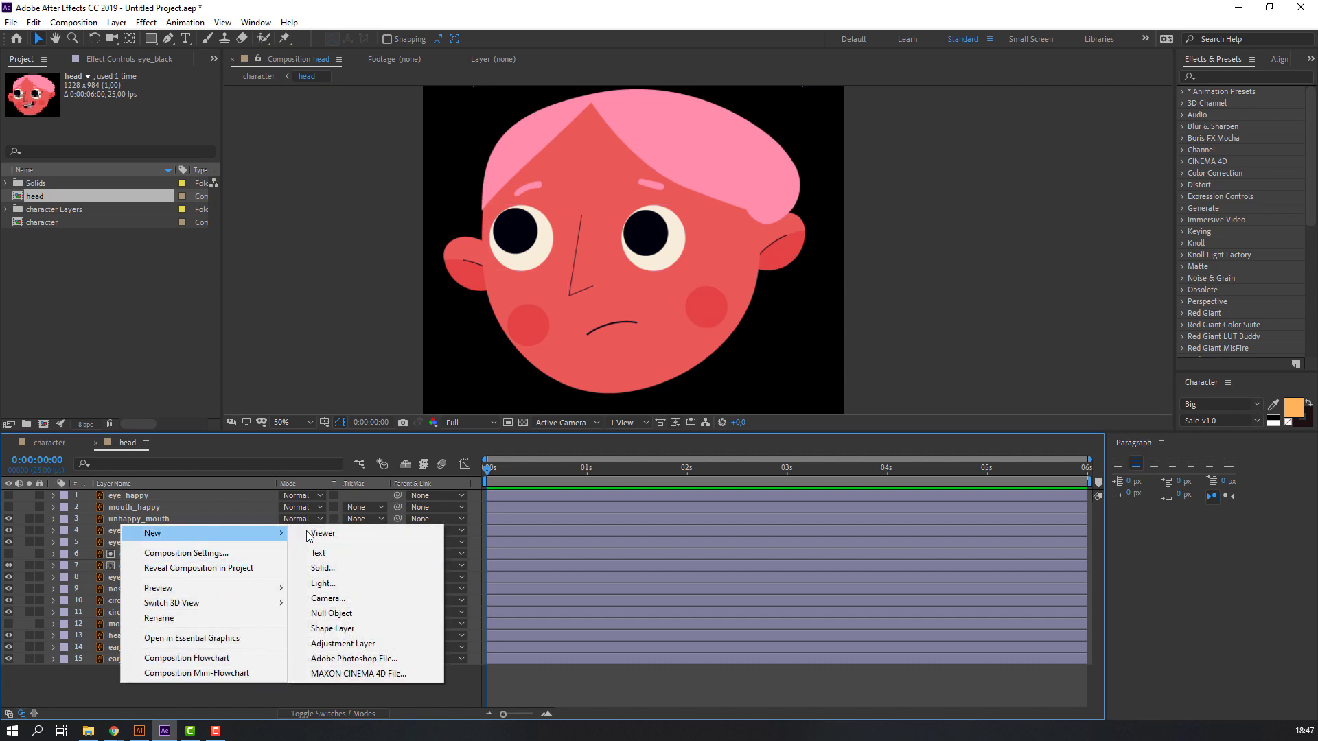
{"action": "left_click", "coordinate": [332, 613]}
{"action": "left_click_drag", "start_coordinate": [652, 274], "coordinate": [613, 267]}
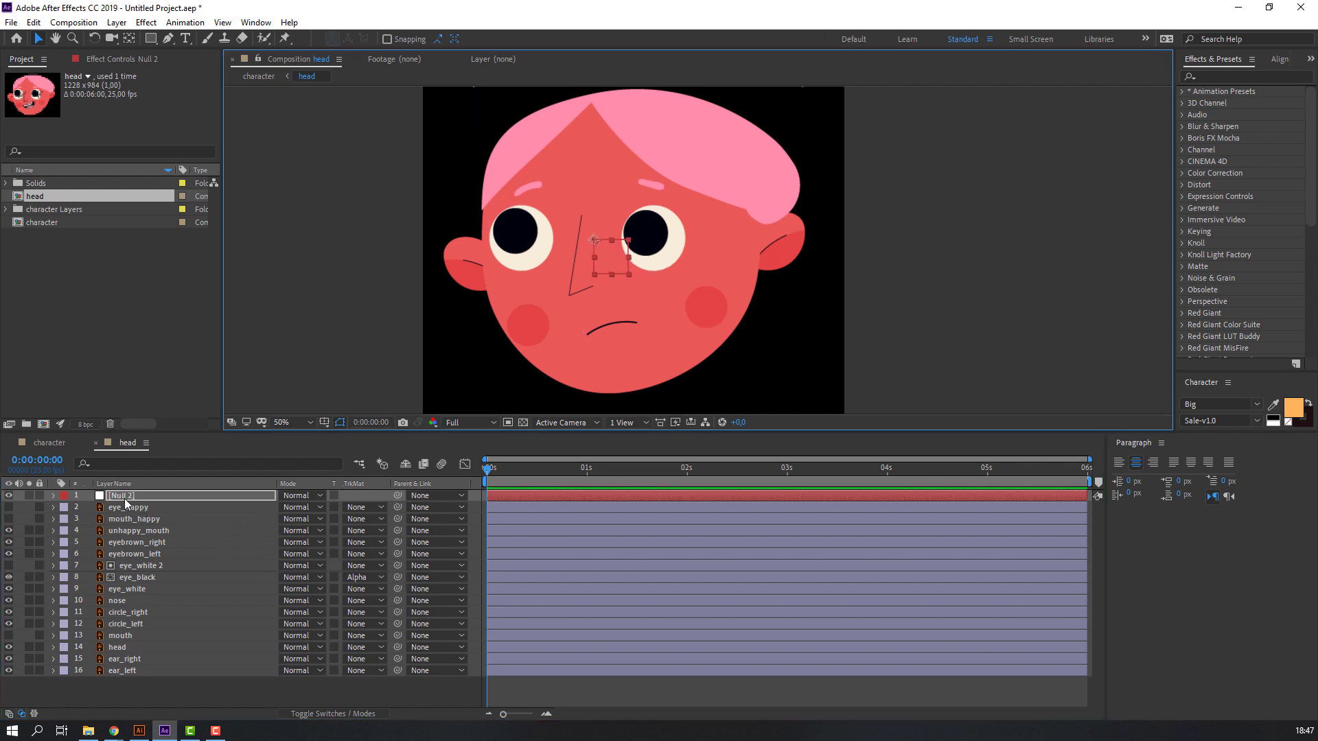
{"action": "key", "text": "s"}
{"action": "left_click_drag", "start_coordinate": [291, 509], "coordinate": [647, 294]}
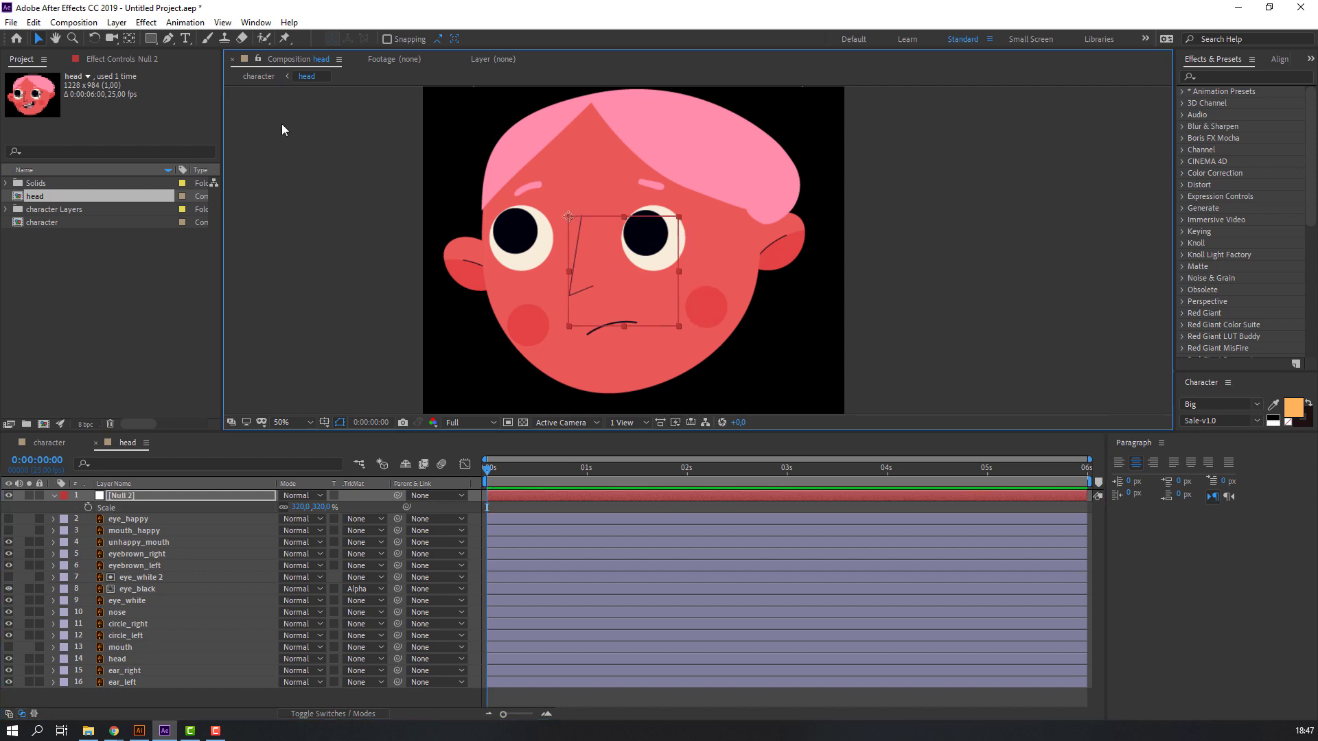
Centre the null's anchor point with the Pan Behind tool and rename it 'controller'
{"action": "left_click", "coordinate": [129, 38]}
{"action": "left_click_drag", "start_coordinate": [577, 220], "coordinate": [624, 267]}
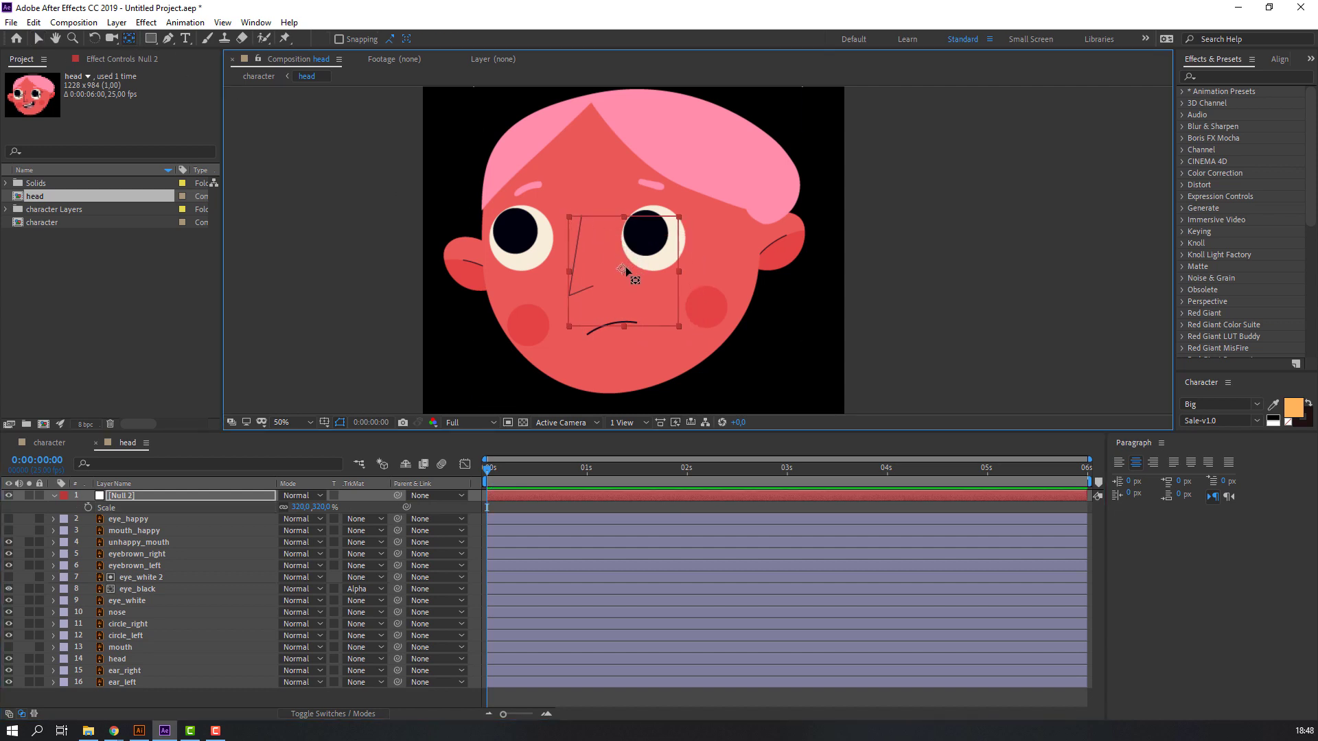
{"action": "left_click", "coordinate": [39, 38]}
{"action": "left_click", "coordinate": [55, 495]}
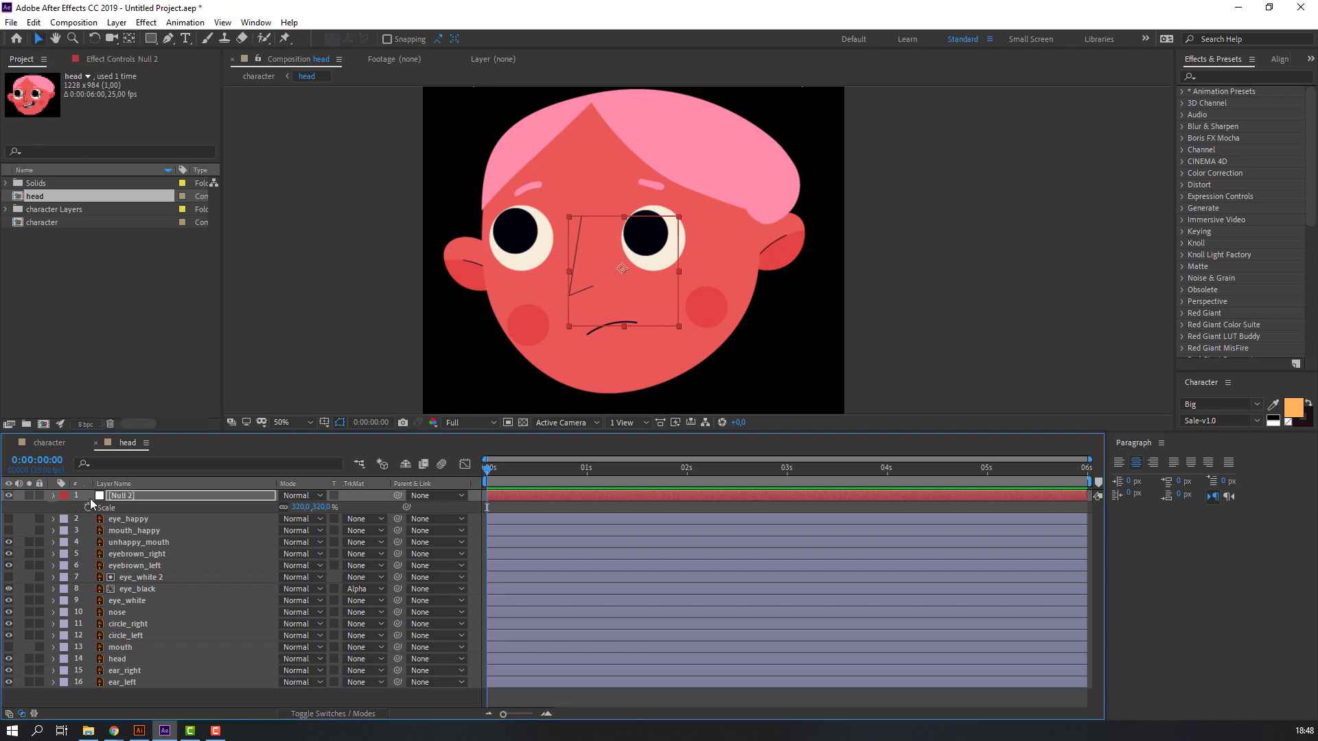
{"action": "key", "text": "Return"}
{"action": "type", "text": "controller"}
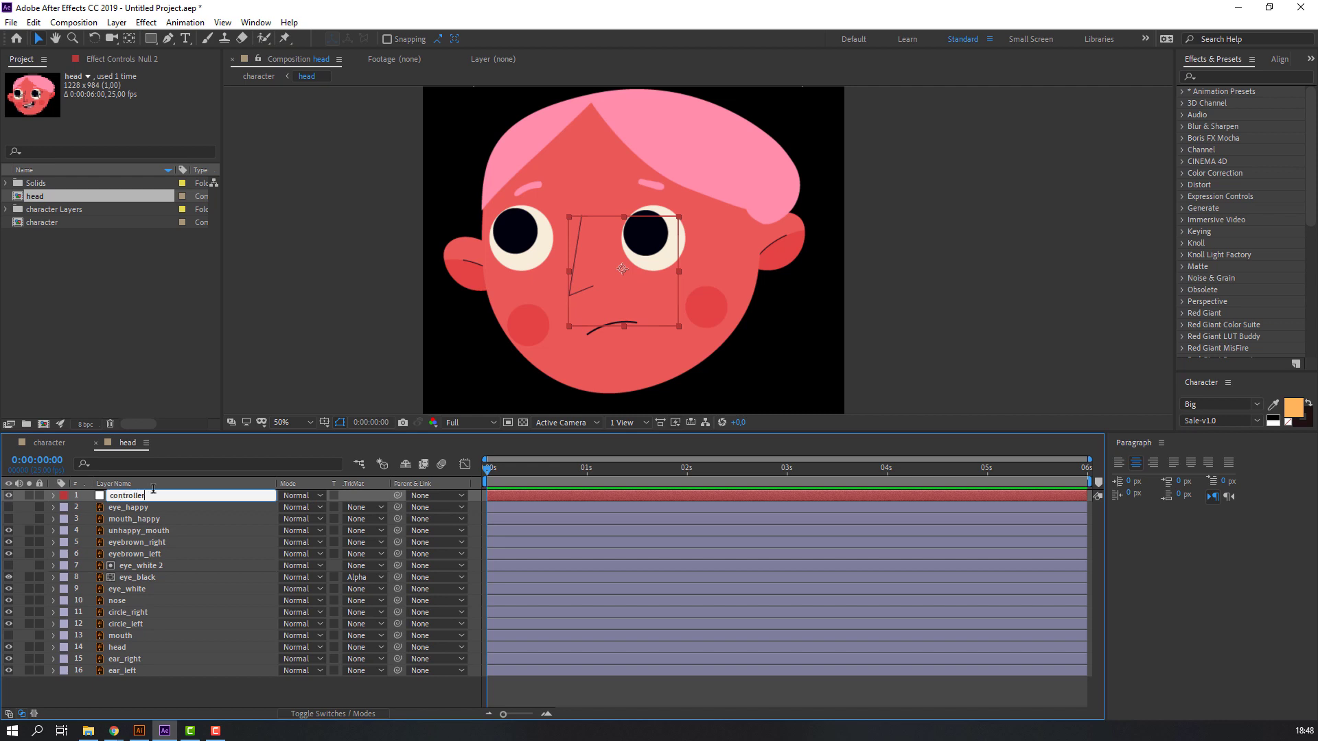
{"action": "key", "text": "Return"}
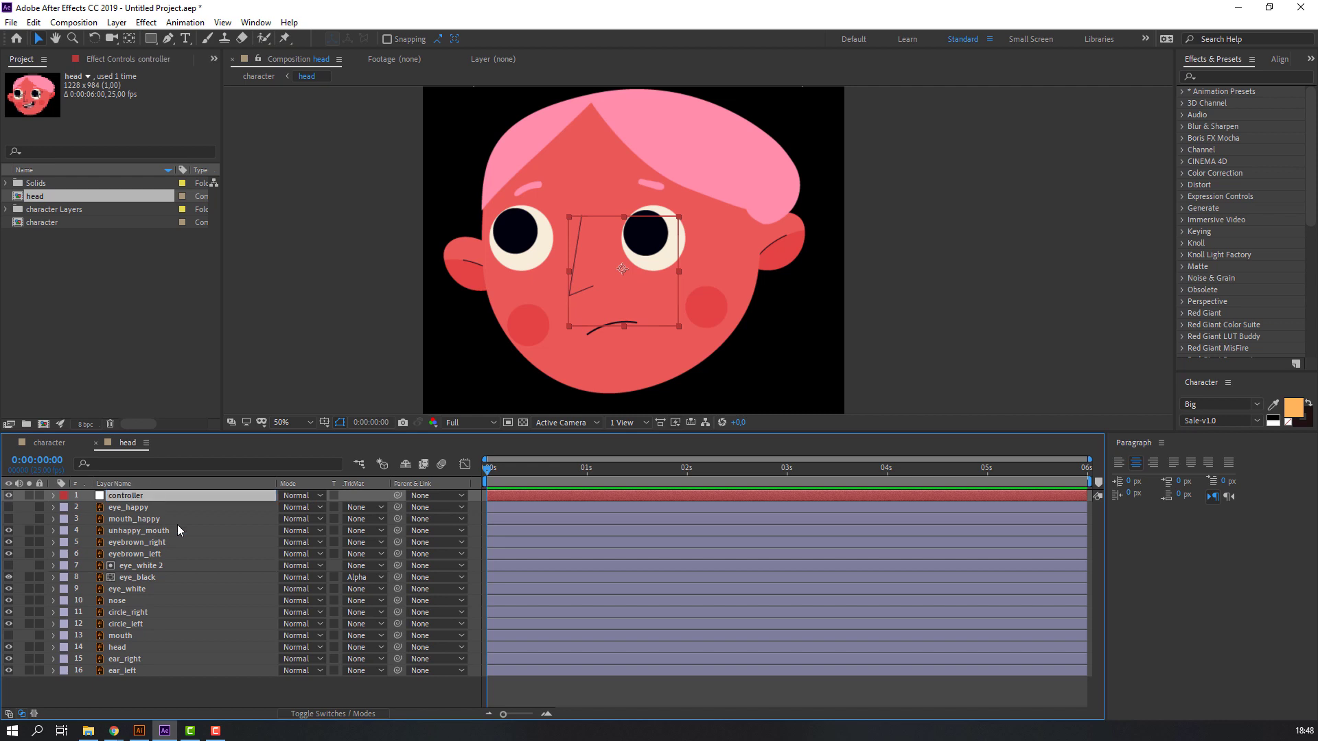
Select the face layers eye_happy through mouth and parent them all to controller
{"action": "left_click", "coordinate": [127, 508]}
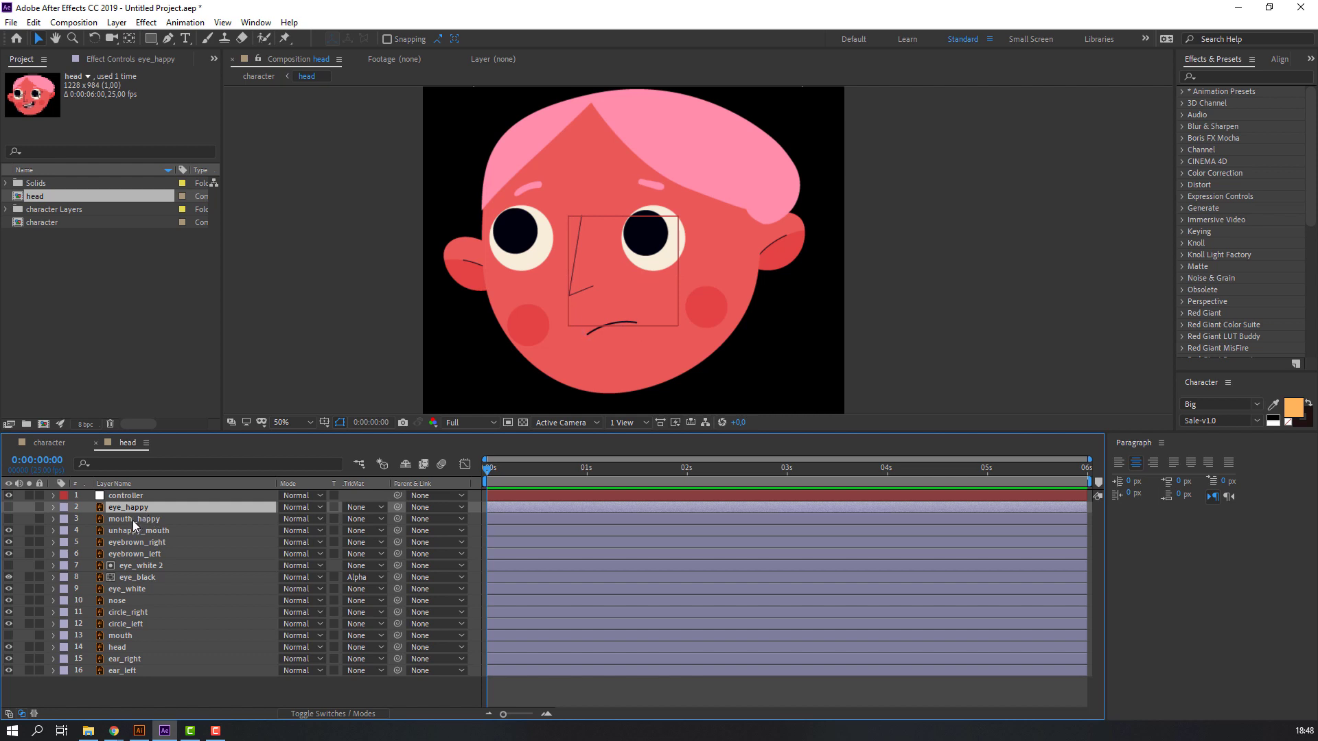
{"action": "left_click", "coordinate": [133, 520], "text": "ctrl"}
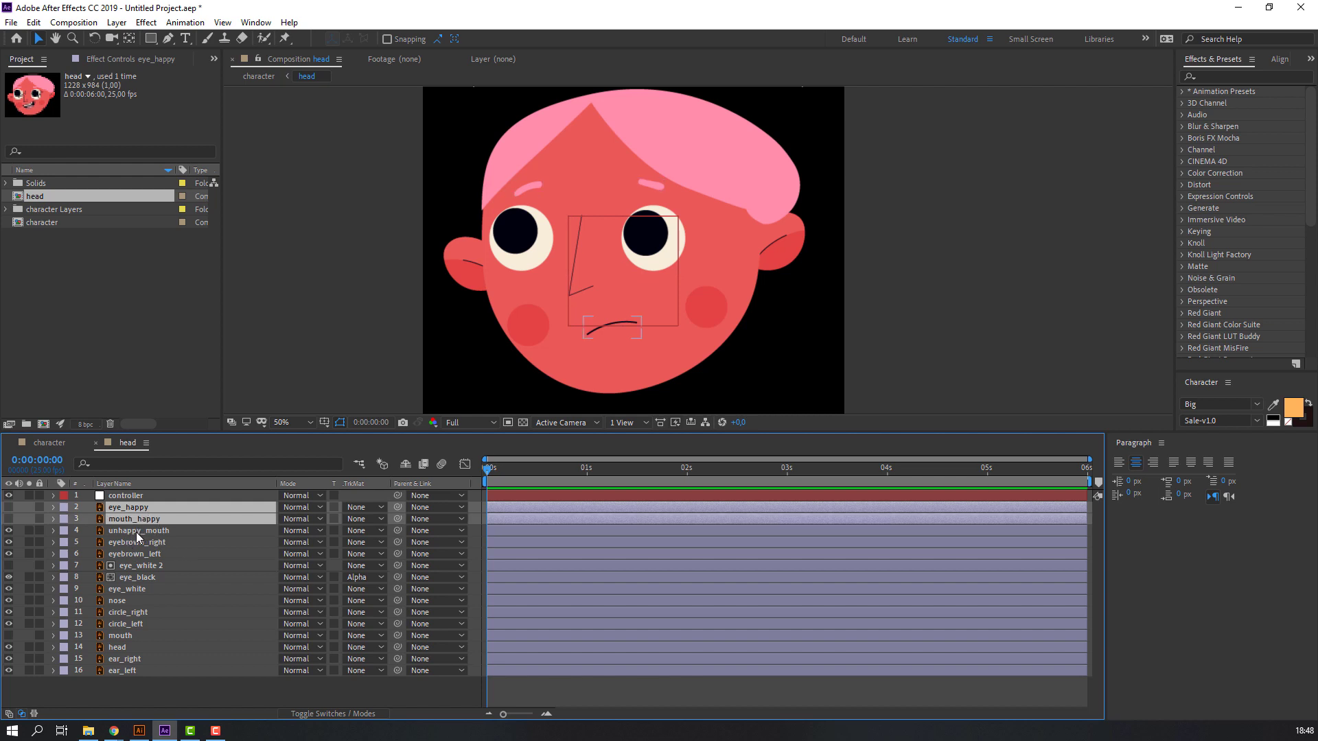
{"action": "left_click", "coordinate": [136, 532], "text": "ctrl"}
{"action": "left_click", "coordinate": [139, 542], "text": "ctrl"}
{"action": "left_click", "coordinate": [155, 554], "text": "ctrl"}
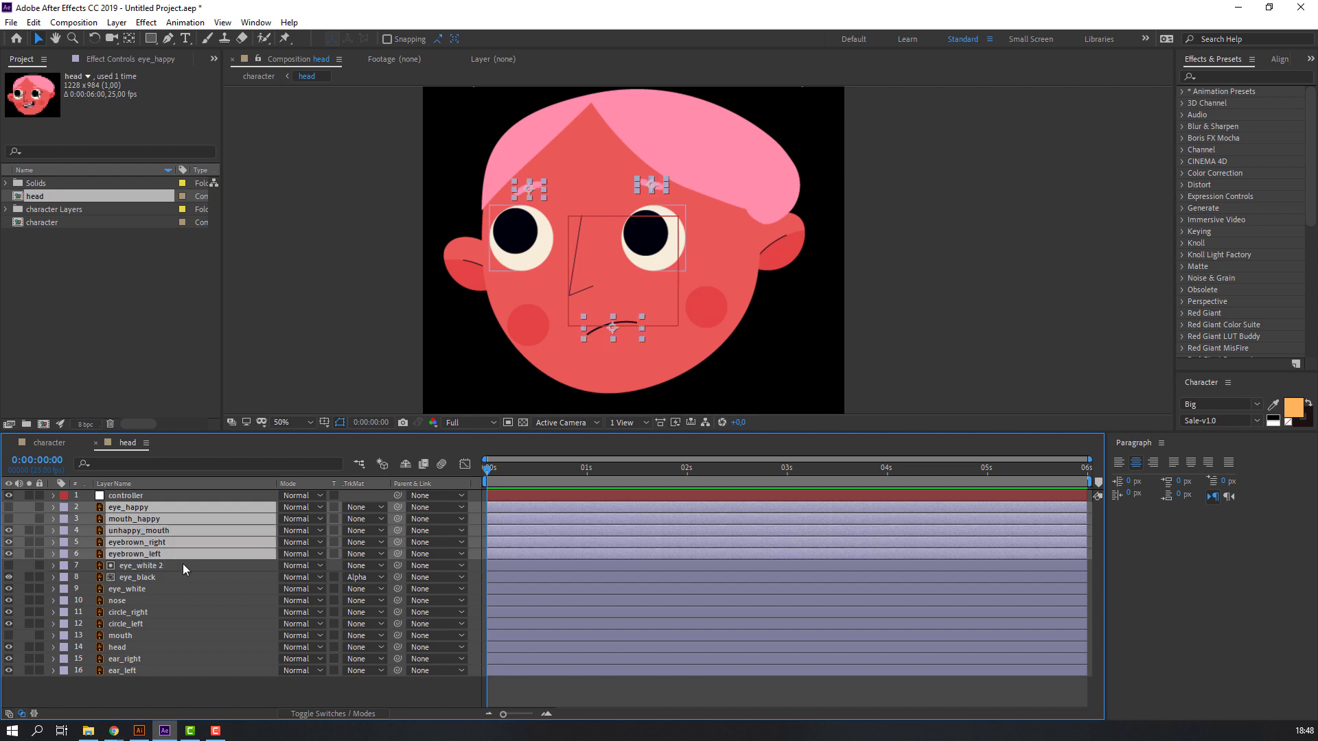
{"action": "left_click", "coordinate": [158, 566], "text": "ctrl"}
{"action": "left_click", "coordinate": [148, 577], "text": "ctrl"}
{"action": "left_click", "coordinate": [141, 588], "text": "ctrl"}
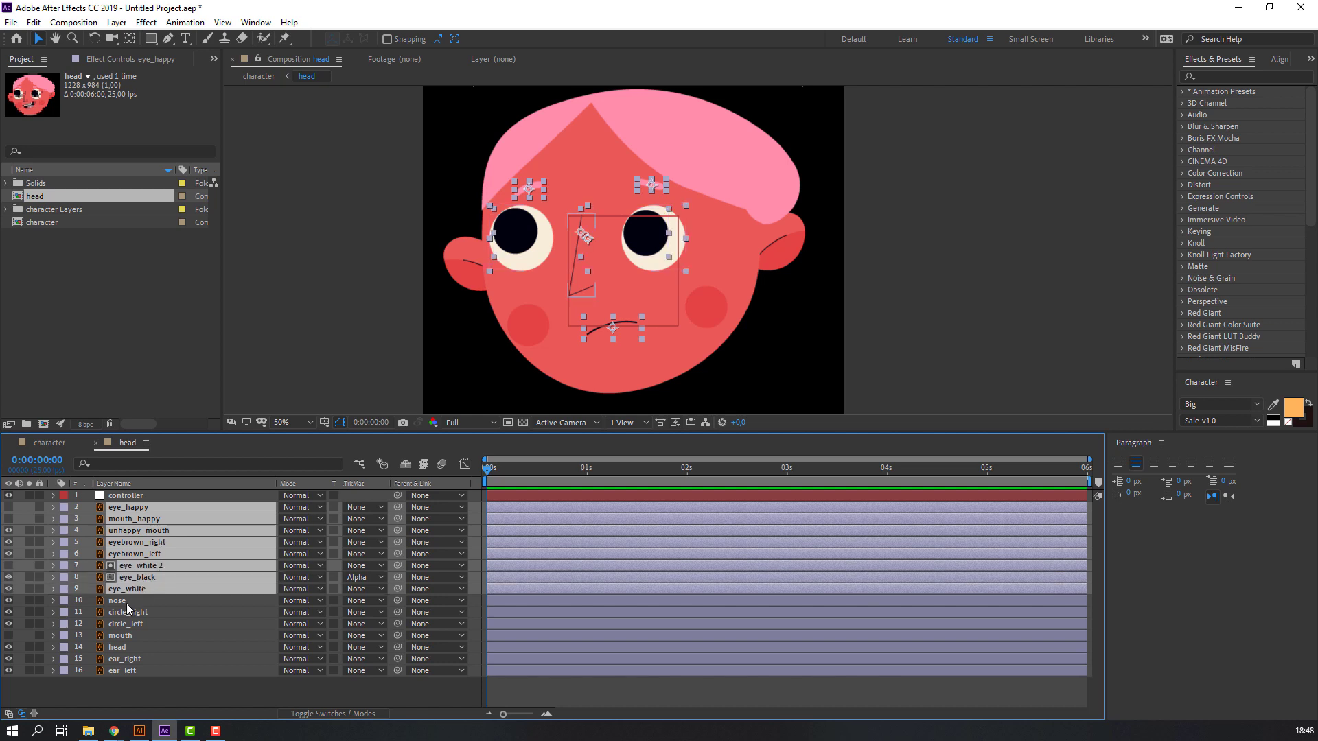
{"action": "left_click", "coordinate": [126, 602], "text": "ctrl"}
{"action": "left_click", "coordinate": [135, 612], "text": "ctrl"}
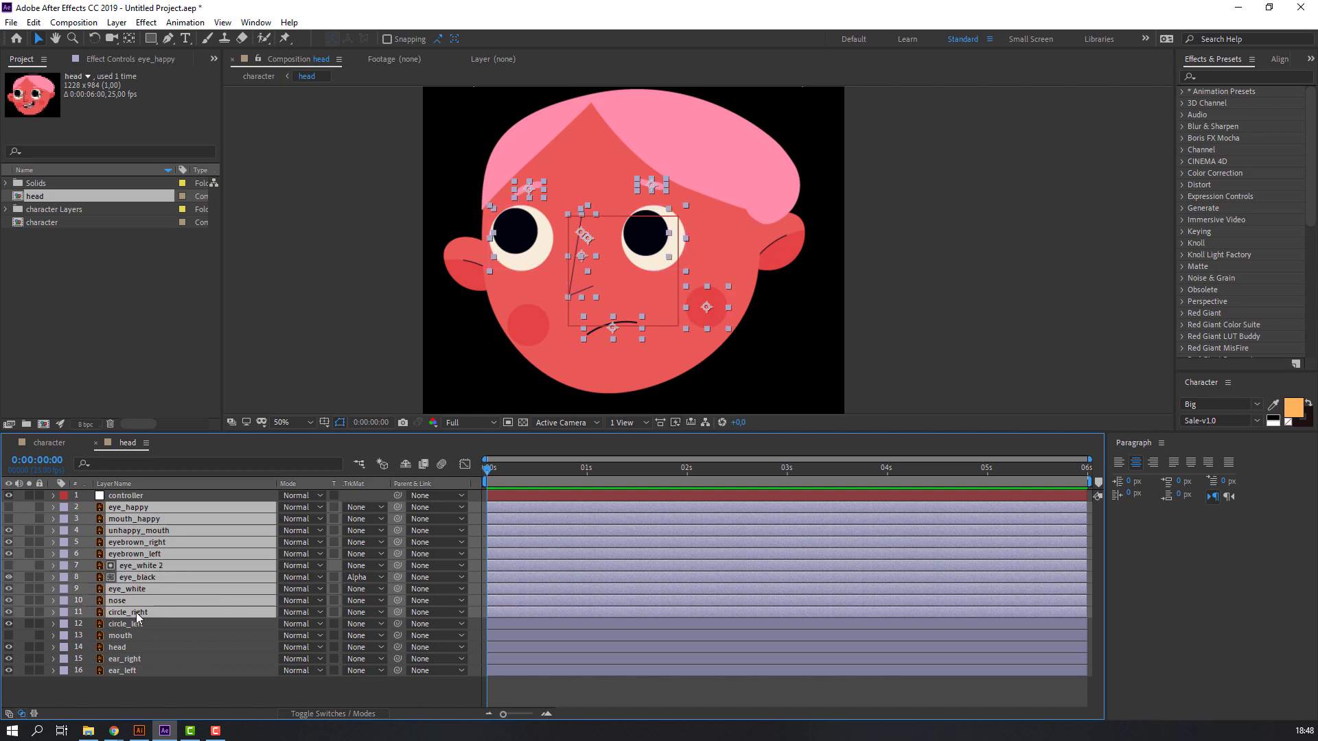
{"action": "left_click", "coordinate": [125, 624], "text": "ctrl"}
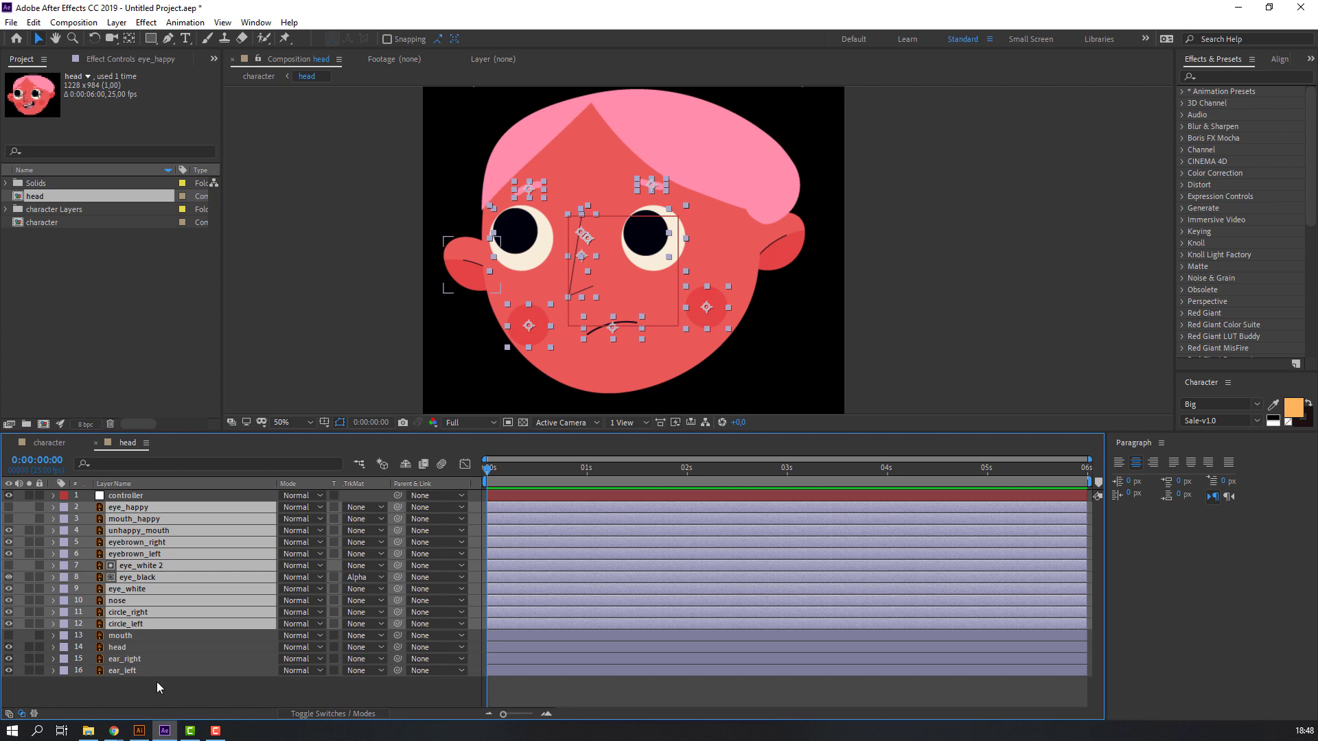
{"action": "left_click", "coordinate": [127, 636], "text": "ctrl"}
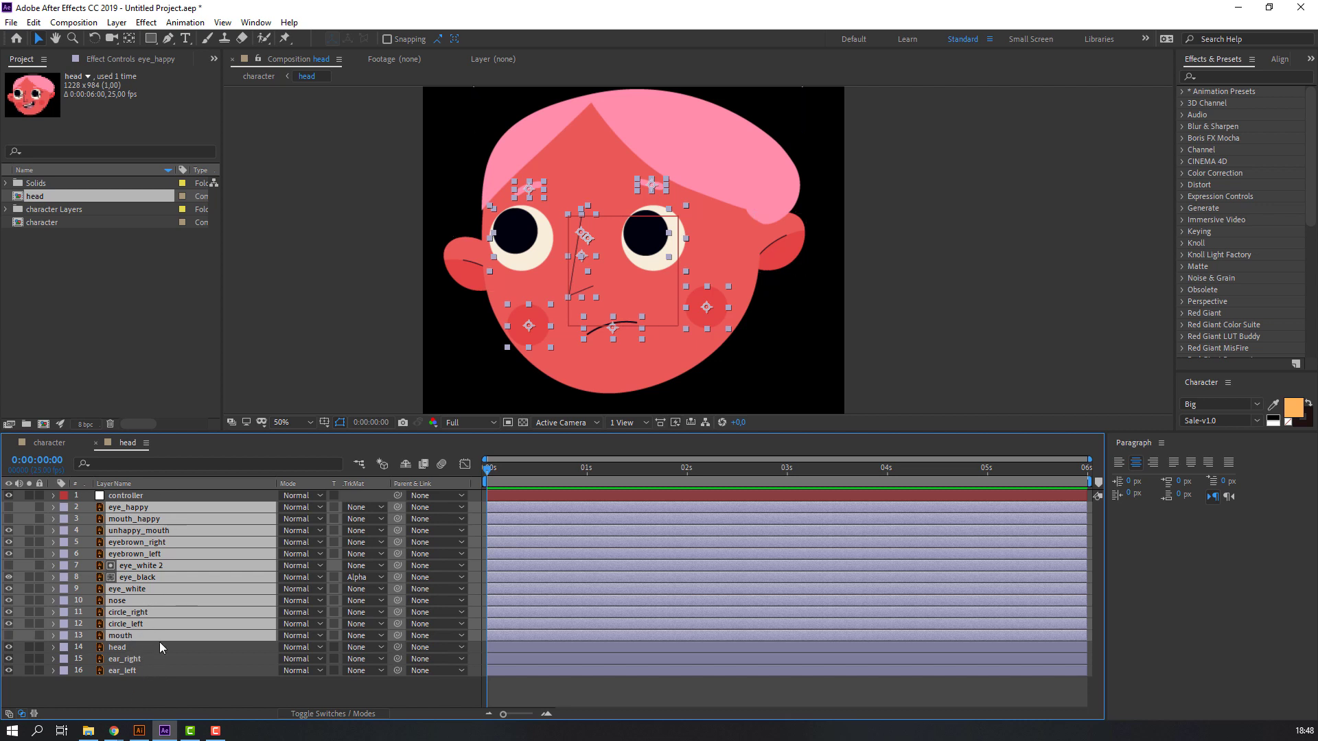
{"action": "left_click_drag", "start_coordinate": [398, 507], "coordinate": [115, 497]}
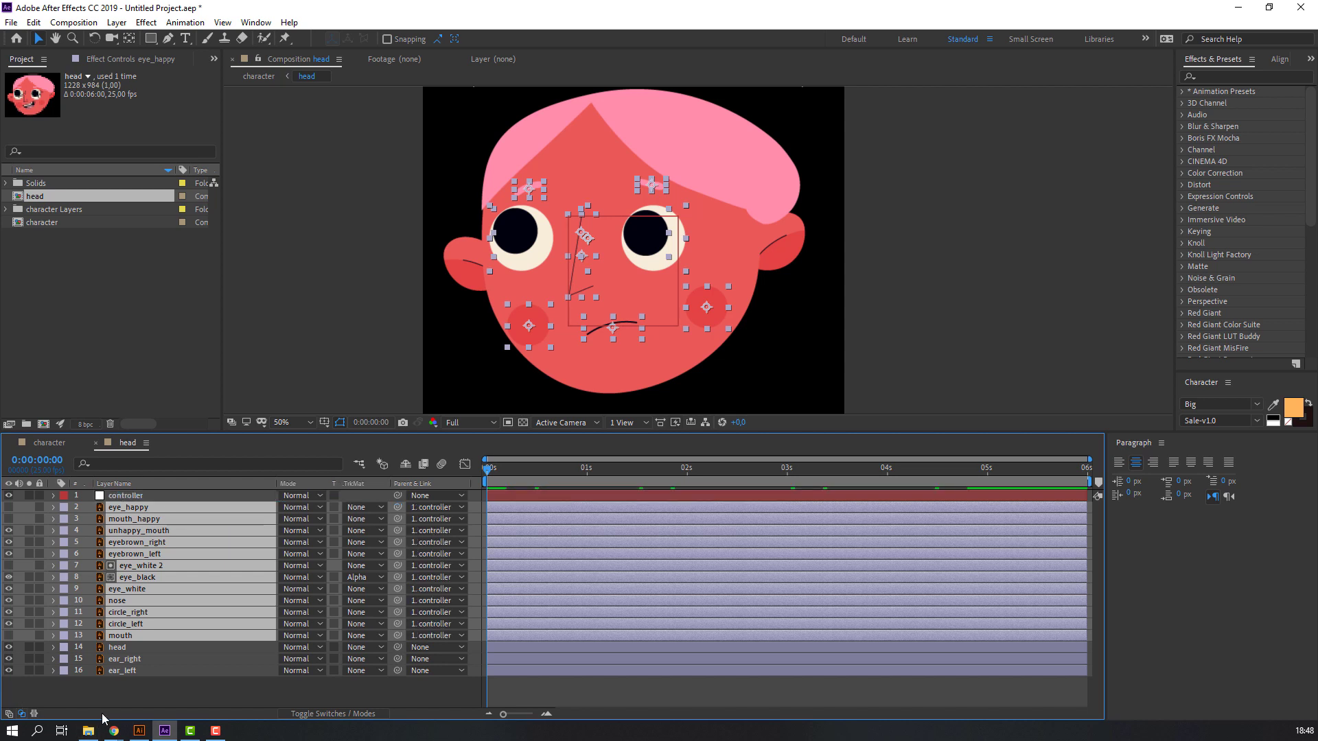
Move the controller slightly left to test that the face features follow
{"action": "left_click", "coordinate": [123, 498]}
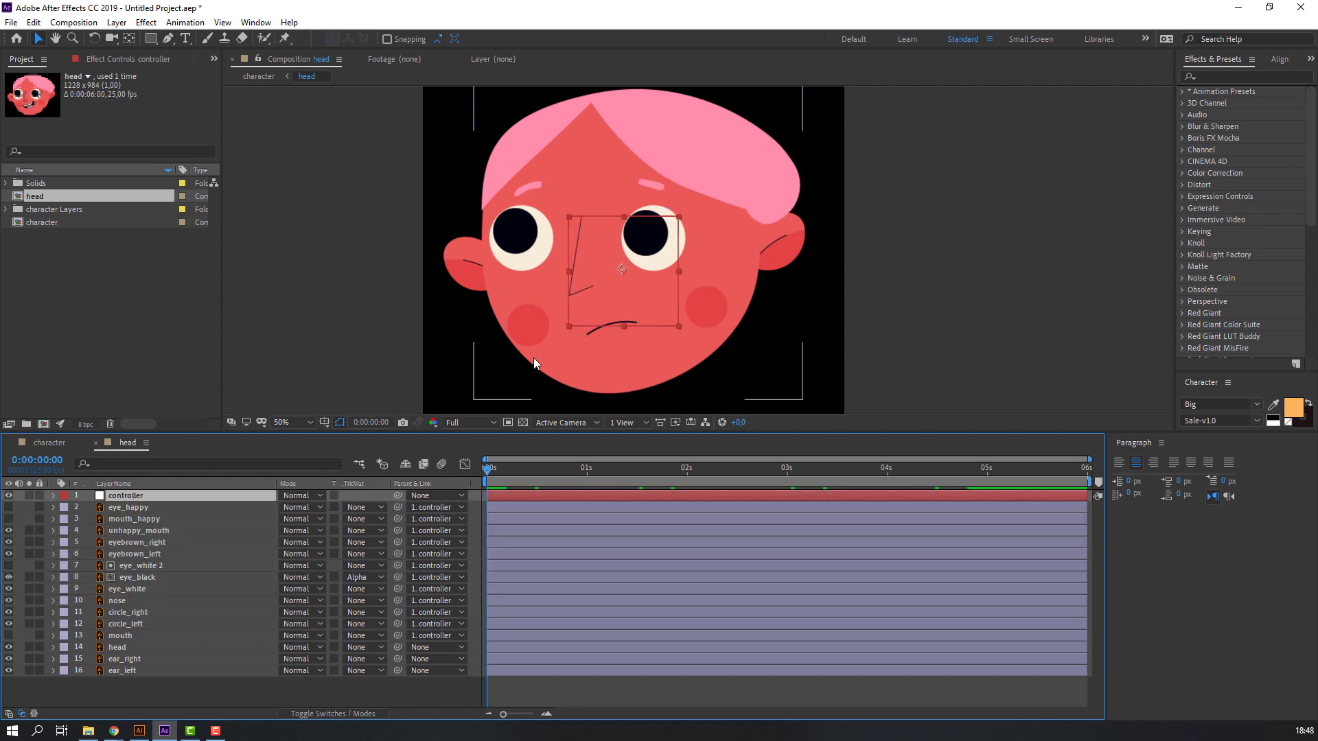
{"action": "mouse_move", "coordinate": [617, 295]}
{"action": "left_mouse_down"}
{"action": "mouse_move", "coordinate": [589, 309]}
{"action": "mouse_move", "coordinate": [639, 305]}
{"action": "mouse_move", "coordinate": [610, 308]}
{"action": "left_mouse_up"}
{"action": "left_click", "coordinate": [75, 706]}
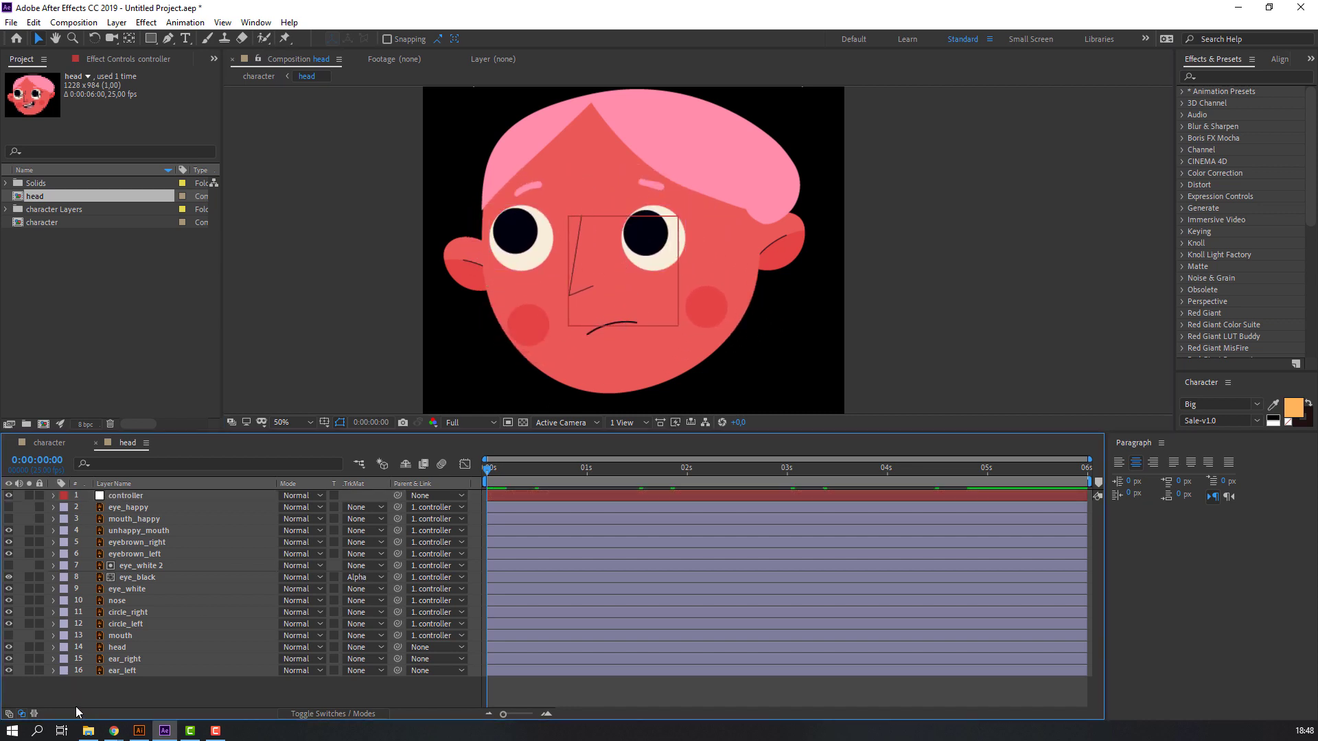
Set the Scale of both cheeks, circle_right and circle_left, to 100%
{"action": "left_click", "coordinate": [131, 613]}
{"action": "left_click", "coordinate": [141, 624], "text": "ctrl"}
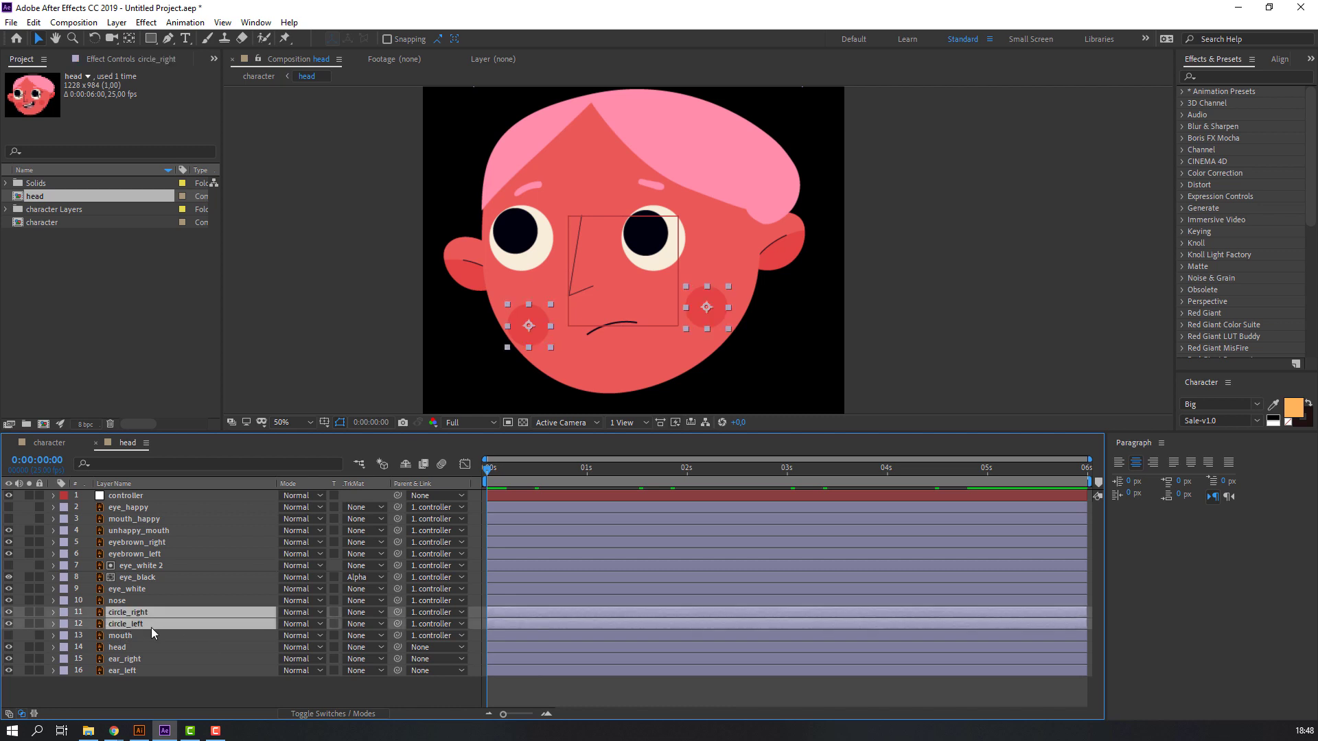
{"action": "key", "text": "s"}
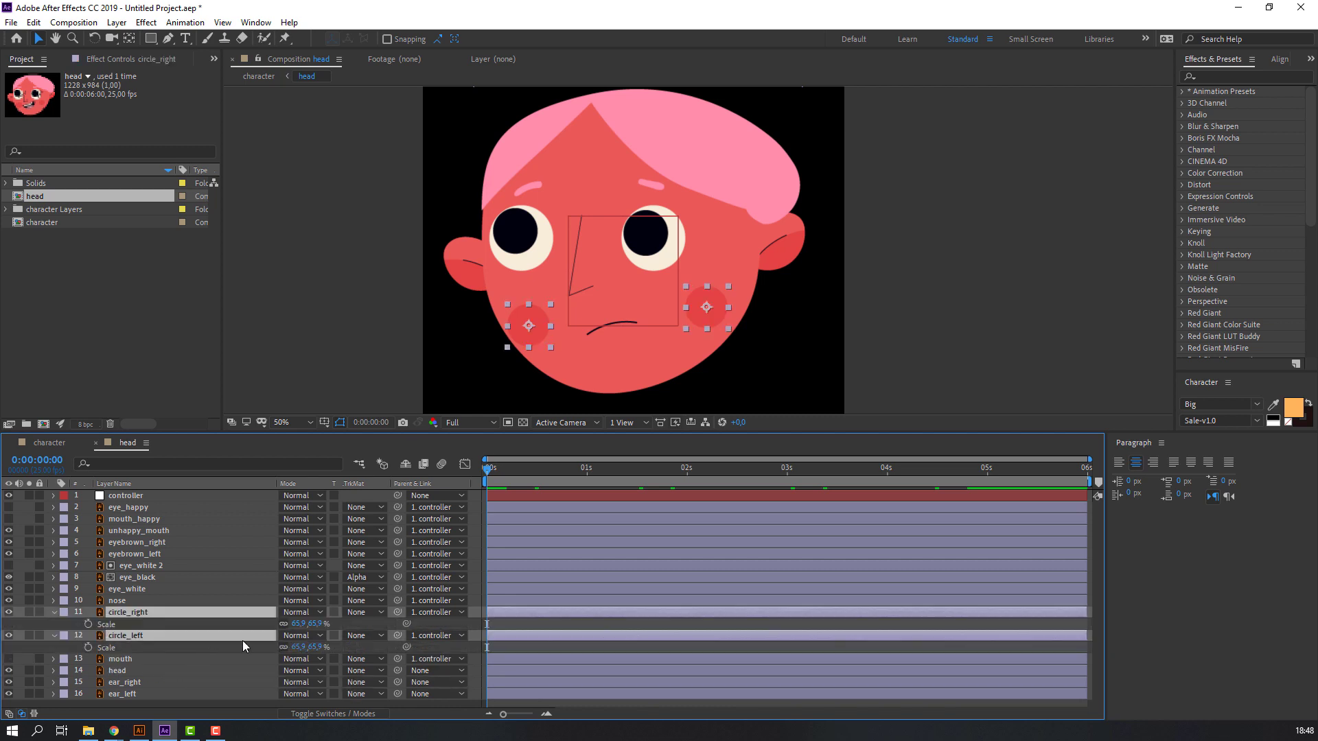
{"action": "left_click", "coordinate": [296, 624]}
{"action": "type", "text": "100"}
{"action": "key", "text": "Return"}
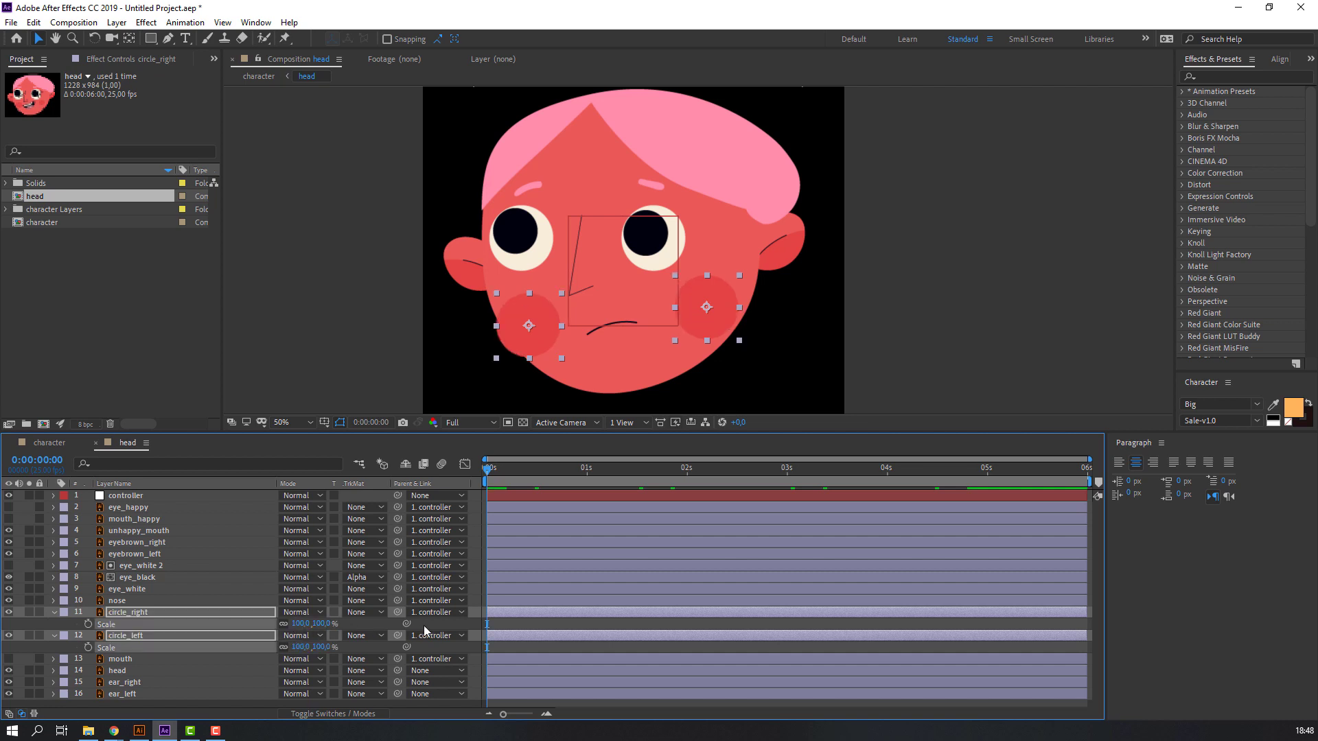
{"action": "left_click", "coordinate": [54, 612]}
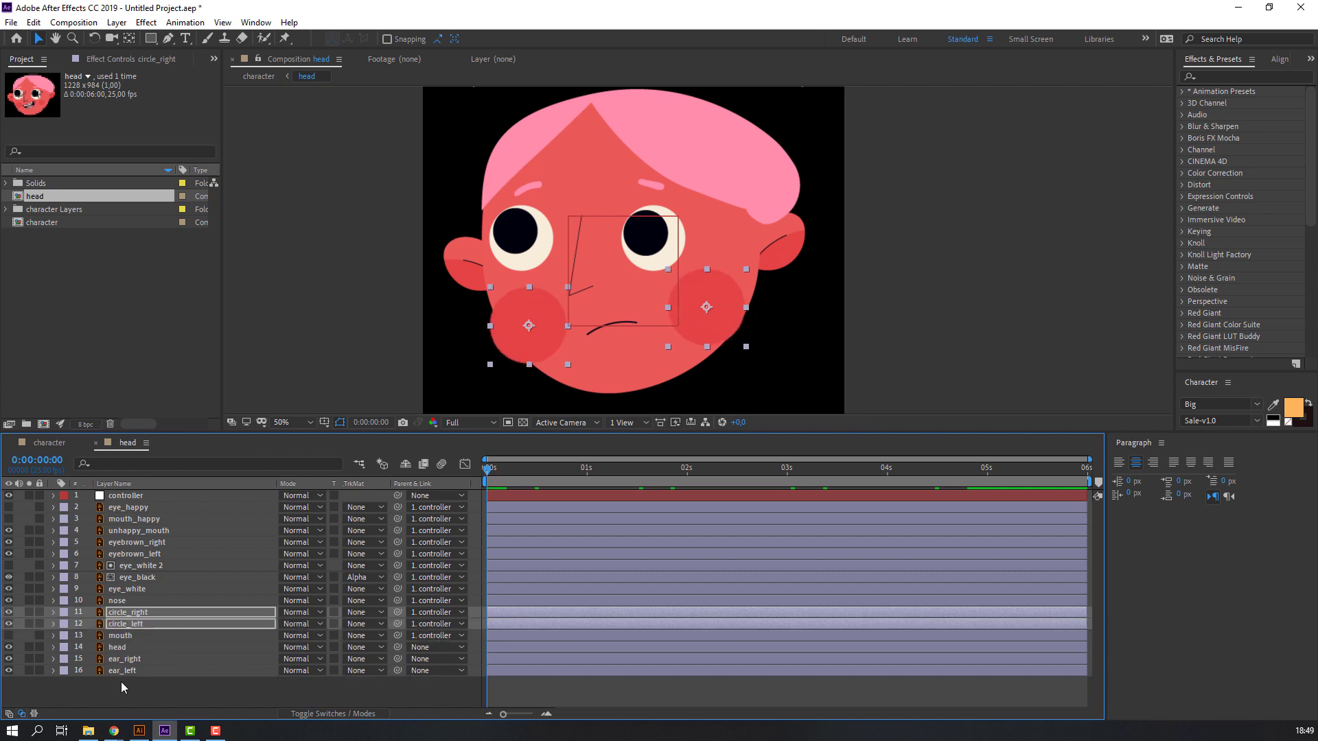
{"action": "left_click", "coordinate": [122, 681]}
Duplicate the head as head 2 and use it as circle_left's Alpha Matte
{"action": "left_click", "coordinate": [118, 649]}
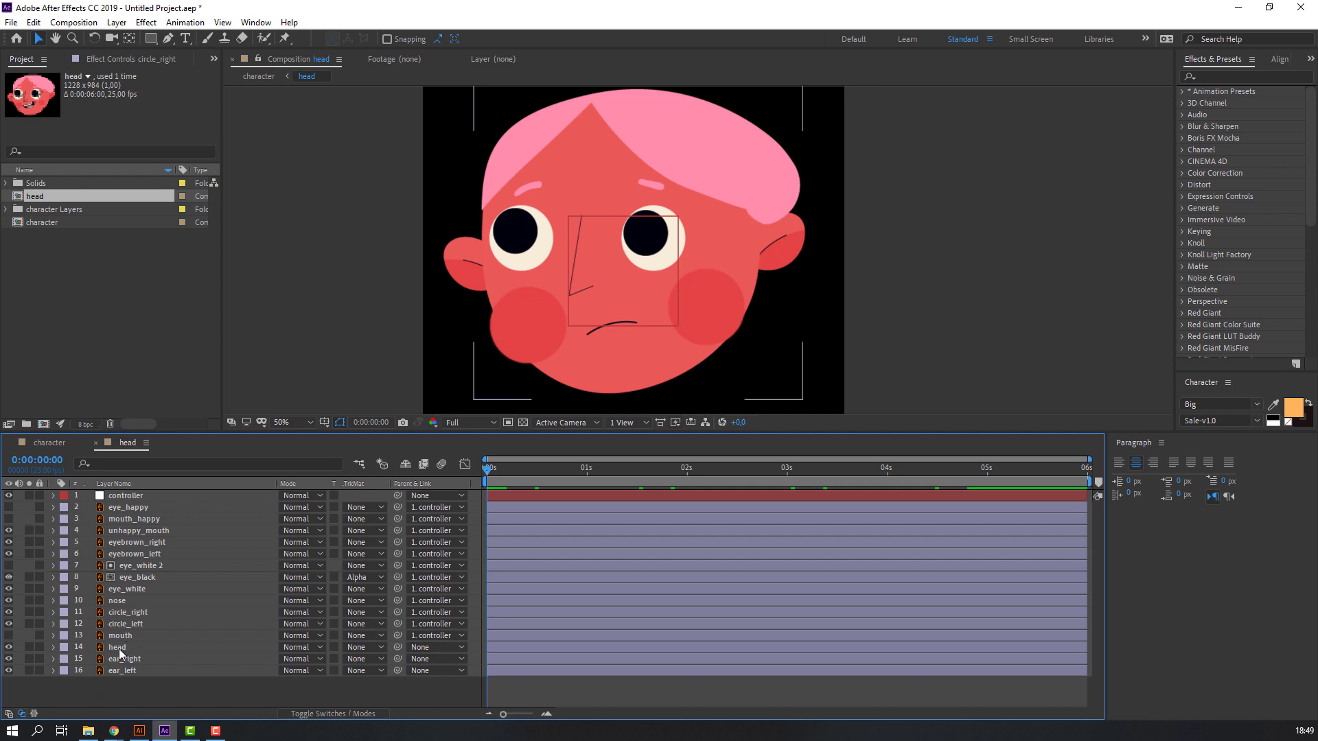
{"action": "key", "text": "ctrl+d"}
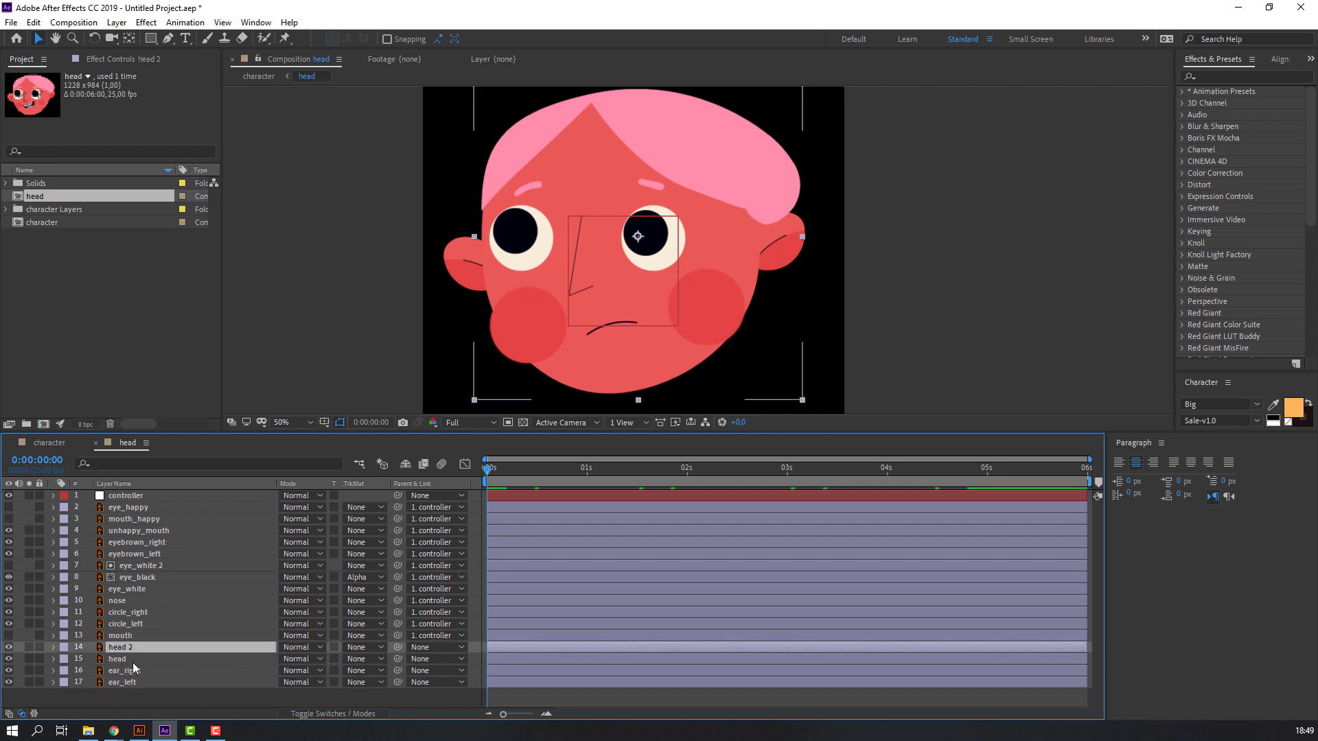
{"action": "left_click", "coordinate": [111, 626]}
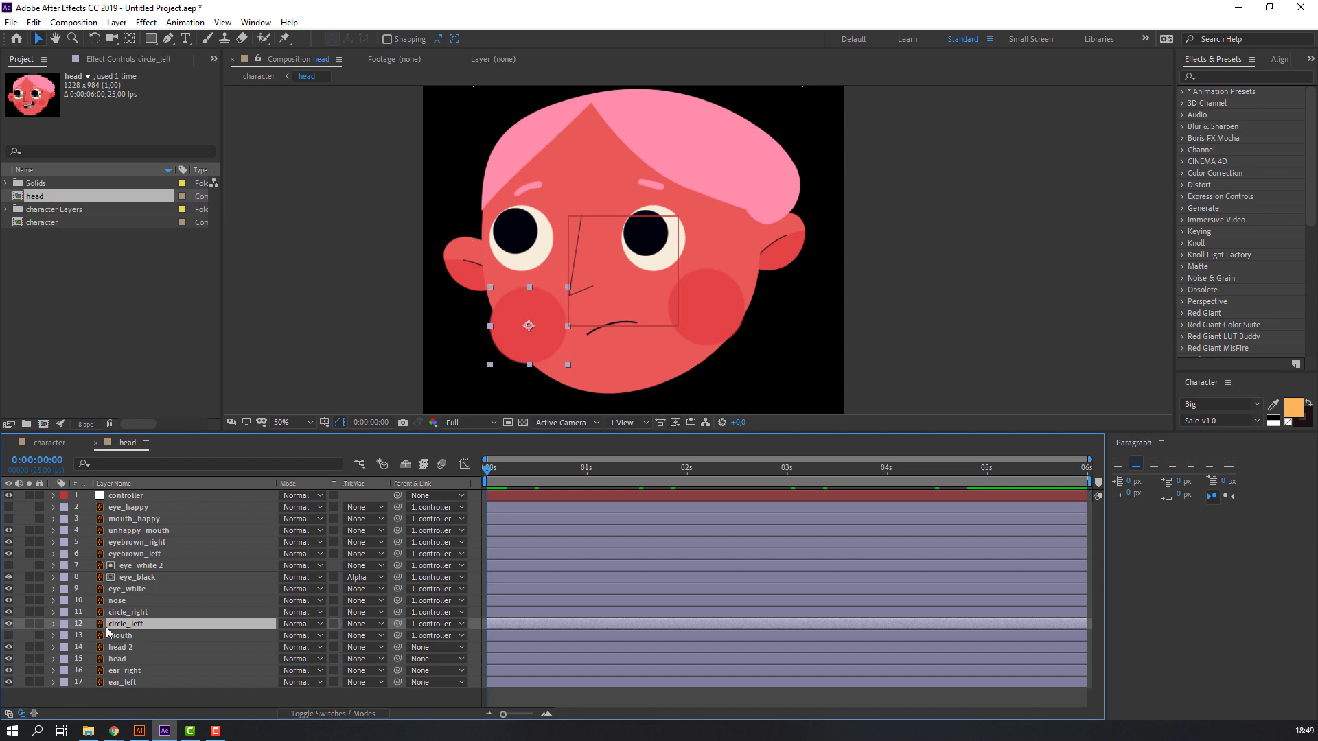
{"action": "left_click_drag", "start_coordinate": [117, 628], "coordinate": [135, 654]}
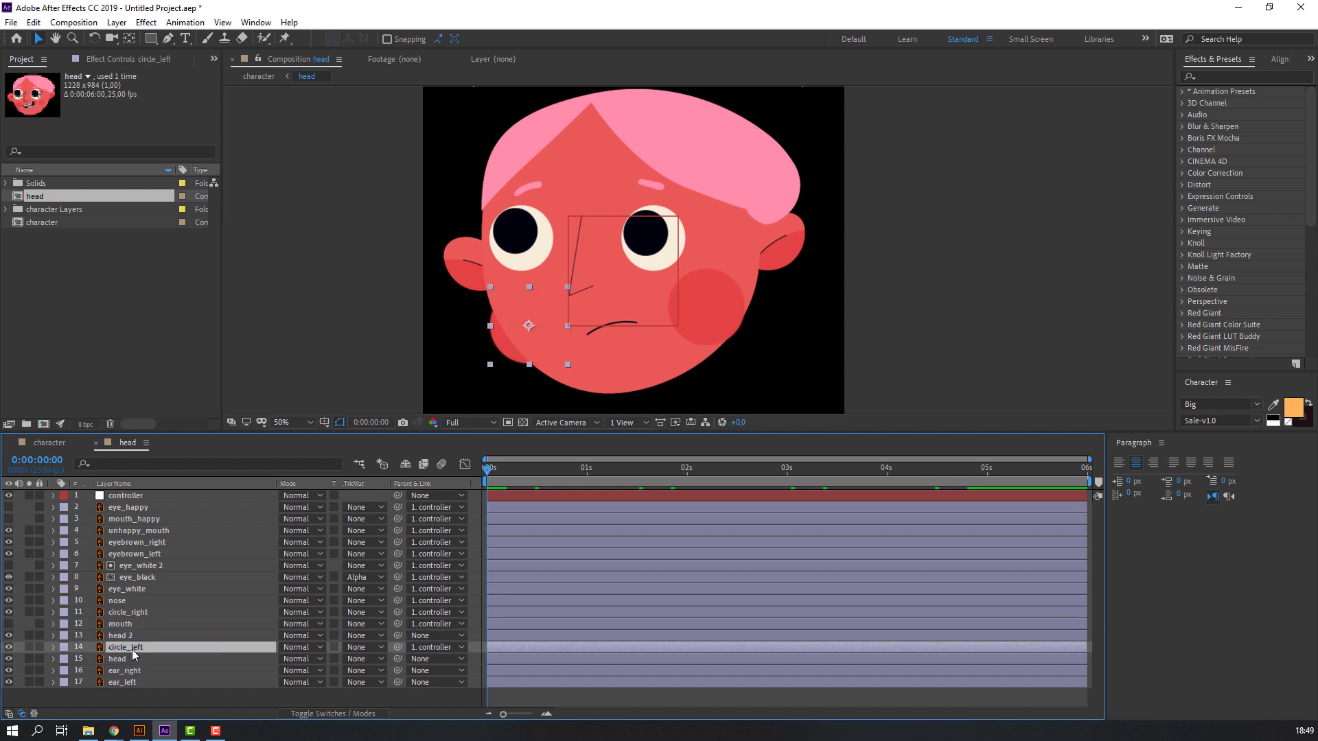
{"action": "left_click", "coordinate": [356, 648]}
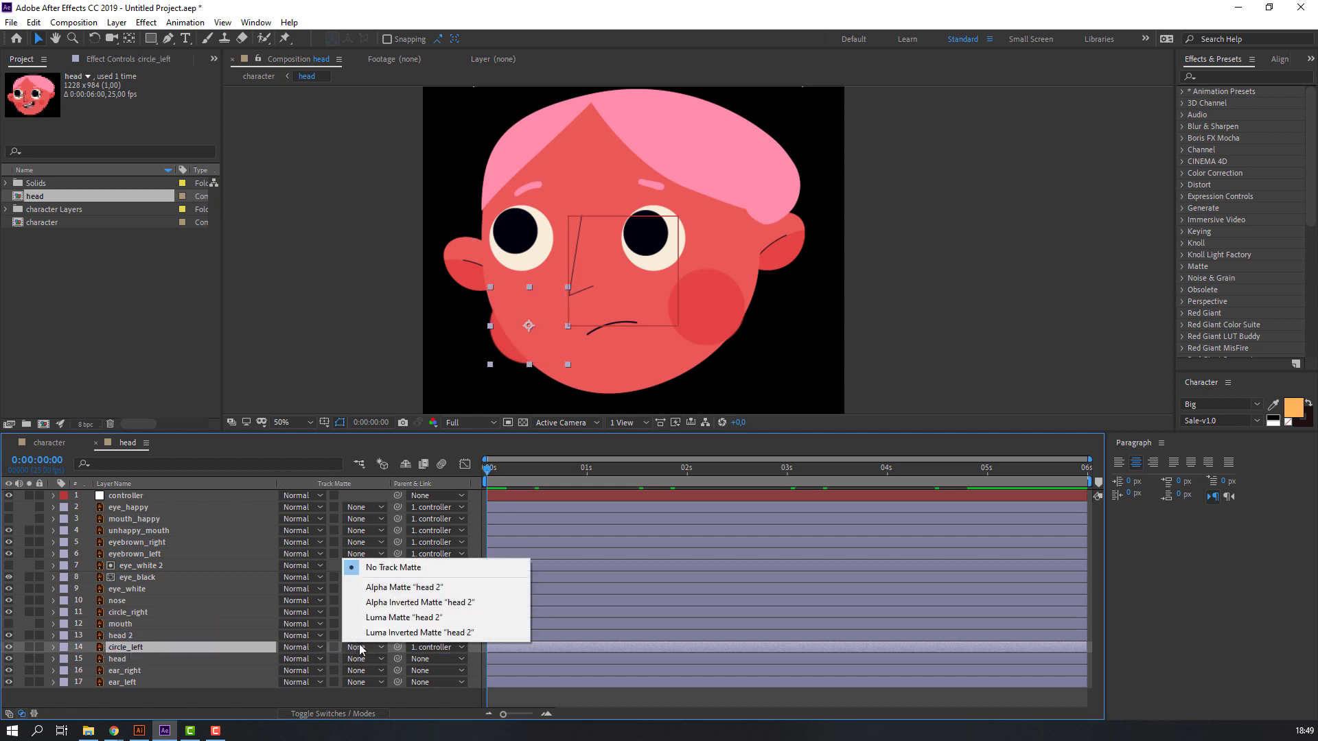
{"action": "left_click", "coordinate": [370, 585]}
{"action": "left_click_drag", "start_coordinate": [511, 323], "coordinate": [501, 329]}
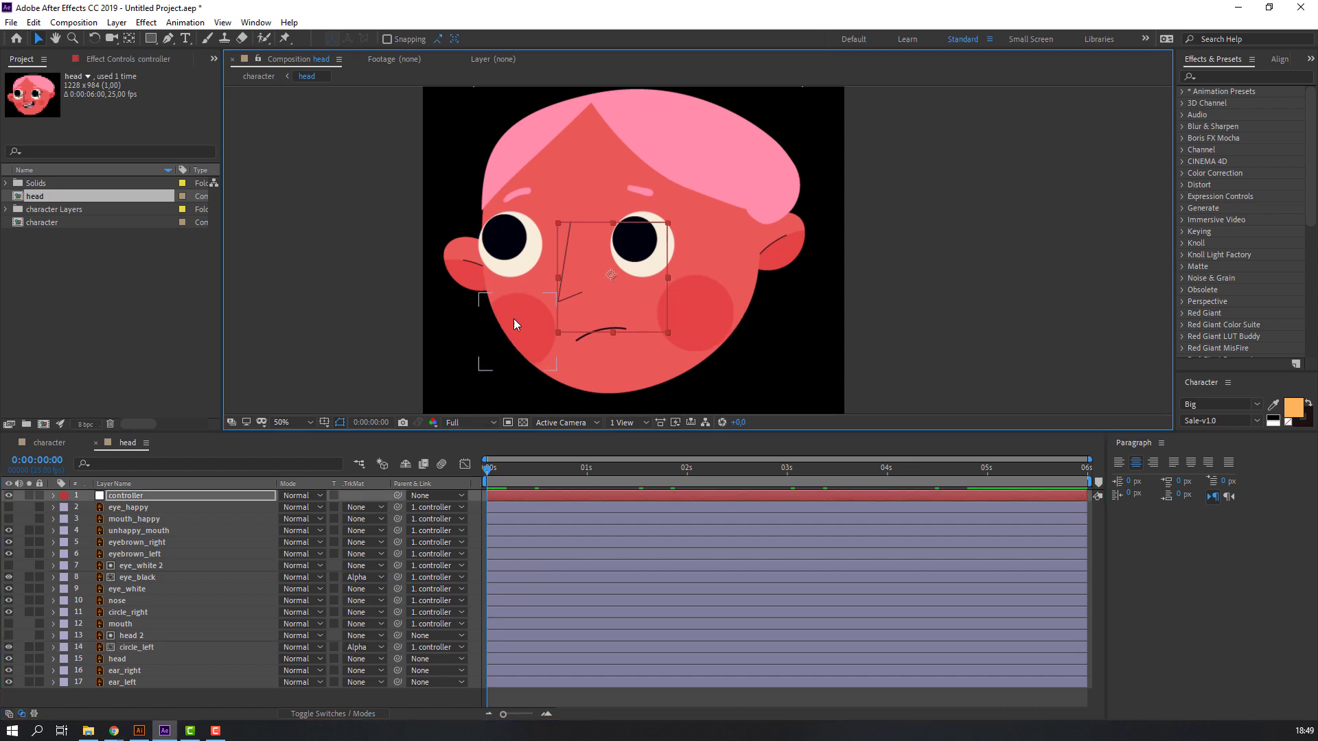
{"action": "mouse_move", "coordinate": [600, 299]}
{"action": "left_mouse_down"}
{"action": "mouse_move", "coordinate": [628, 289]}
{"action": "mouse_move", "coordinate": [617, 297]}
{"action": "left_mouse_up"}
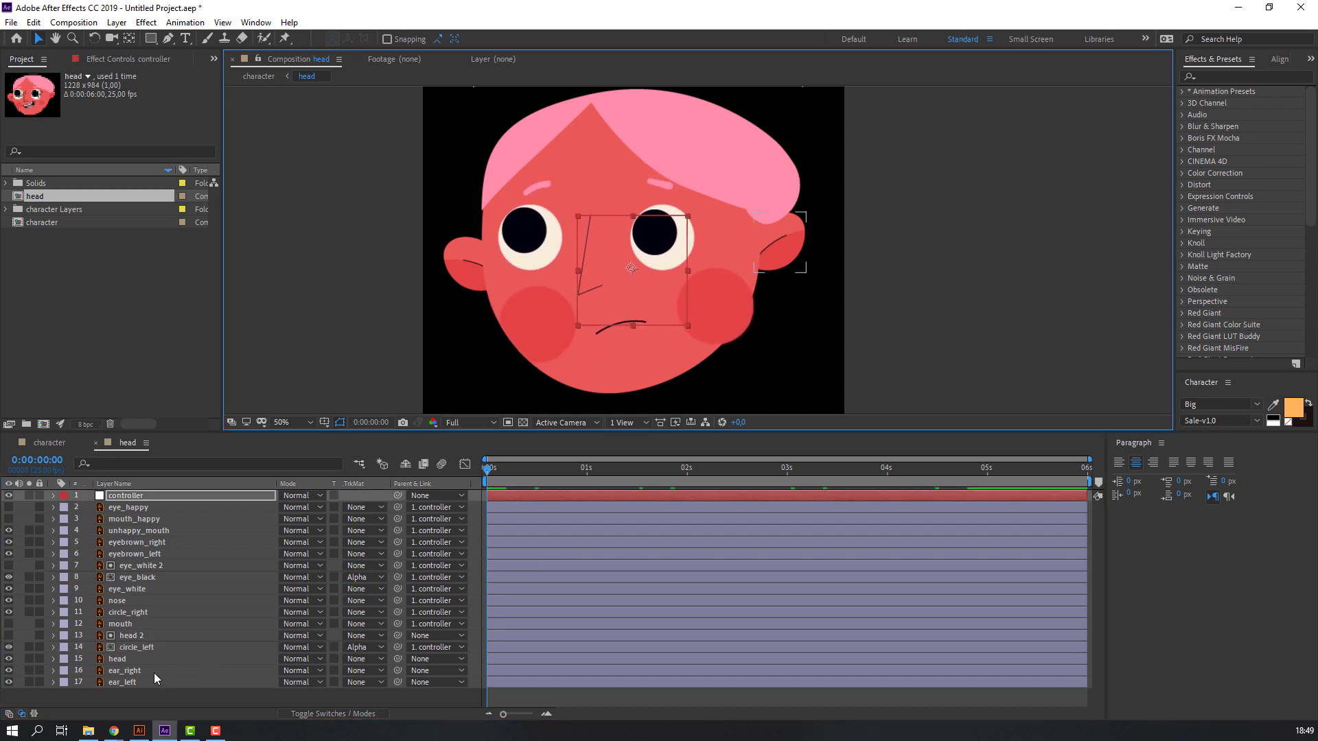
Duplicate the head as head 3, make it circle_right's Alpha Matte, then test with the controller
{"action": "left_click", "coordinate": [134, 659]}
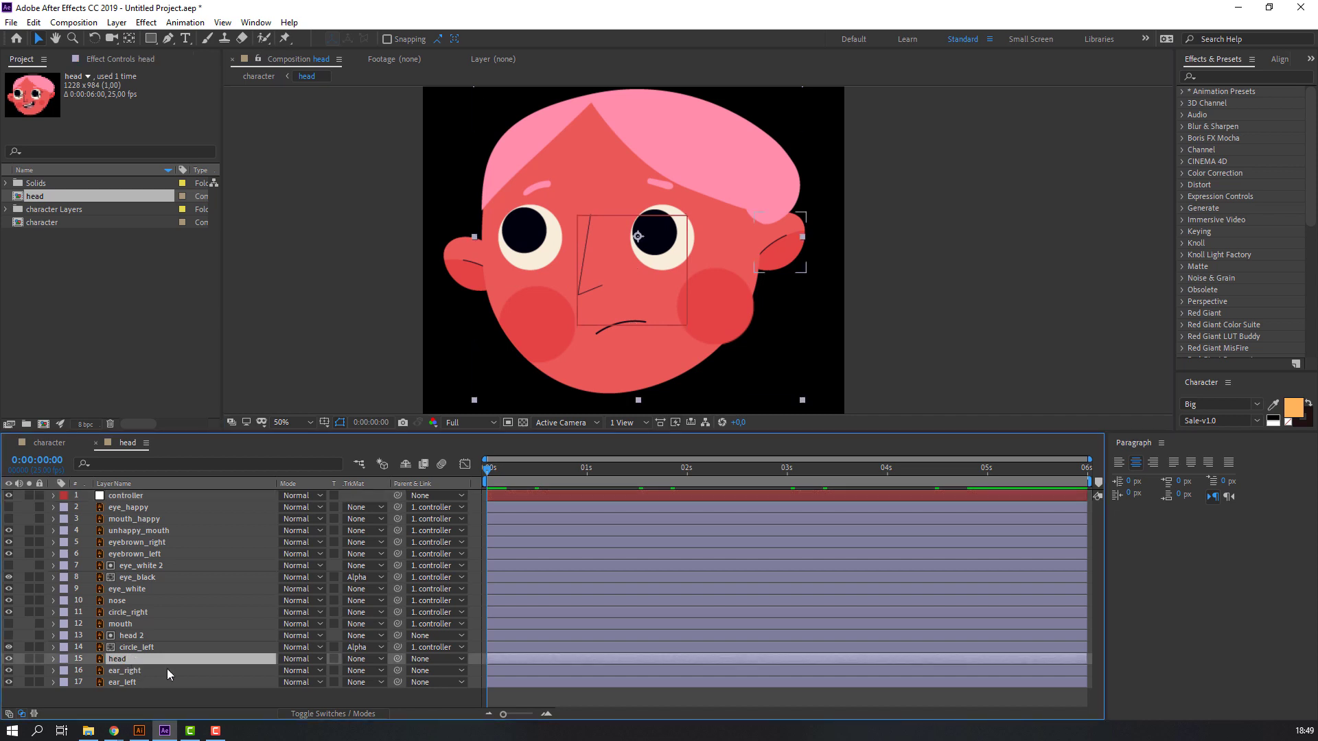
{"action": "key", "text": "ctrl+d"}
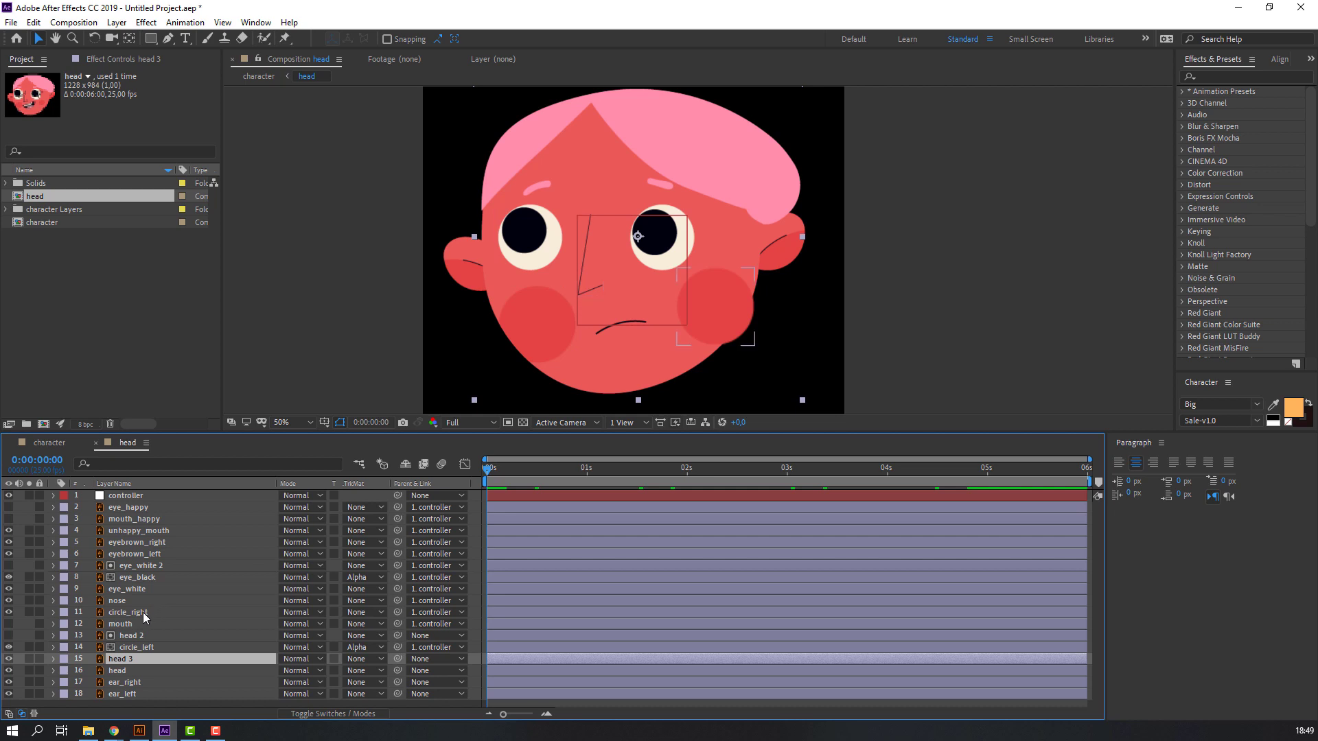
{"action": "left_click", "coordinate": [137, 612]}
{"action": "left_click_drag", "start_coordinate": [138, 621], "coordinate": [139, 667]}
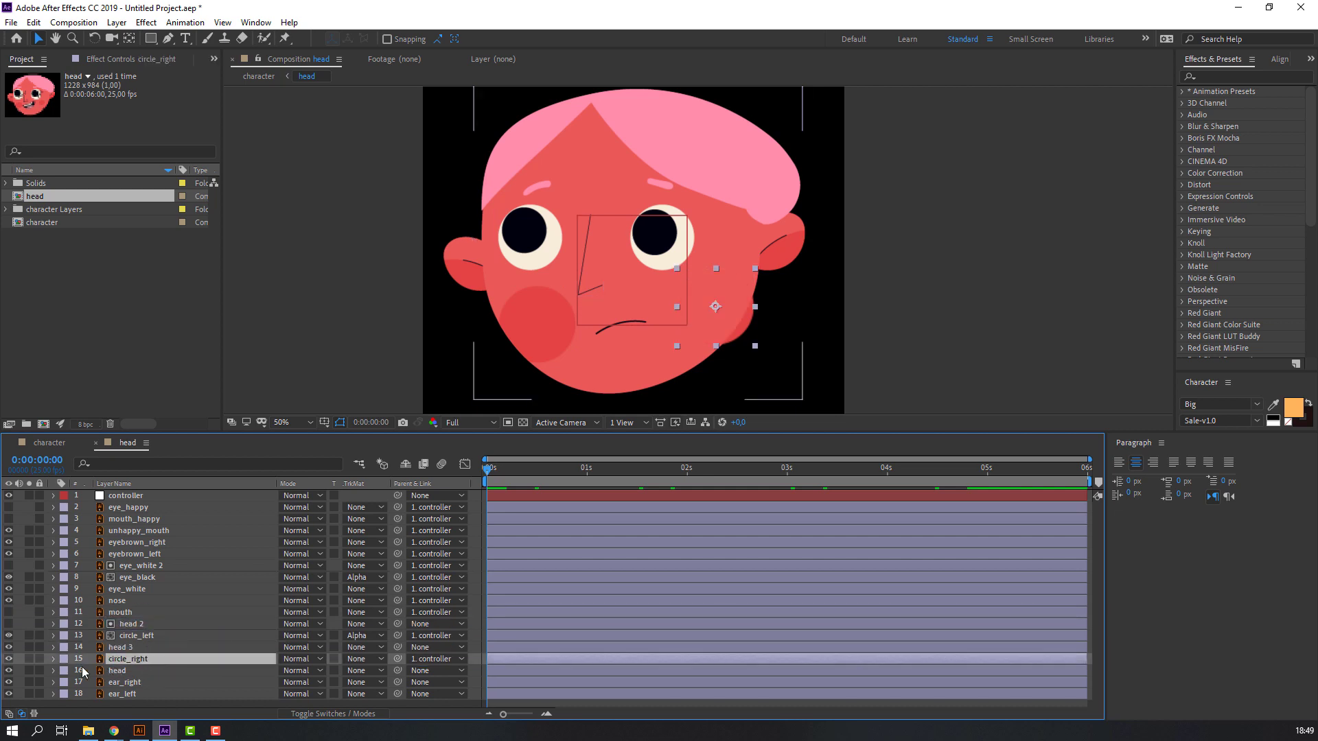
{"action": "left_click", "coordinate": [351, 659]}
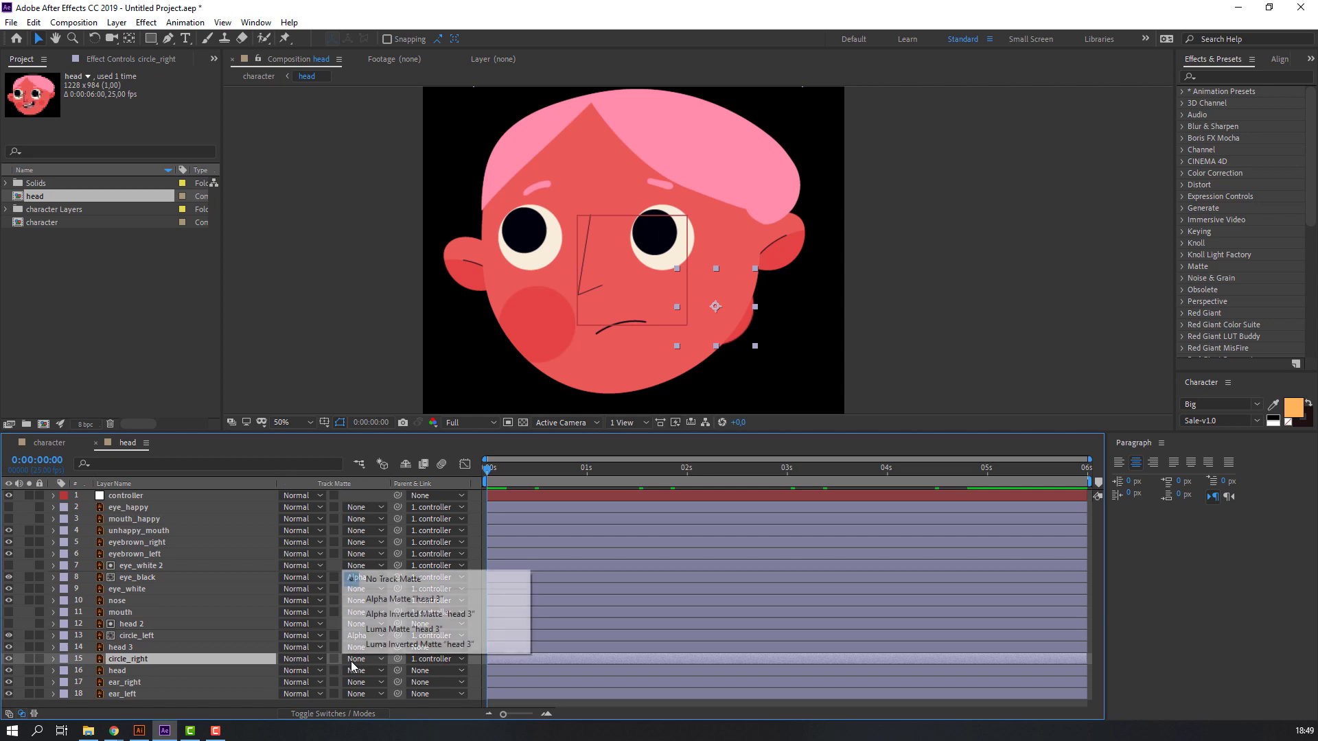
{"action": "left_click", "coordinate": [374, 600]}
{"action": "left_click", "coordinate": [602, 284]}
{"action": "left_click_drag", "start_coordinate": [601, 288], "coordinate": [630, 268]}
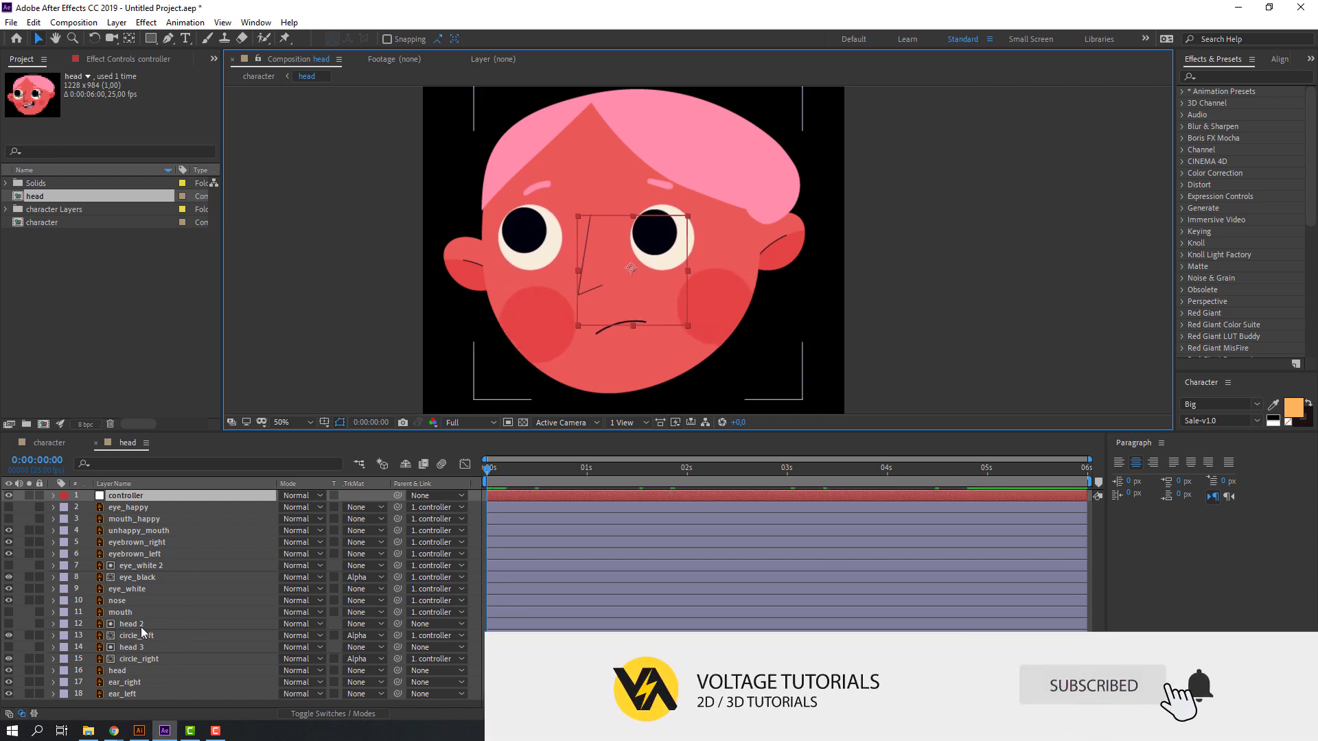
Select the head 2, circle_left and head 3 layers together
{"action": "left_click", "coordinate": [168, 625]}
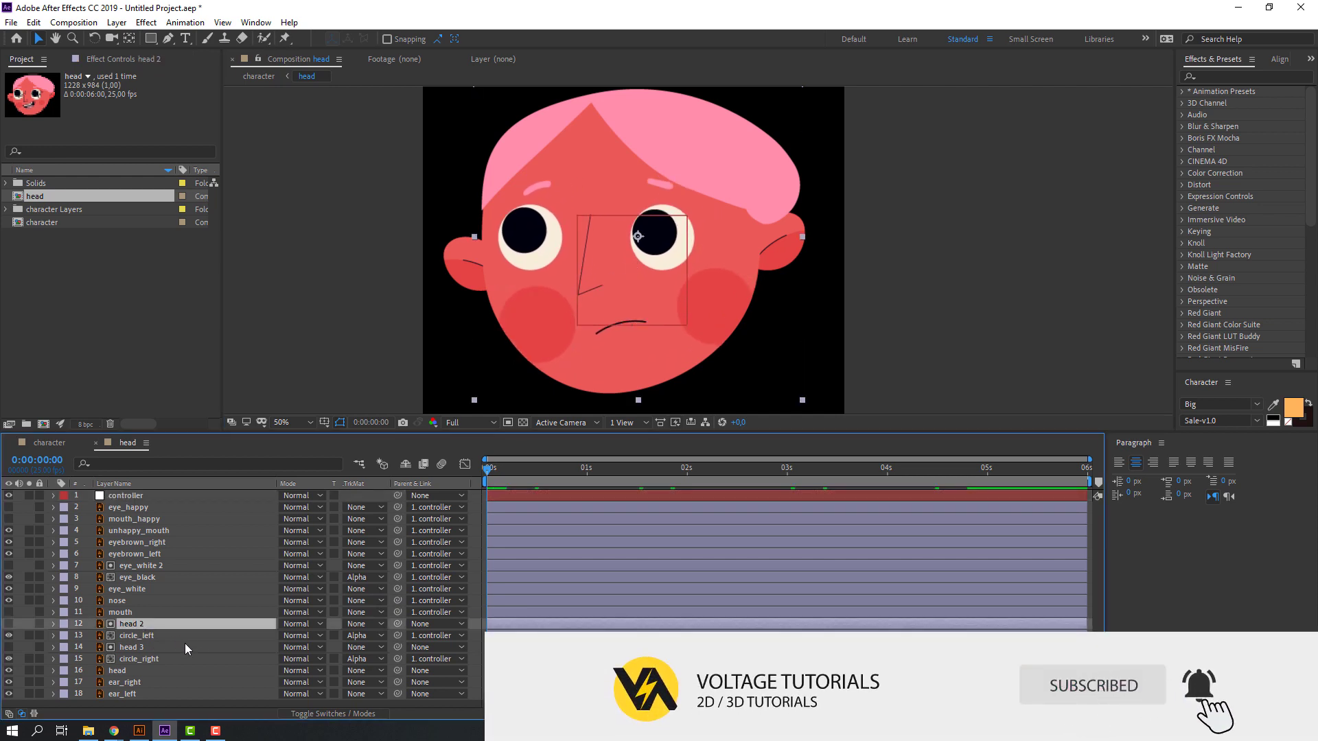
{"action": "left_click", "coordinate": [133, 636], "text": "shift"}
{"action": "left_click", "coordinate": [133, 649], "text": "shift"}
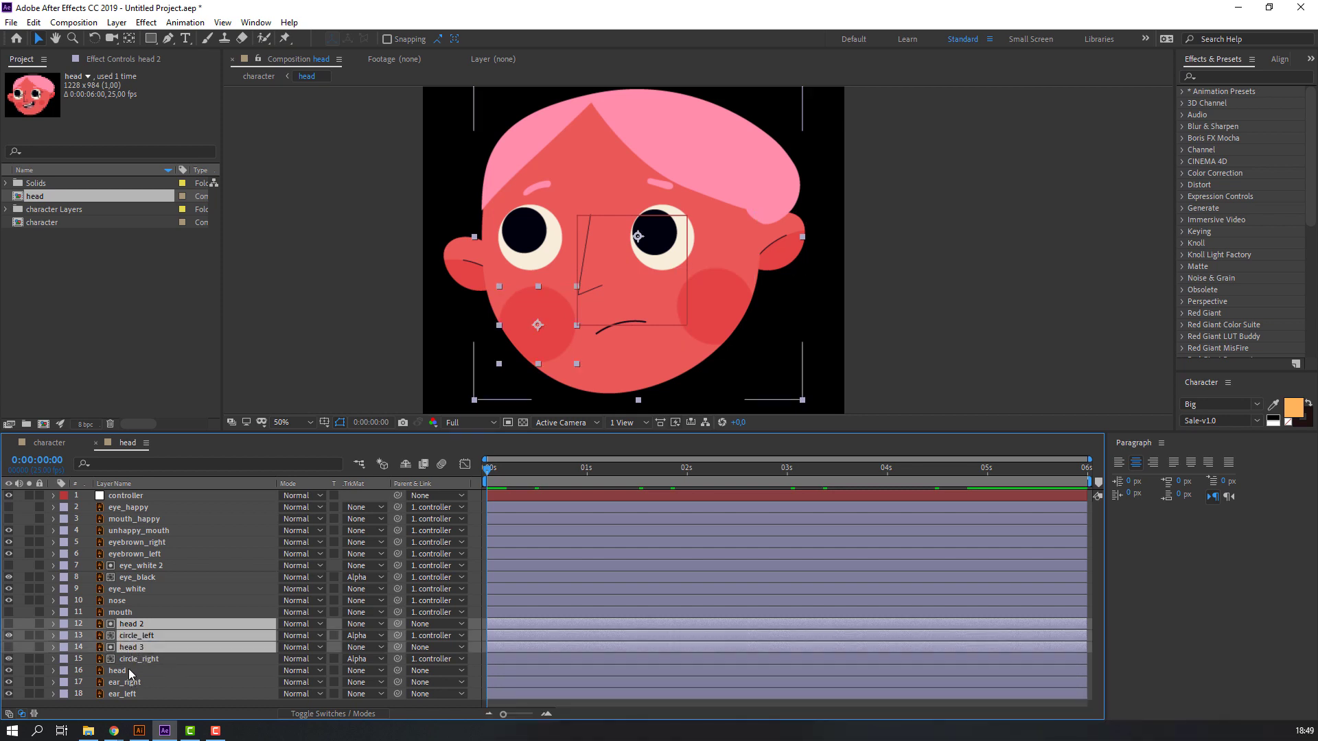
Add circle_right, head and eye_white 2 to the selection, mark all as shy, and hide them
{"action": "left_click", "coordinate": [138, 661], "text": "shift"}
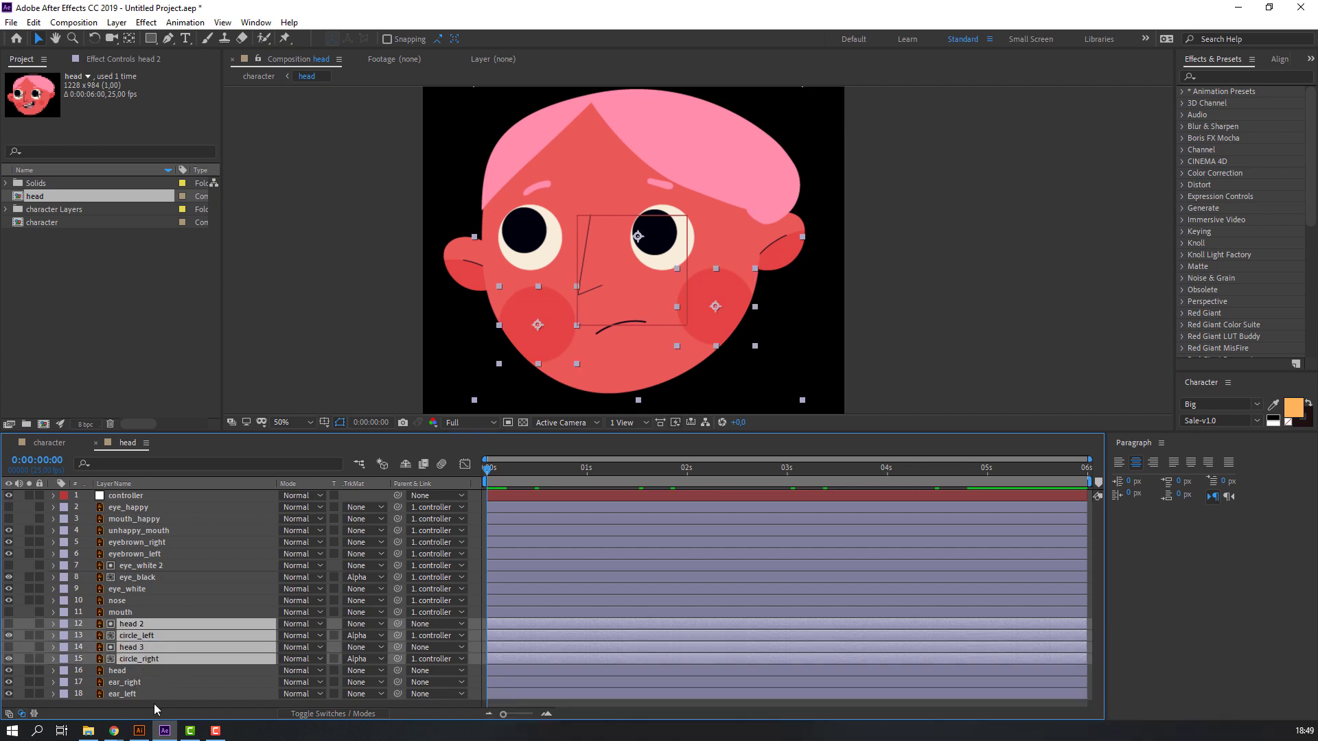
{"action": "left_click", "coordinate": [116, 671], "text": "shift"}
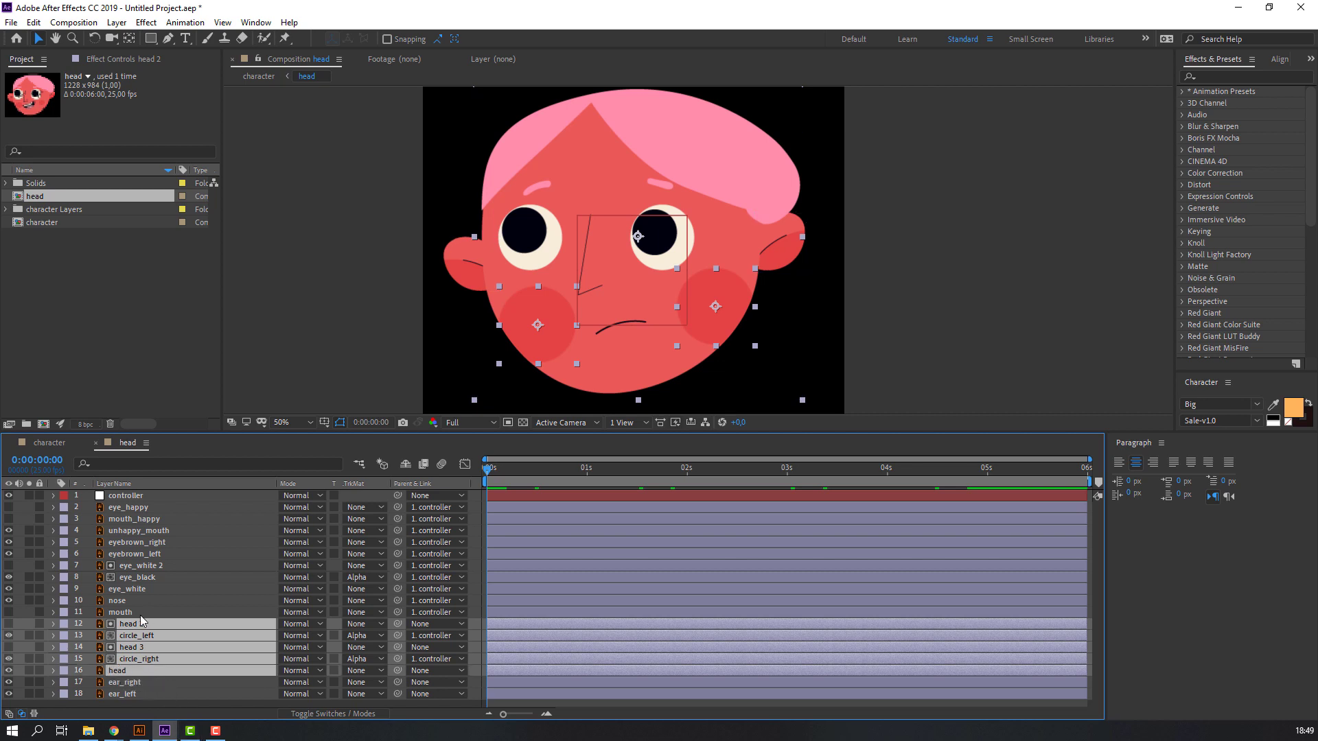
{"action": "left_click", "coordinate": [140, 567], "text": "ctrl"}
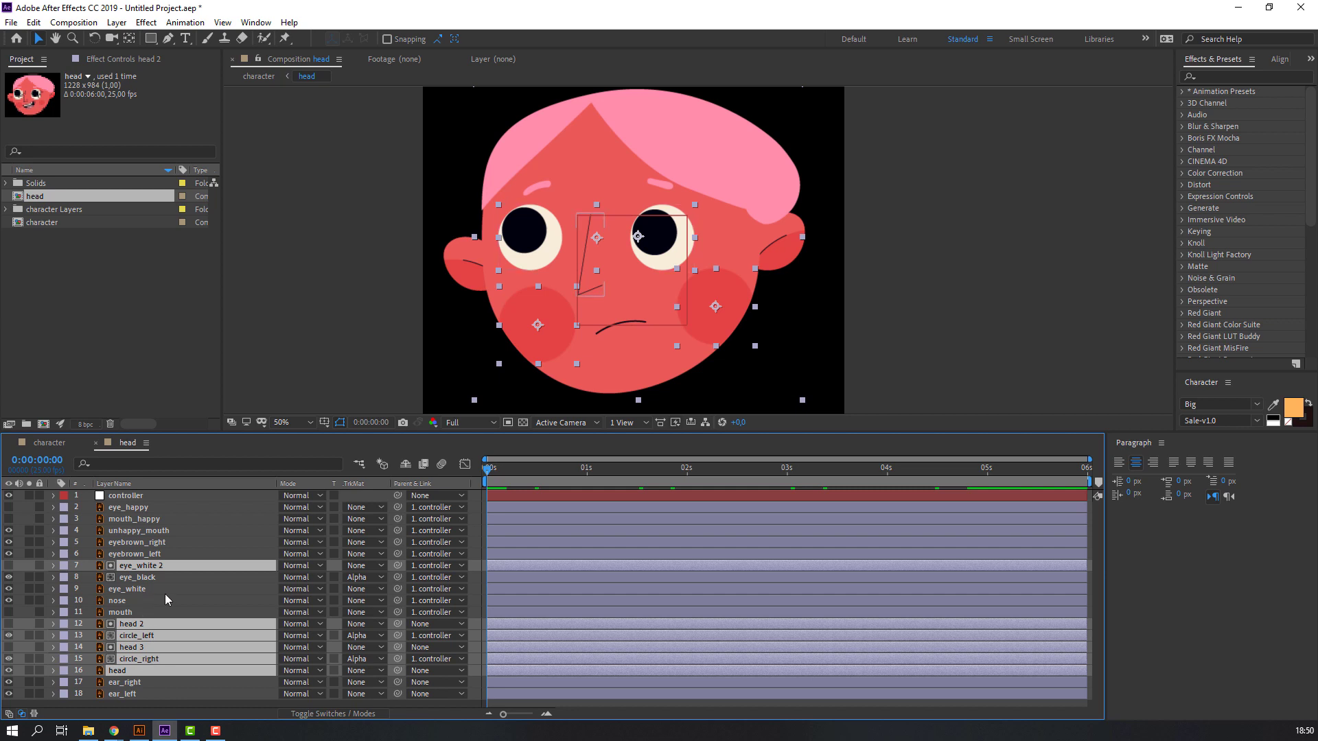
{"action": "left_click", "coordinate": [318, 715]}
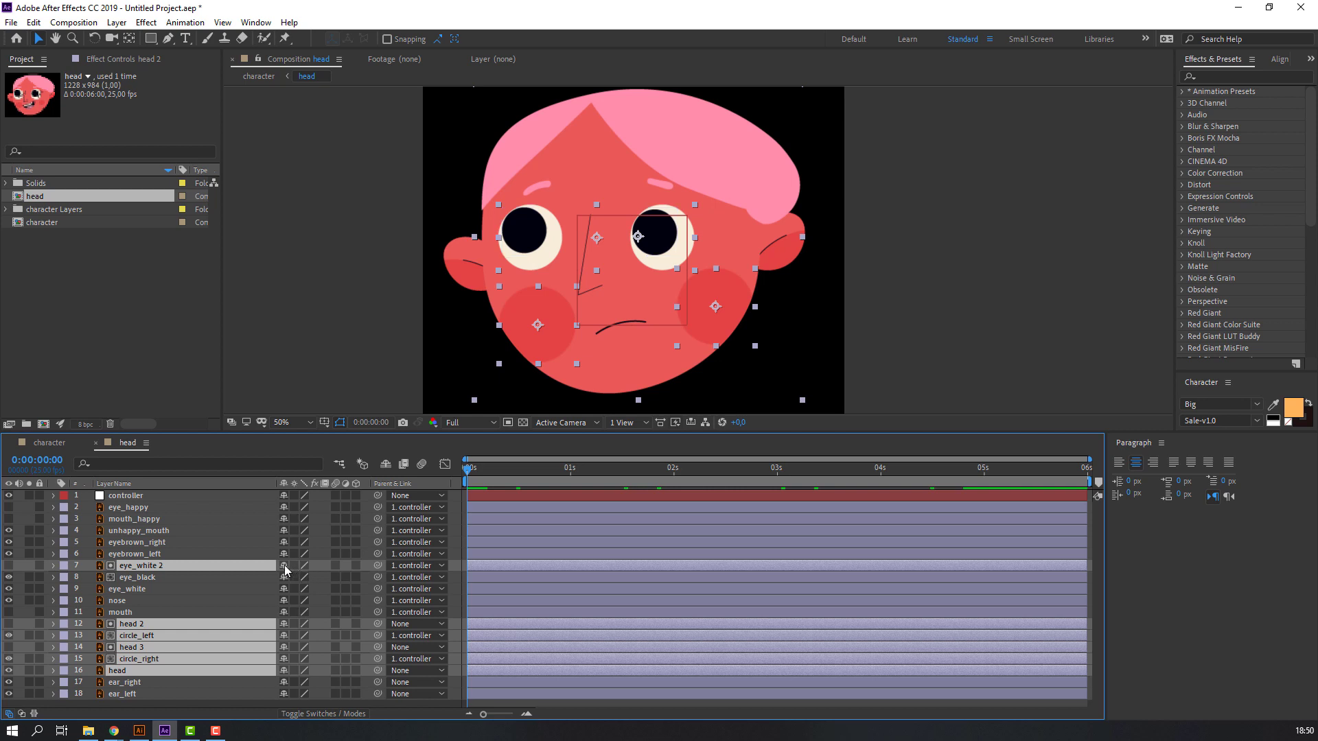
{"action": "left_click", "coordinate": [284, 566]}
{"action": "left_click", "coordinate": [385, 466]}
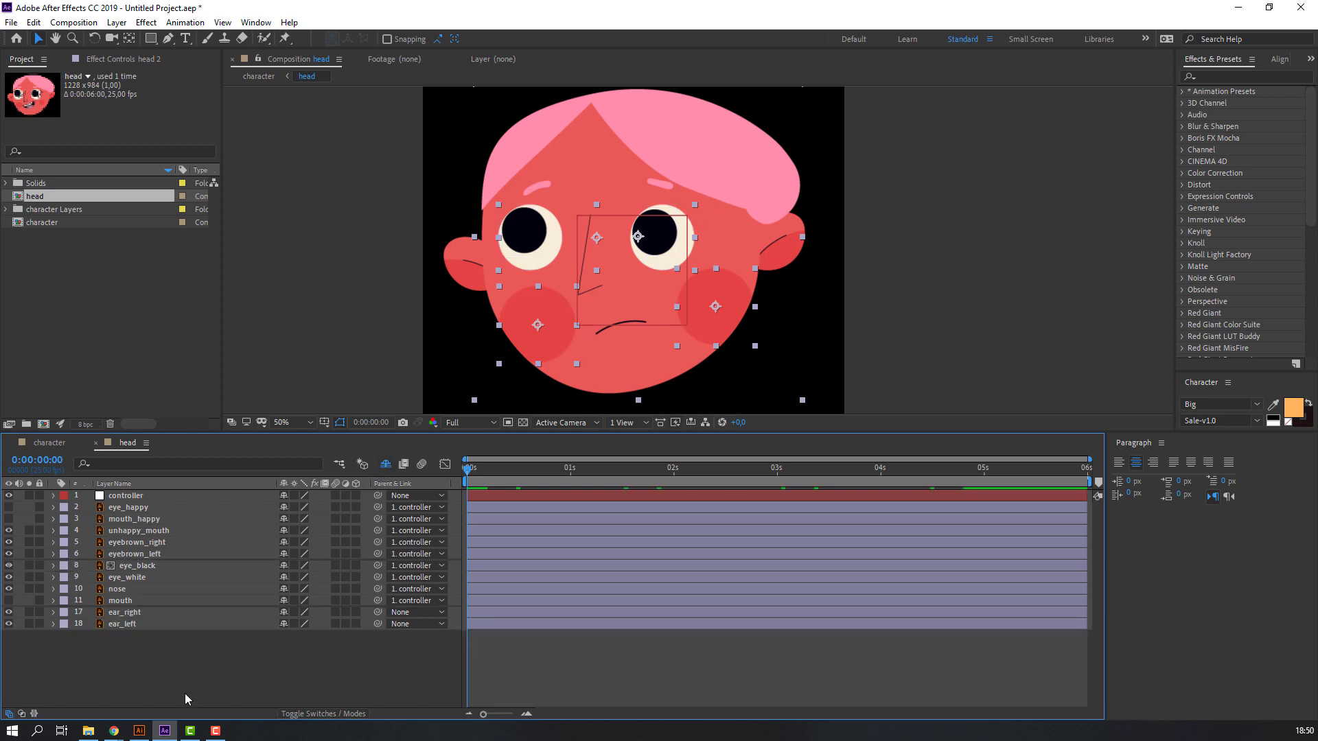
{"action": "mouse_move", "coordinate": [645, 295]}
{"action": "left_mouse_down"}
{"action": "mouse_move", "coordinate": [649, 316]}
{"action": "mouse_move", "coordinate": [638, 297]}
{"action": "left_mouse_up"}
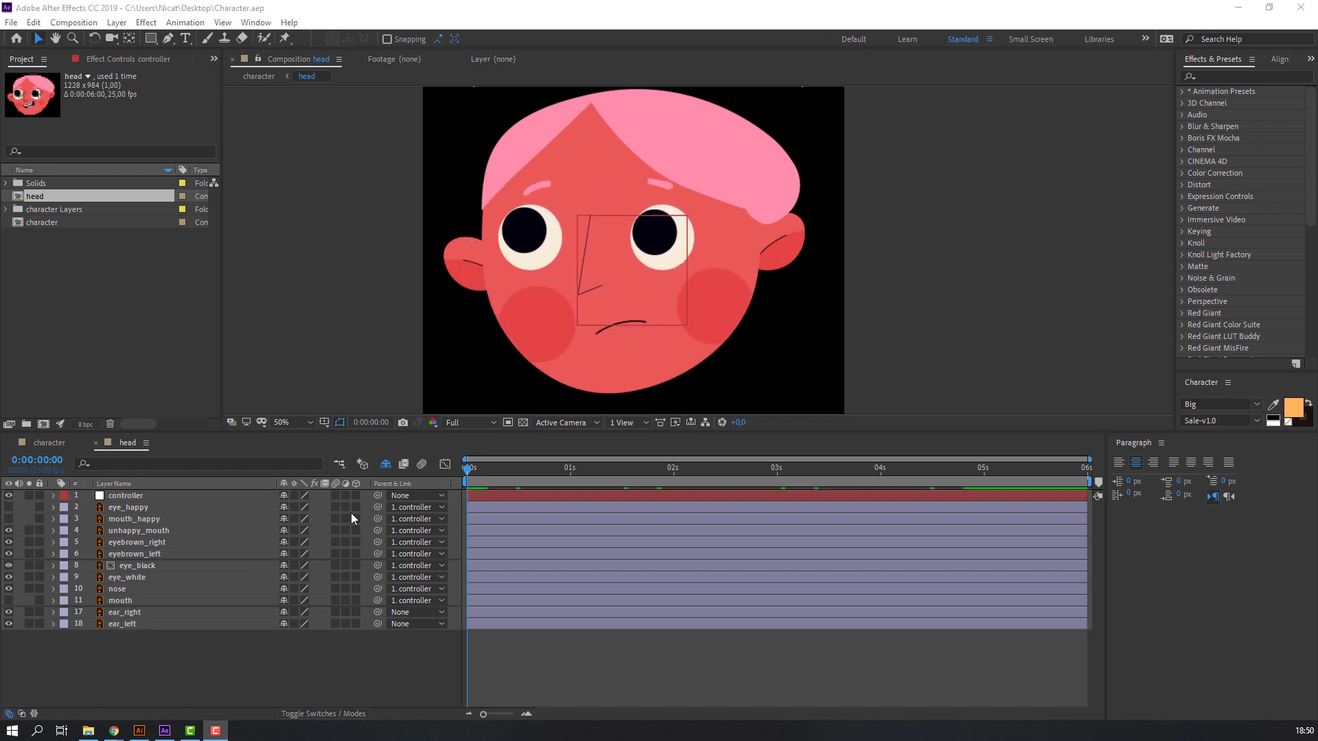
Keyframe the controller's Position at frame 11 and drag it right at frame 22
{"action": "left_click", "coordinate": [702, 317]}
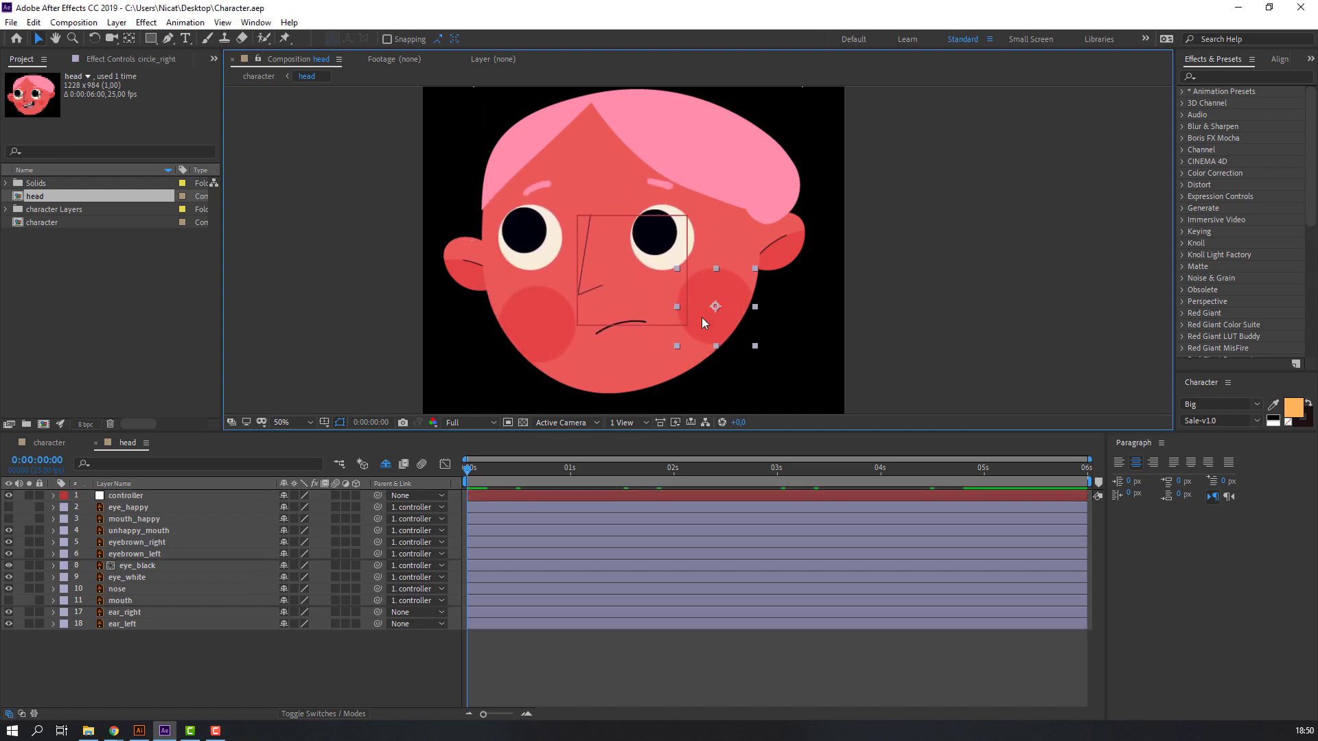
{"action": "left_click", "coordinate": [152, 681]}
{"action": "left_click", "coordinate": [126, 496]}
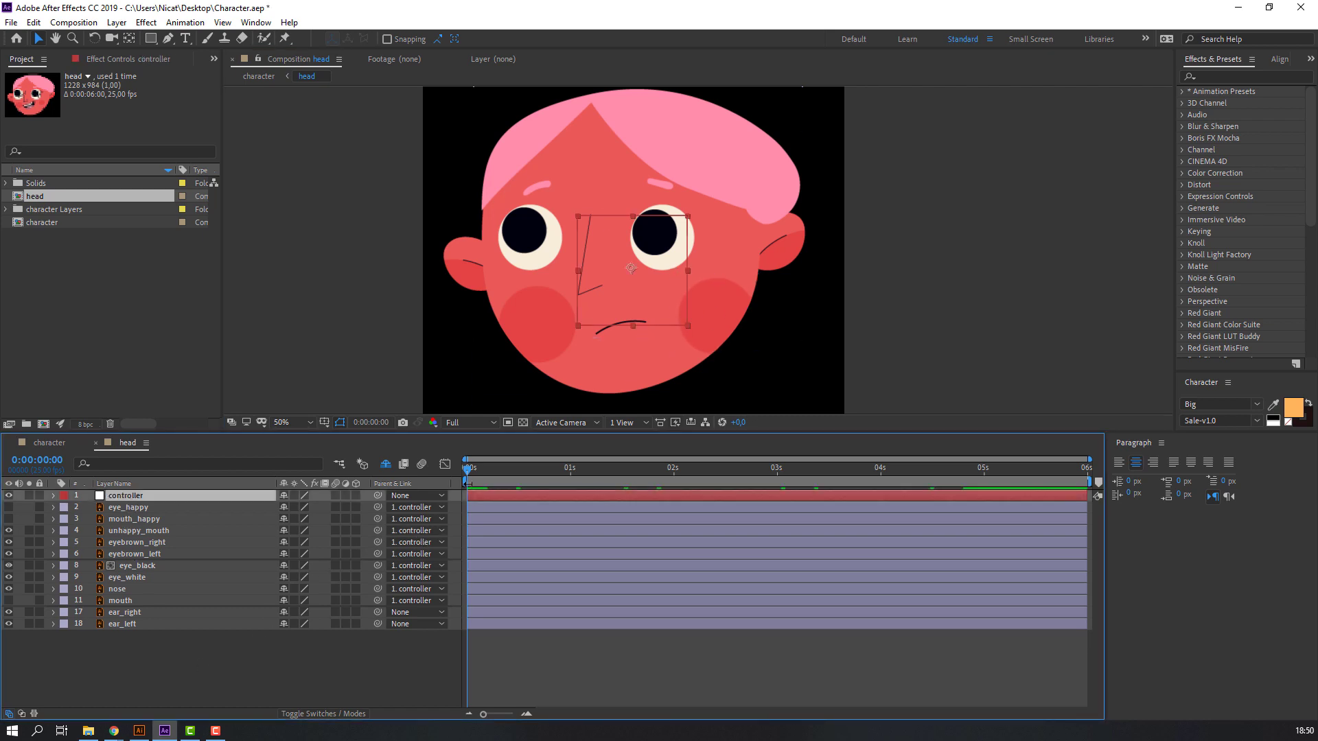
{"action": "left_click_drag", "start_coordinate": [466, 469], "coordinate": [510, 469]}
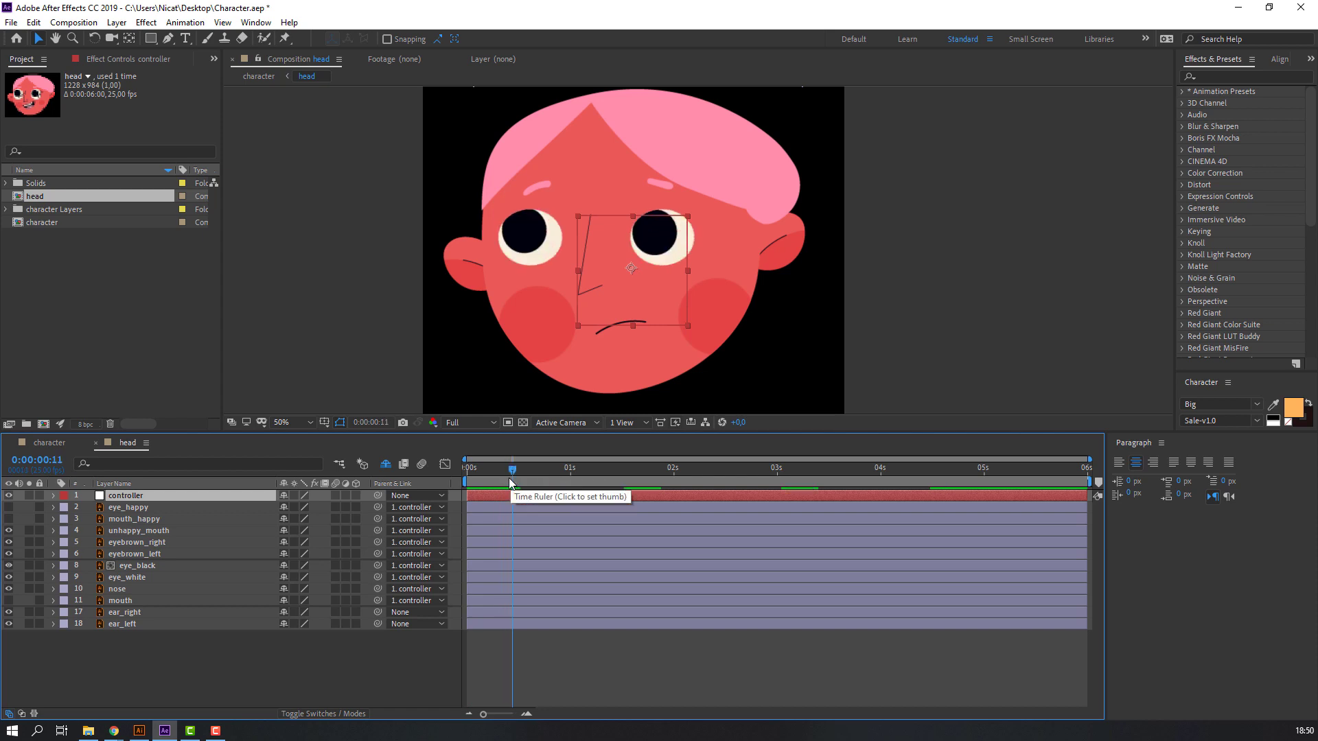
{"action": "key", "text": "p"}
{"action": "left_click", "coordinate": [88, 507]}
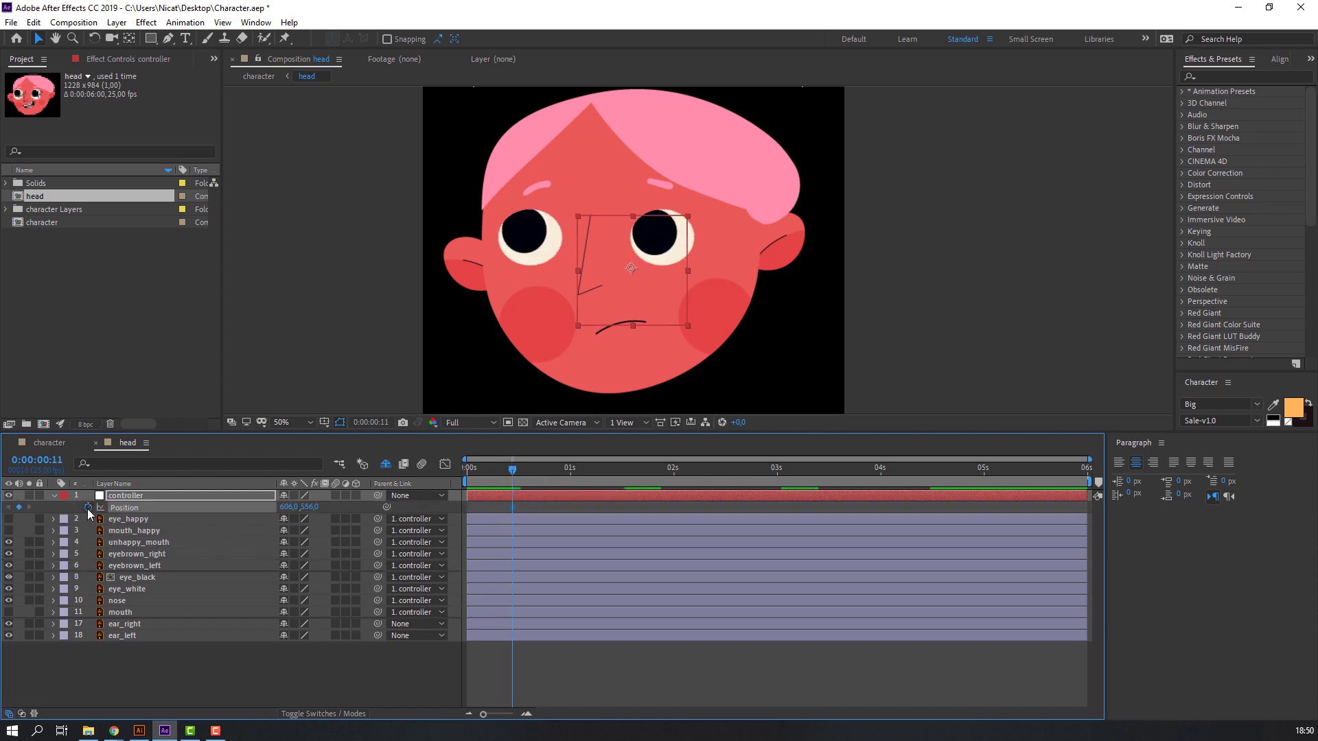
{"action": "left_click_drag", "start_coordinate": [513, 471], "coordinate": [559, 468]}
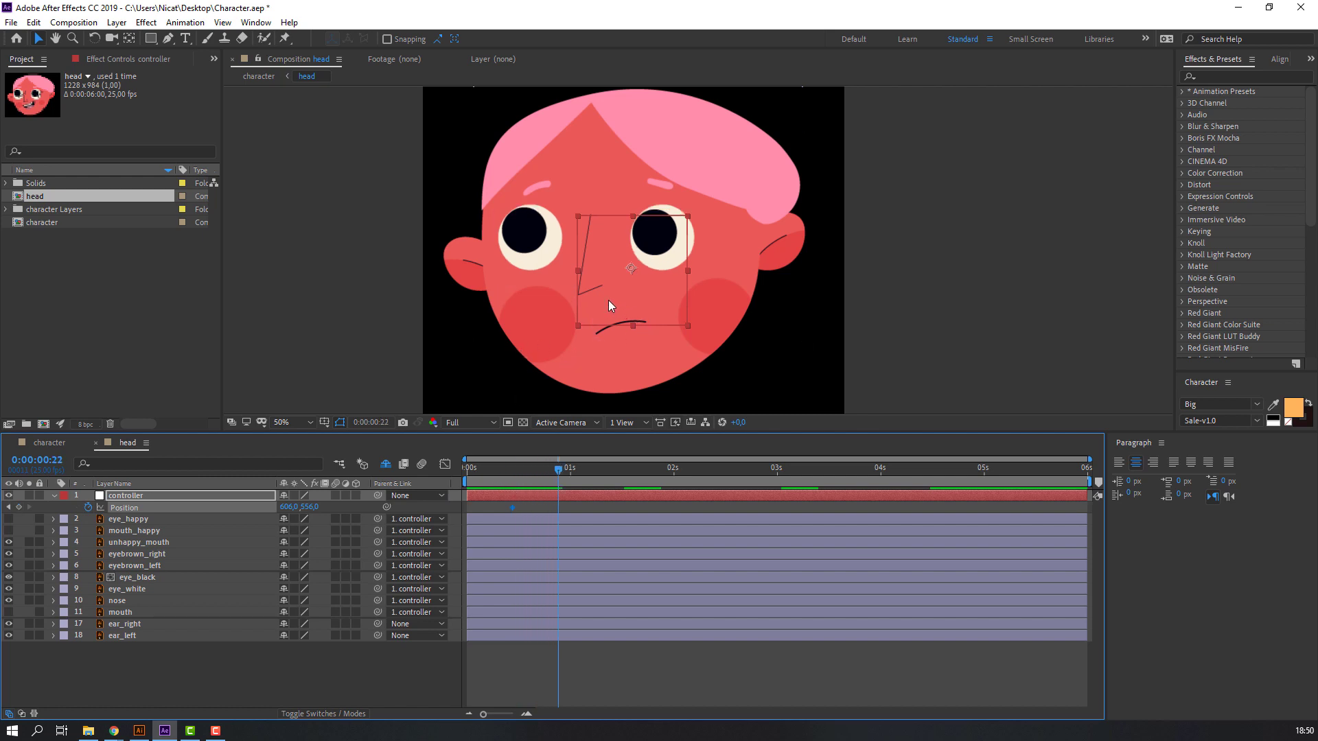
{"action": "left_click_drag", "start_coordinate": [619, 302], "coordinate": [678, 306]}
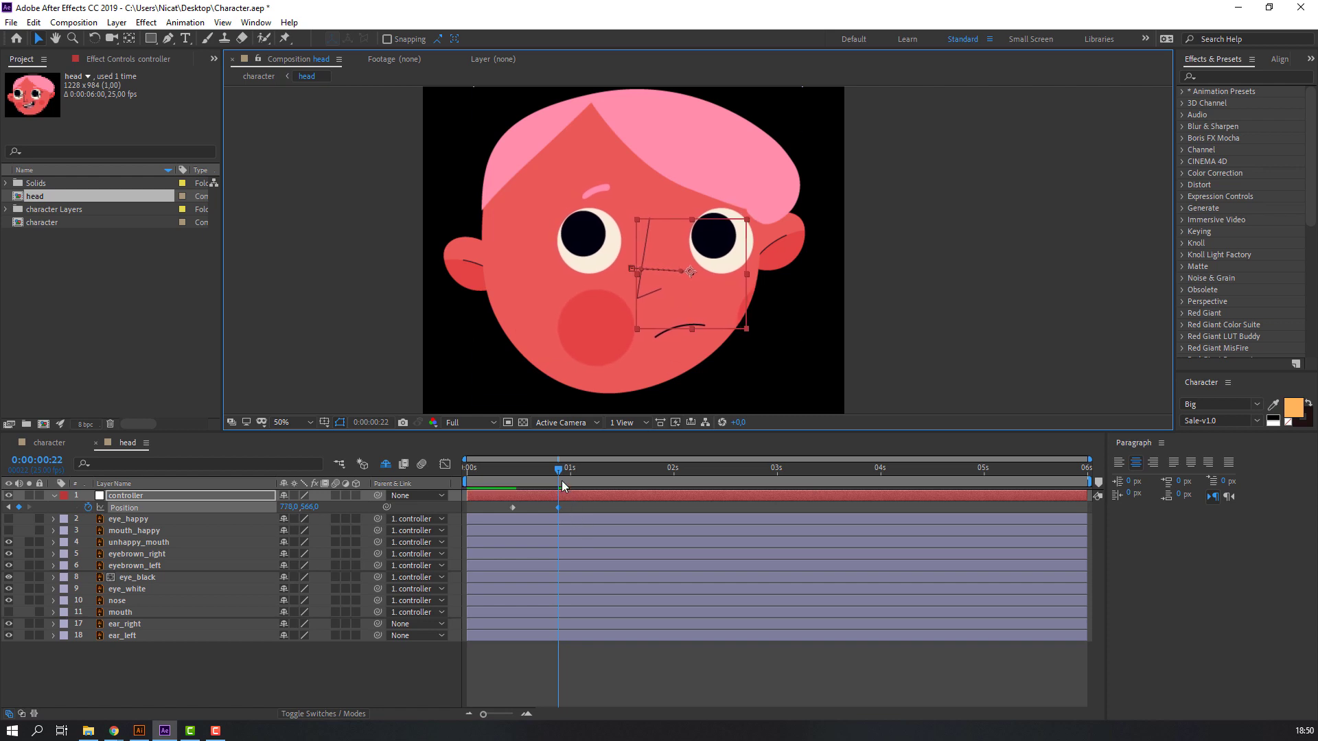
Lower the controller mid-turn to give the head turn a slight downward arc
{"action": "mouse_move", "coordinate": [558, 469]}
{"action": "left_mouse_down"}
{"action": "mouse_move", "coordinate": [496, 468]}
{"action": "mouse_move", "coordinate": [534, 467]}
{"action": "left_mouse_up"}
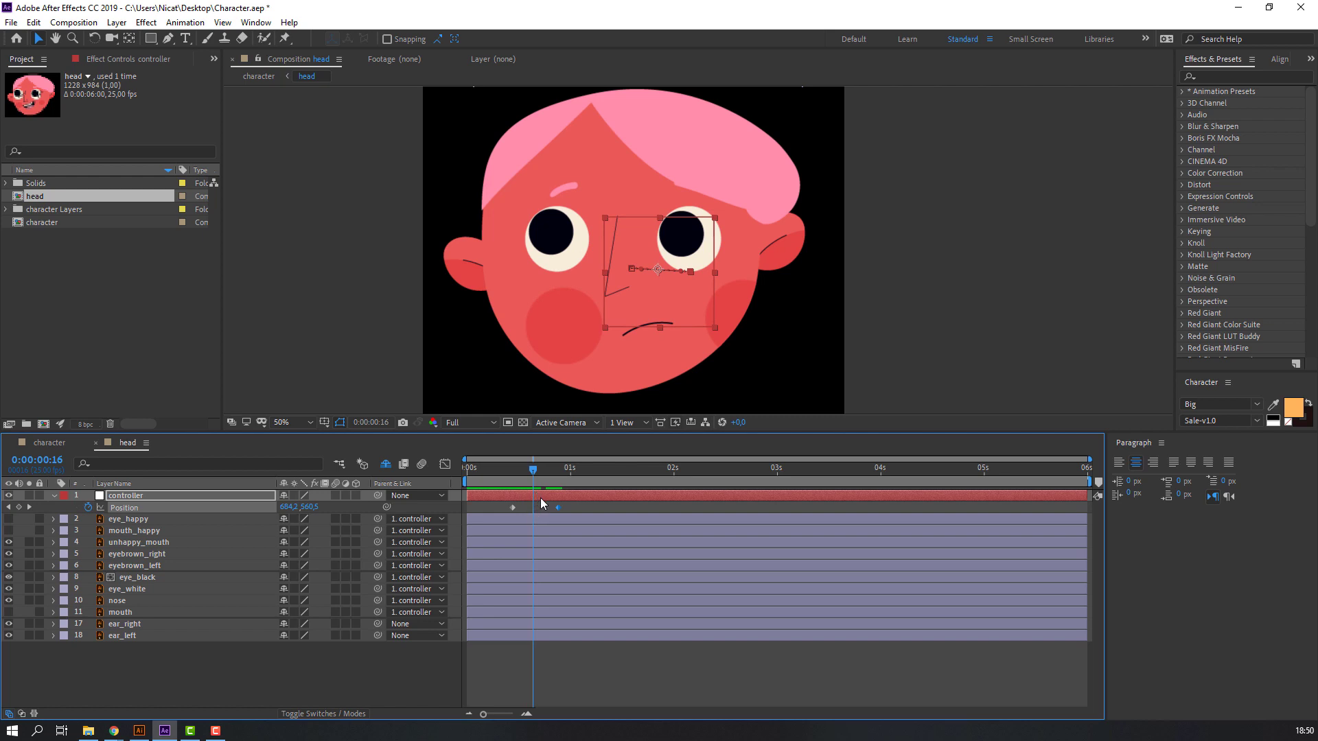
{"action": "left_click", "coordinate": [582, 508]}
{"action": "left_click", "coordinate": [535, 497]}
{"action": "left_click_drag", "start_coordinate": [309, 507], "coordinate": [347, 506]}
{"action": "mouse_move", "coordinate": [495, 469]}
{"action": "left_mouse_down"}
{"action": "mouse_move", "coordinate": [559, 469]}
{"action": "mouse_move", "coordinate": [512, 470]}
{"action": "left_mouse_up"}
Apply Easy Ease to all controller Position keyframes and preview the head turn
{"action": "left_click_drag", "start_coordinate": [580, 506], "coordinate": [512, 511]}
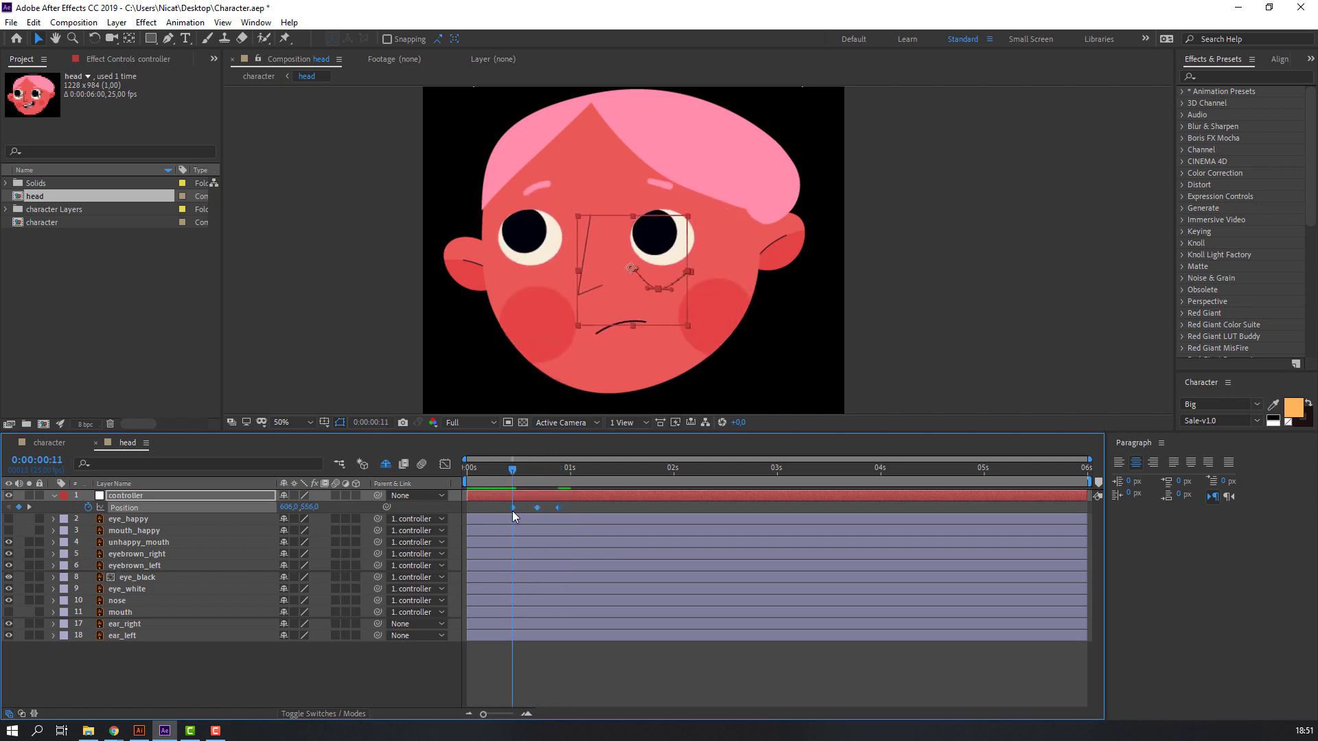
{"action": "right_click", "coordinate": [514, 509]}
{"action": "mouse_move", "coordinate": [559, 678]}
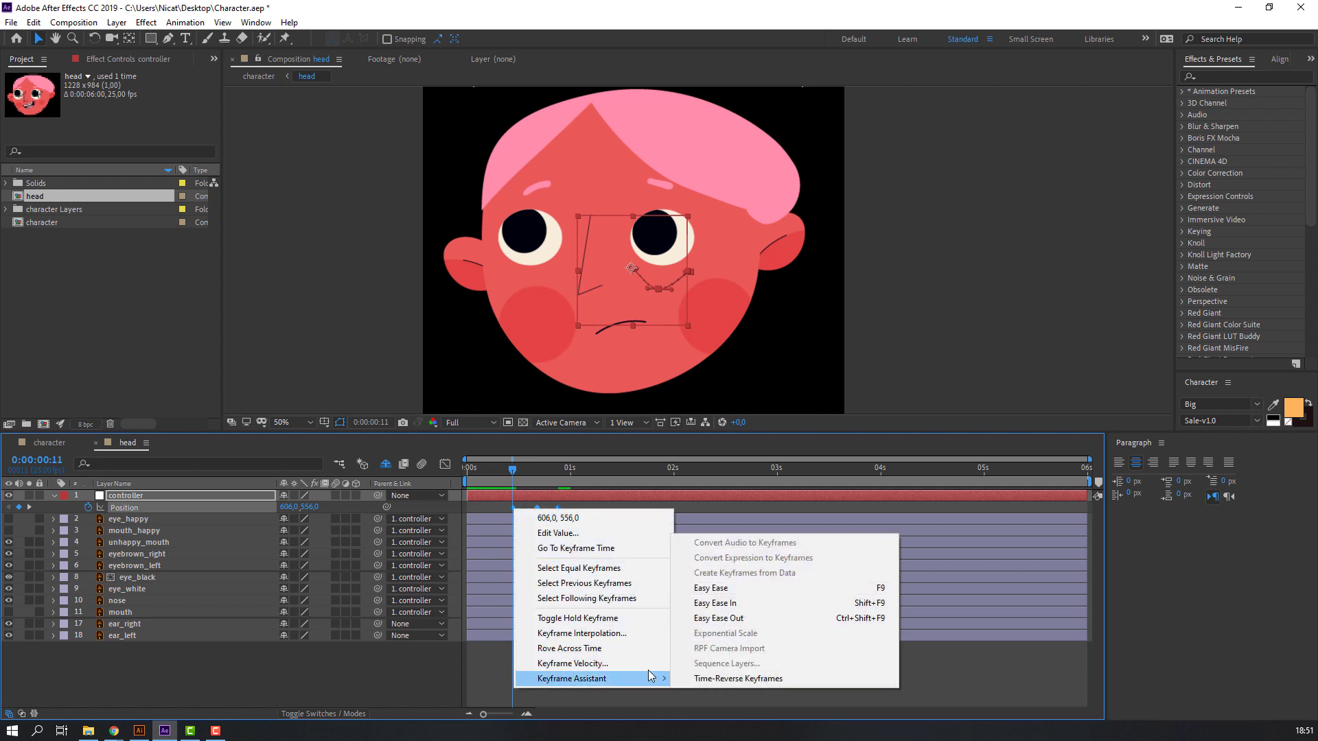
{"action": "left_click", "coordinate": [700, 587]}
{"action": "key", "text": "space"}
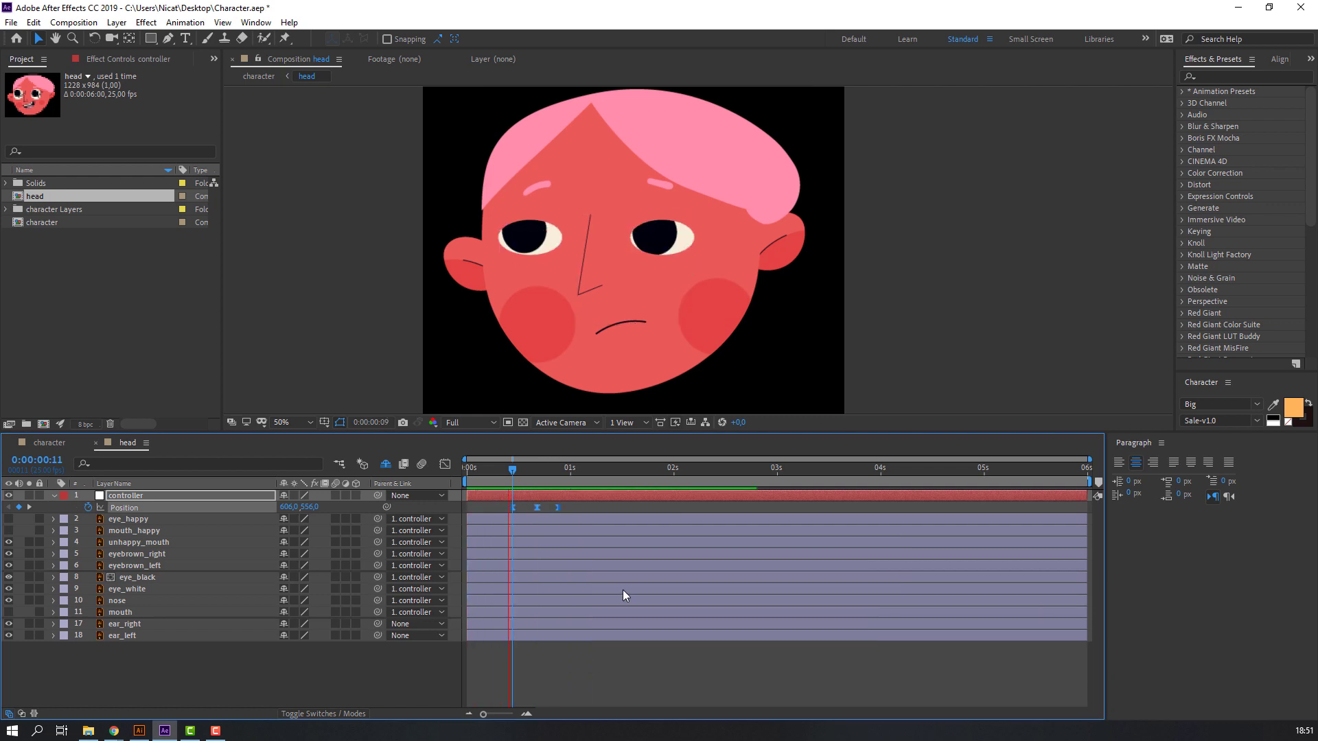
{"action": "key", "text": "space"}
{"action": "key", "text": "ctrl+z"}
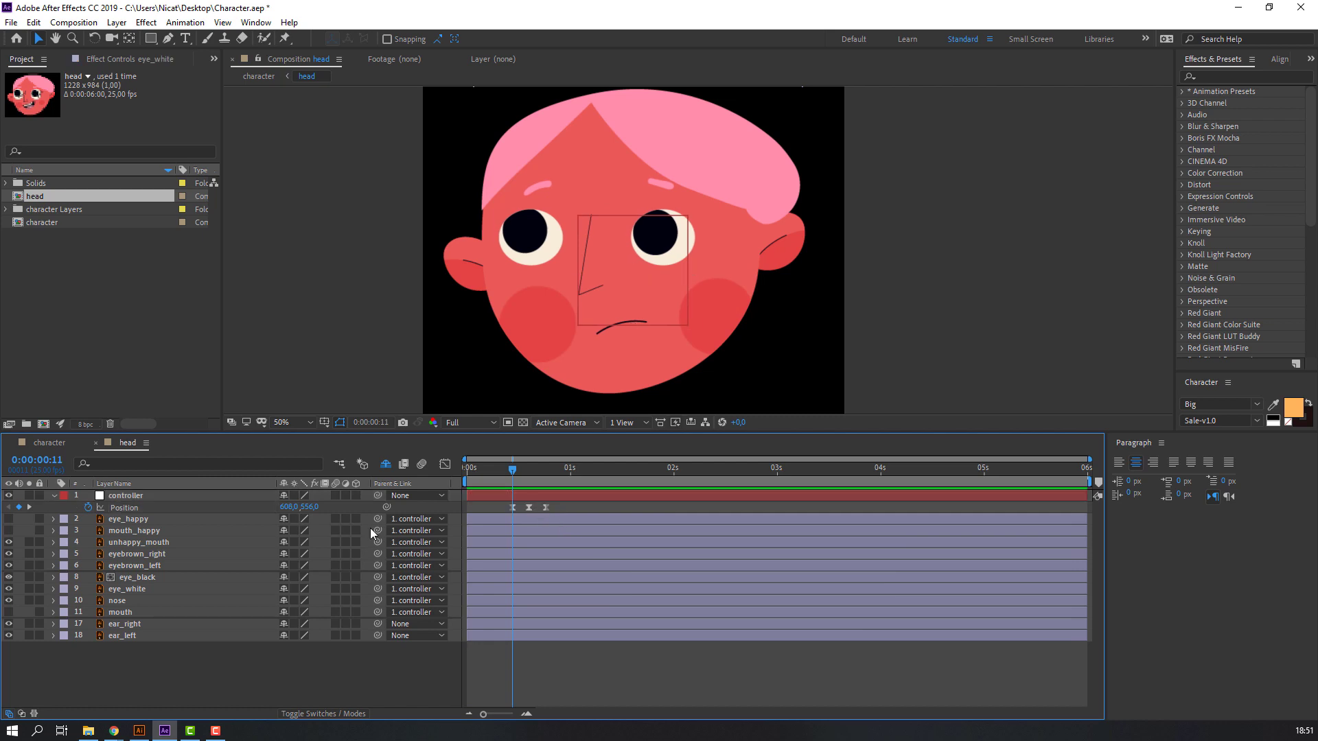
Keyframe eye_black's Position at frame 11 and shift the pupils right at frame 19
{"action": "left_click", "coordinate": [140, 580]}
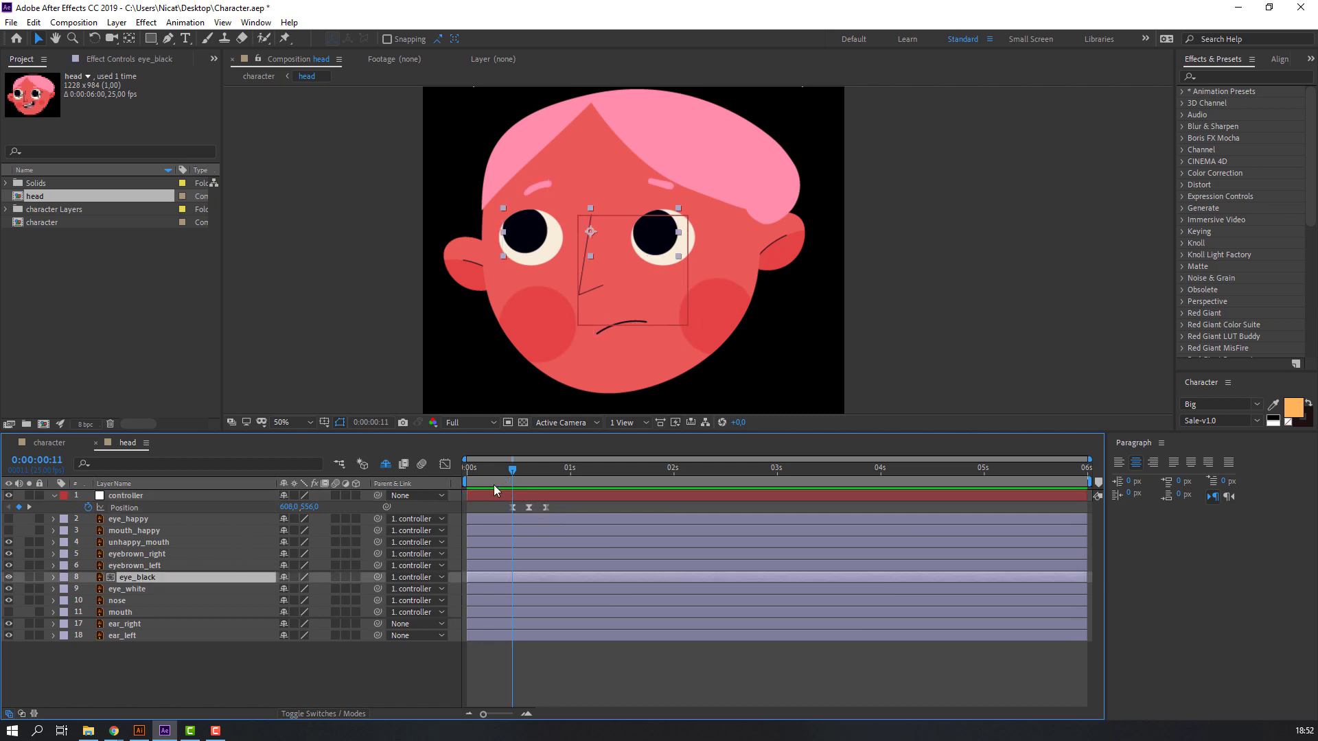
{"action": "key", "text": "p"}
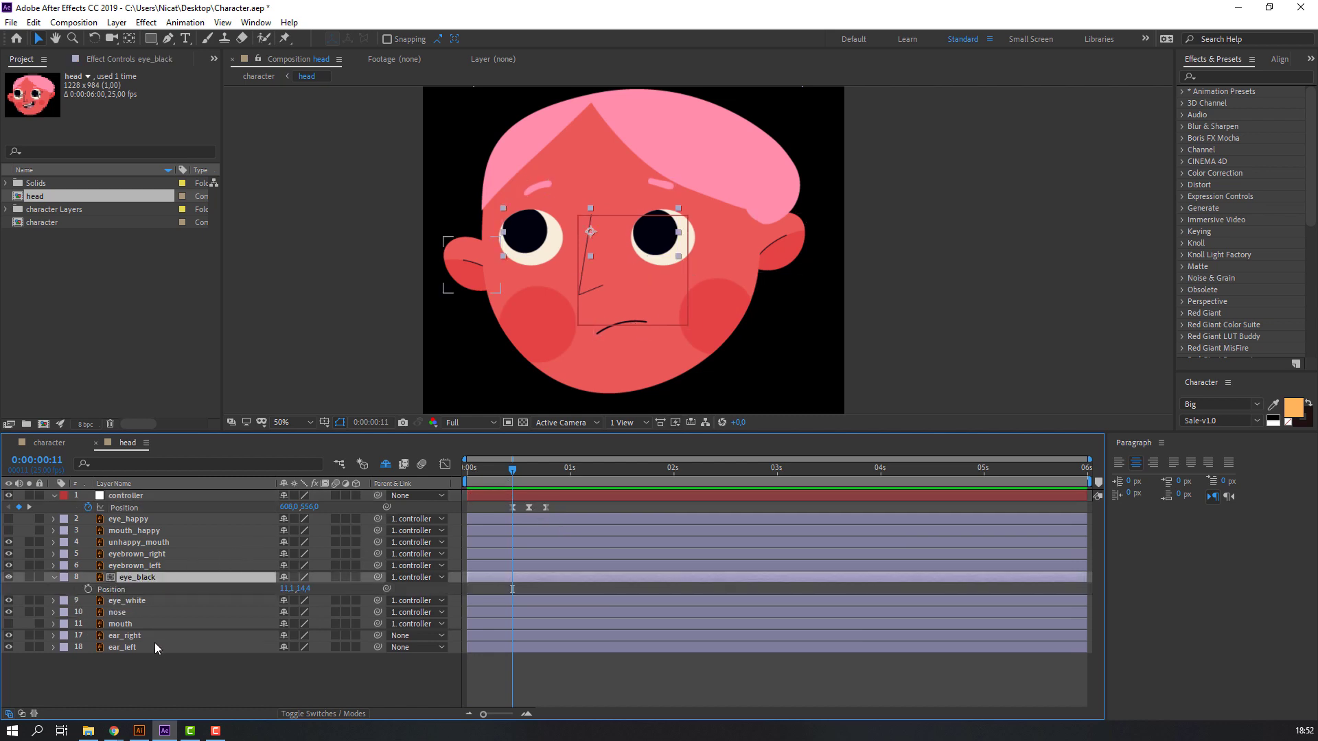
{"action": "left_click", "coordinate": [87, 588]}
{"action": "left_click_drag", "start_coordinate": [512, 474], "coordinate": [545, 475]}
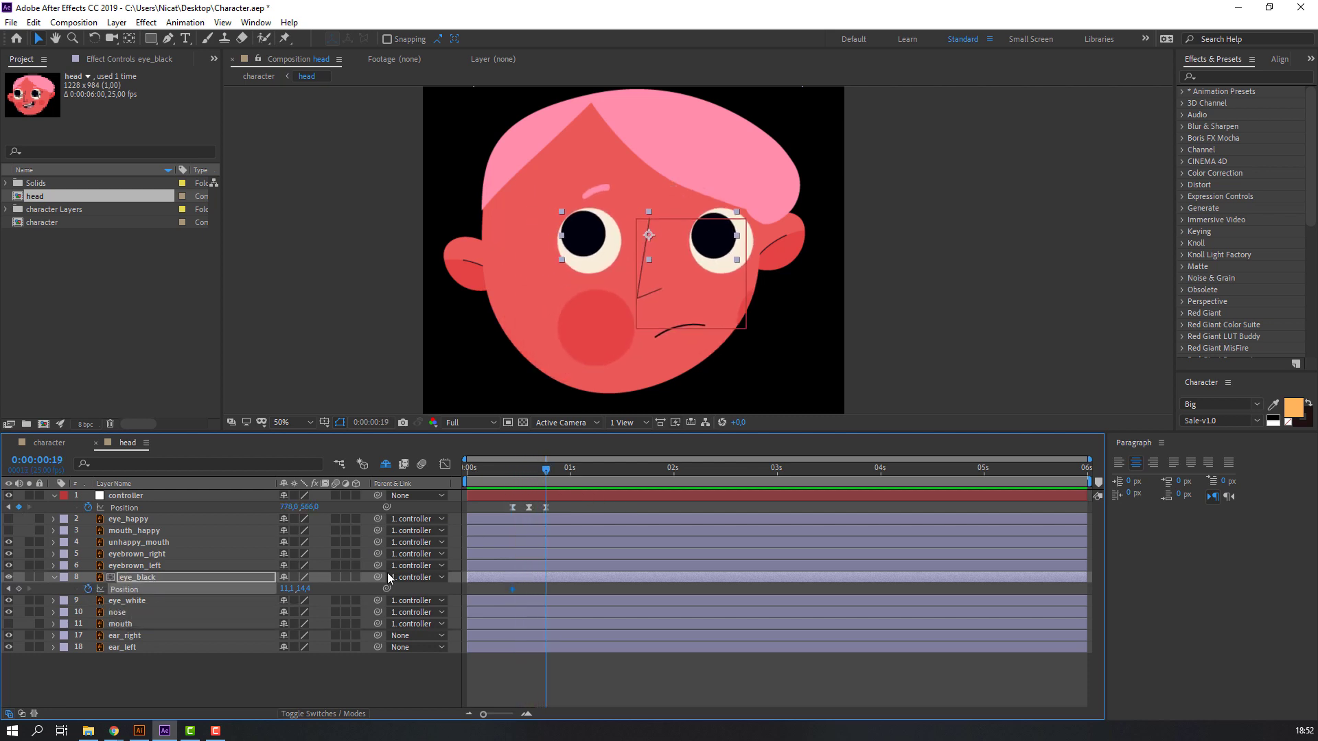
{"action": "left_click_drag", "start_coordinate": [580, 245], "coordinate": [601, 246]}
{"action": "mouse_move", "coordinate": [494, 468]}
{"action": "left_mouse_down"}
{"action": "mouse_move", "coordinate": [541, 467]}
{"action": "mouse_move", "coordinate": [495, 468]}
{"action": "left_mouse_up"}
{"action": "key", "text": "space"}
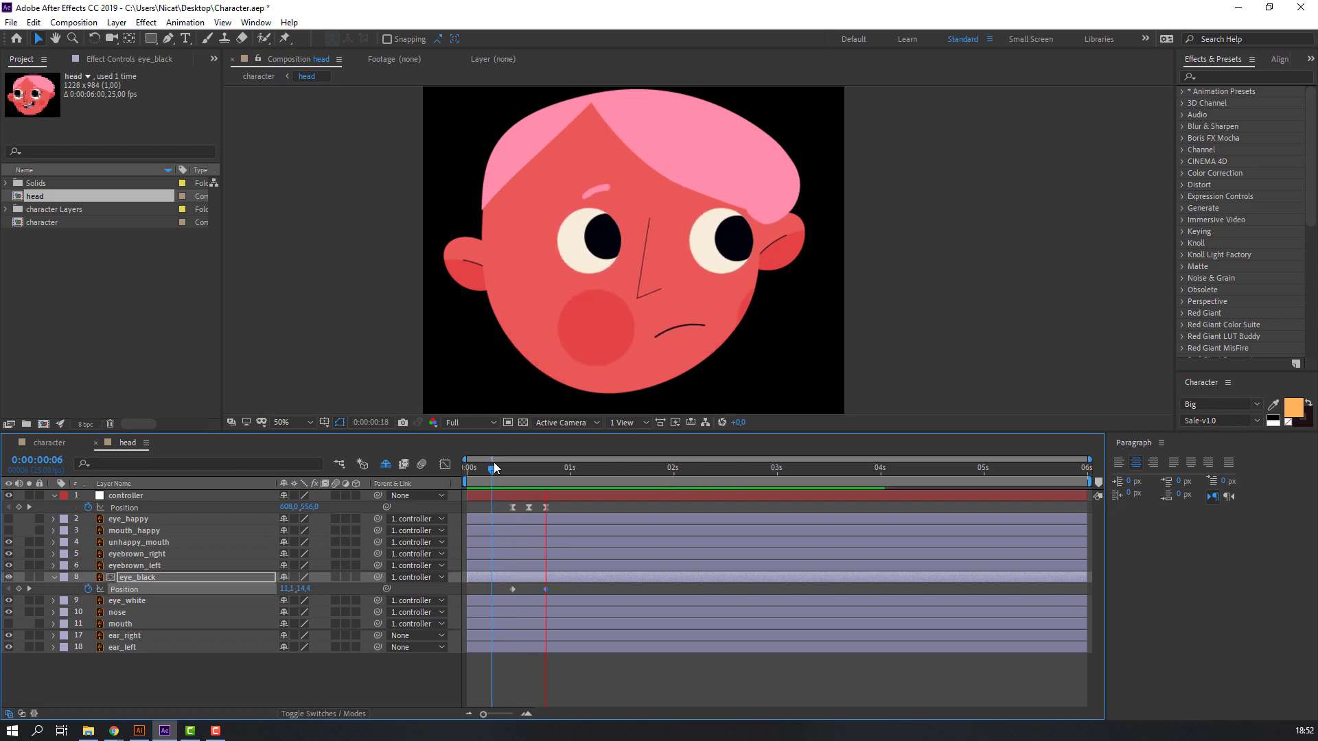
{"action": "key", "text": "space"}
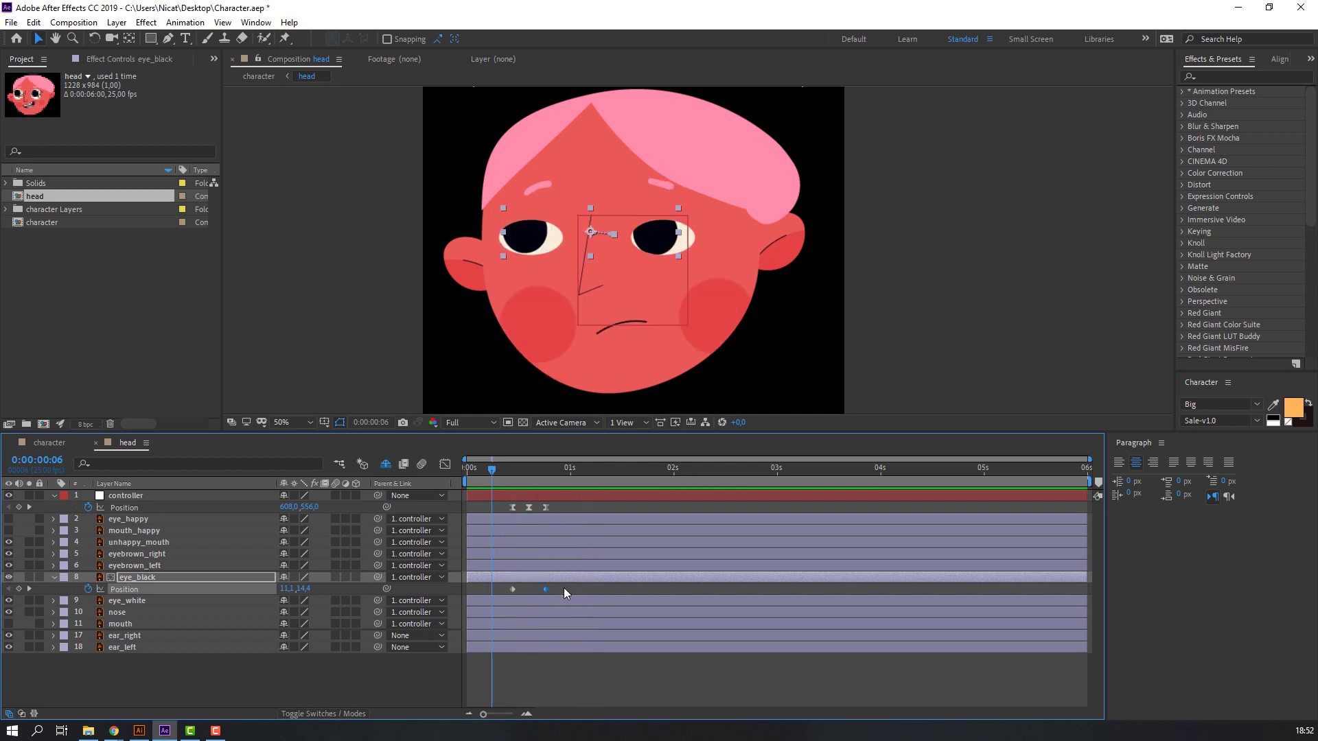
Apply Easy Ease to the pupil Position keyframes and preview from frame 11
{"action": "right_click", "coordinate": [512, 588]}
{"action": "mouse_move", "coordinate": [564, 578]}
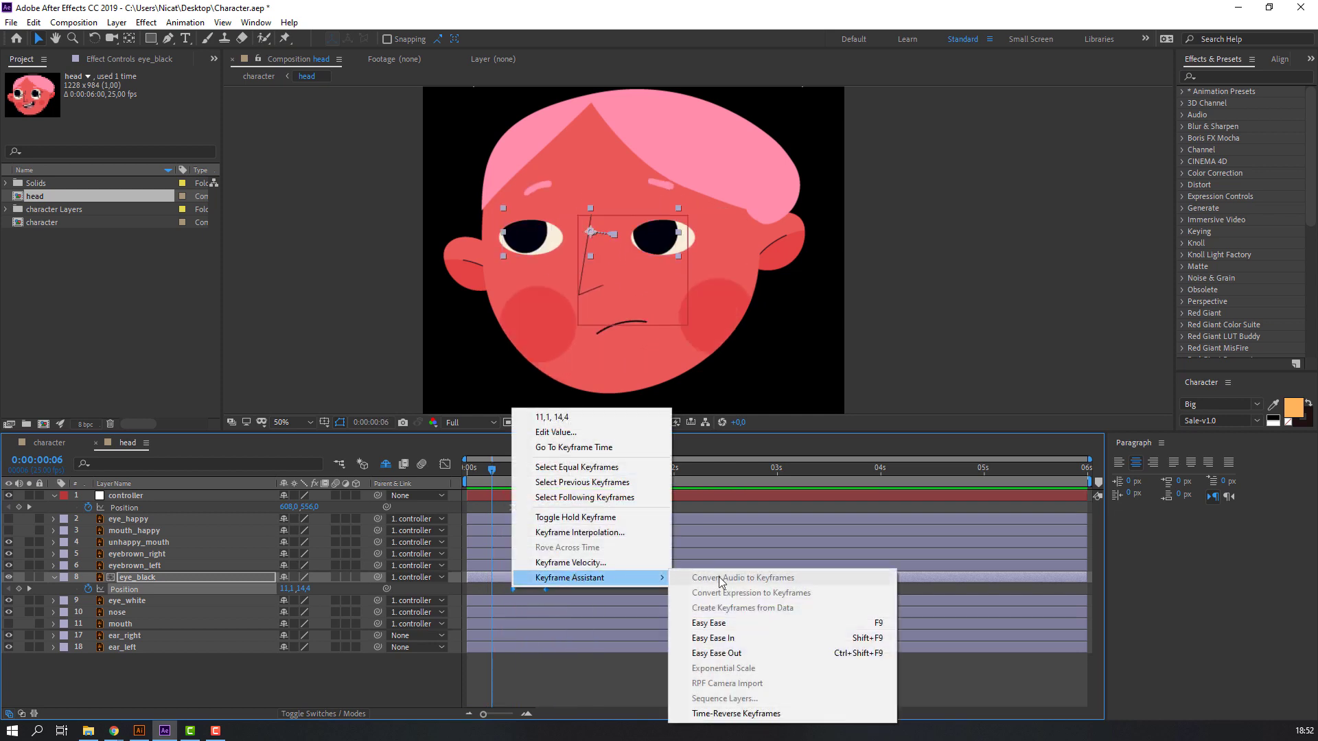
{"action": "left_click", "coordinate": [700, 622]}
{"action": "key", "text": "space"}
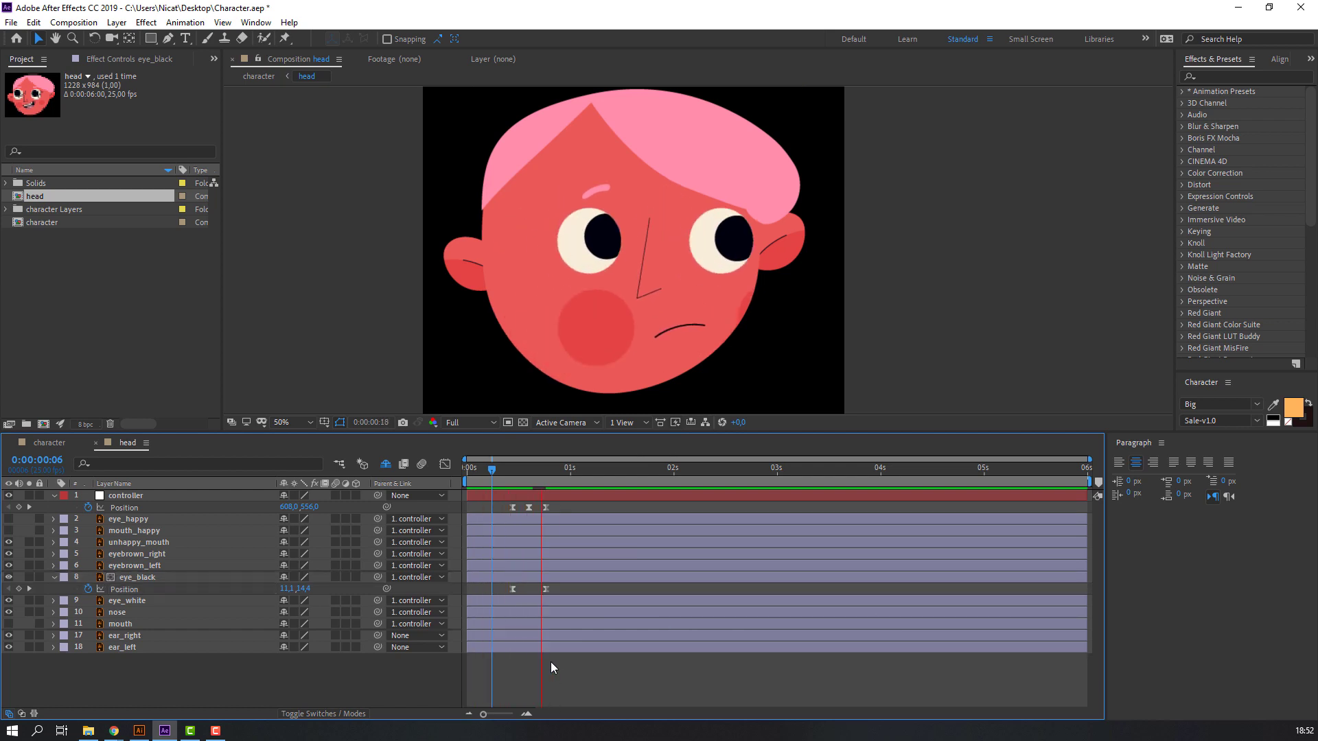
{"action": "left_click_drag", "start_coordinate": [508, 464], "coordinate": [512, 466]}
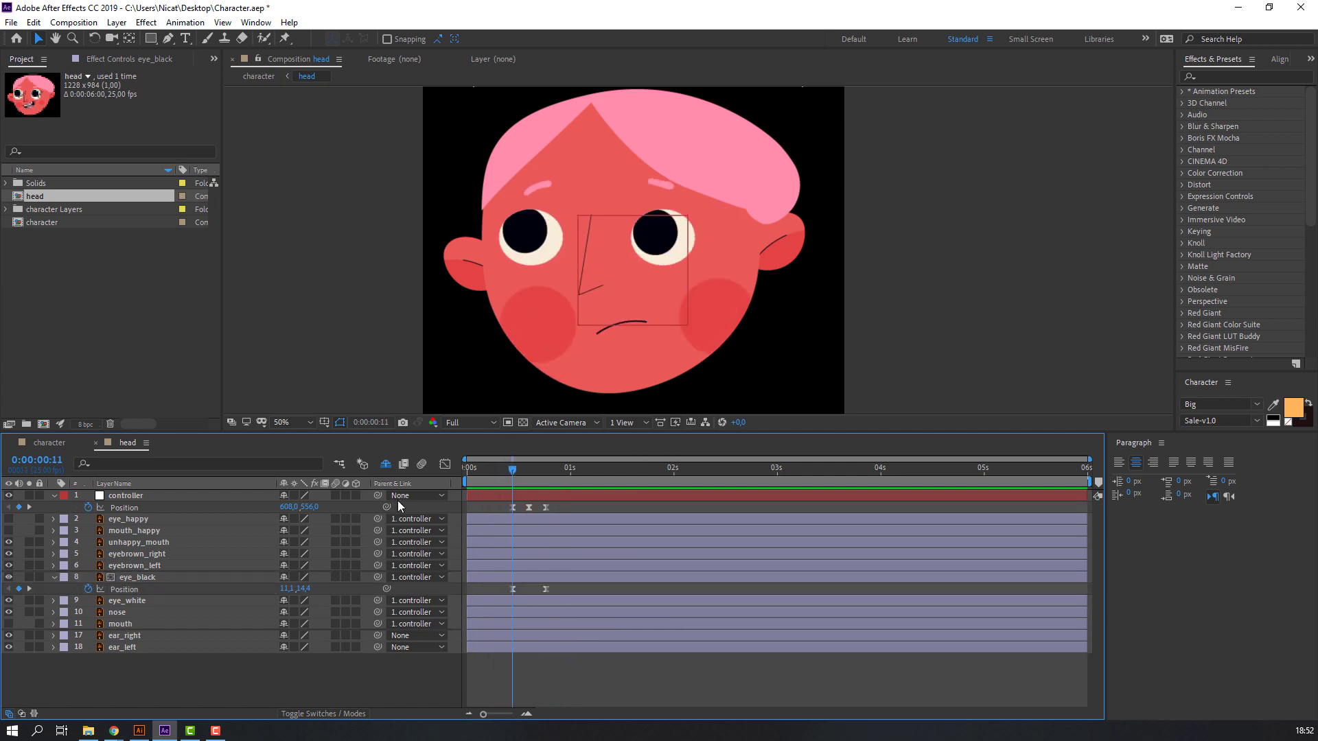
Keyframe the nose Scale and set it to -65 at frame 19 to flip it
{"action": "left_click", "coordinate": [140, 612]}
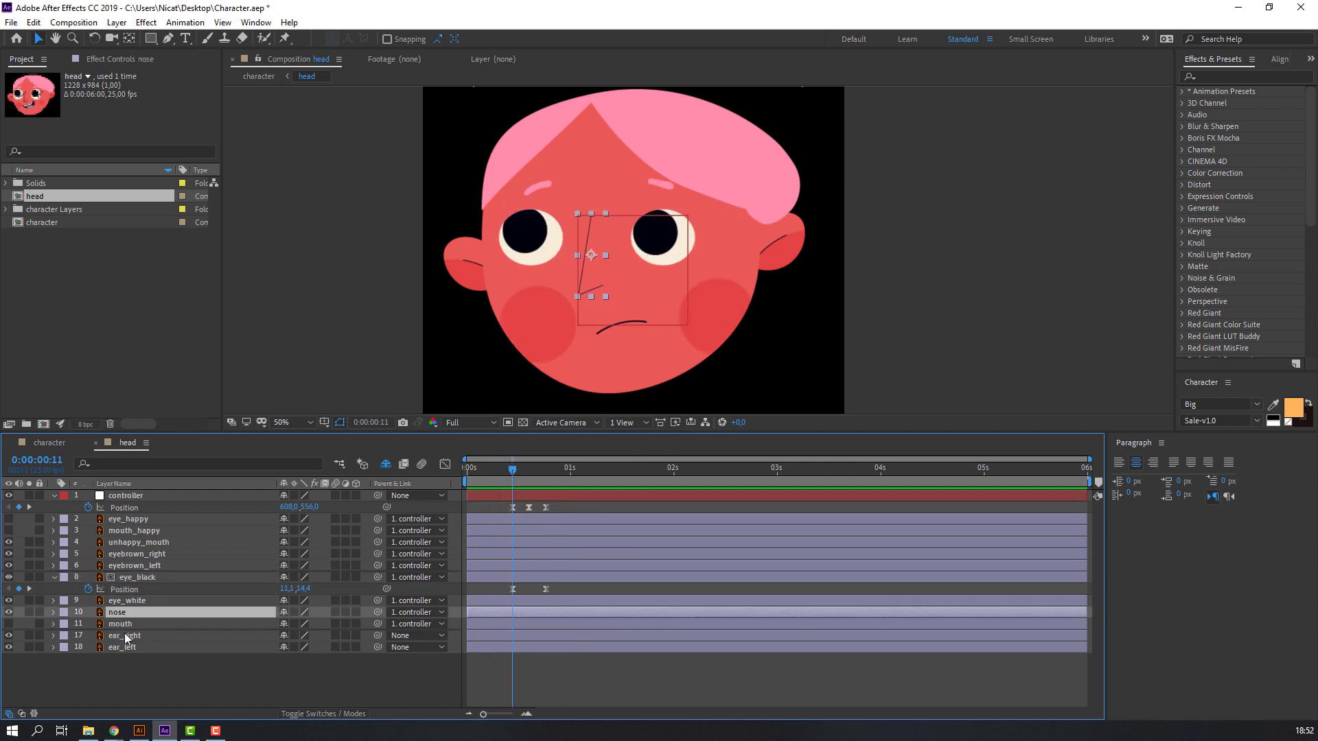
{"action": "key", "text": "s"}
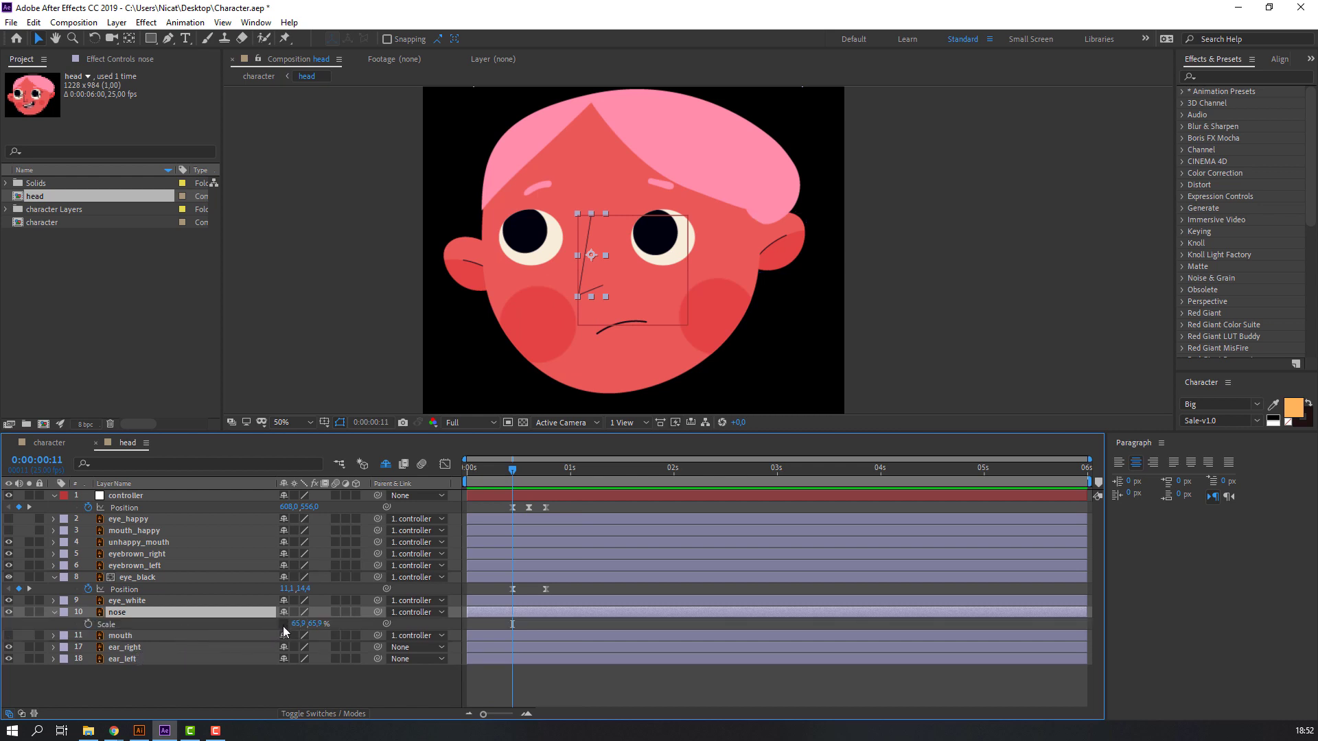
{"action": "left_click", "coordinate": [89, 623]}
{"action": "left_click_drag", "start_coordinate": [516, 468], "coordinate": [546, 472]}
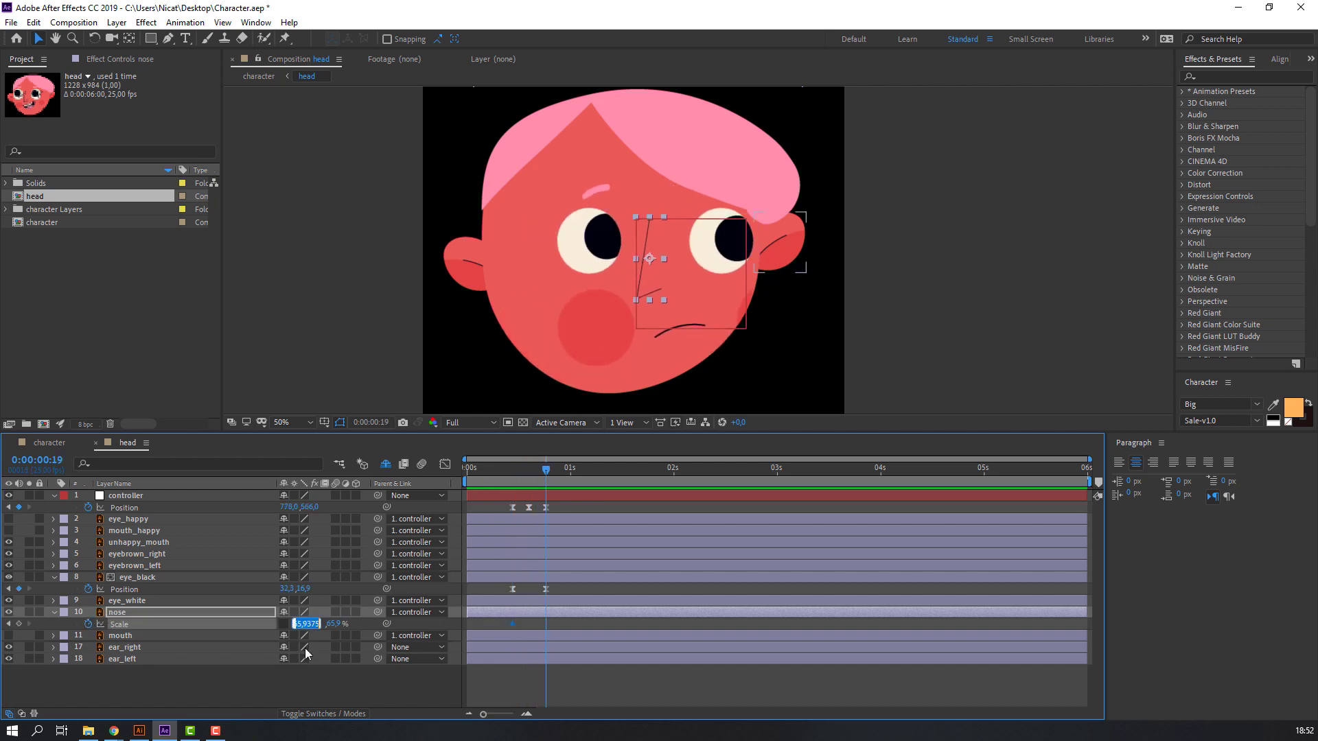
{"action": "type", "text": "-65"}
{"action": "key", "text": "Return"}
{"action": "key", "text": "space"}
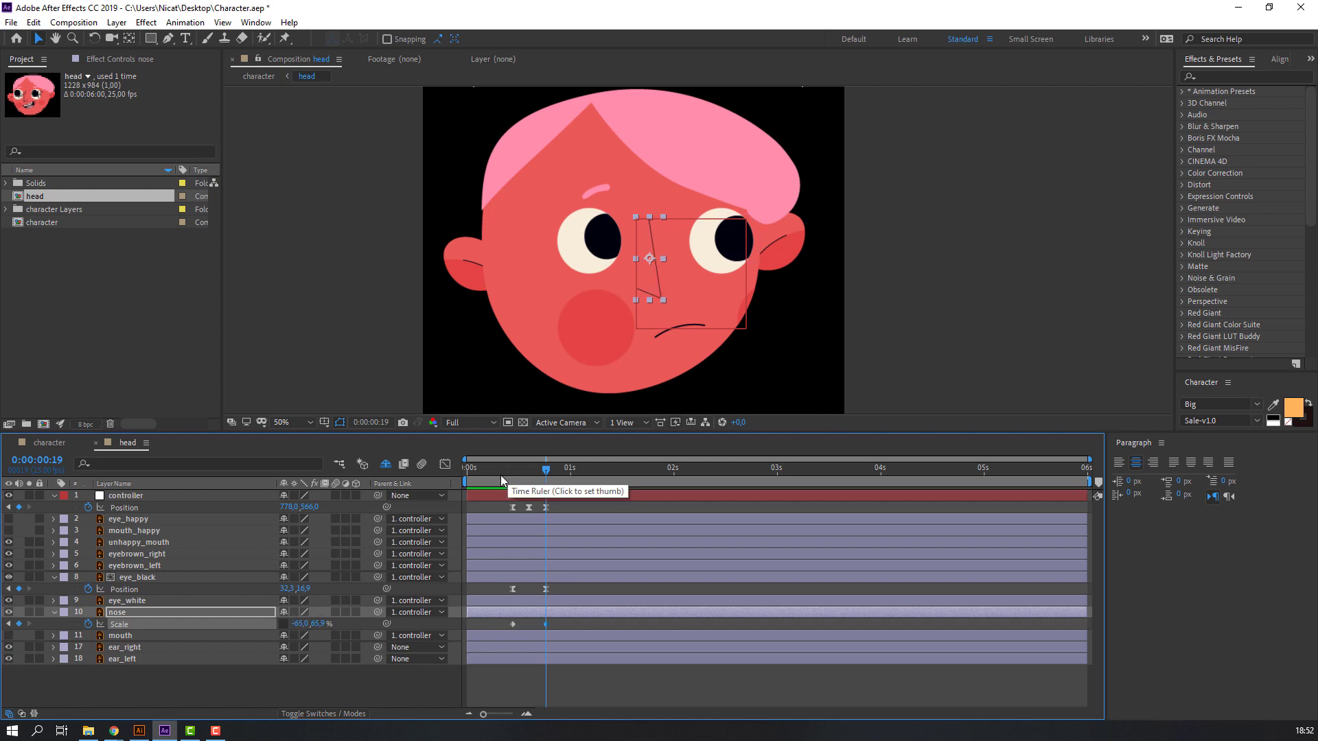
{"action": "key", "text": "space"}
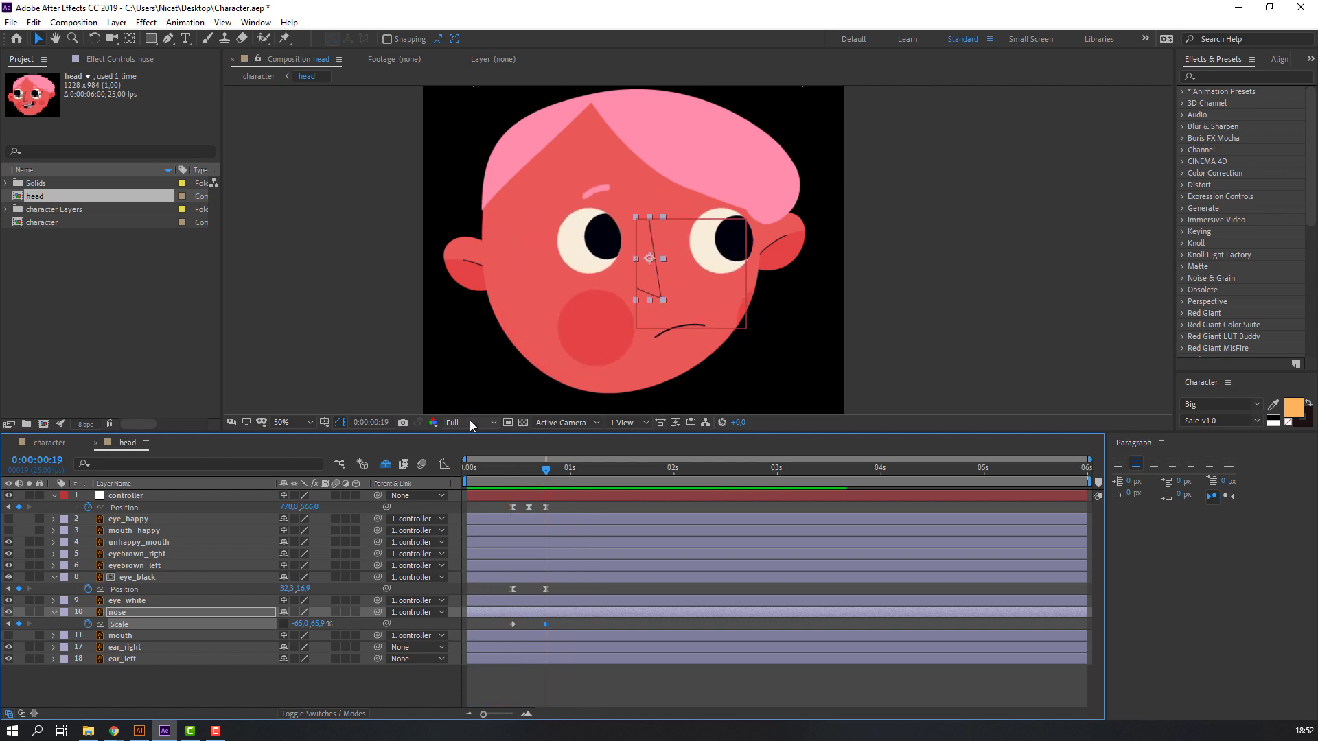
Move the nose flip keyframe earlier and apply Easy Ease to both Scale keyframes
{"action": "left_click_drag", "start_coordinate": [542, 624], "coordinate": [525, 623]}
{"action": "key", "text": "space"}
{"action": "key", "text": "space"}
{"action": "left_click", "coordinate": [513, 623], "text": "shift"}
{"action": "right_click", "coordinate": [513, 625]}
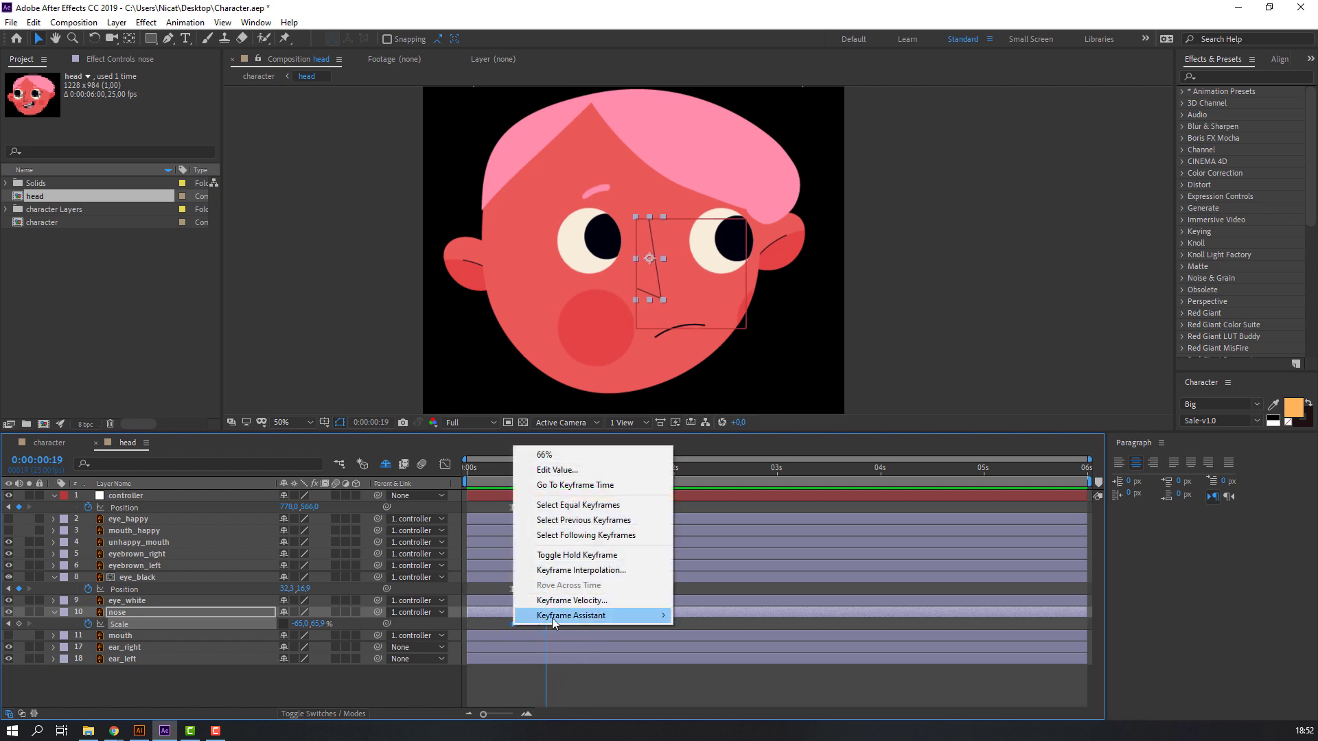
{"action": "mouse_move", "coordinate": [579, 617]}
{"action": "left_click", "coordinate": [712, 530]}
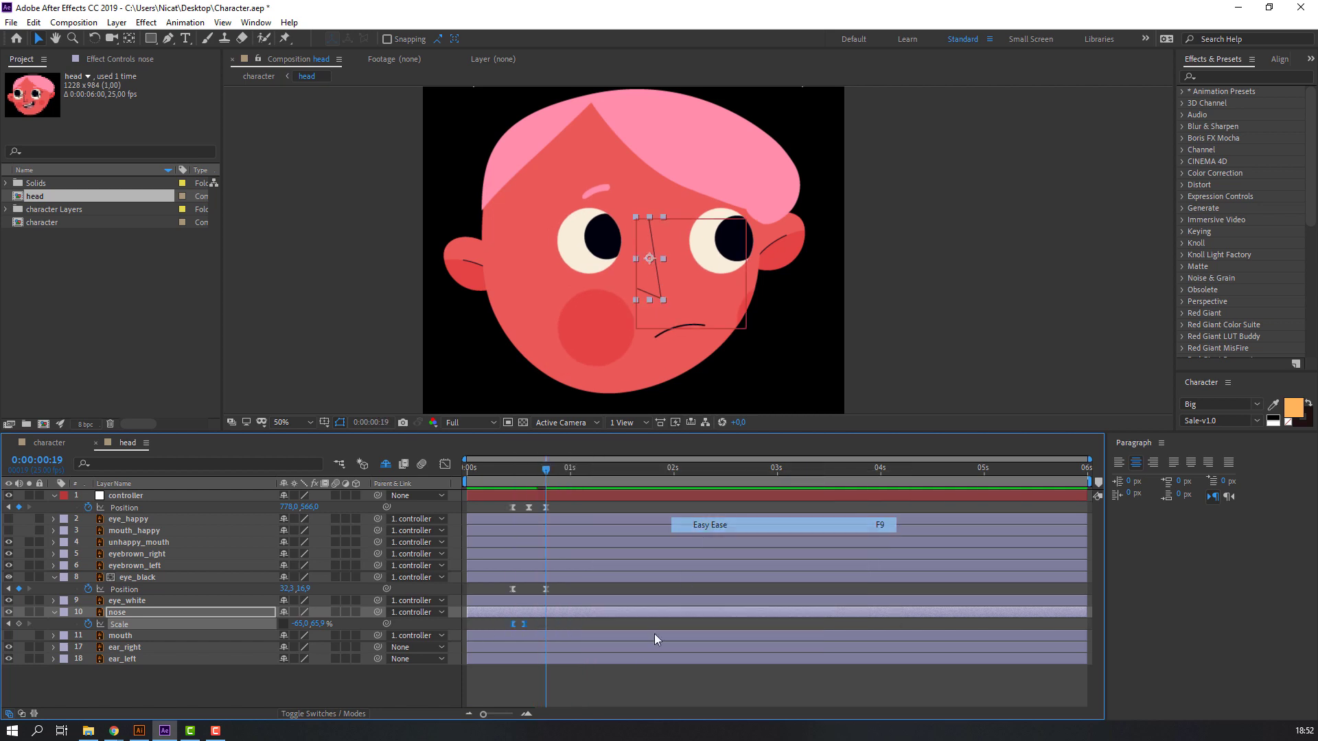
{"action": "left_click", "coordinate": [600, 682]}
{"action": "key", "text": "space"}
{"action": "left_click_drag", "start_coordinate": [536, 629], "coordinate": [518, 623]}
{"action": "key", "text": "space"}
{"action": "key", "text": "space"}
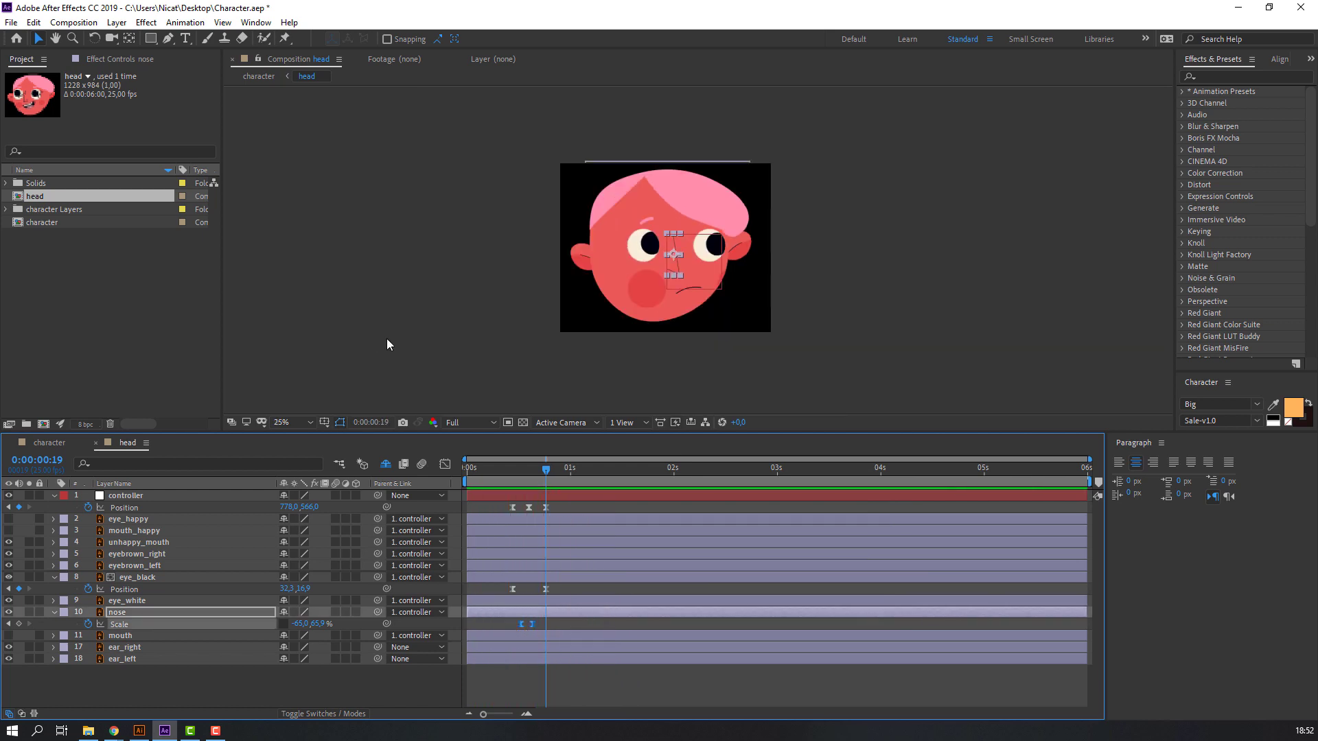
Add a nose Position keyframe at frame 14, then move to frame 17
{"action": "scroll", "coordinate": [594, 302], "scroll_direction": "up", "scroll_amount": 2}
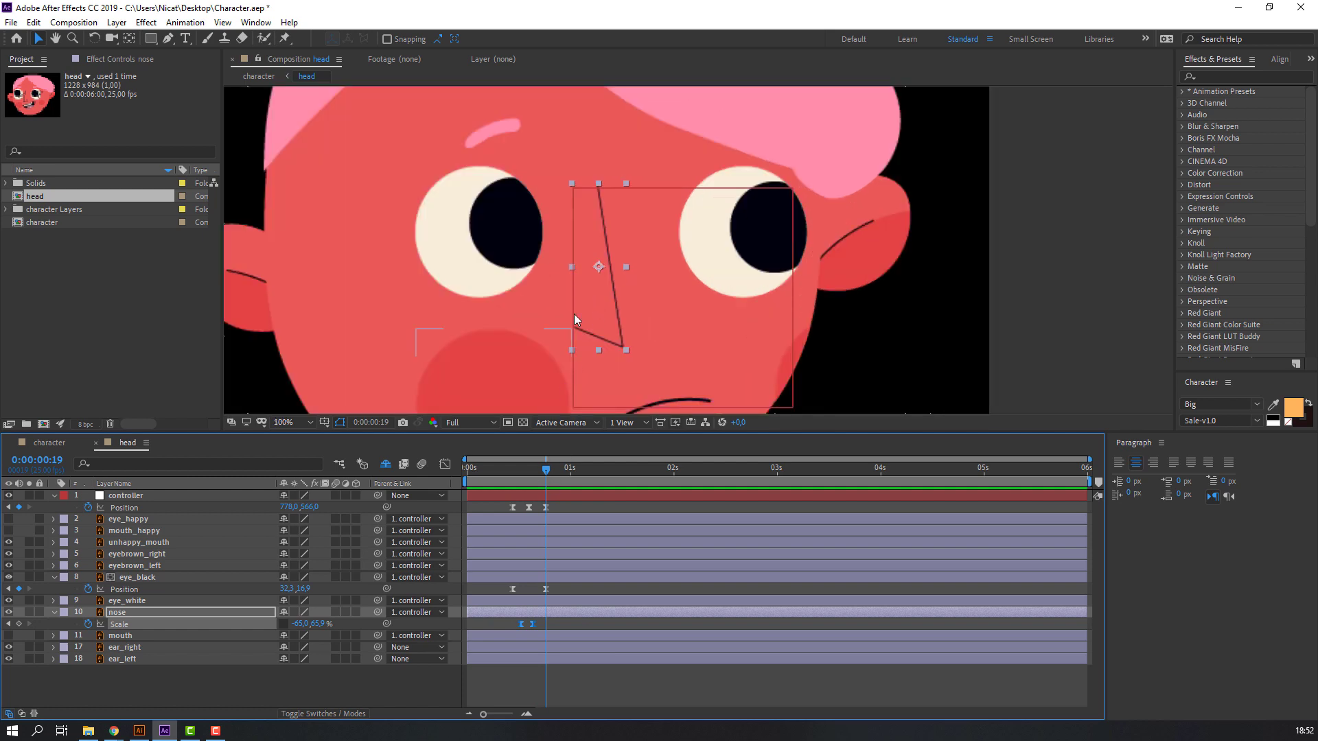
{"action": "key", "text": "comma"}
{"action": "left_click", "coordinate": [657, 270]}
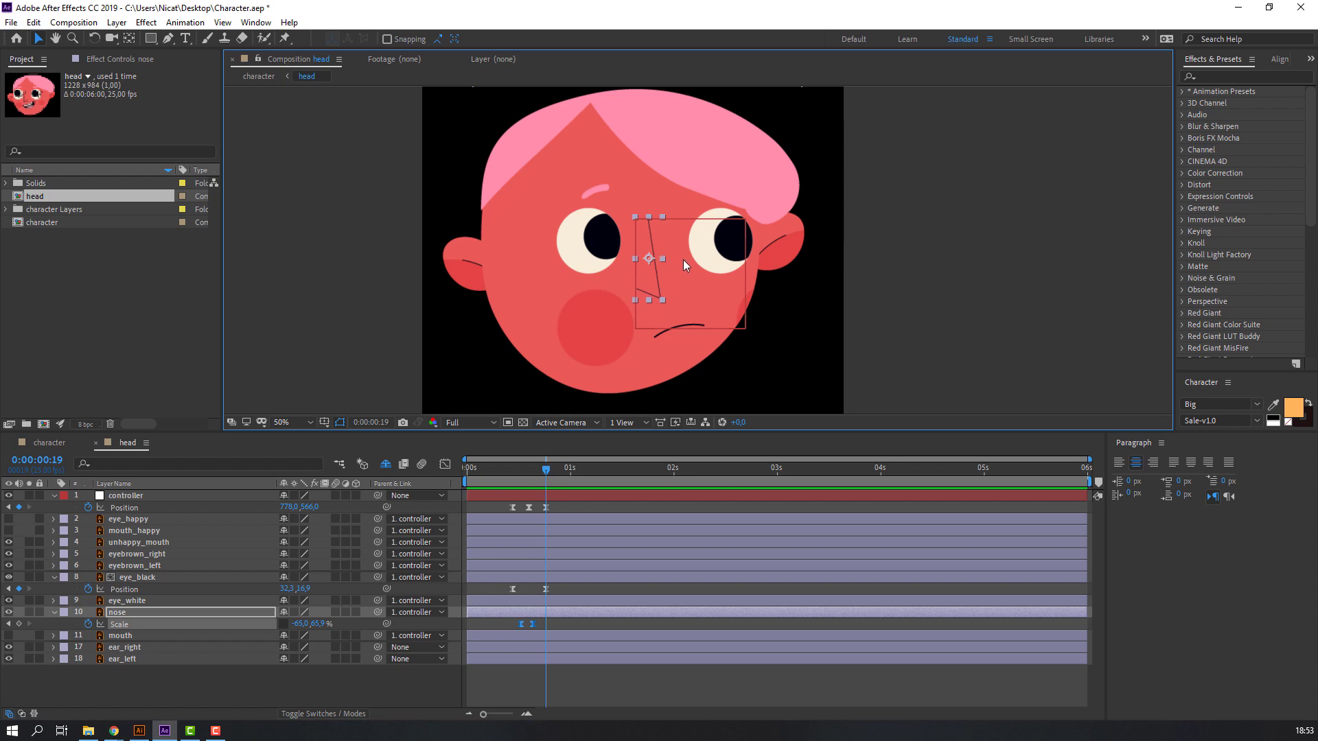
{"action": "left_click_drag", "start_coordinate": [539, 473], "coordinate": [521, 473]}
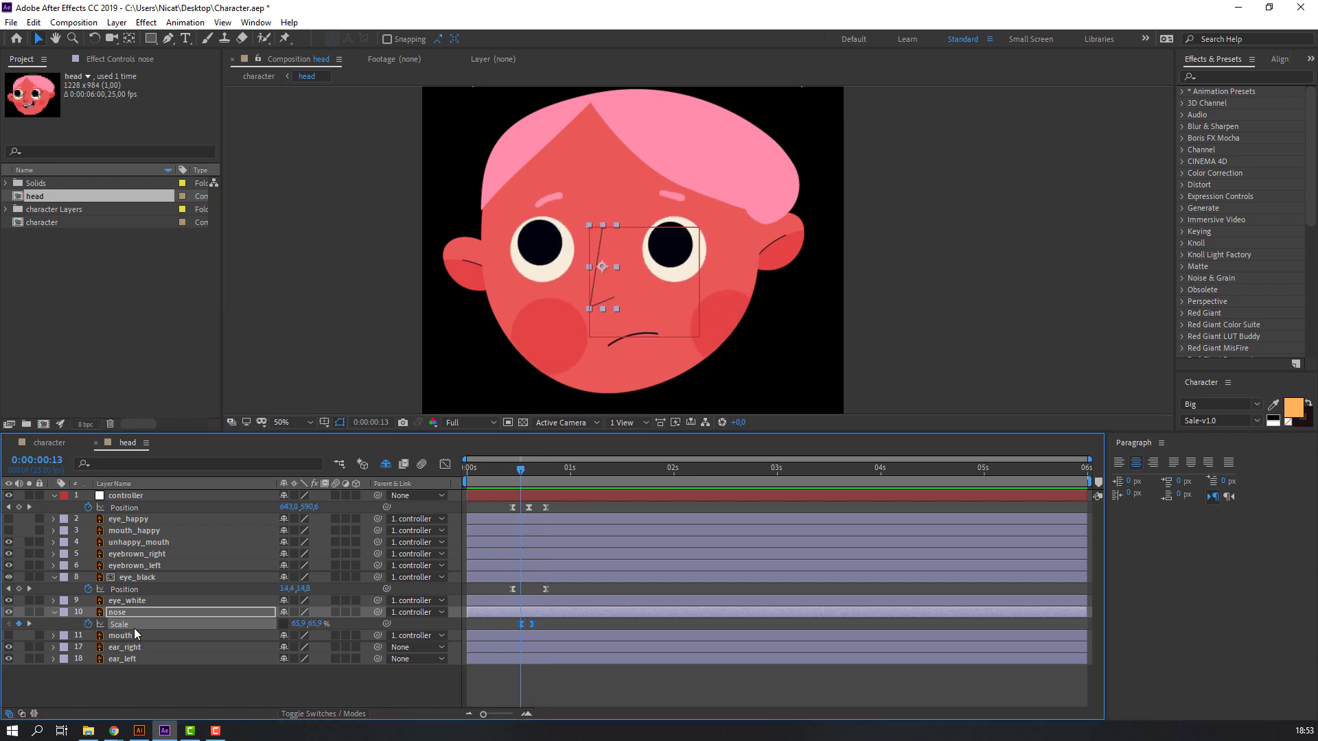
{"action": "key", "text": "shift+p"}
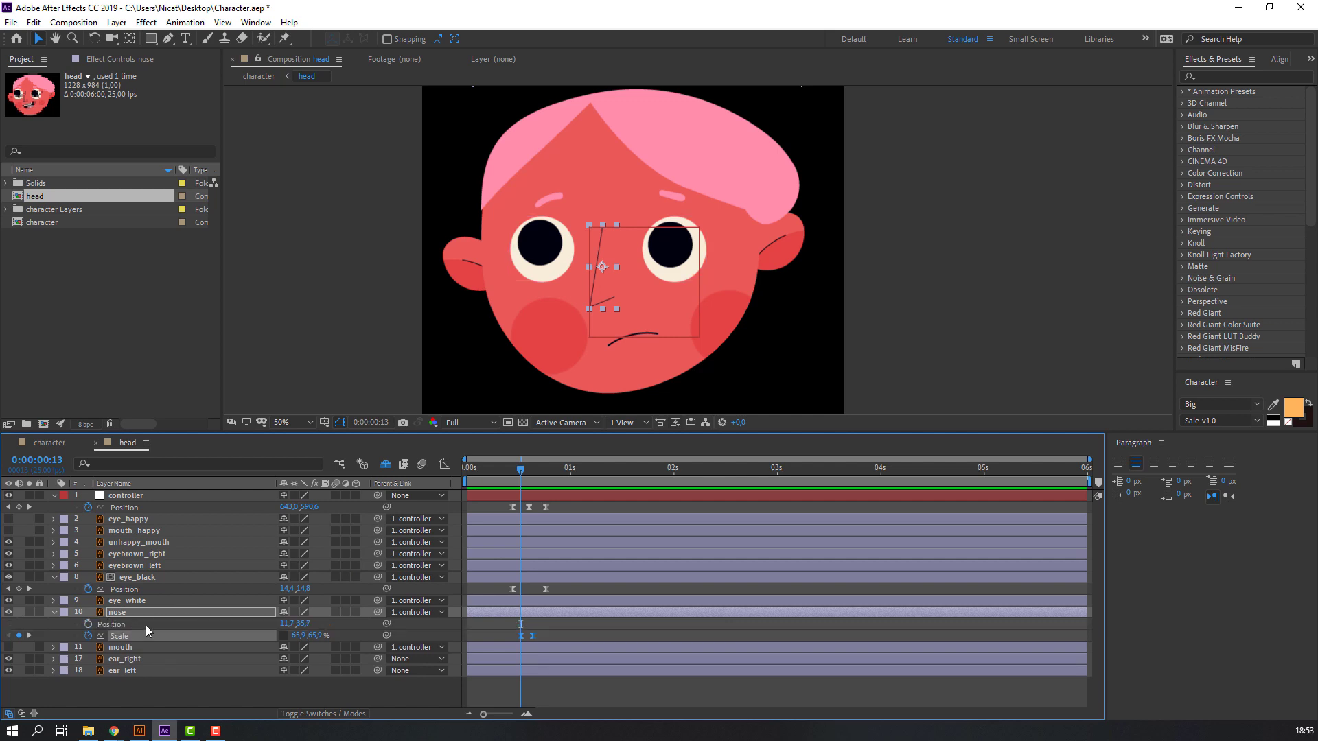
{"action": "left_click", "coordinate": [86, 624]}
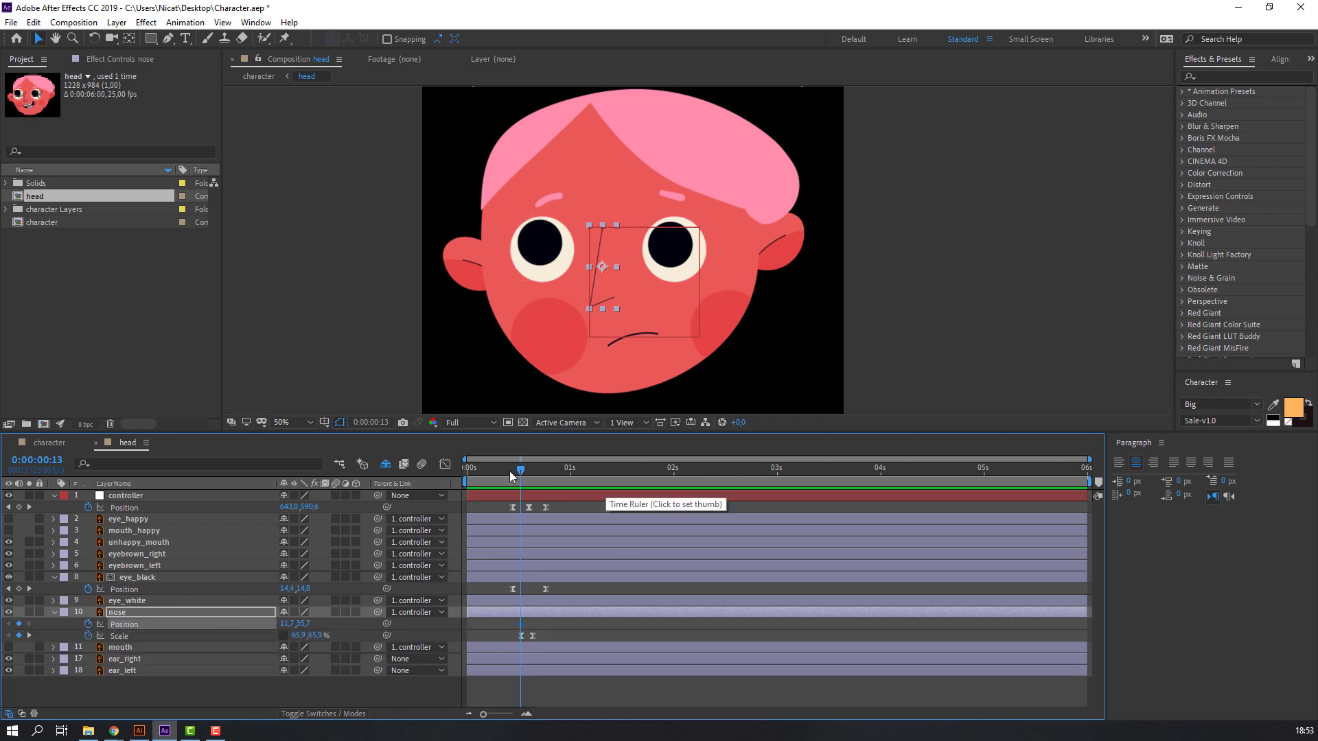
{"action": "left_click_drag", "start_coordinate": [525, 470], "coordinate": [538, 471]}
At frame 17, reposition the nose slightly higher and preview the result
{"action": "key", "text": "slash"}
{"action": "left_click_drag", "start_coordinate": [588, 343], "coordinate": [610, 355]}
{"action": "scroll", "coordinate": [569, 227], "scroll_direction": "down", "scroll_amount": 2}
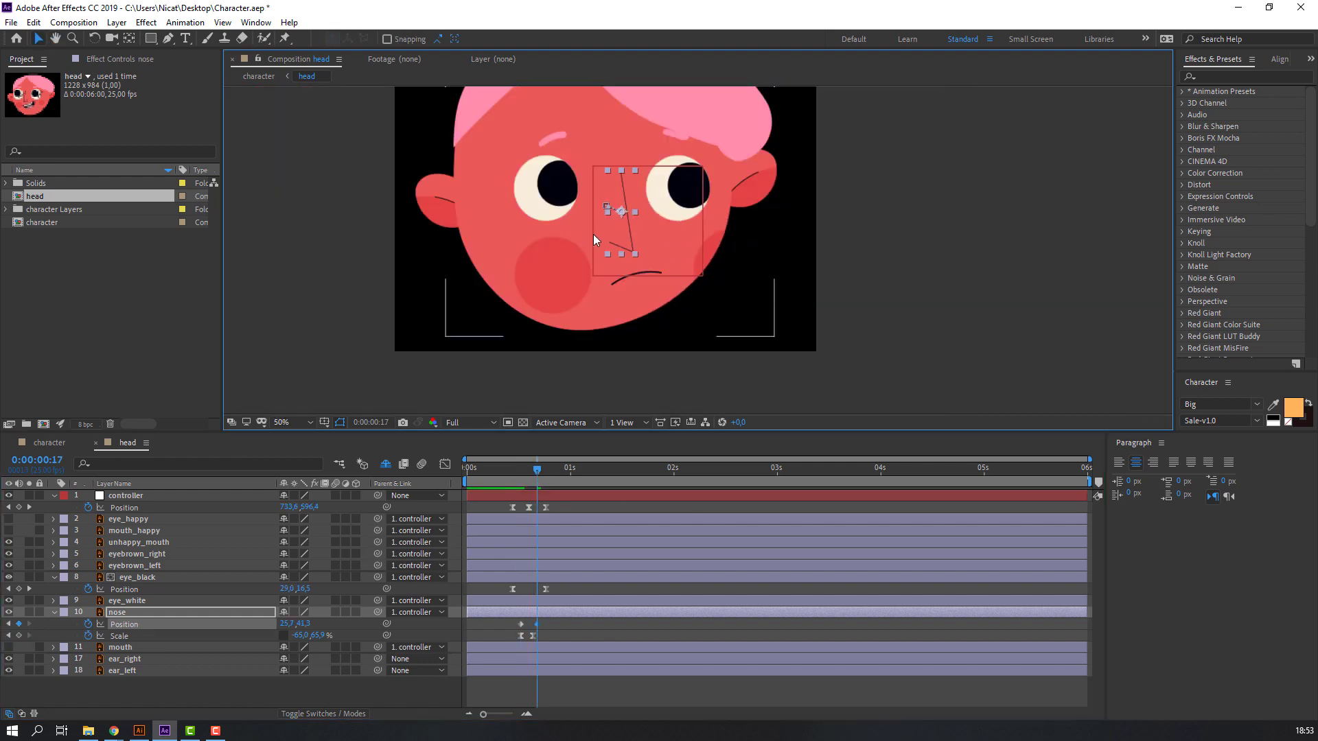
{"action": "left_click_drag", "start_coordinate": [629, 239], "coordinate": [629, 234]}
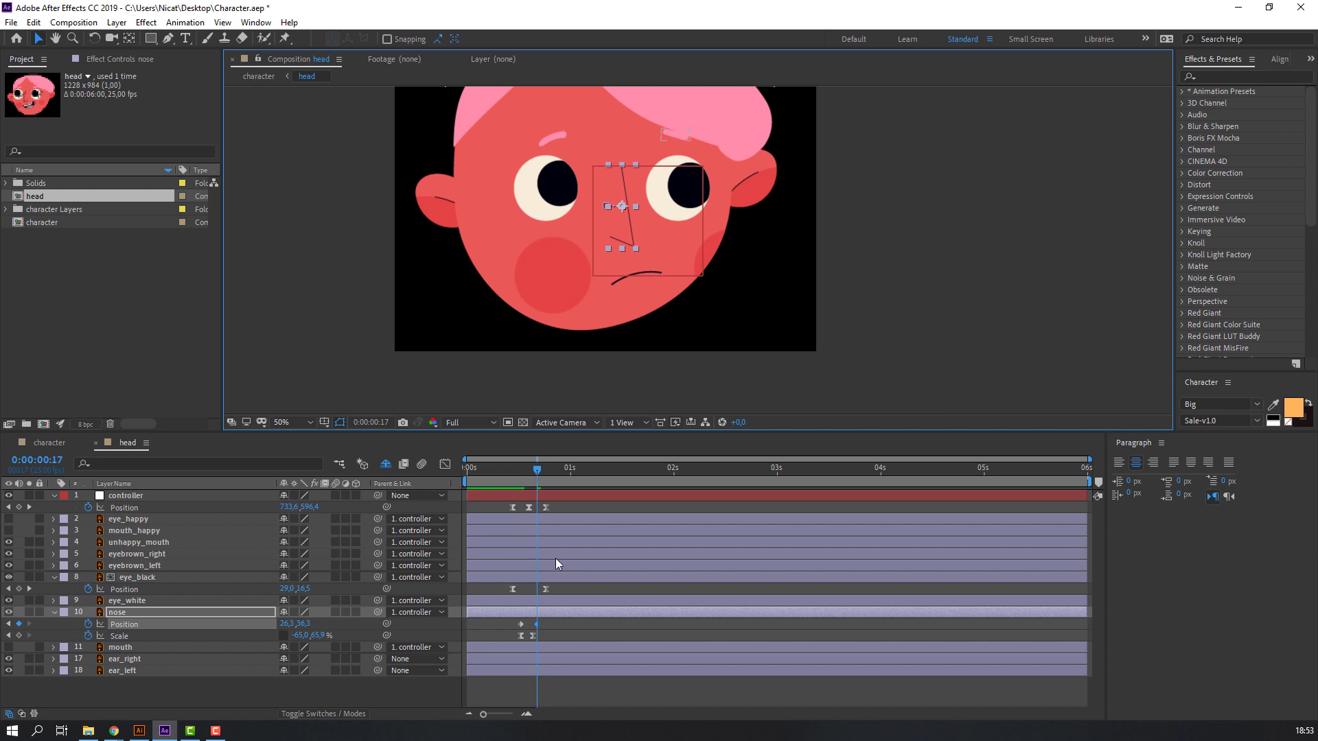
{"action": "left_click", "coordinate": [567, 639]}
{"action": "key", "text": "space"}
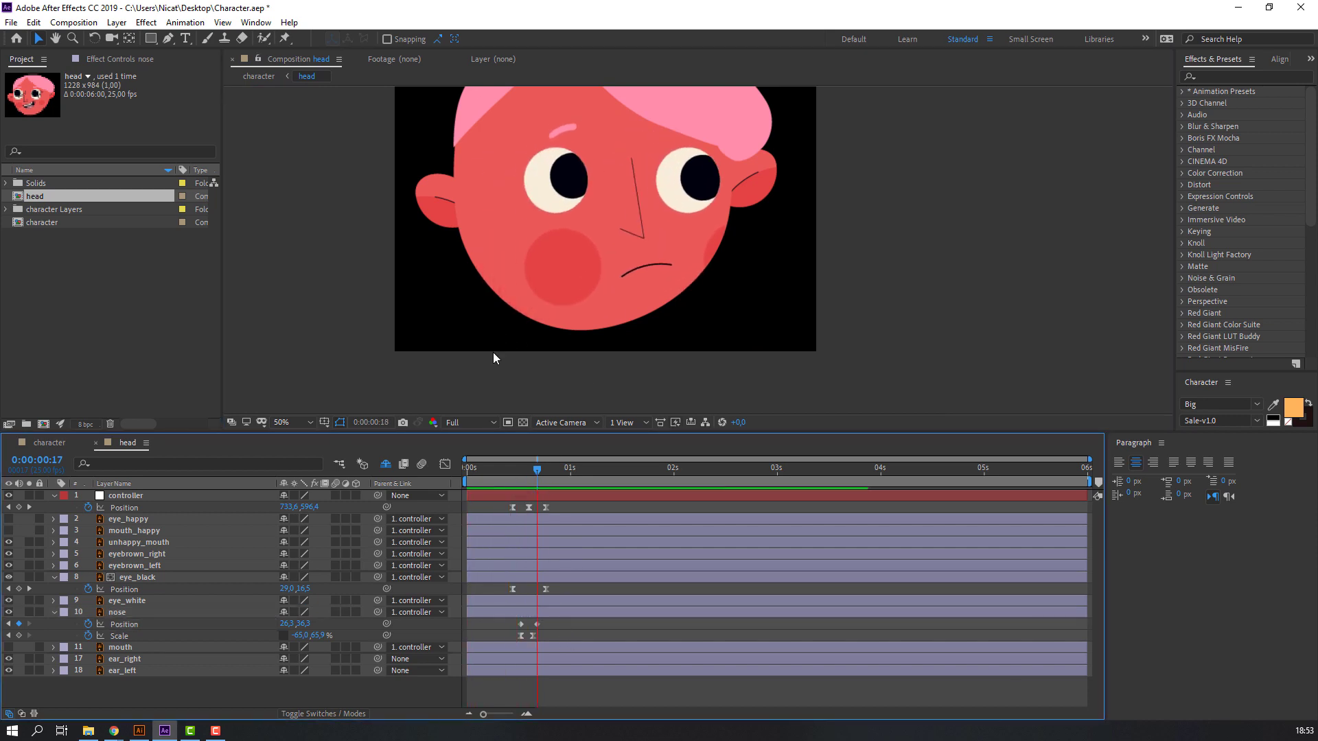
{"action": "key", "text": "space"}
Easy-ease the nose keyframe at frame 17 and set the viewer magnification to Fit
{"action": "left_click", "coordinate": [521, 623]}
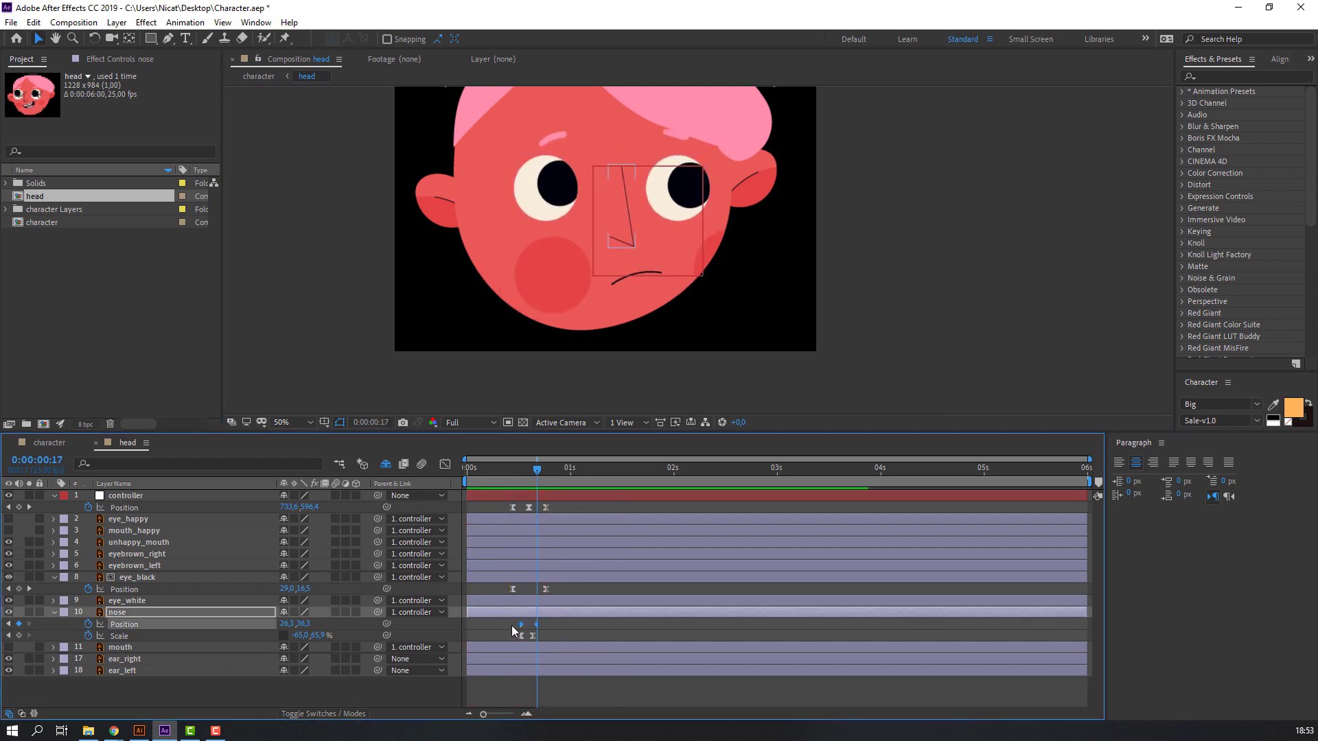
{"action": "right_click", "coordinate": [521, 630]}
{"action": "mouse_move", "coordinate": [578, 615]}
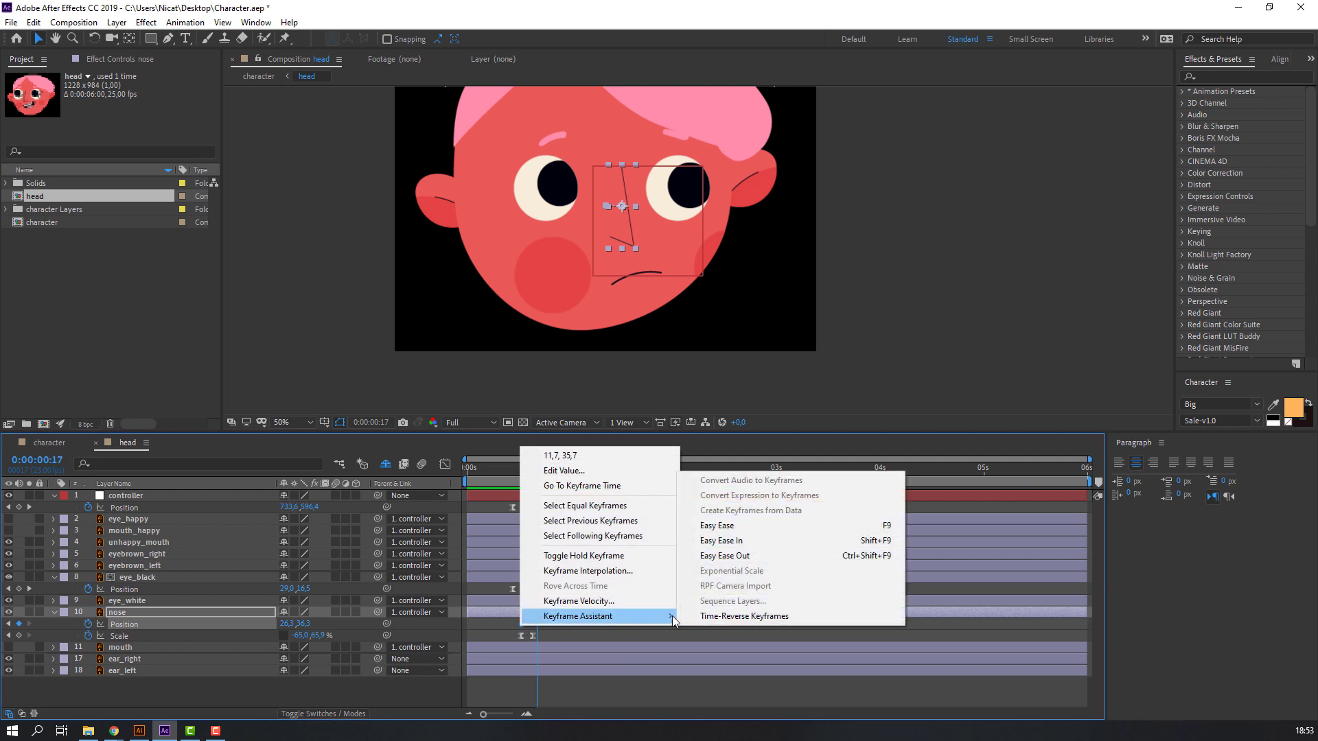
{"action": "left_click", "coordinate": [726, 533]}
{"action": "key", "text": "space"}
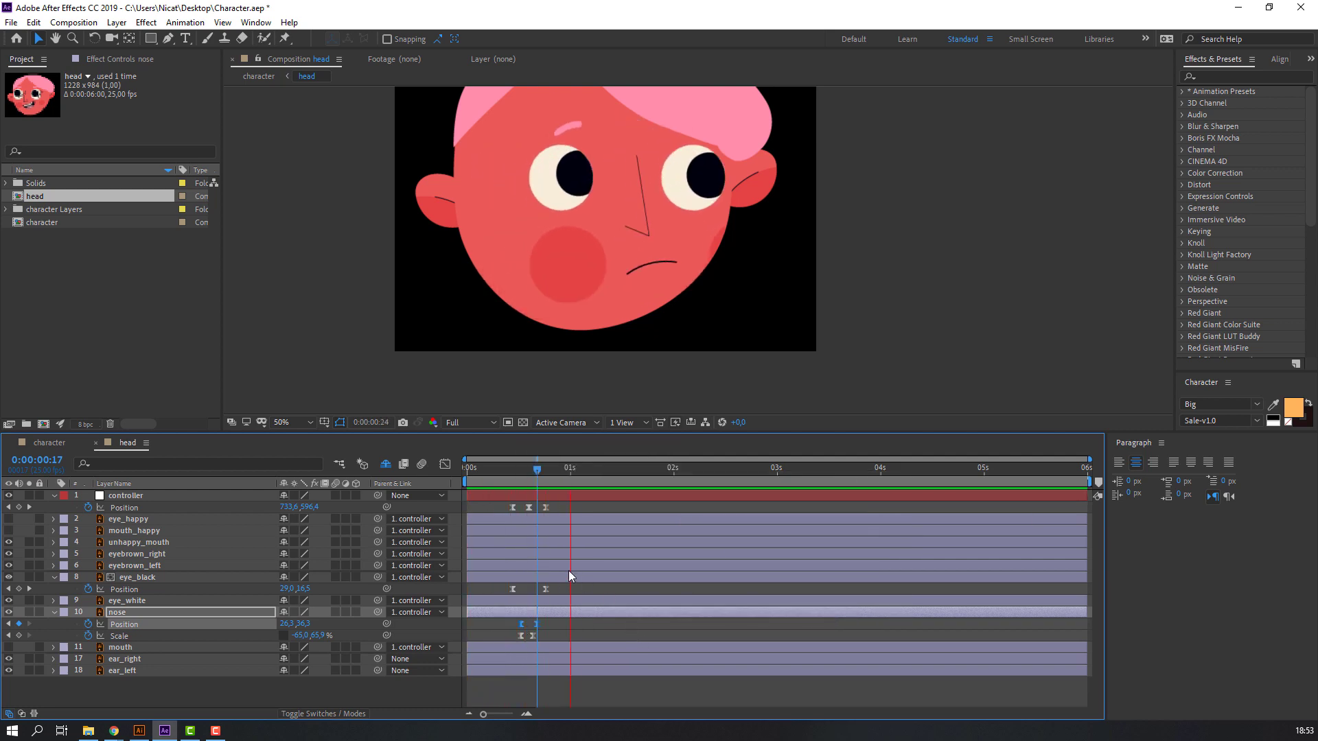
{"action": "left_click", "coordinate": [310, 422]}
{"action": "left_click", "coordinate": [295, 444]}
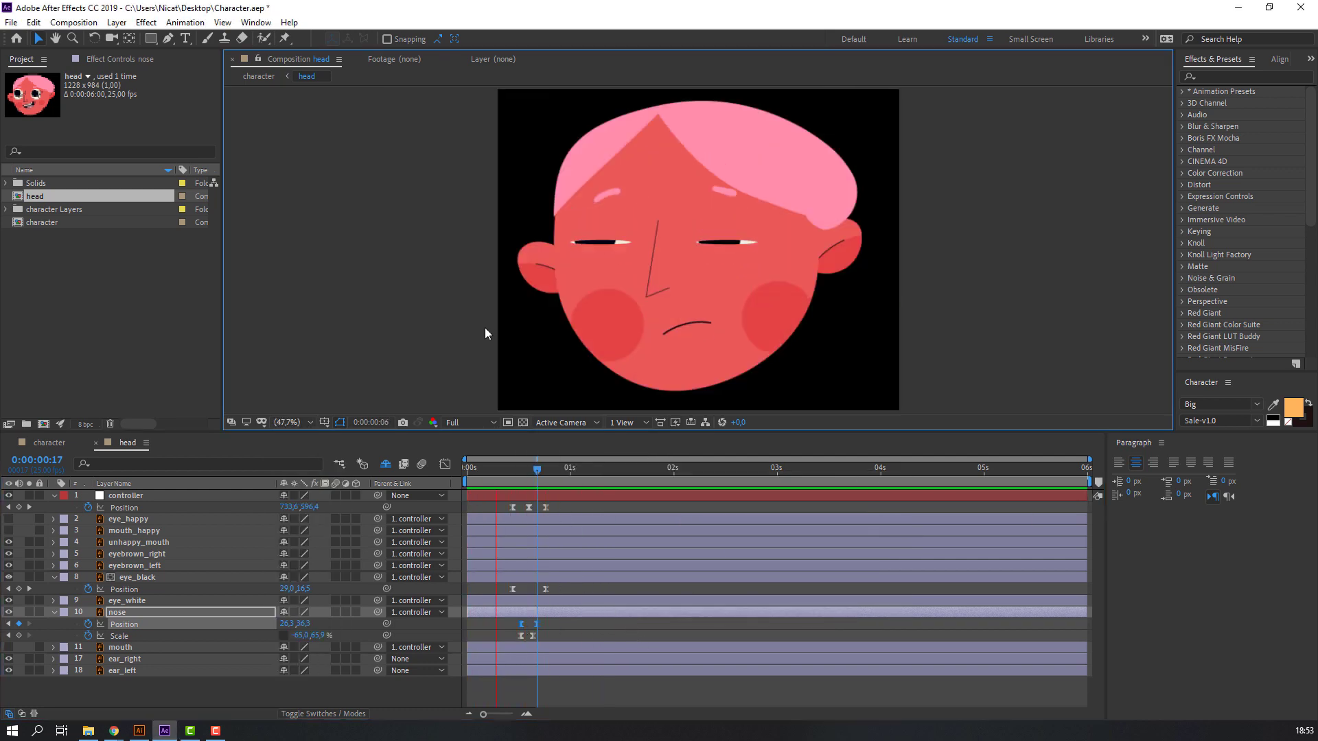
{"action": "left_click_drag", "start_coordinate": [504, 472], "coordinate": [512, 472]}
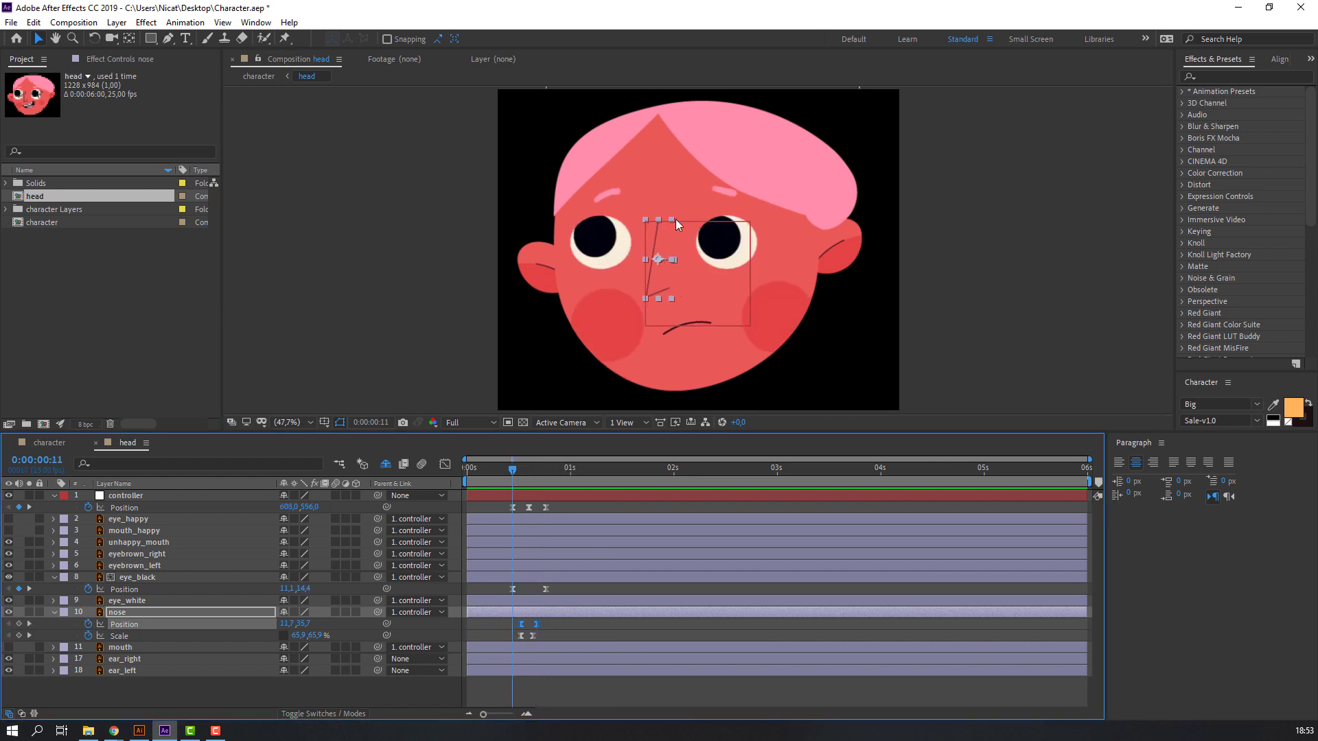
Keyframe both eyebrows' Position at frame 11 and lower them at frame 18
{"action": "left_click", "coordinate": [616, 195]}
{"action": "left_click", "coordinate": [720, 194], "text": "shift"}
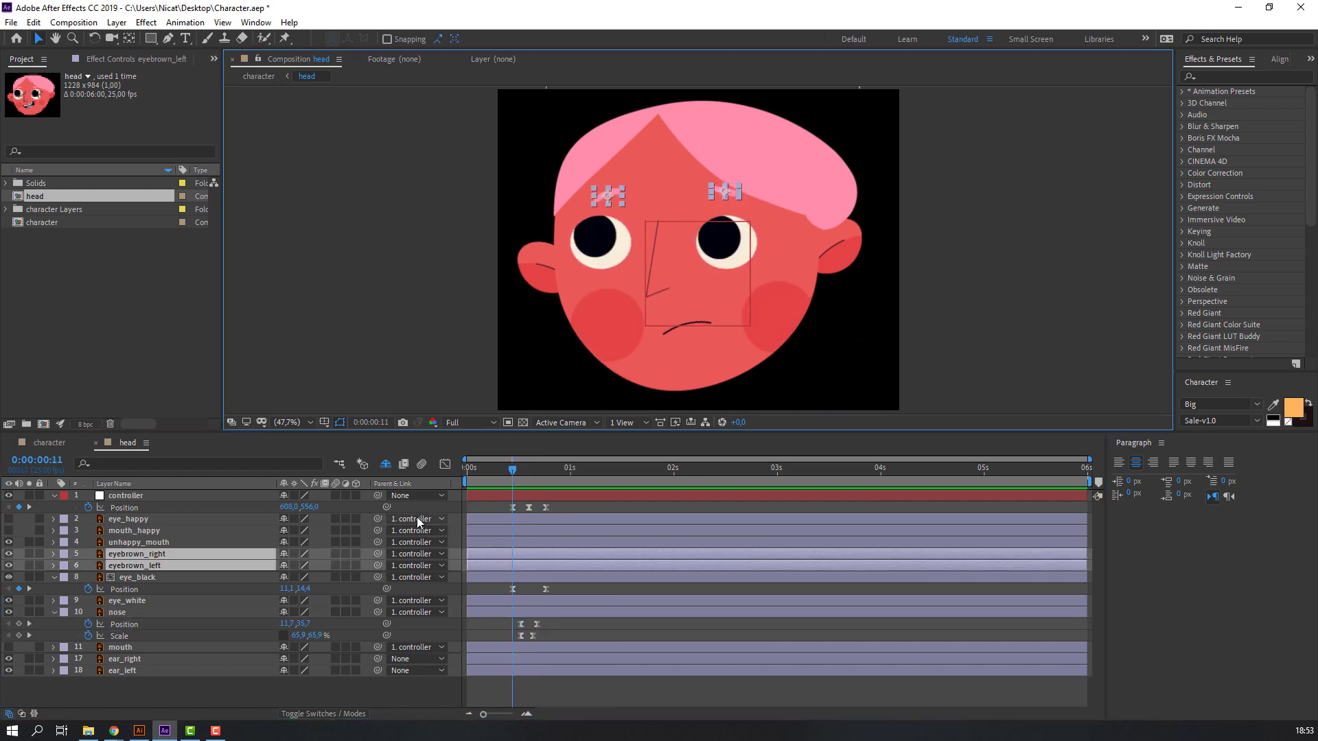
{"action": "key", "text": "p"}
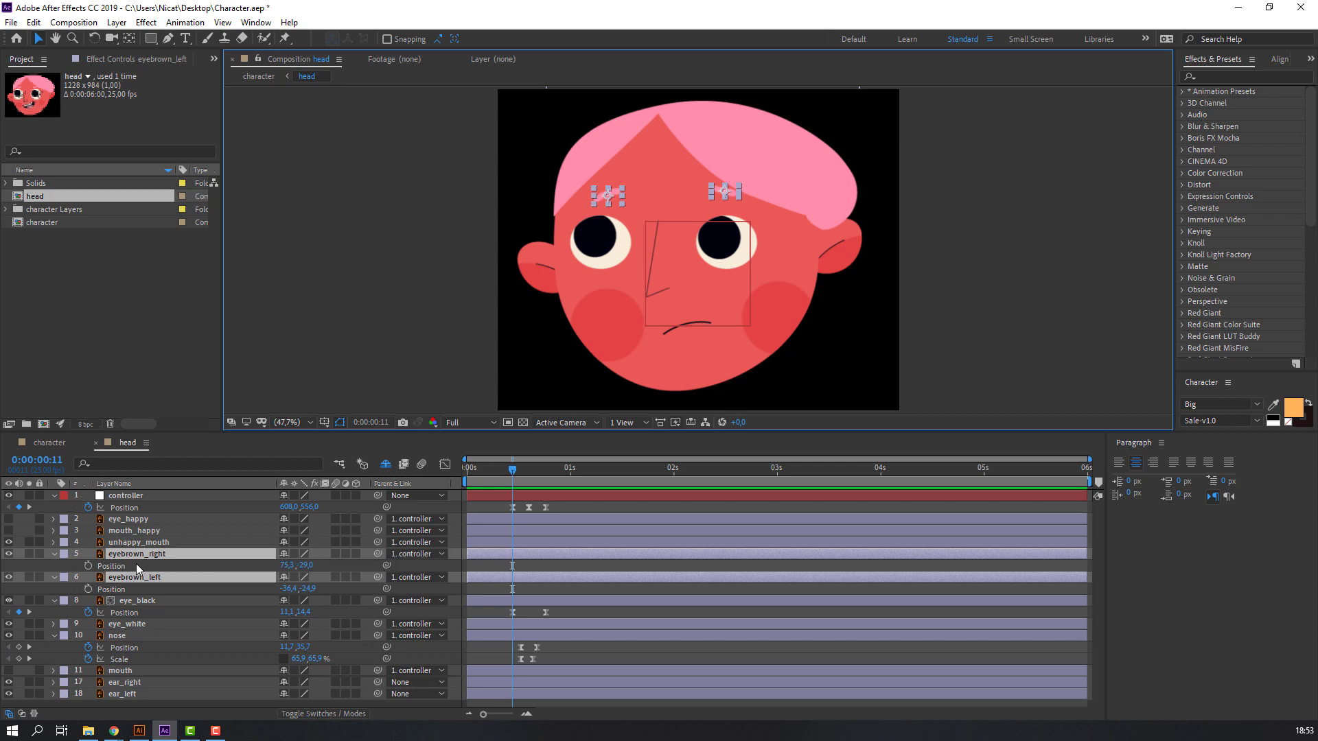
{"action": "left_click", "coordinate": [89, 566]}
{"action": "left_click_drag", "start_coordinate": [513, 467], "coordinate": [541, 473]}
{"action": "scroll", "coordinate": [724, 210], "scroll_direction": "up", "scroll_amount": 1}
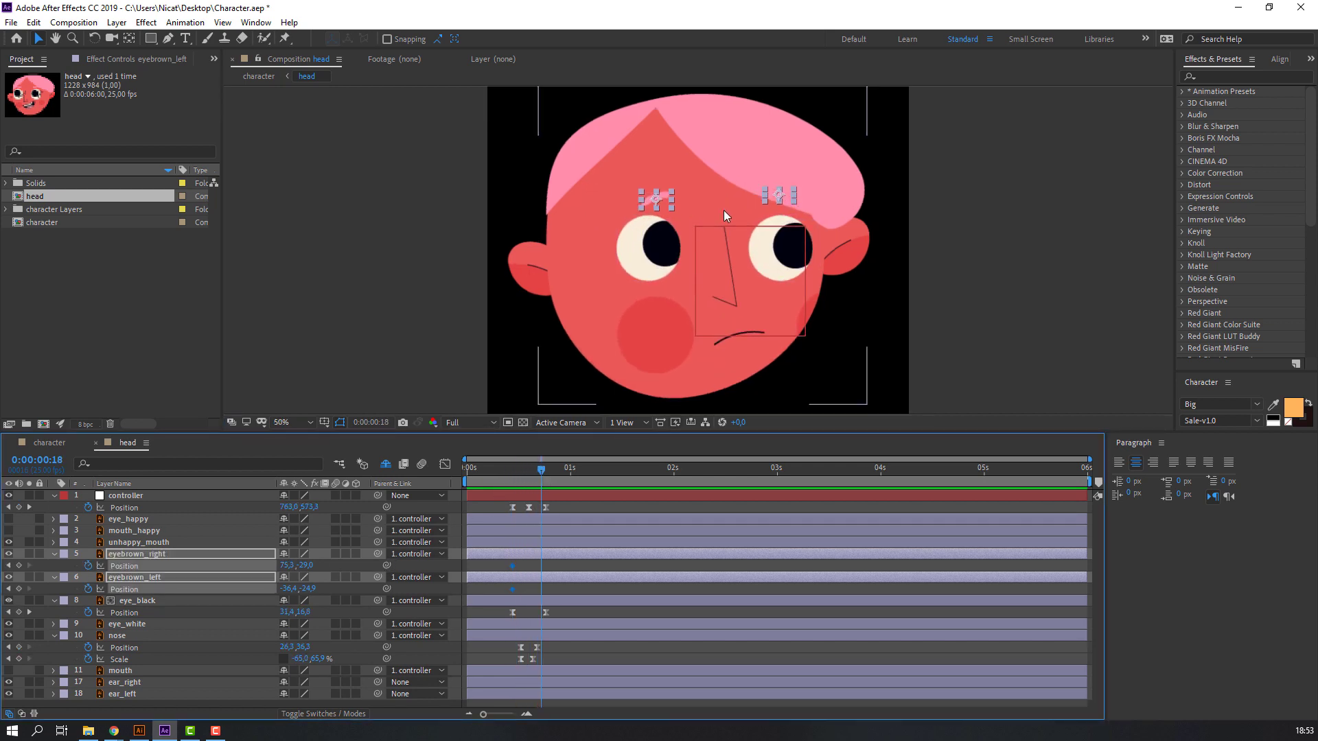
{"action": "scroll", "coordinate": [723, 210], "scroll_direction": "right", "scroll_amount": 1}
{"action": "left_click_drag", "start_coordinate": [633, 203], "coordinate": [621, 212]}
Shift the right eyebrow a little further down and right at frame 18
{"action": "left_click", "coordinate": [822, 220]}
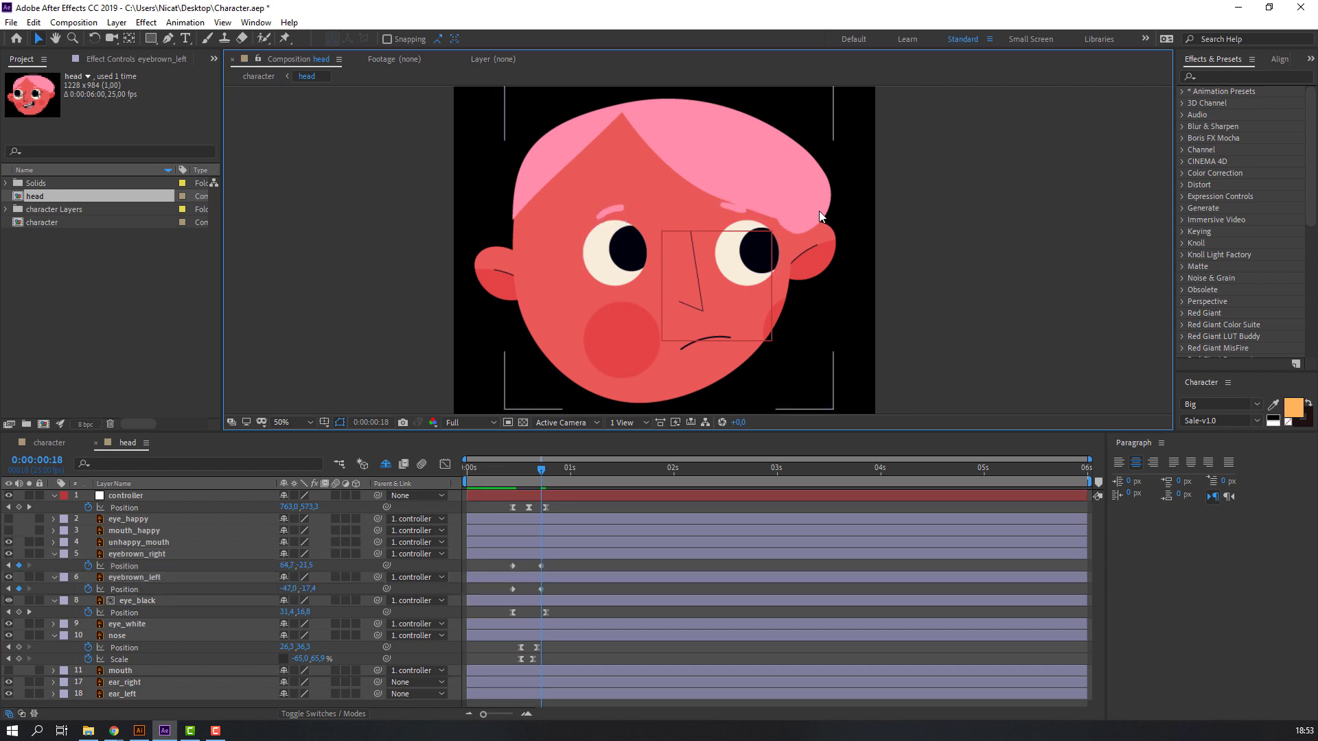
{"action": "left_click_drag", "start_coordinate": [730, 208], "coordinate": [742, 218]}
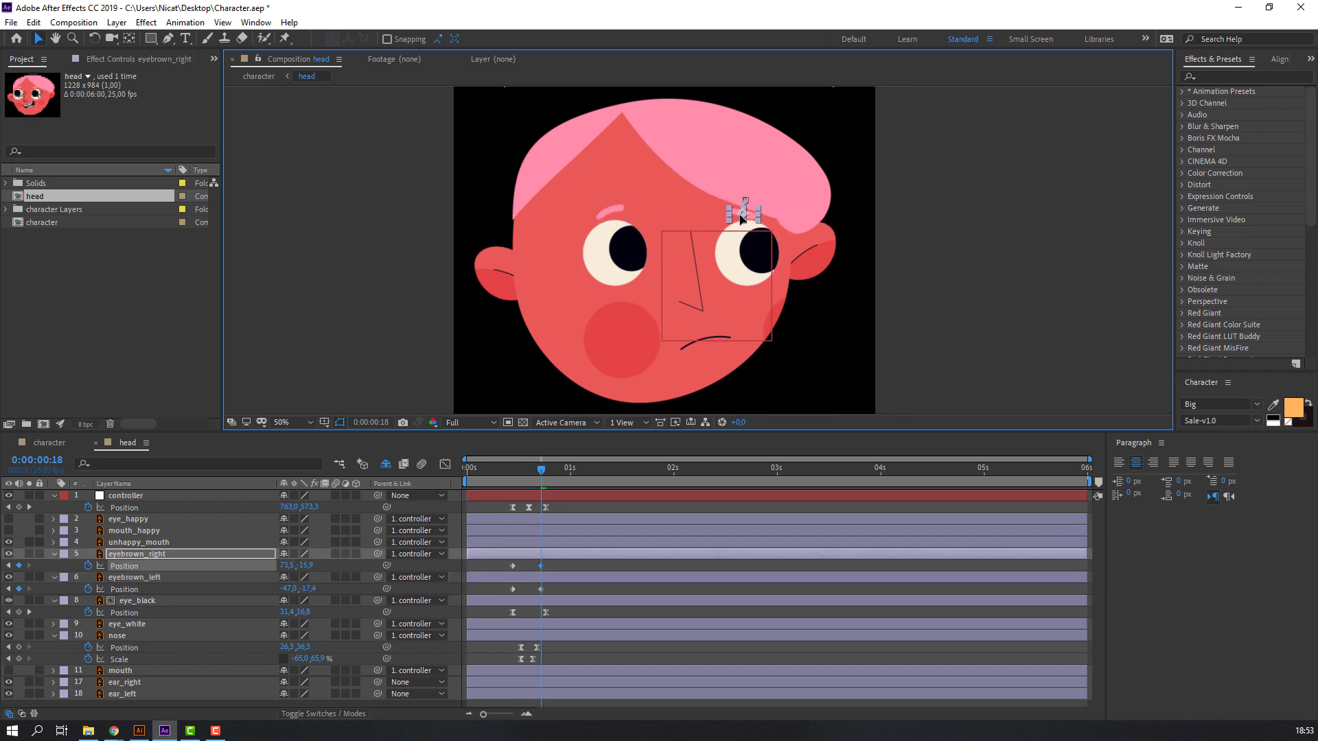
{"action": "key", "text": "space"}
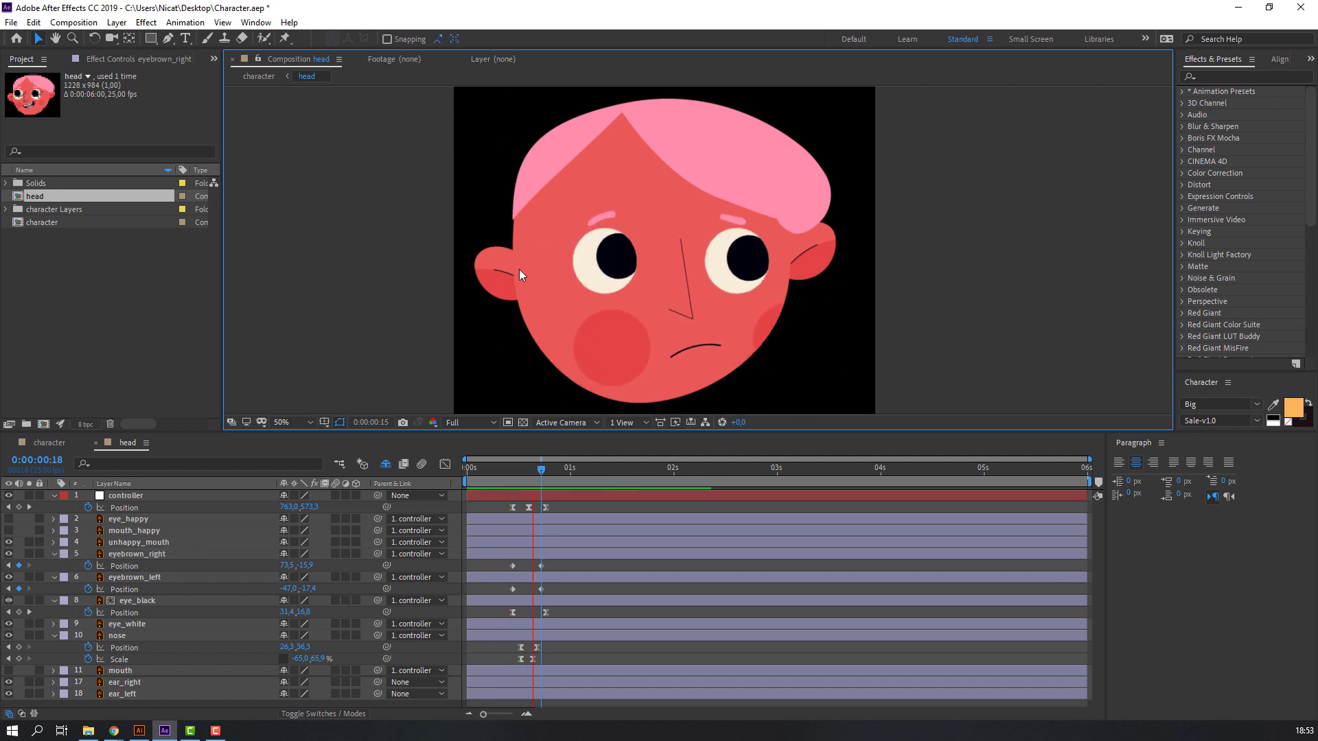
{"action": "key", "text": "comma"}
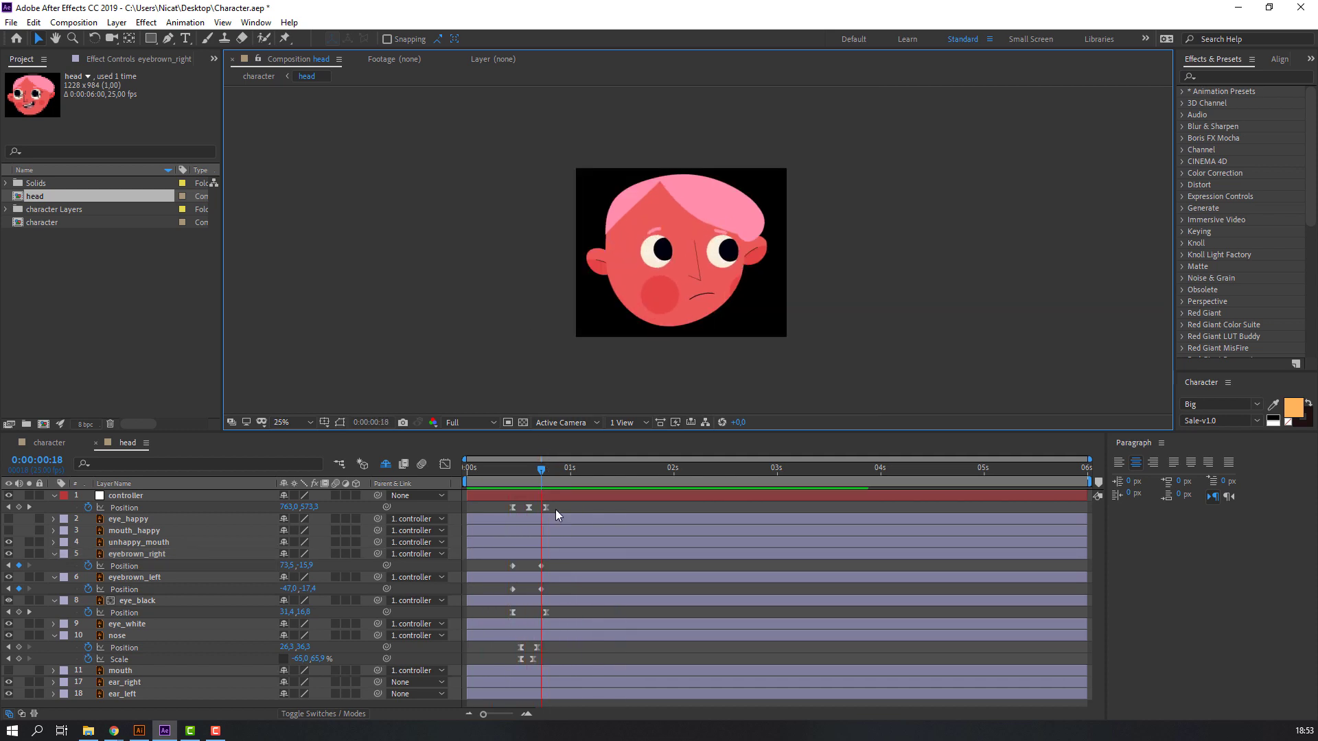
Easy-ease the eyebrow keyframes and preview the full character composition
{"action": "left_click_drag", "start_coordinate": [556, 560], "coordinate": [514, 589]}
{"action": "right_click", "coordinate": [513, 589]}
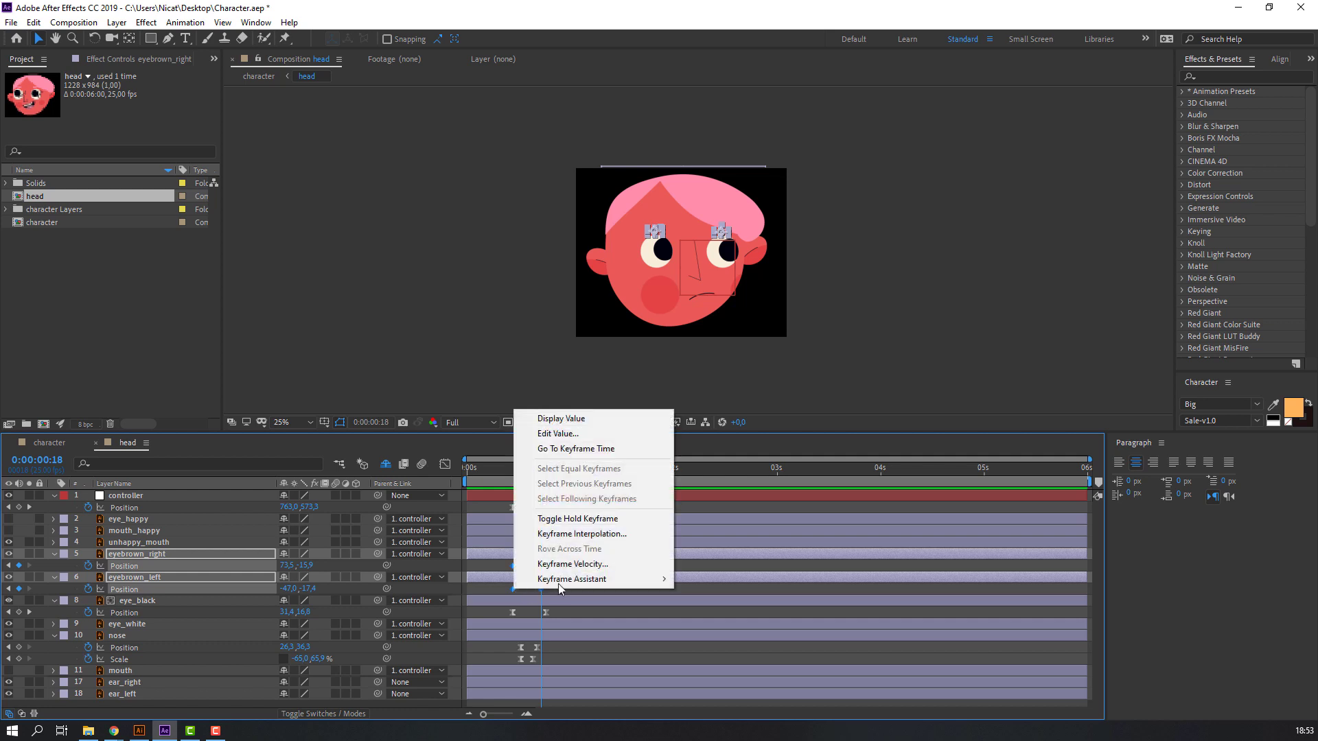
{"action": "mouse_move", "coordinate": [617, 580]}
{"action": "left_click", "coordinate": [707, 625]}
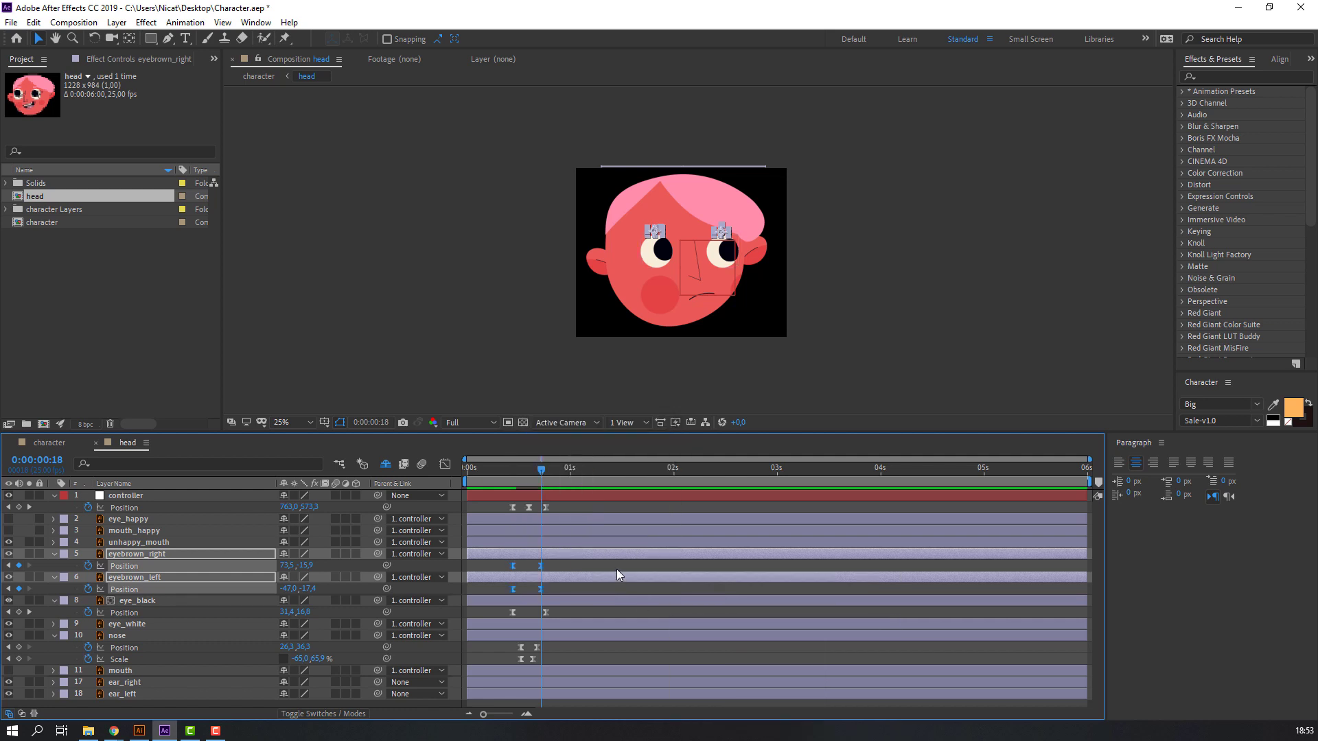
{"action": "left_click", "coordinate": [617, 570]}
{"action": "key", "text": "space"}
{"action": "key", "text": "space"}
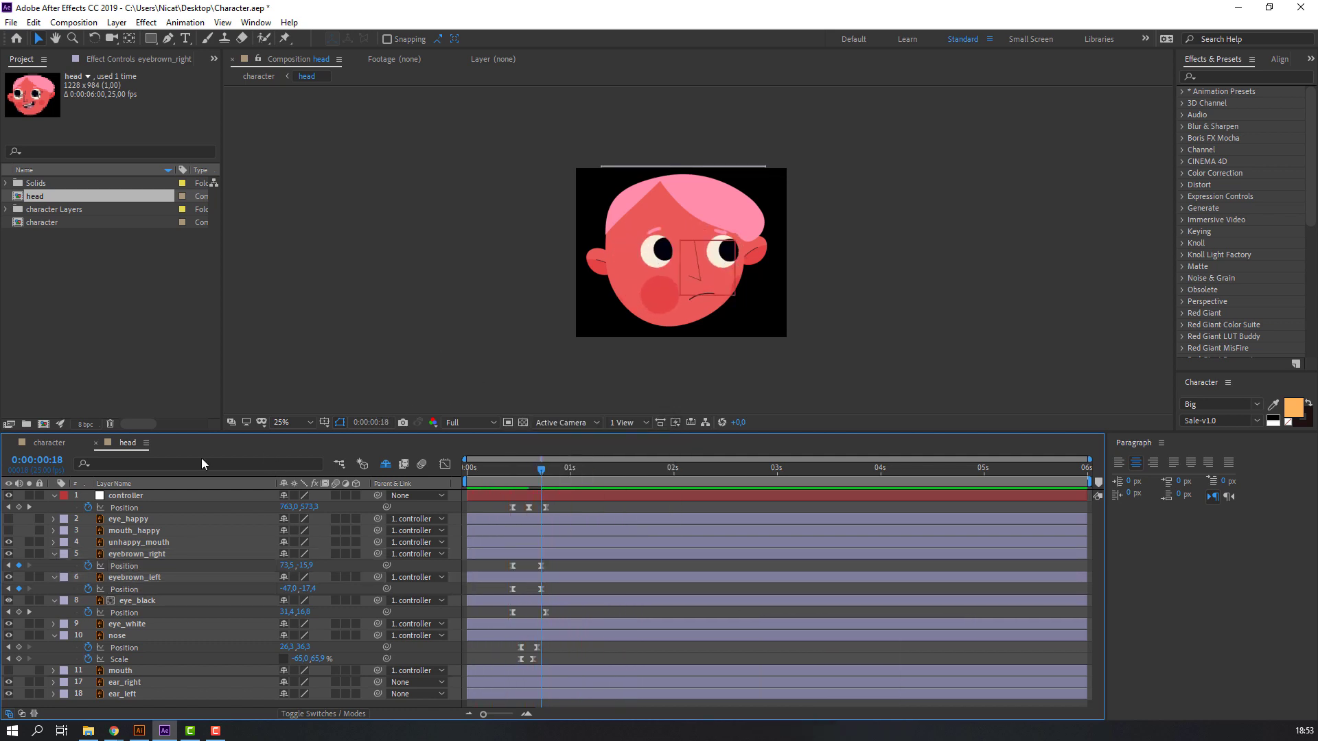
{"action": "left_click", "coordinate": [44, 444]}
{"action": "key", "text": "space"}
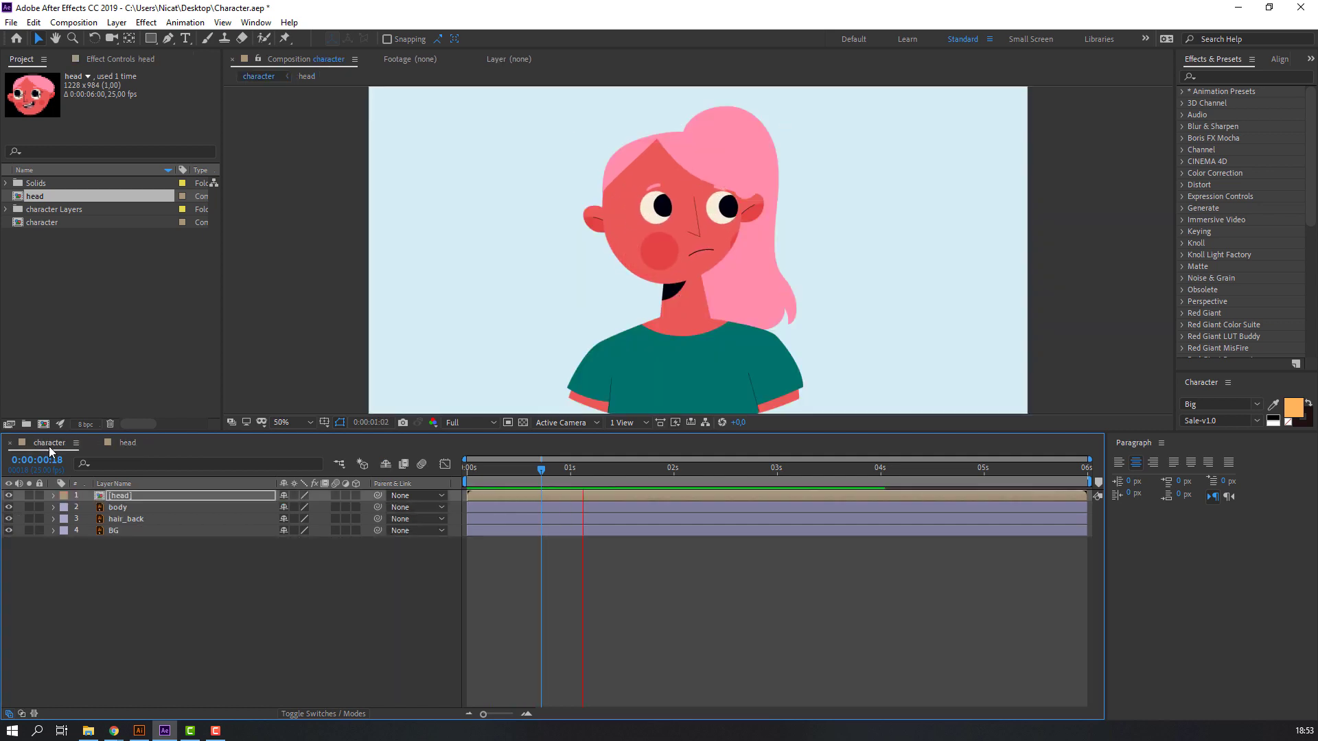
{"action": "key", "text": "space"}
{"action": "key", "text": "Home"}
At frame 11, move the head layer's anchor point down to the neck with Pan Behind
{"action": "left_click", "coordinate": [123, 442]}
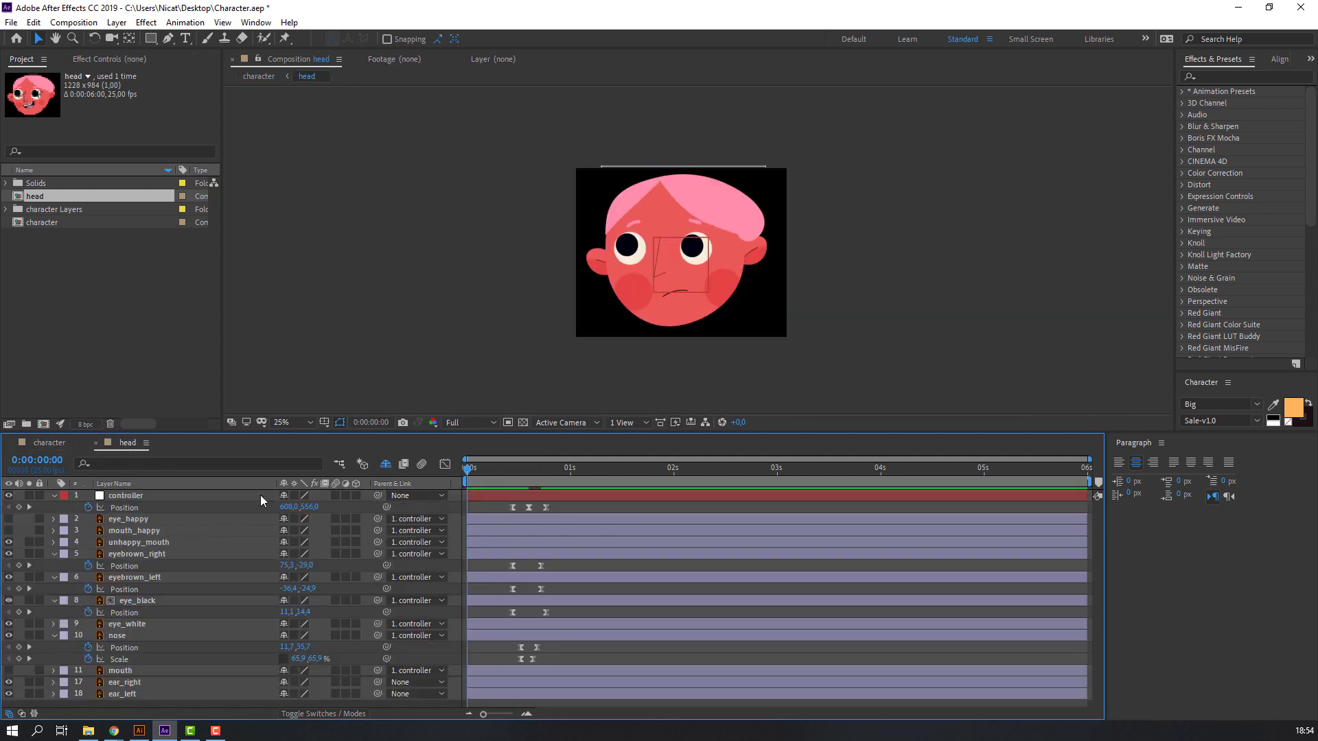
{"action": "left_click_drag", "start_coordinate": [477, 476], "coordinate": [514, 479]}
{"action": "left_click", "coordinate": [42, 445]}
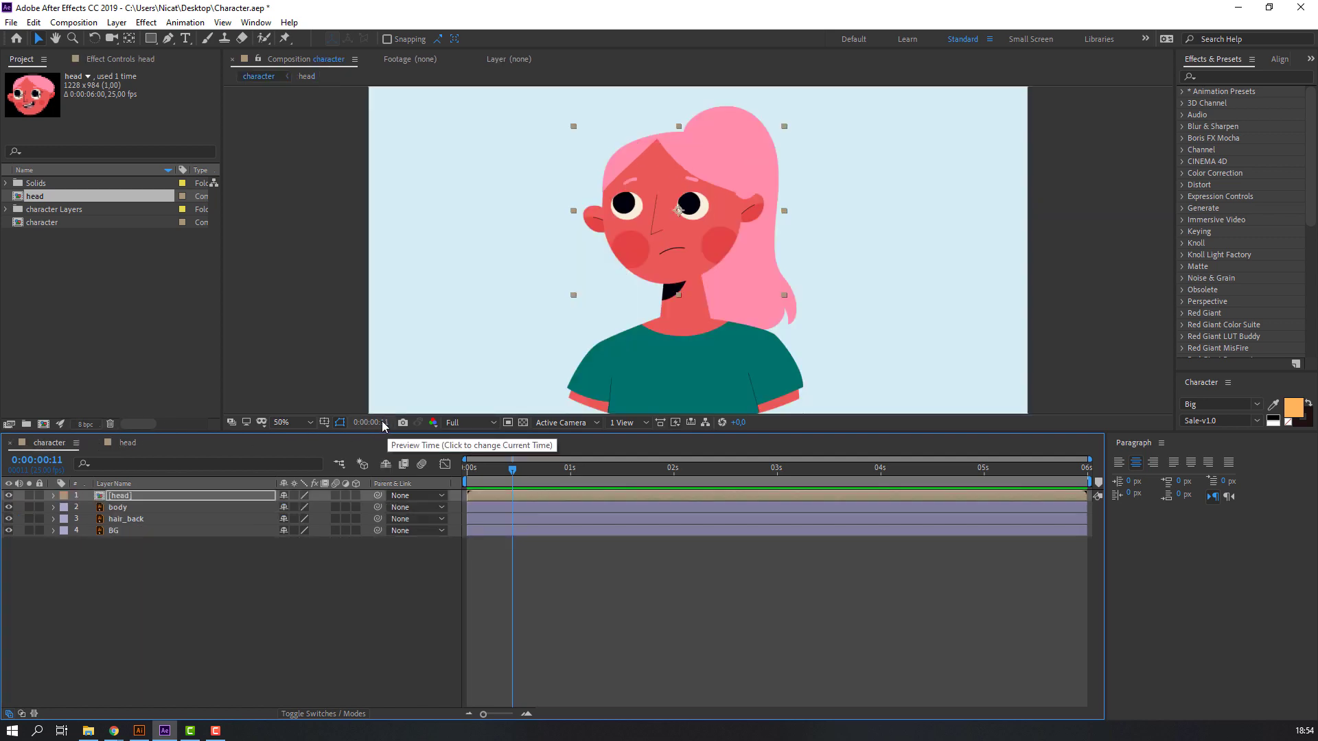
{"action": "left_click", "coordinate": [131, 39]}
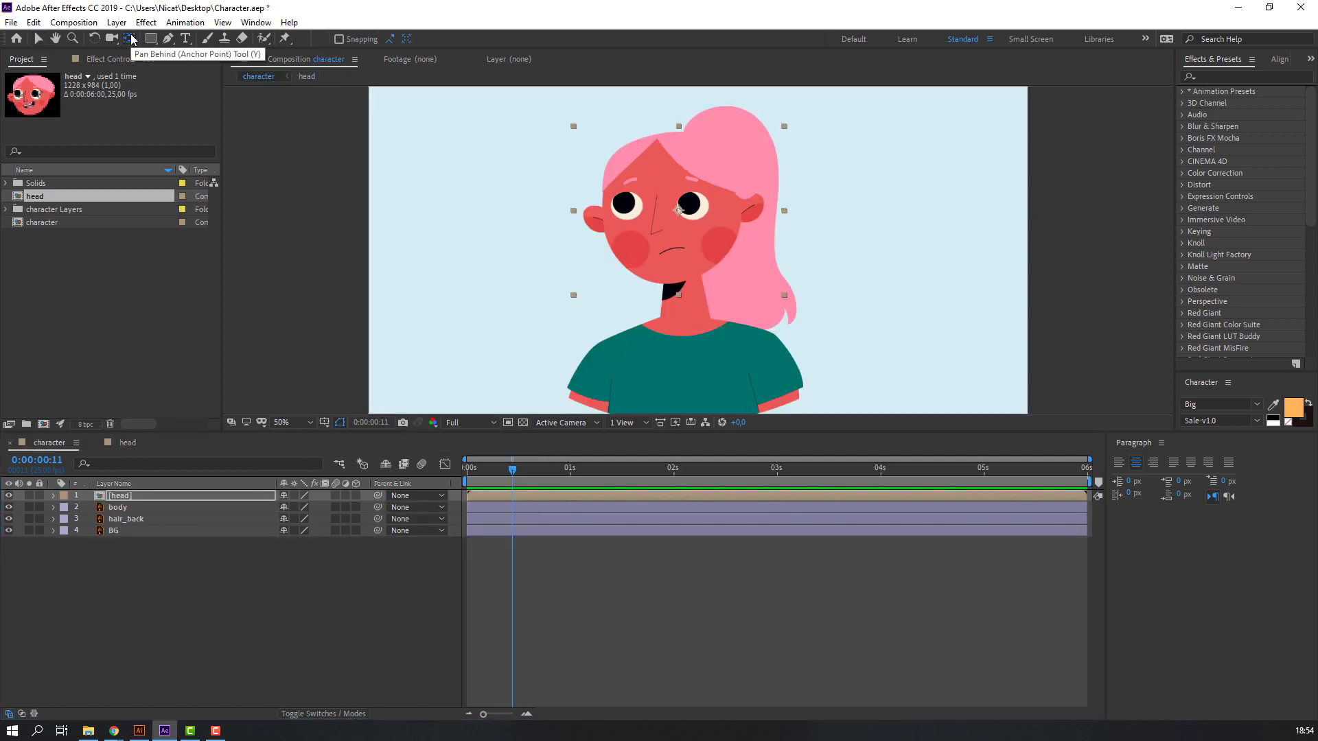
{"action": "left_click_drag", "start_coordinate": [680, 212], "coordinate": [683, 281]}
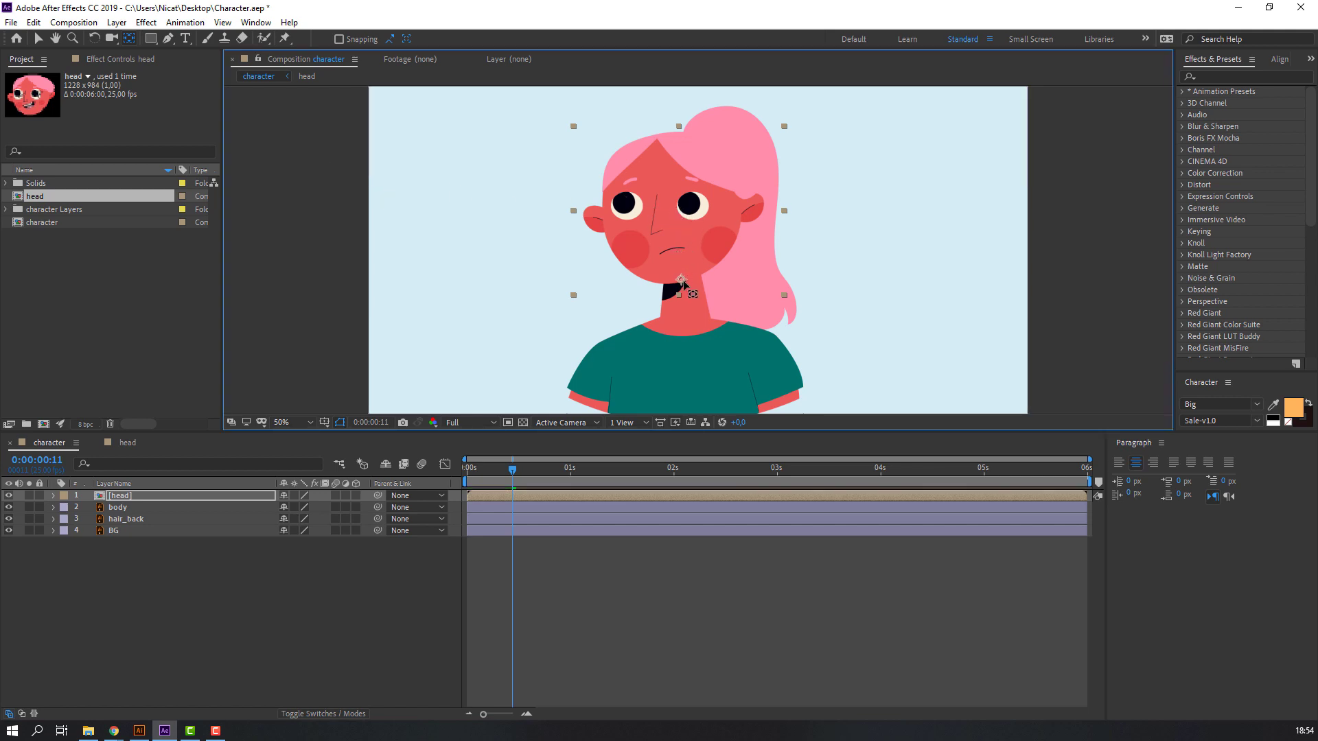
{"action": "left_click", "coordinate": [39, 39]}
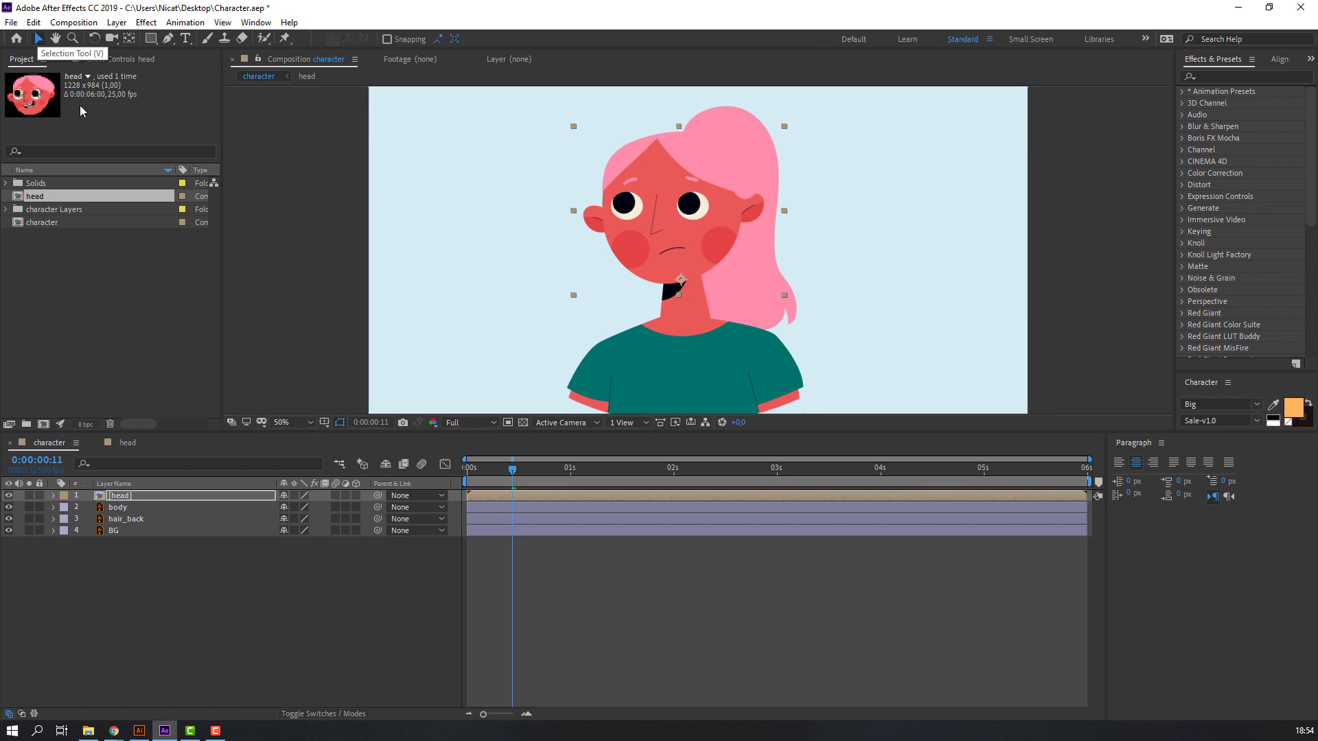
Parent hair_back to the head and raise its anchor point toward the top of the hair
{"action": "left_click", "coordinate": [125, 519]}
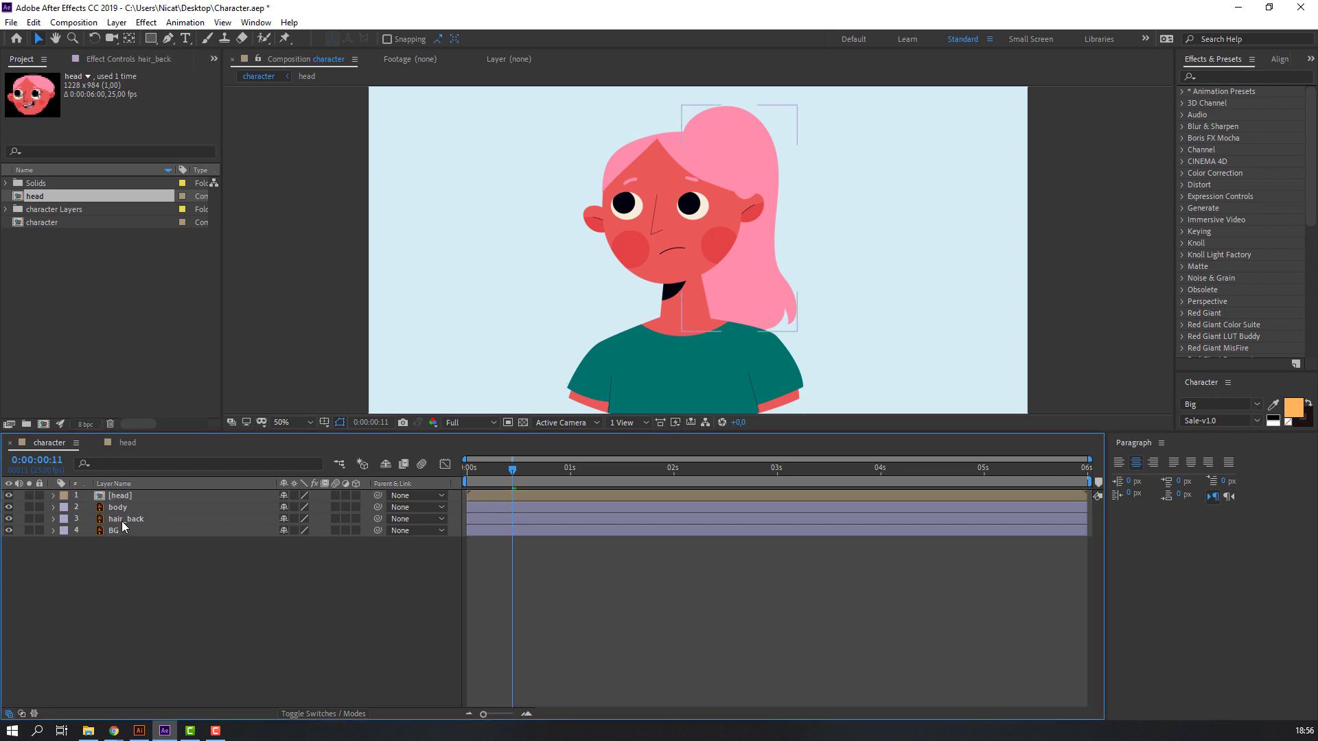
{"action": "left_click", "coordinate": [126, 522]}
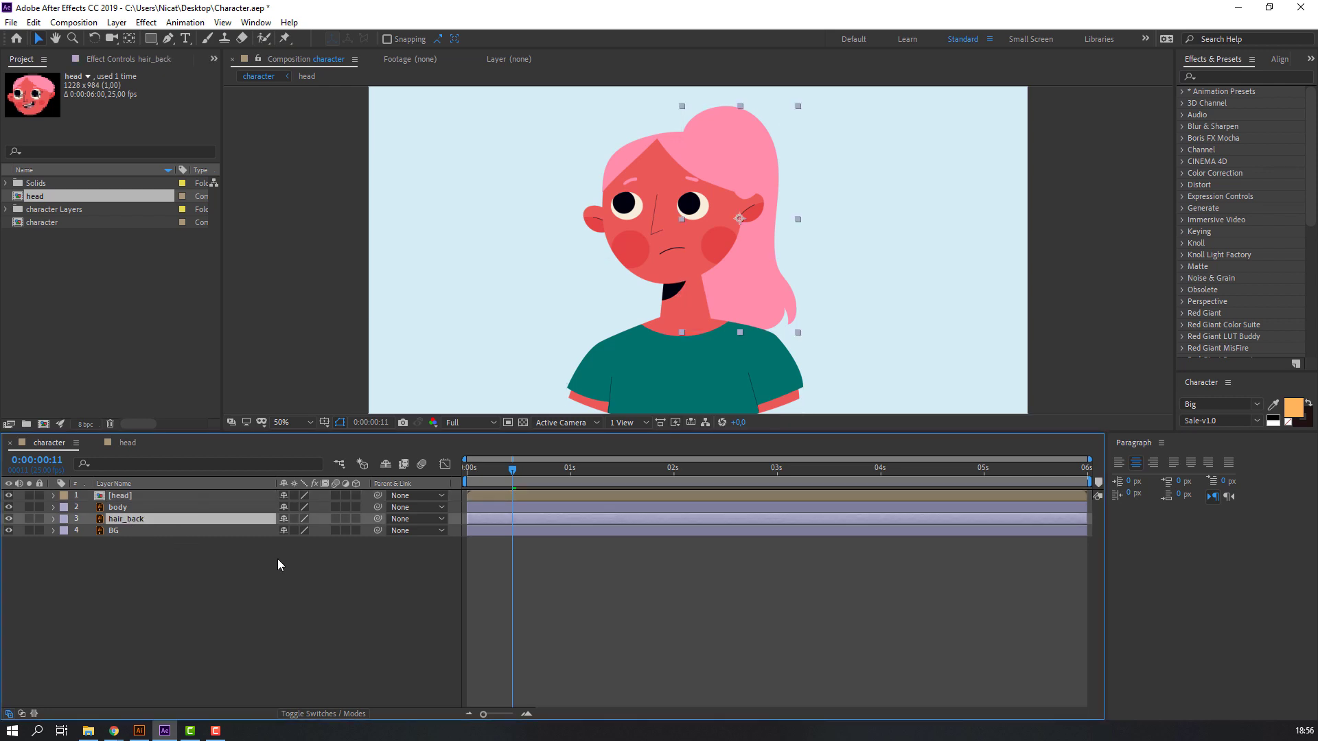
{"action": "left_click_drag", "start_coordinate": [377, 519], "coordinate": [122, 495]}
{"action": "left_click", "coordinate": [130, 39]}
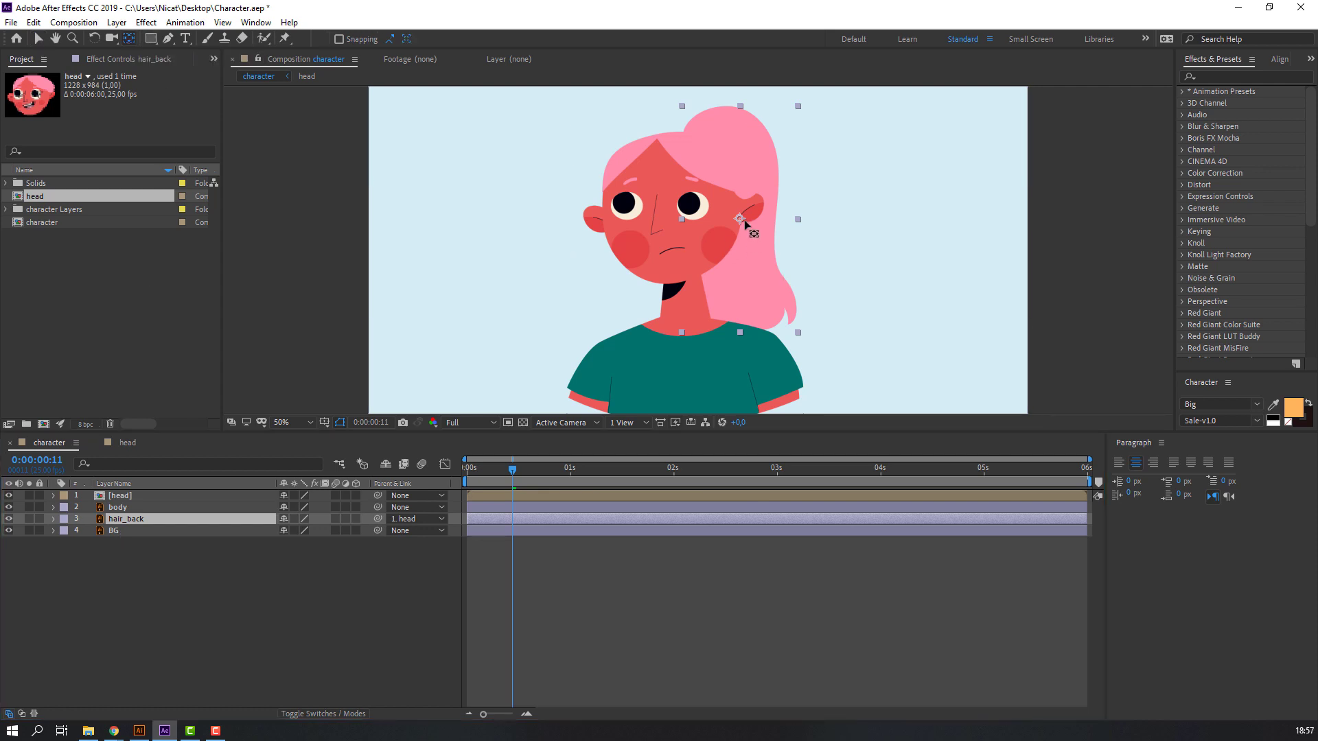
{"action": "left_click_drag", "start_coordinate": [739, 219], "coordinate": [741, 192]}
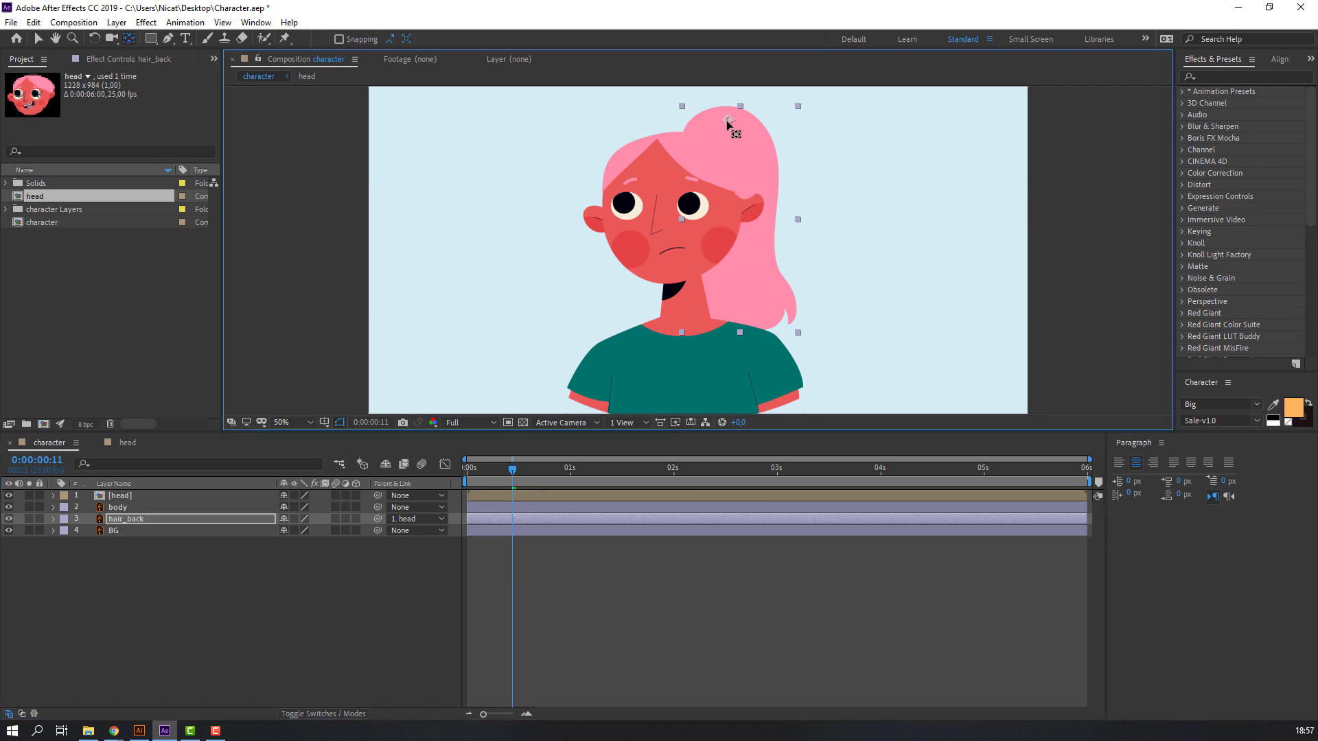
{"action": "left_click", "coordinate": [41, 43]}
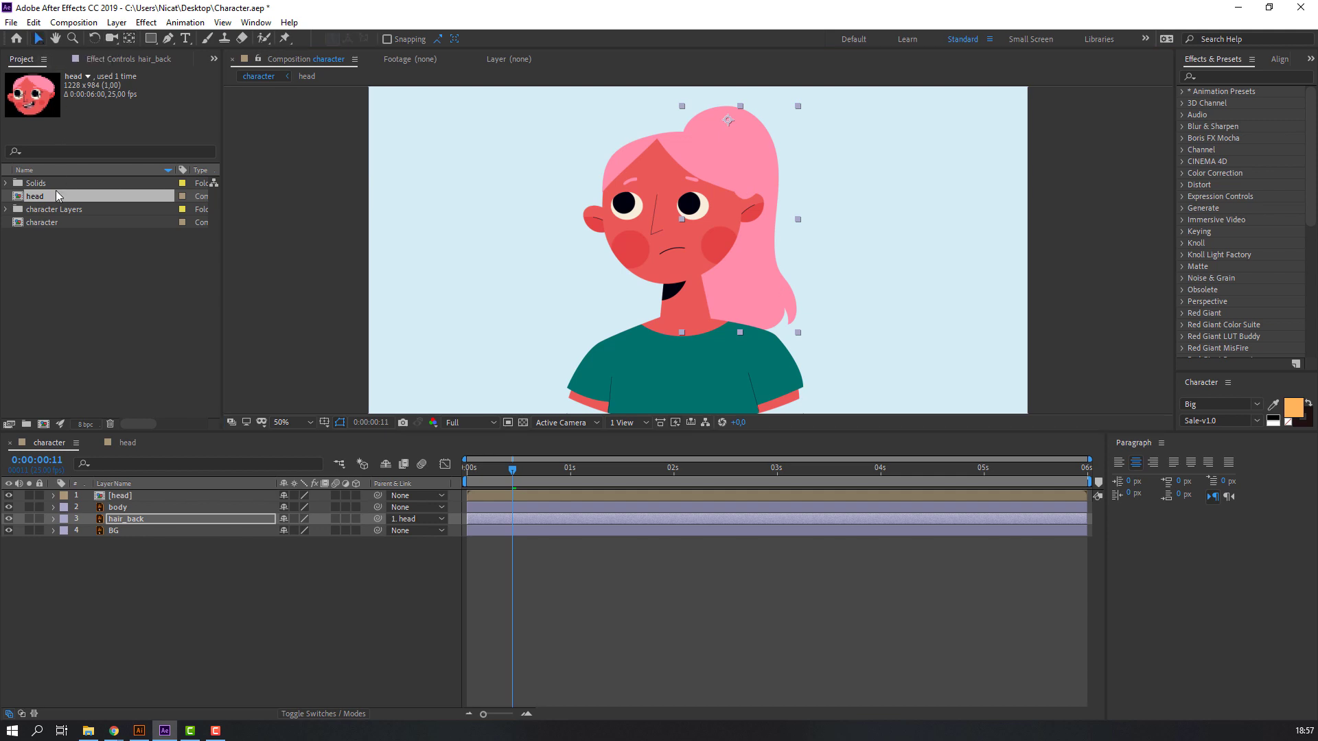
{"action": "left_click", "coordinate": [124, 496]}
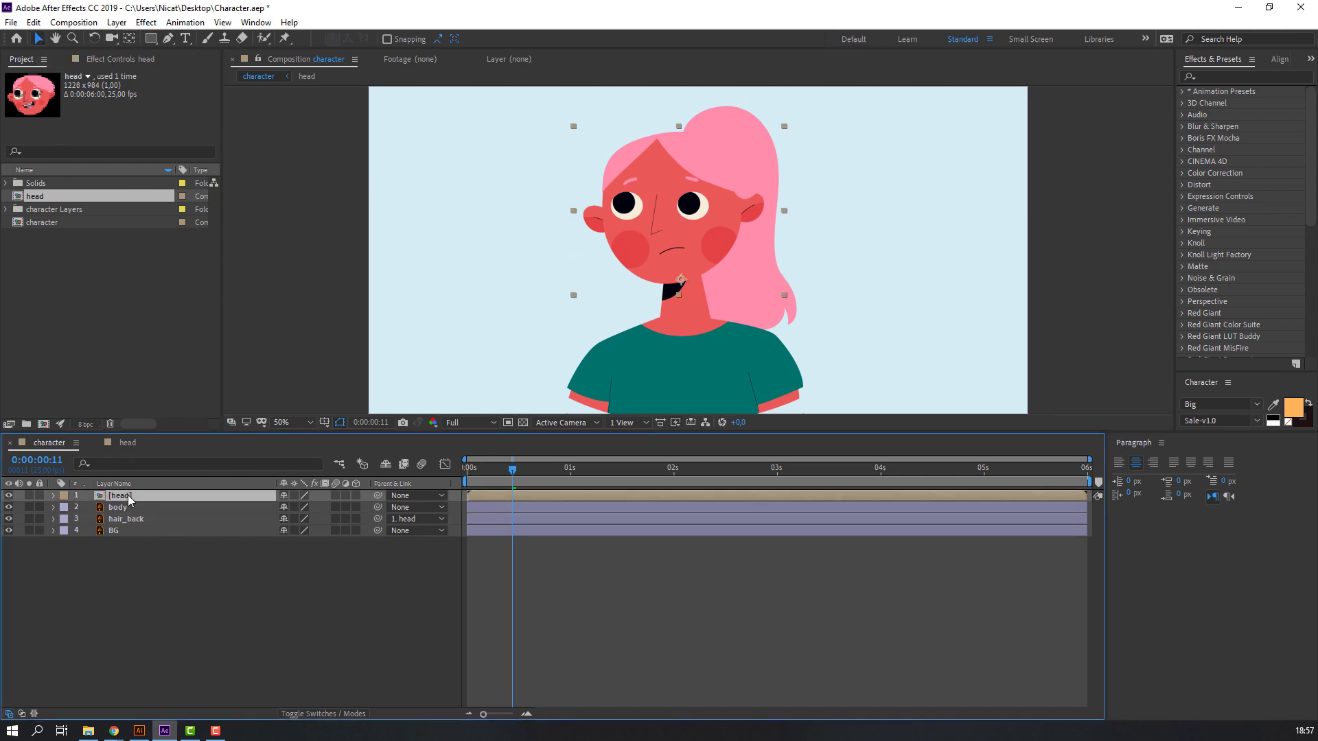
Rotate the head about 8 degrees at frame 11, then go to frame 19
{"action": "key", "text": "r"}
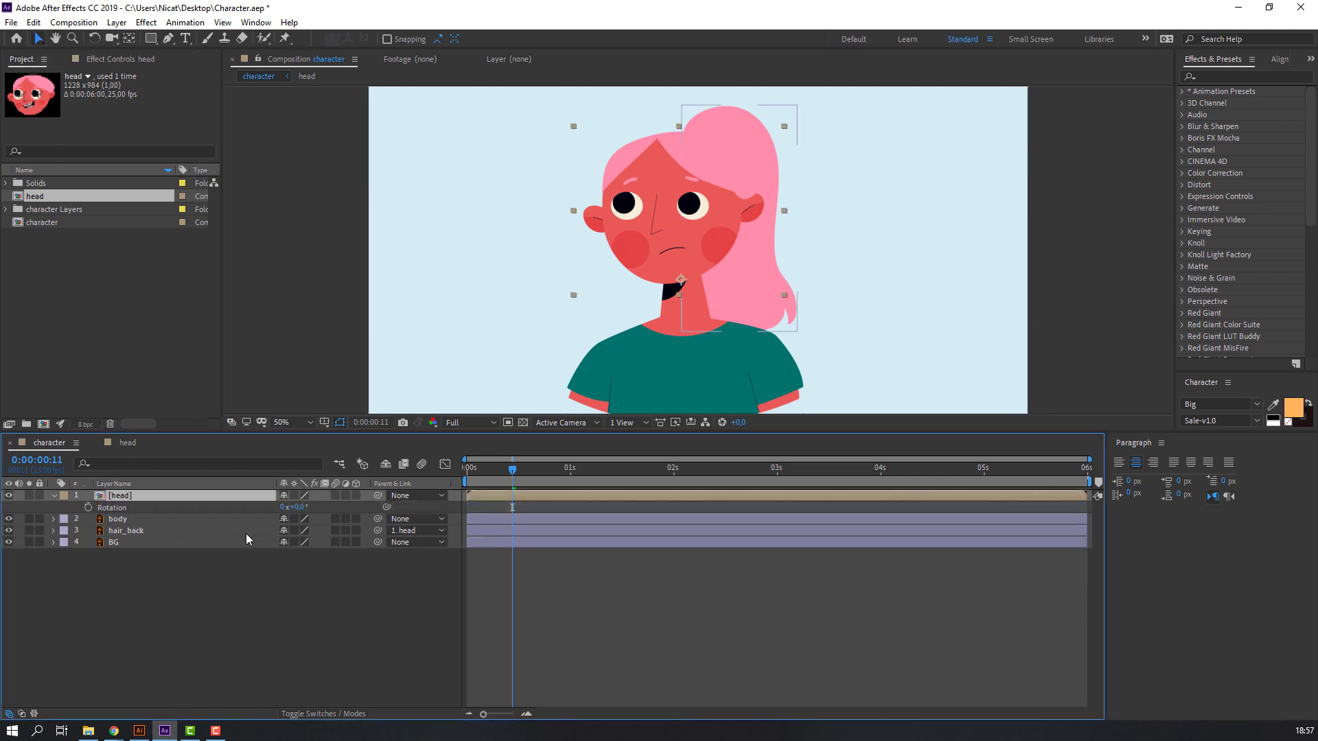
{"action": "left_click_drag", "start_coordinate": [293, 507], "coordinate": [302, 508]}
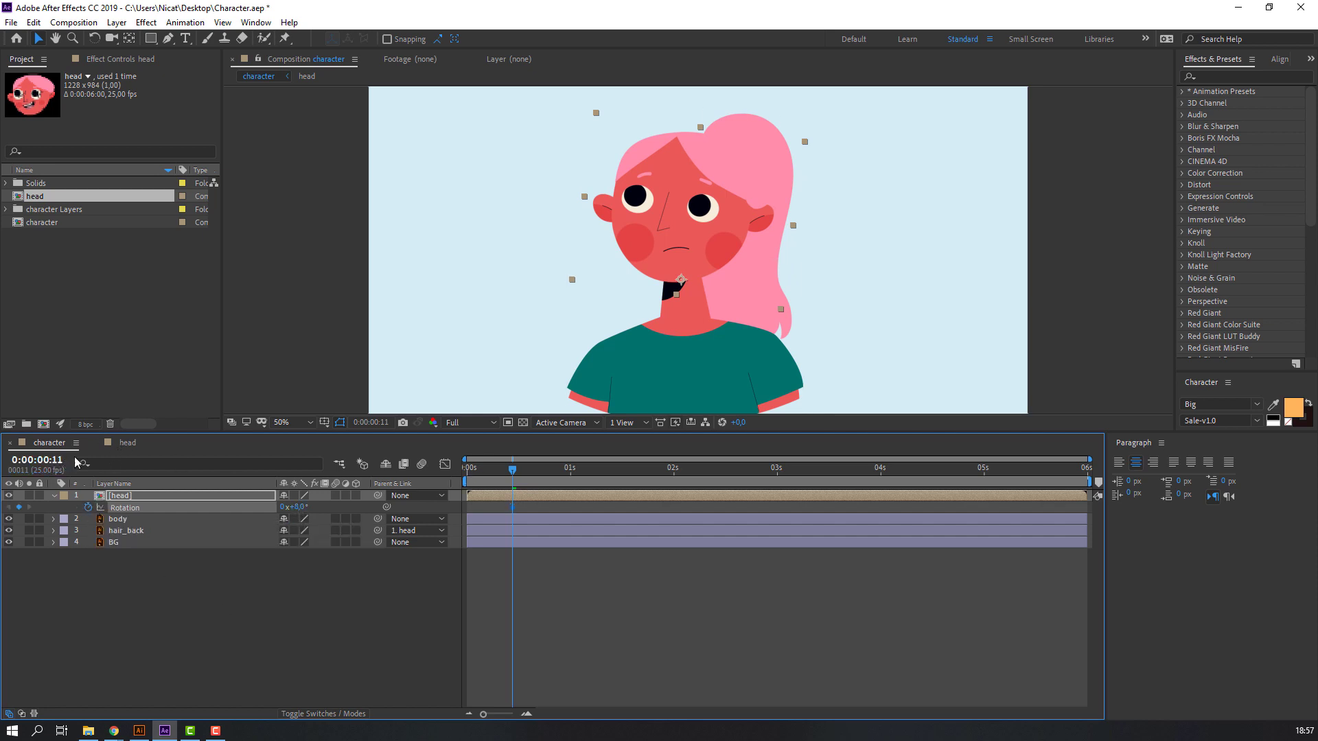
{"action": "left_click", "coordinate": [124, 442]}
{"action": "left_click_drag", "start_coordinate": [513, 469], "coordinate": [545, 471]}
{"action": "left_click", "coordinate": [549, 508]}
{"action": "left_click", "coordinate": [546, 508]}
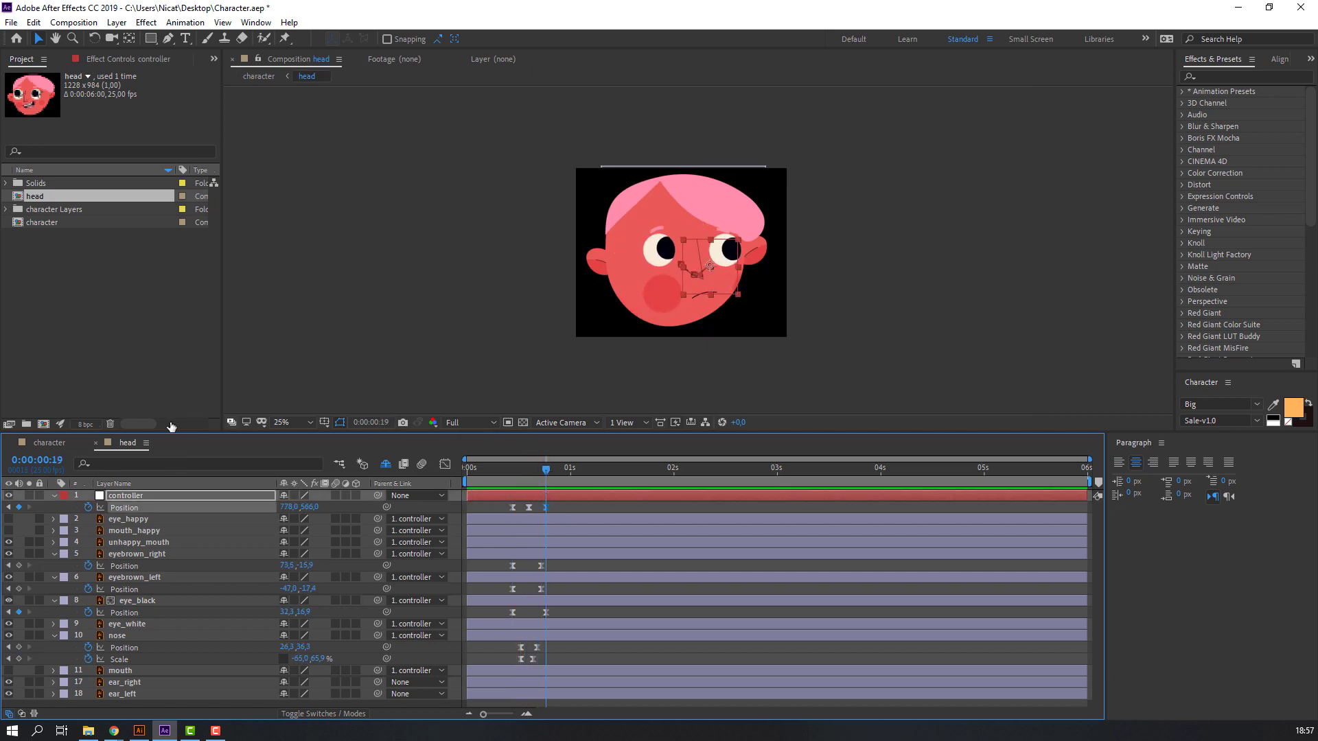
Add a head Rotation keyframe at frame 19, scrub the turn, and reveal Position
{"action": "left_click", "coordinate": [47, 443]}
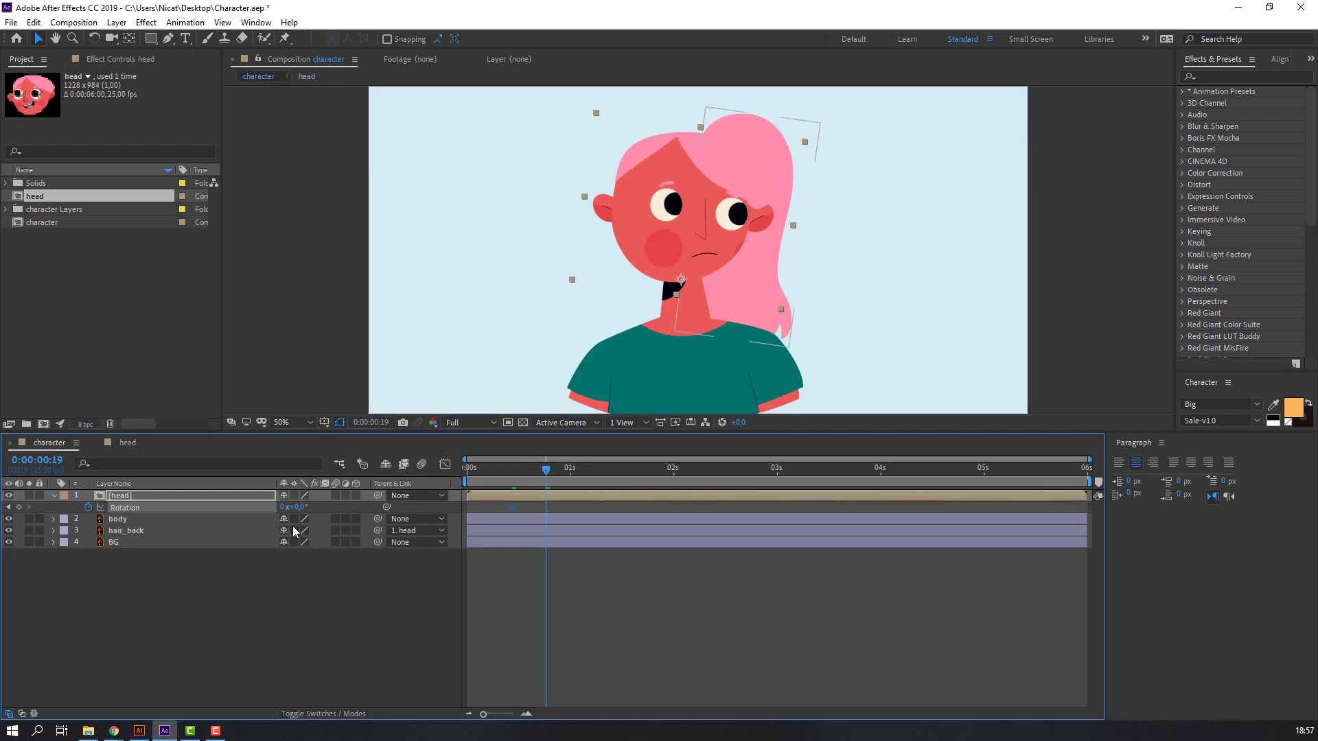
{"action": "left_click_drag", "start_coordinate": [297, 507], "coordinate": [292, 507]}
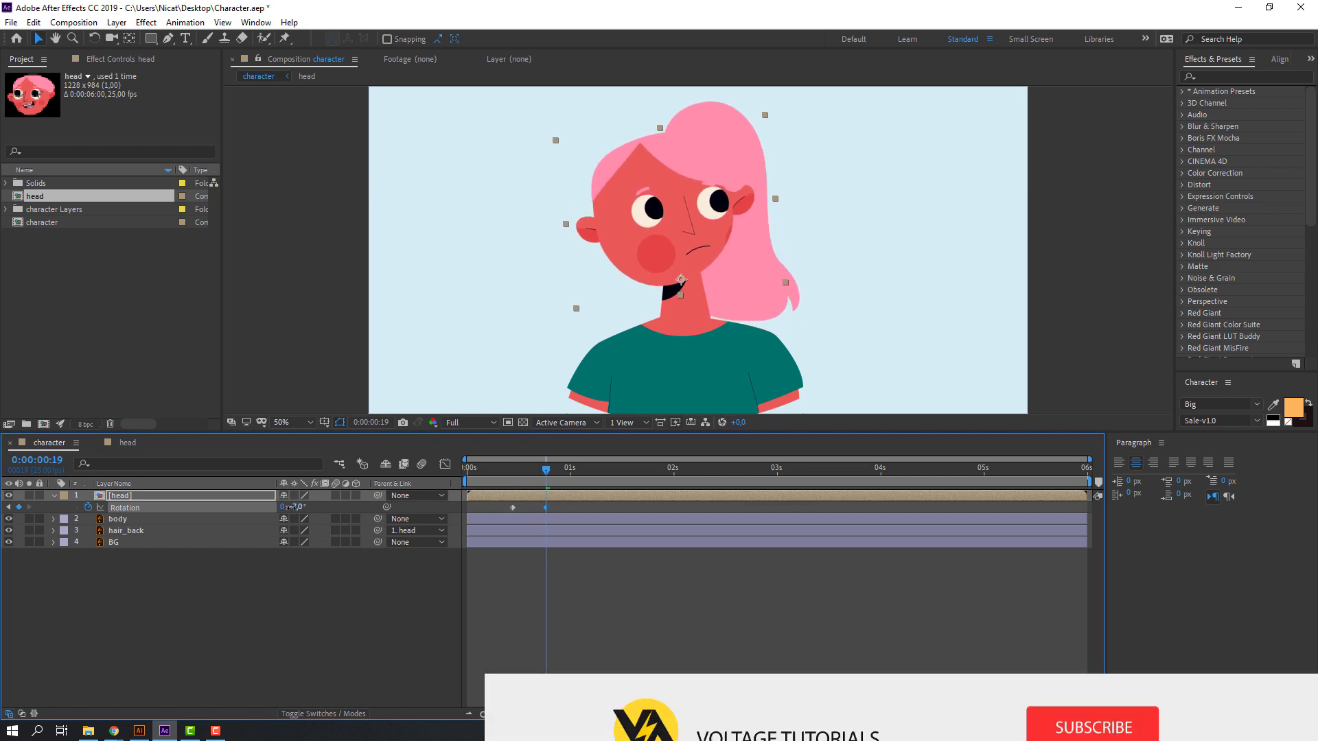
{"action": "left_click", "coordinate": [504, 469]}
{"action": "mouse_move", "coordinate": [504, 468]}
{"action": "left_mouse_down"}
{"action": "mouse_move", "coordinate": [564, 469]}
{"action": "mouse_move", "coordinate": [512, 473]}
{"action": "left_mouse_up"}
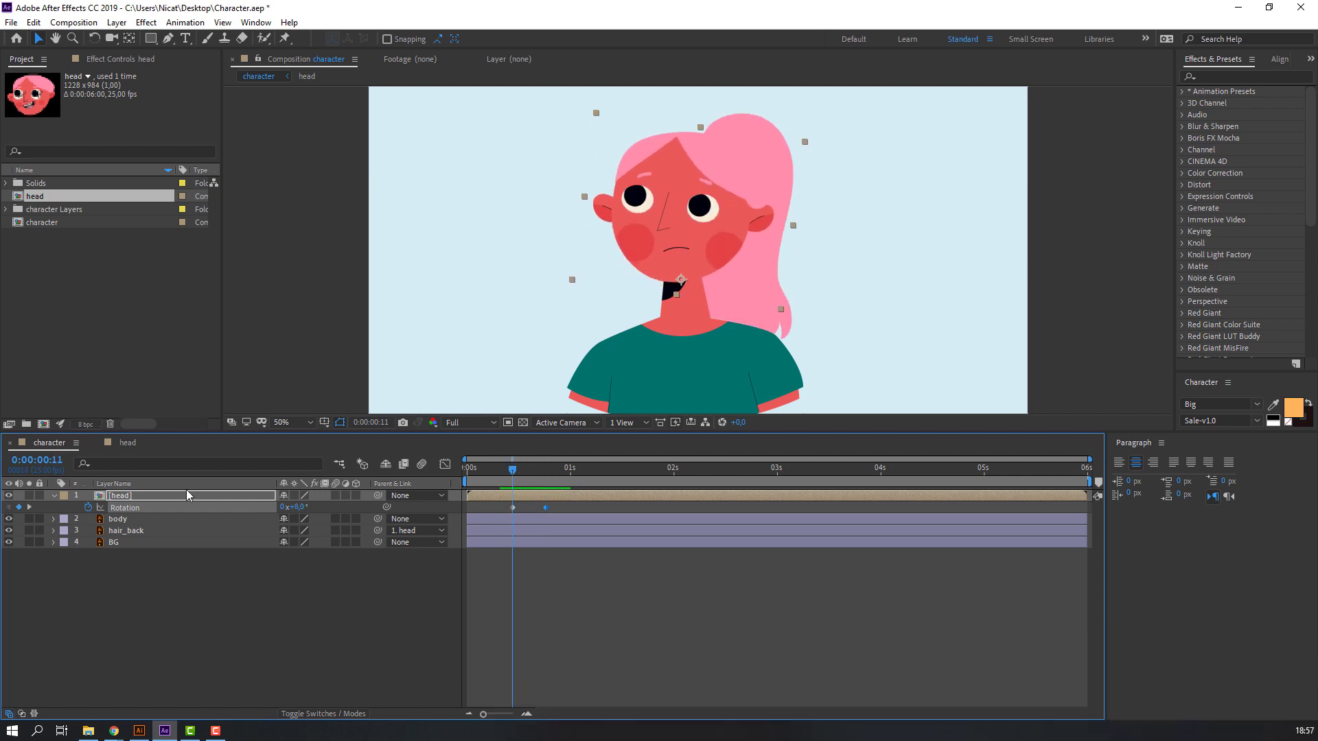
{"action": "key", "text": "shift+p"}
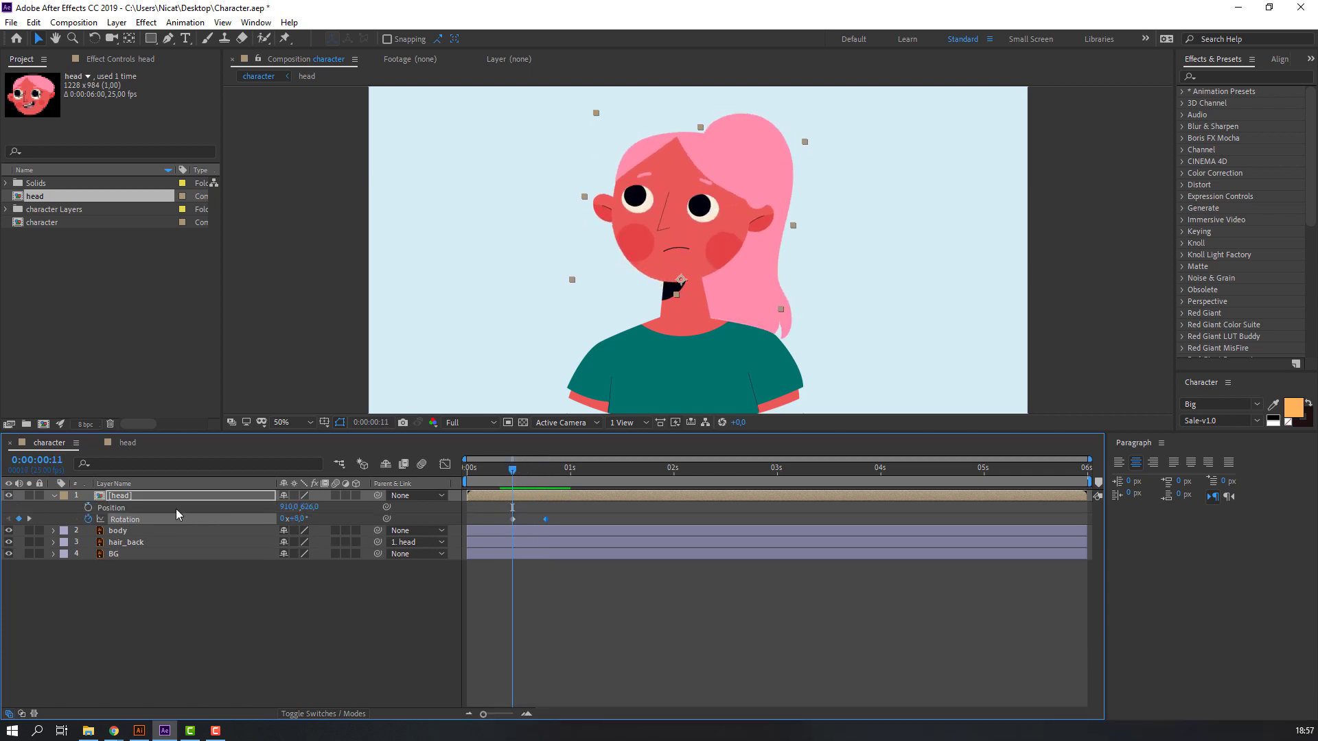
Keyframe head Position at frame 11, Y 646 at frame 15 and Y 626 at frame 19
{"action": "left_click", "coordinate": [89, 510]}
{"action": "left_click", "coordinate": [529, 469]}
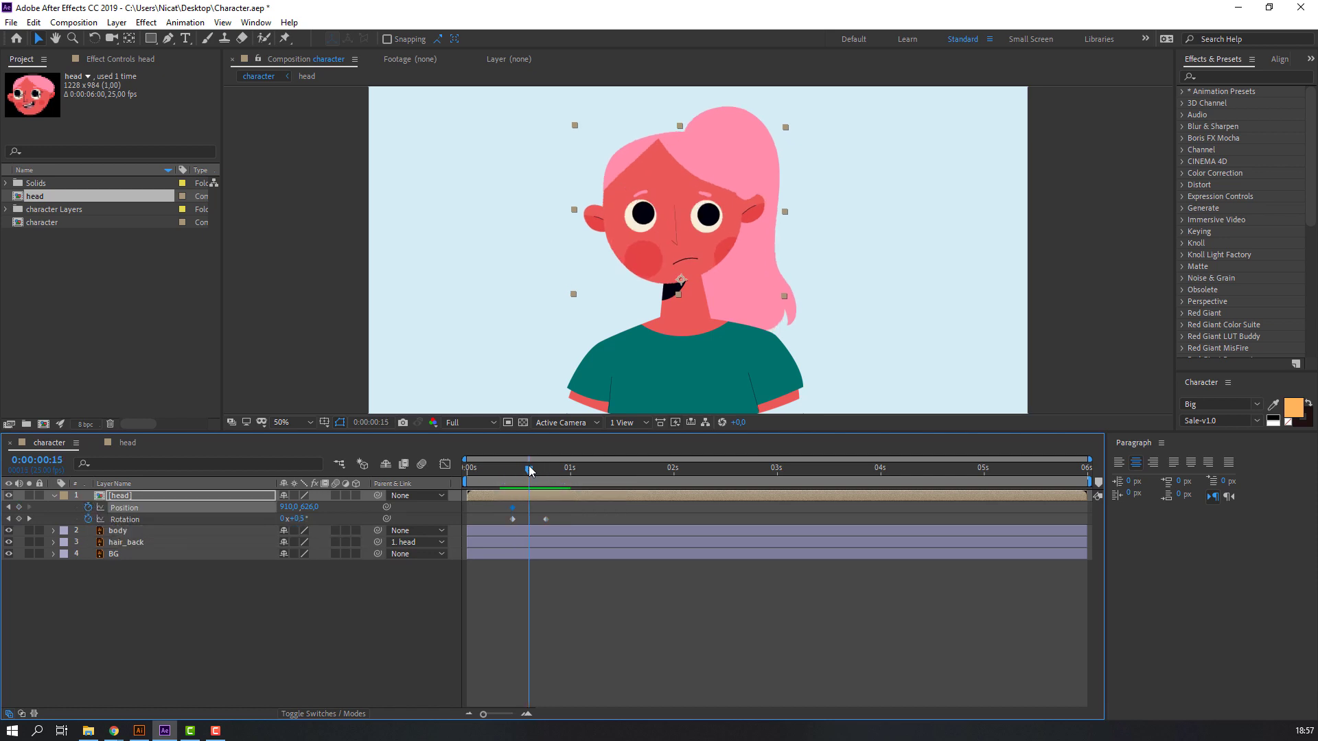
{"action": "left_click_drag", "start_coordinate": [308, 511], "coordinate": [321, 511]}
{"action": "left_click_drag", "start_coordinate": [529, 470], "coordinate": [545, 471]}
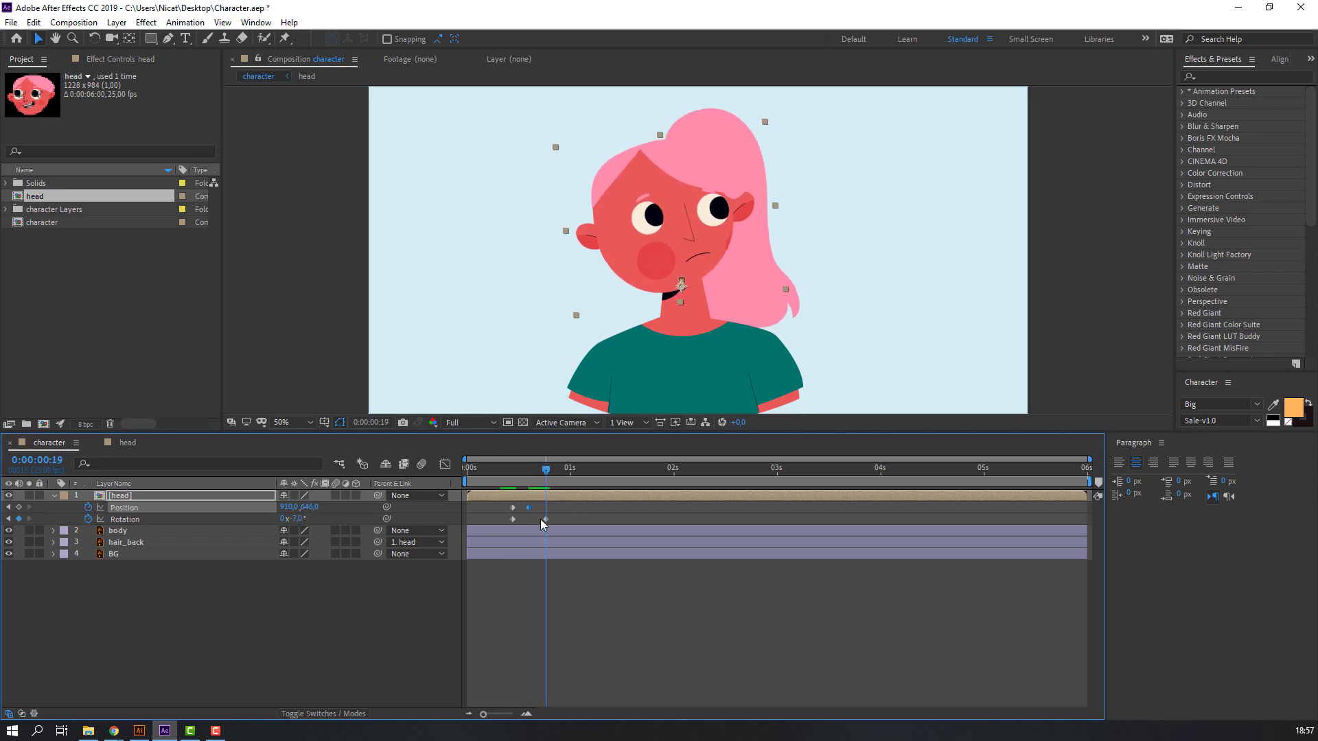
{"action": "left_click", "coordinate": [513, 507]}
{"action": "key", "text": "shift+Up"}
{"action": "key", "text": "shift+Up"}
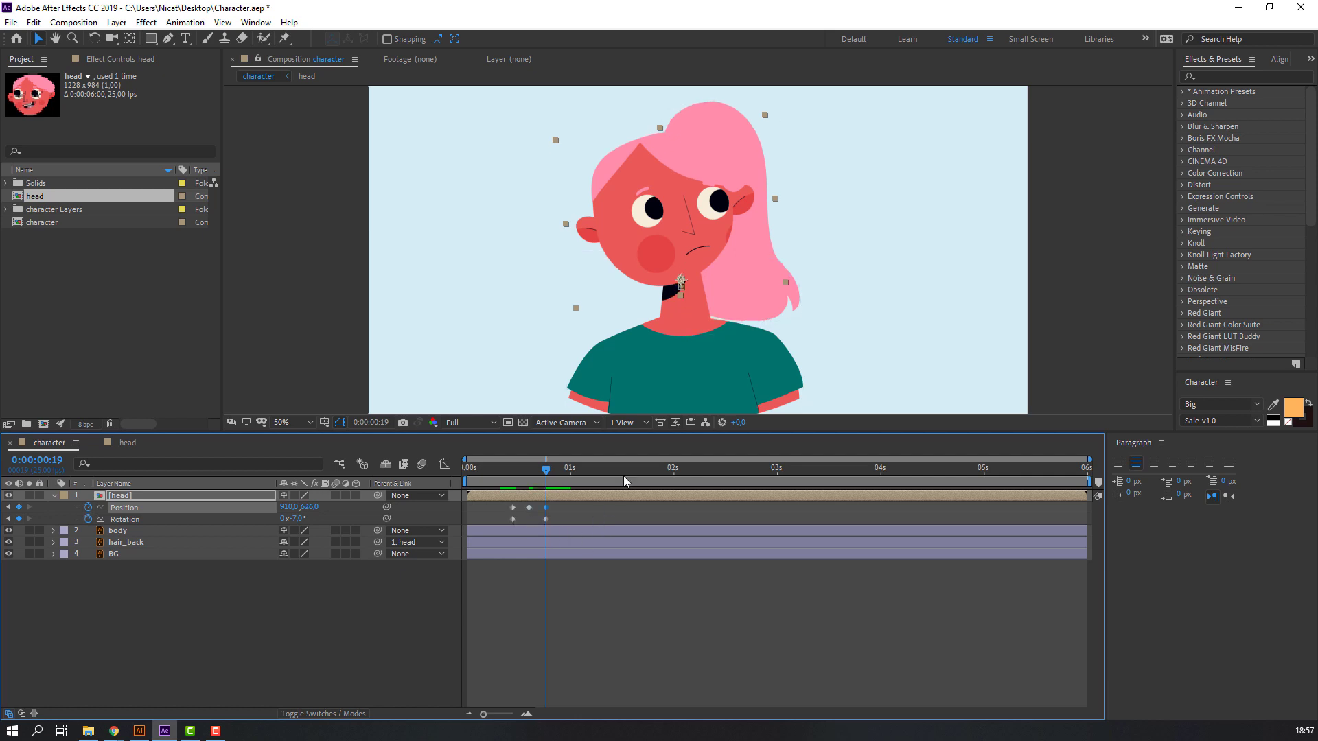
{"action": "mouse_move", "coordinate": [503, 470]}
{"action": "left_mouse_down"}
{"action": "mouse_move", "coordinate": [532, 471]}
{"action": "mouse_move", "coordinate": [500, 460]}
{"action": "left_mouse_up"}
Apply Easy Ease to all the head's Position and Rotation keyframes and preview
{"action": "left_click_drag", "start_coordinate": [590, 510], "coordinate": [514, 522]}
{"action": "right_click", "coordinate": [512, 519]}
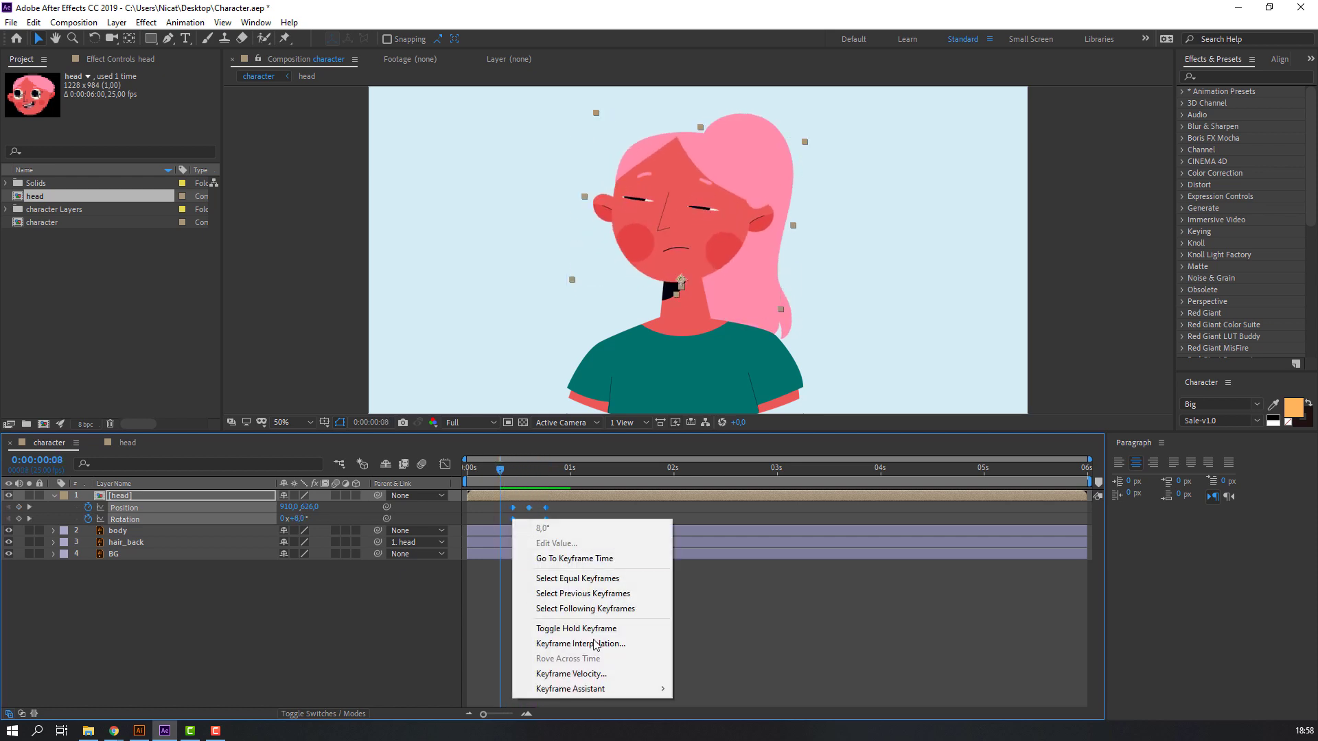
{"action": "mouse_move", "coordinate": [604, 688]}
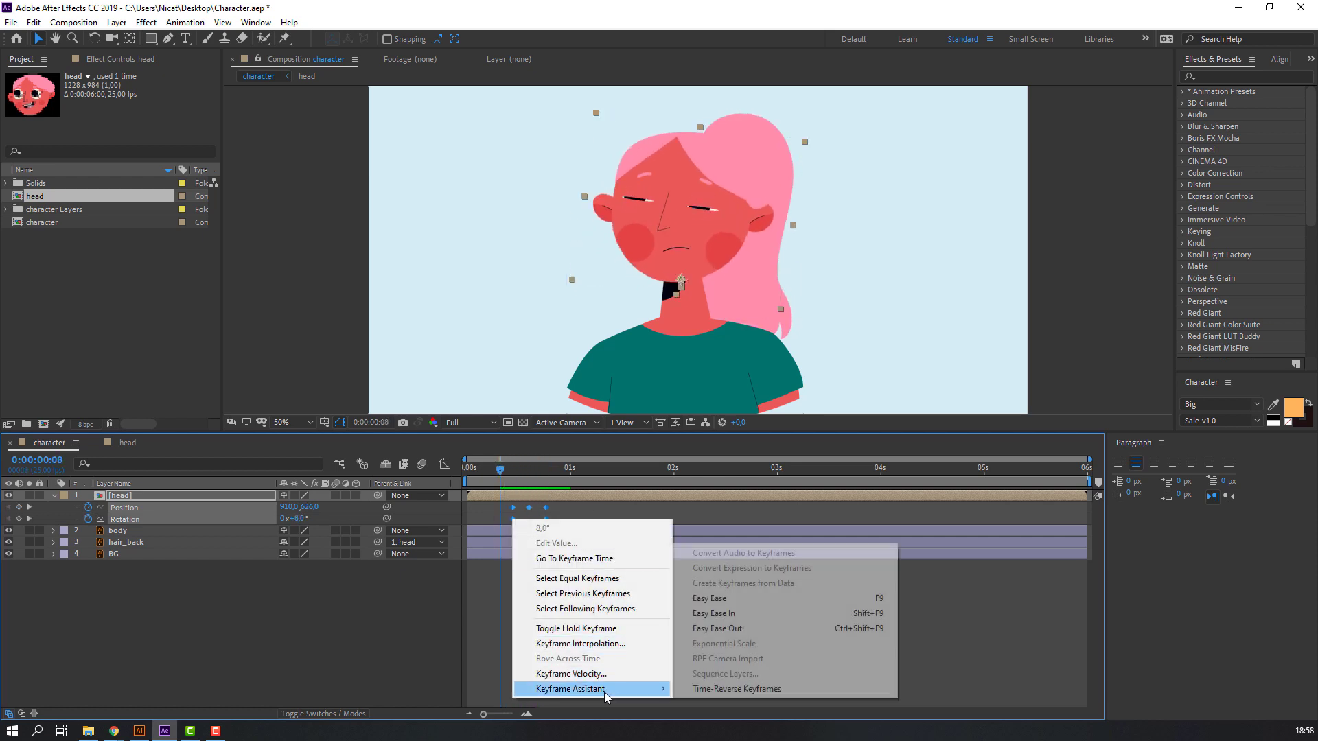
{"action": "left_click", "coordinate": [722, 598]}
{"action": "left_click", "coordinate": [640, 617]}
{"action": "key", "text": "space"}
{"action": "key", "text": "space"}
{"action": "key", "text": "space"}
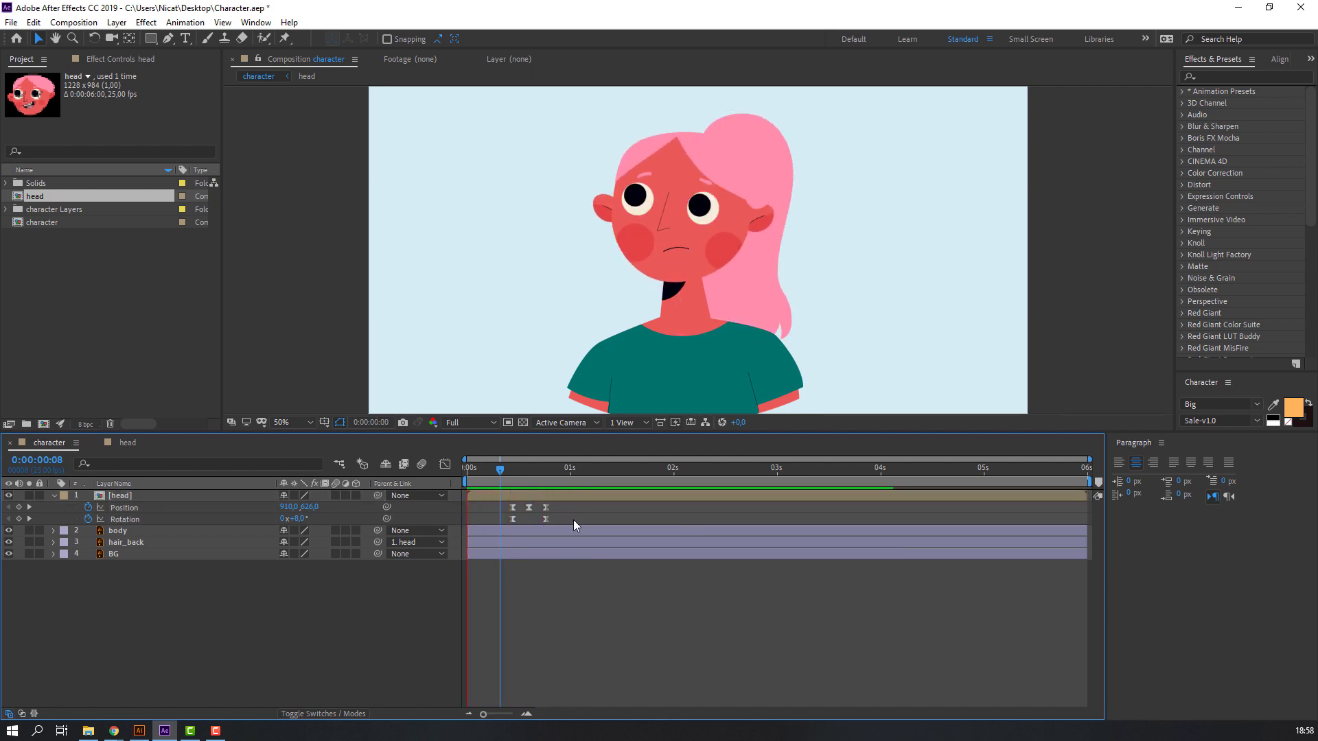
{"action": "left_click_drag", "start_coordinate": [505, 468], "coordinate": [512, 468]}
Keyframe hair_back's Position and Rotation at frame 11, then shift it left and tilt it at the turn's end
{"action": "left_click", "coordinate": [133, 542]}
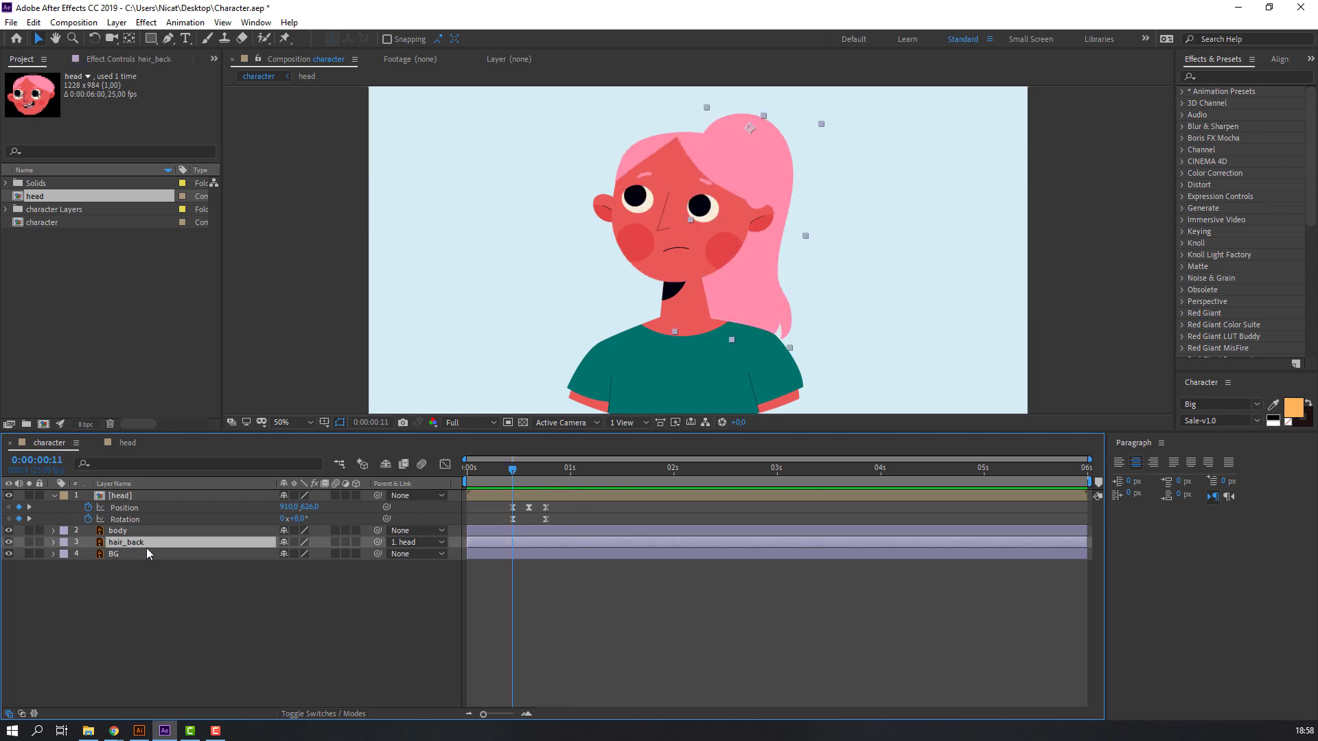
{"action": "key", "text": "r"}
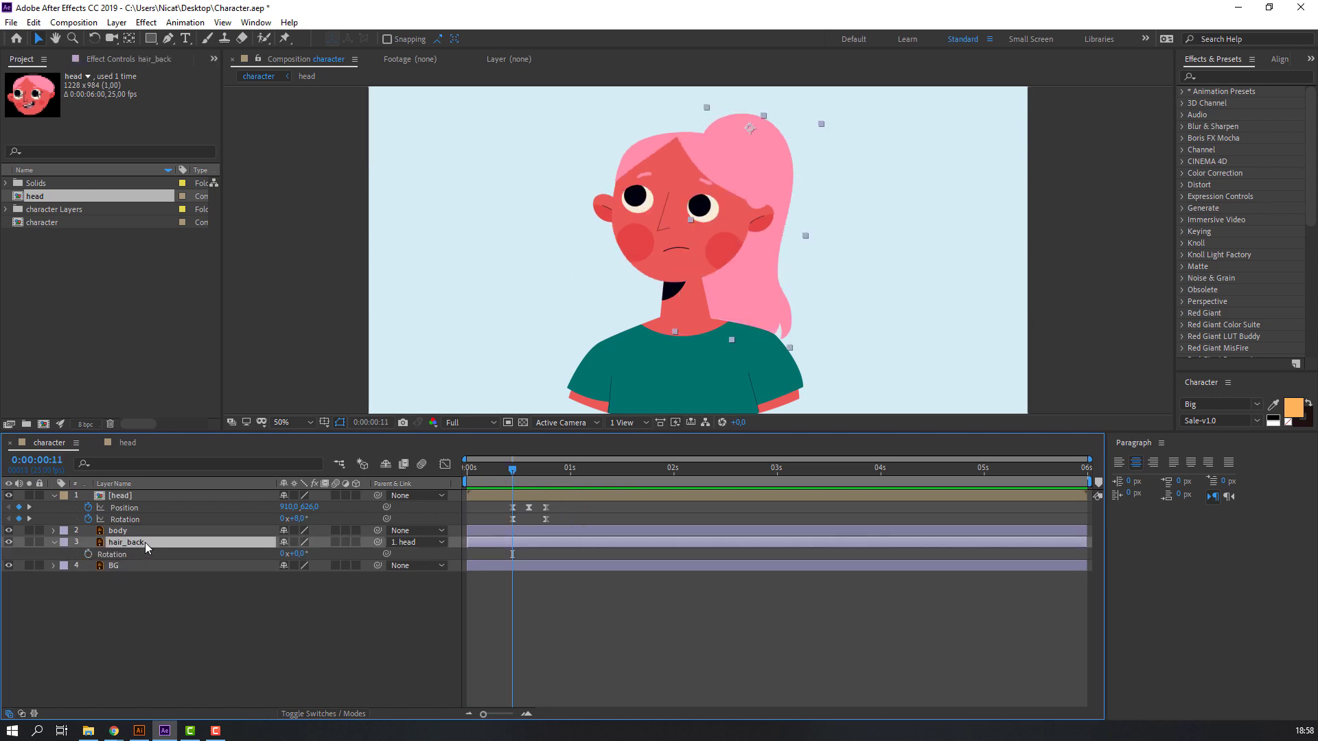
{"action": "key", "text": "shift+p"}
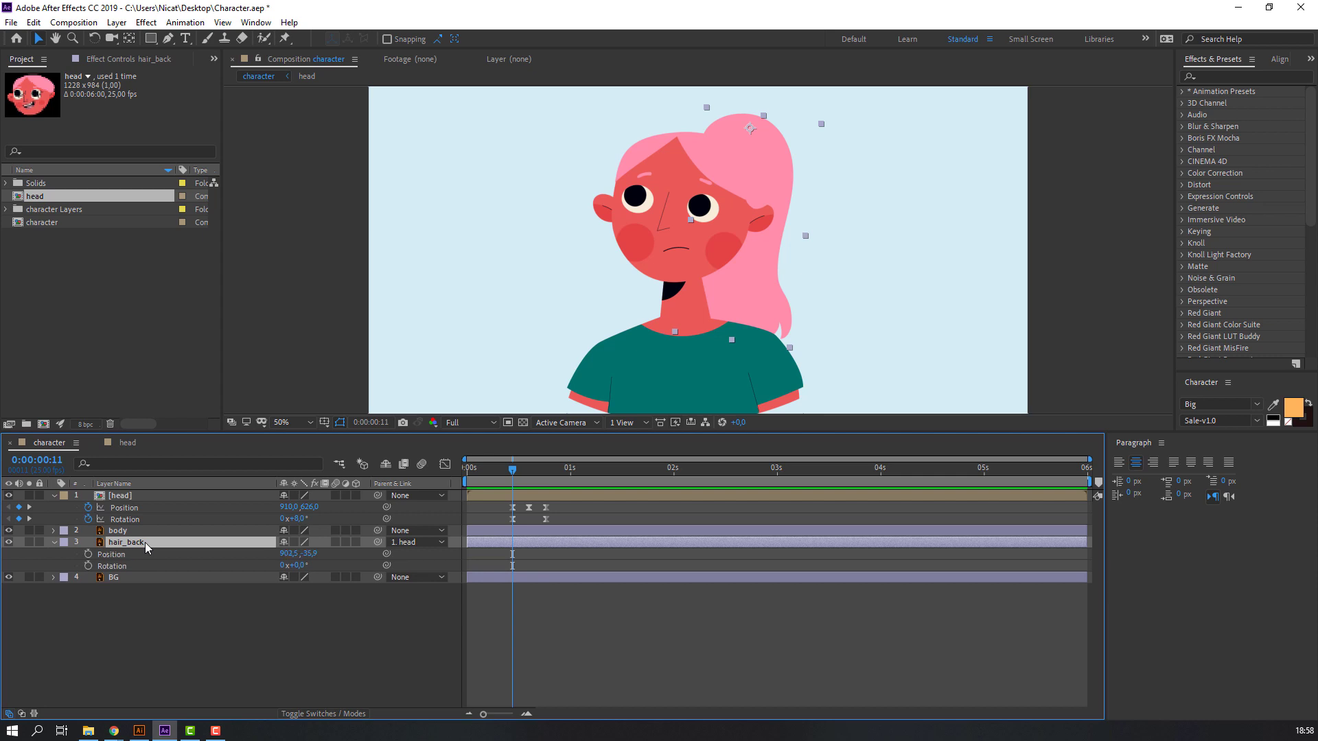
{"action": "left_click", "coordinate": [89, 554]}
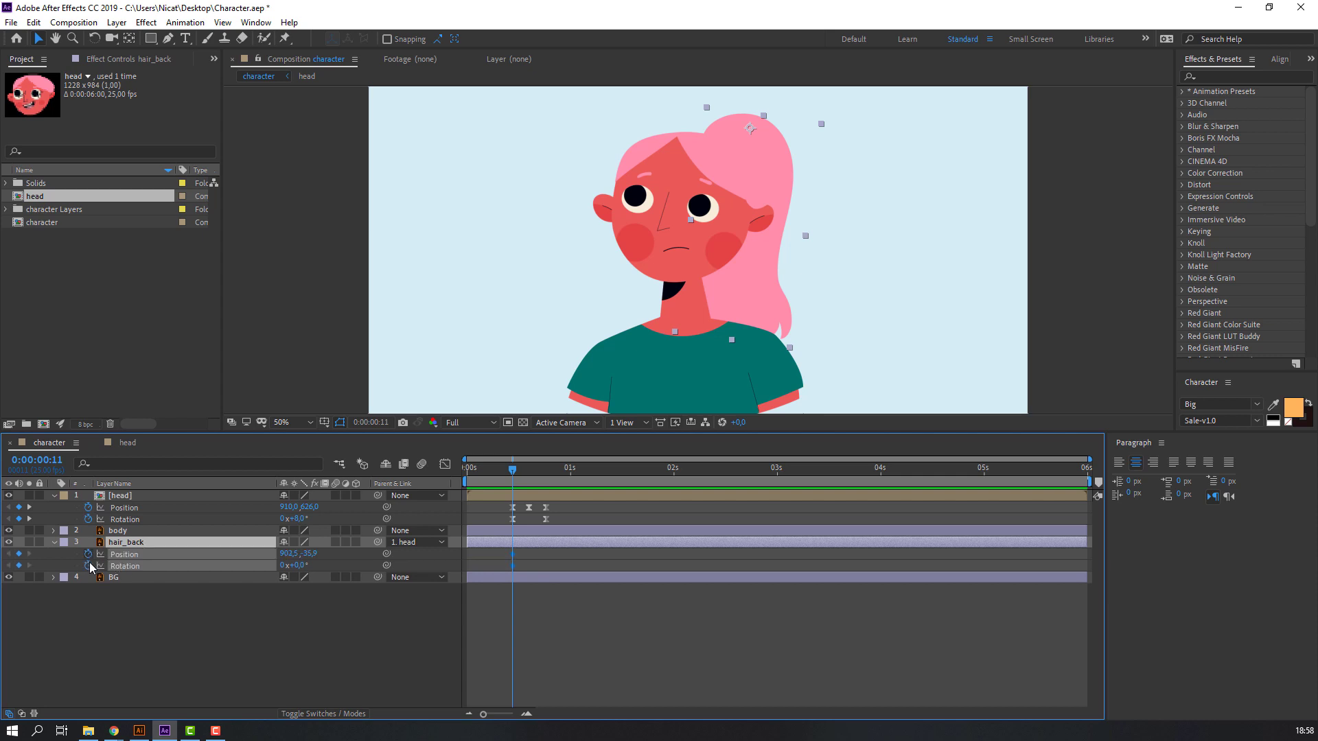
{"action": "left_click", "coordinate": [89, 566]}
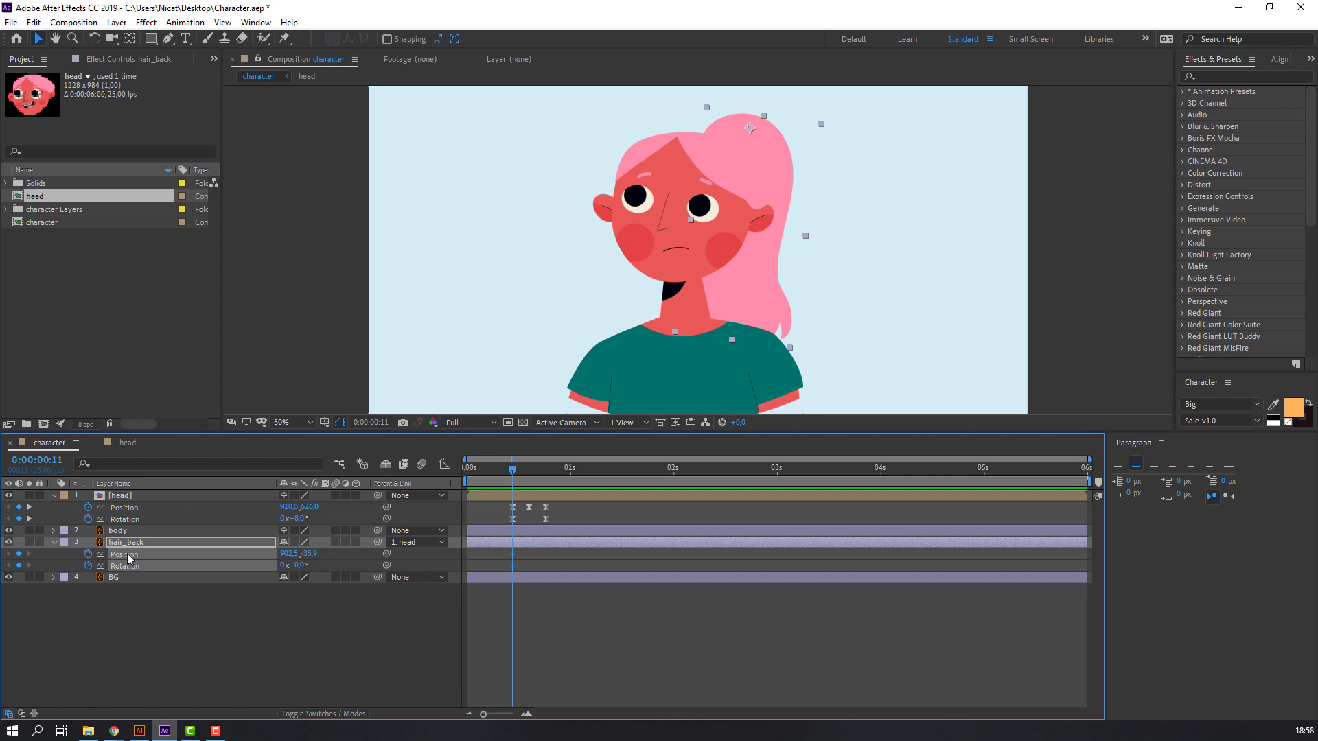
{"action": "left_click_drag", "start_coordinate": [517, 468], "coordinate": [546, 472]}
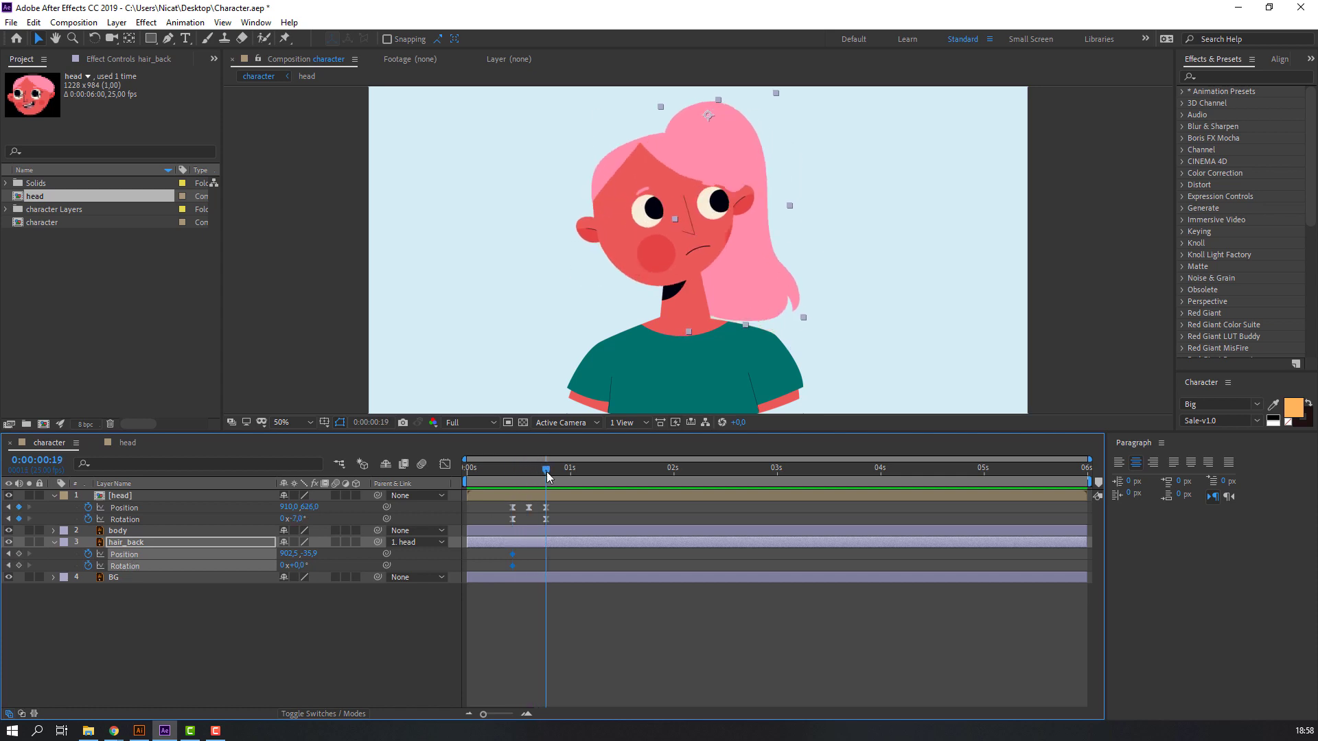
{"action": "left_click", "coordinate": [291, 657]}
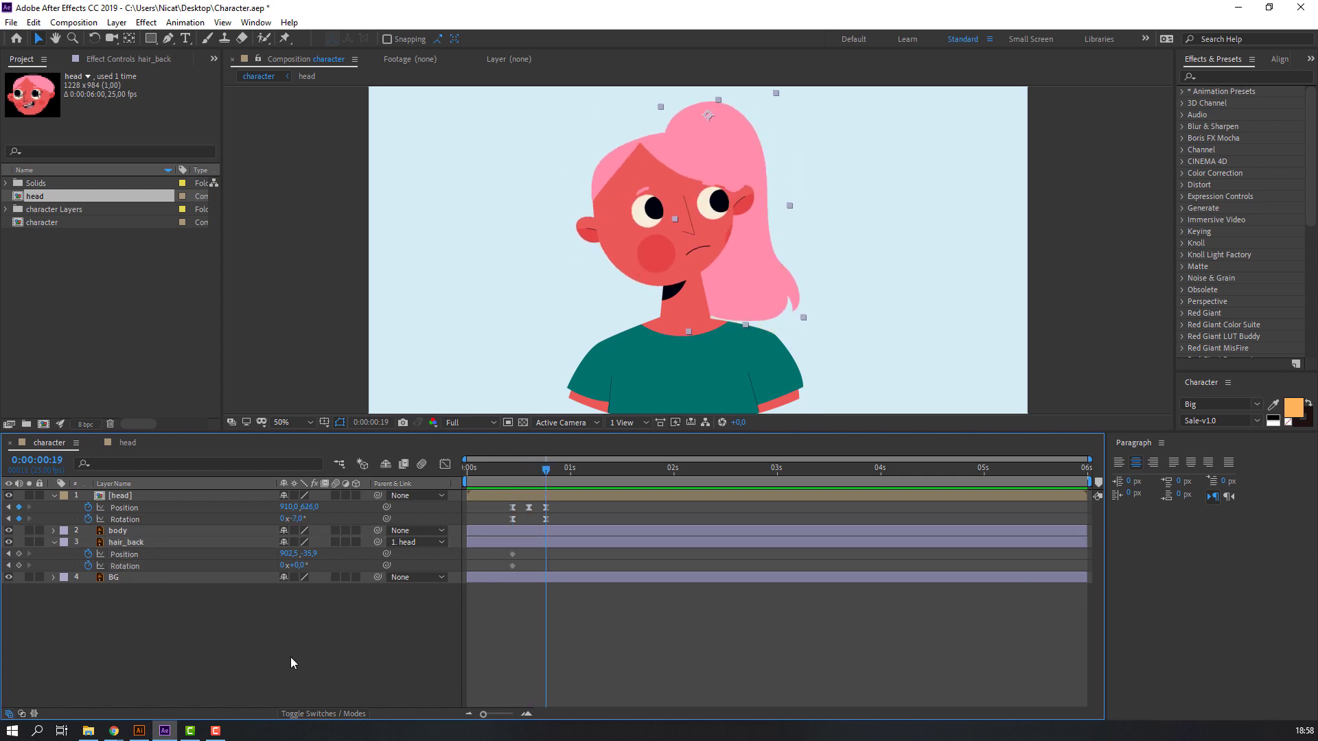
{"action": "left_click_drag", "start_coordinate": [289, 554], "coordinate": [7, 556]}
{"action": "mouse_move", "coordinate": [288, 553]}
{"action": "left_mouse_down"}
{"action": "mouse_move", "coordinate": [329, 554]}
{"action": "mouse_move", "coordinate": [310, 557]}
{"action": "left_mouse_up"}
{"action": "left_click_drag", "start_coordinate": [490, 471], "coordinate": [550, 471]}
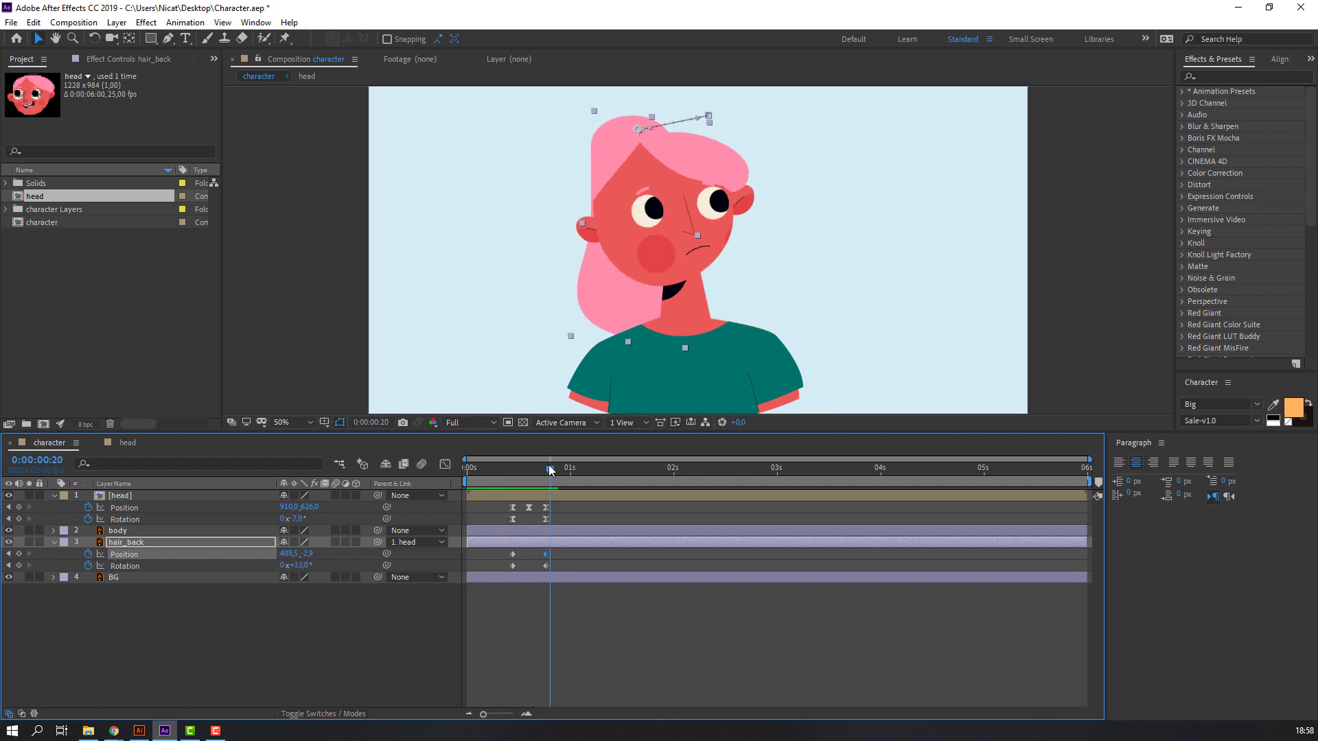
Apply Easy Ease to the hair_back keyframes, offset their timing, and preview
{"action": "left_click", "coordinate": [512, 565]}
{"action": "right_click", "coordinate": [512, 565]}
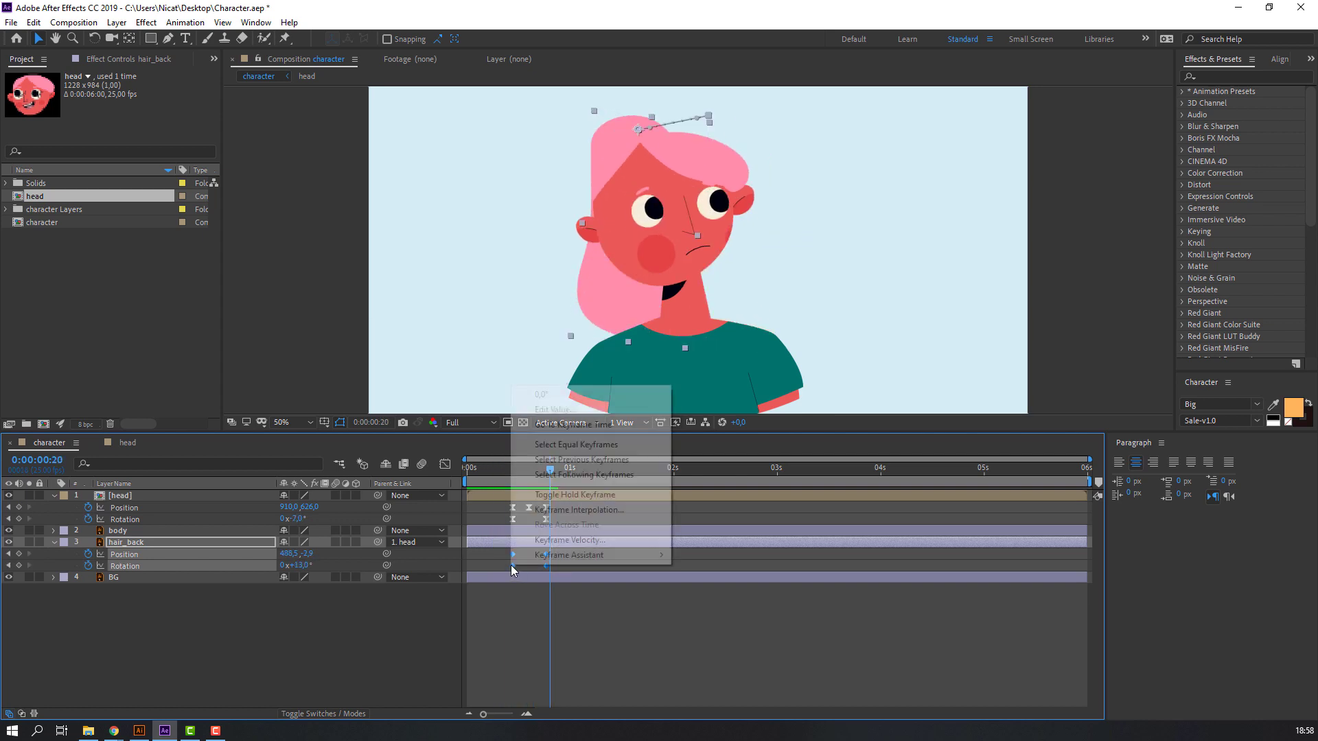
{"action": "mouse_move", "coordinate": [594, 556]}
{"action": "left_click", "coordinate": [693, 599]}
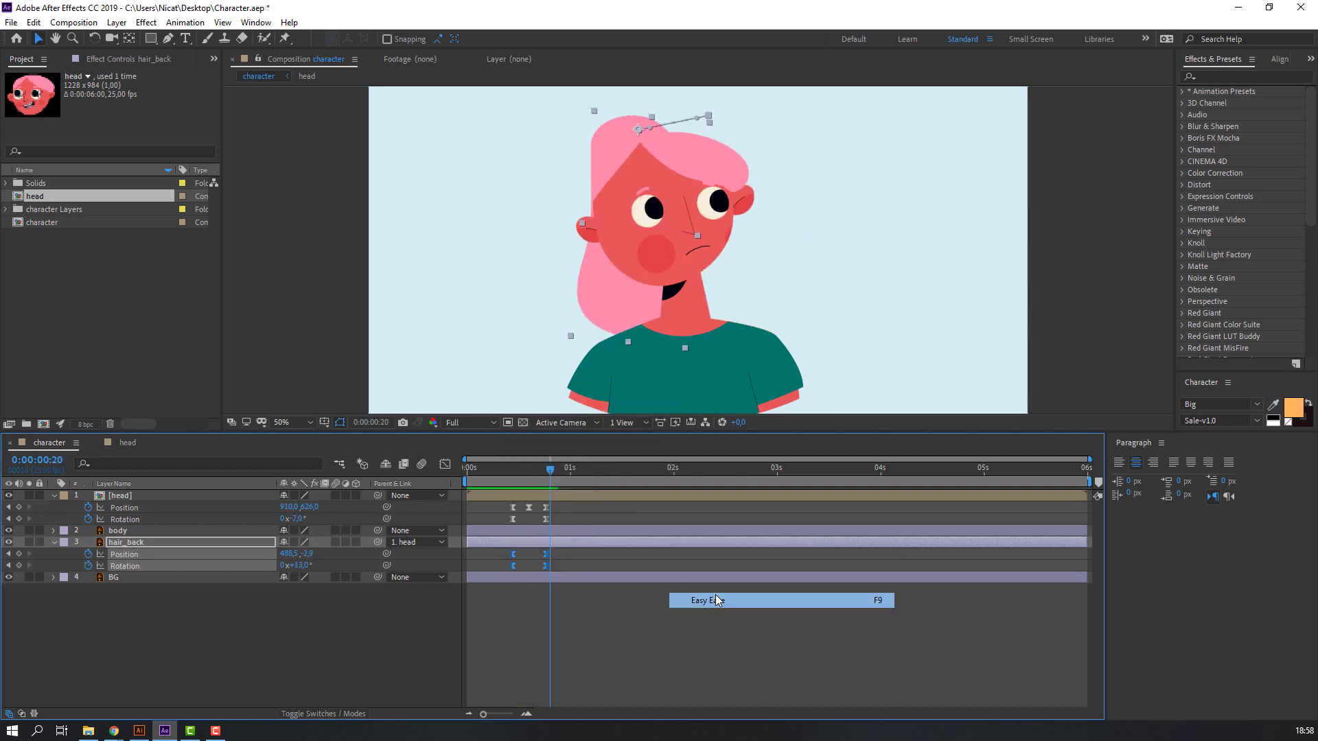
{"action": "key", "text": "space"}
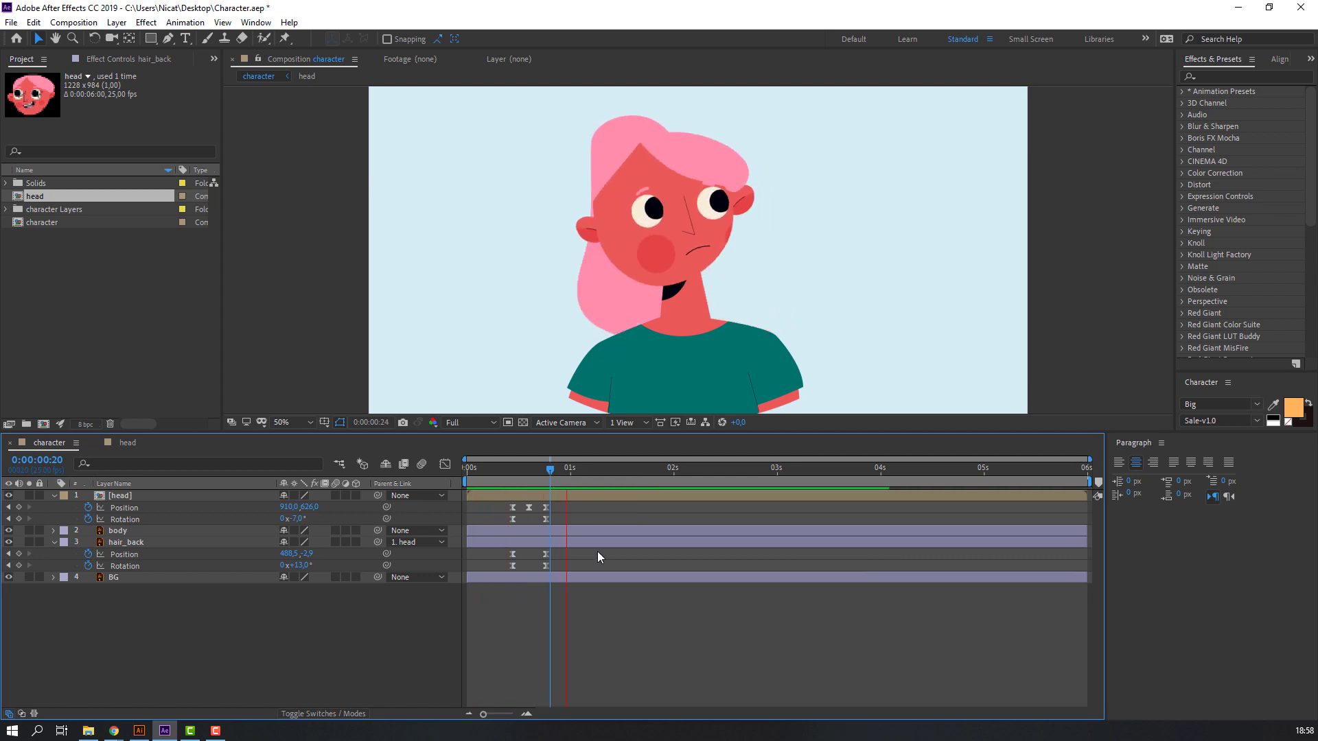
{"action": "left_click_drag", "start_coordinate": [597, 550], "coordinate": [506, 567]}
{"action": "key", "text": "space"}
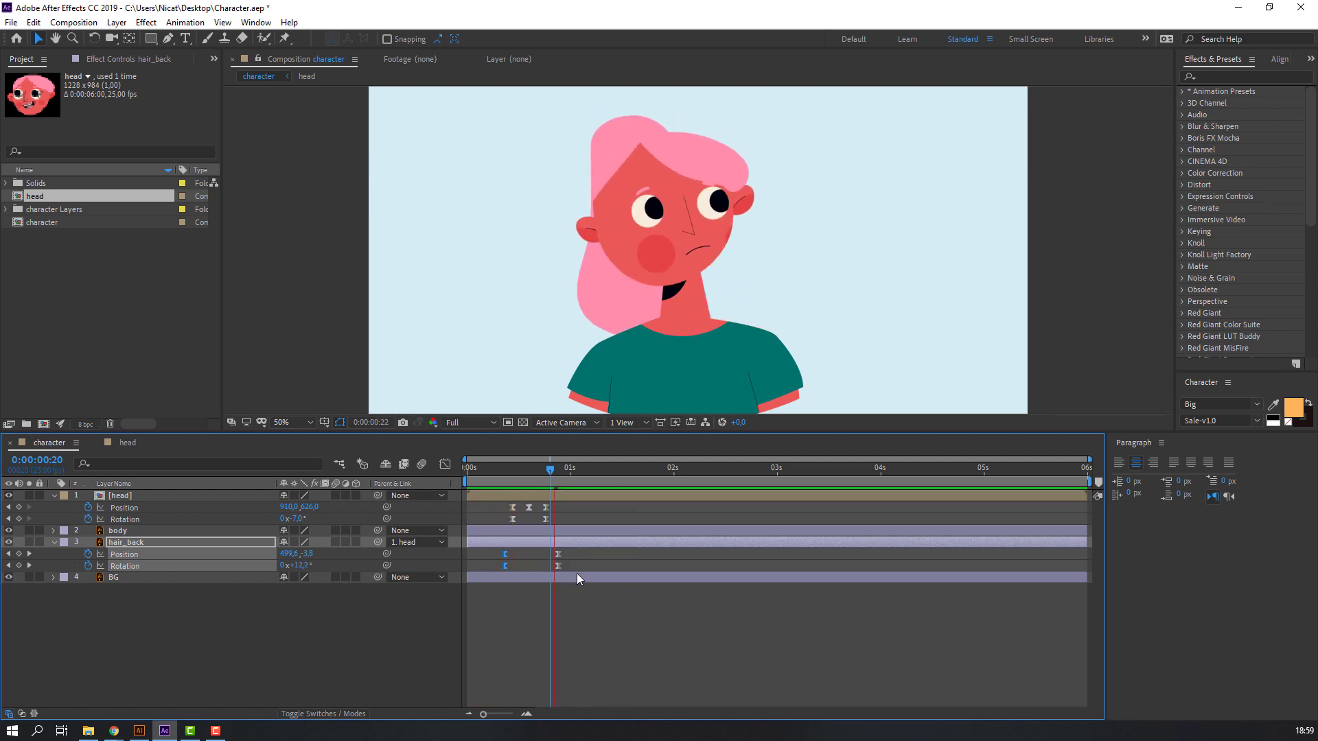
{"action": "key", "text": "space"}
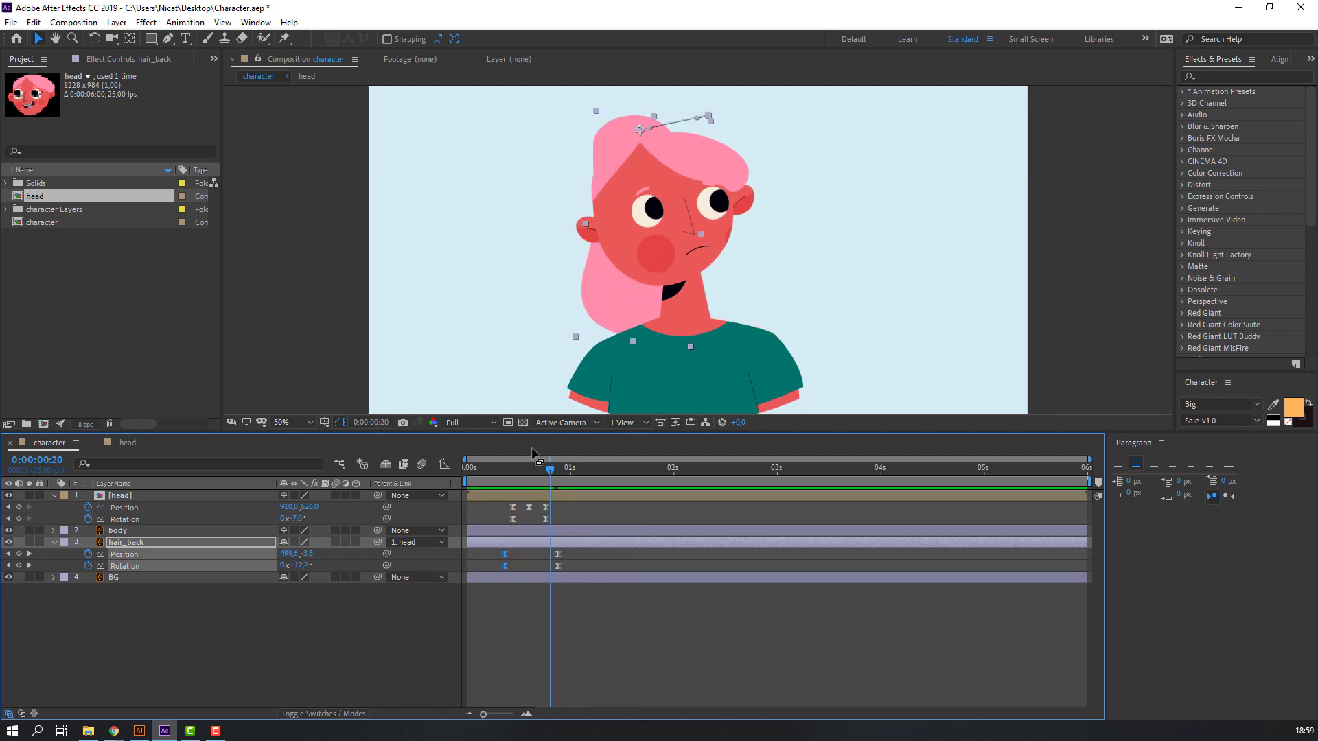
In the head comp, set Position keyframes for ear_left and ear_right at frame 11
{"action": "left_click", "coordinate": [125, 443]}
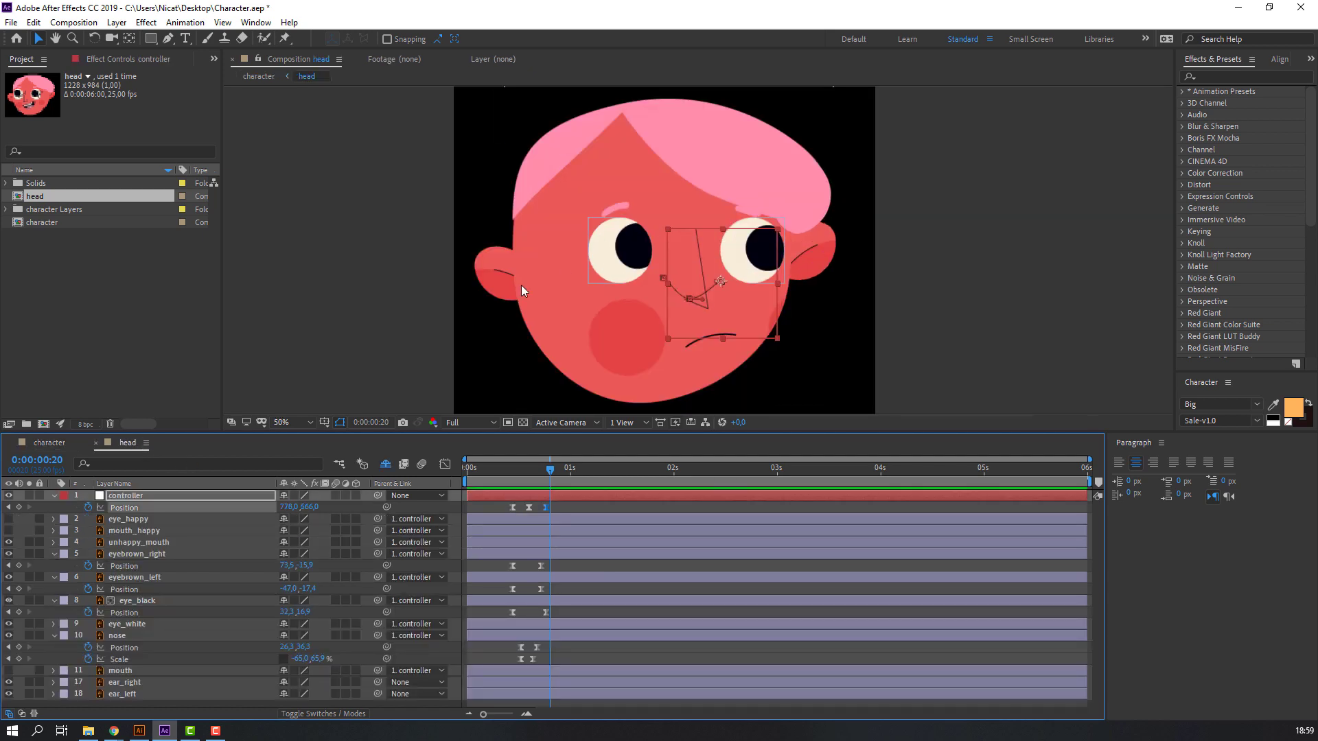
{"action": "left_click", "coordinate": [491, 273]}
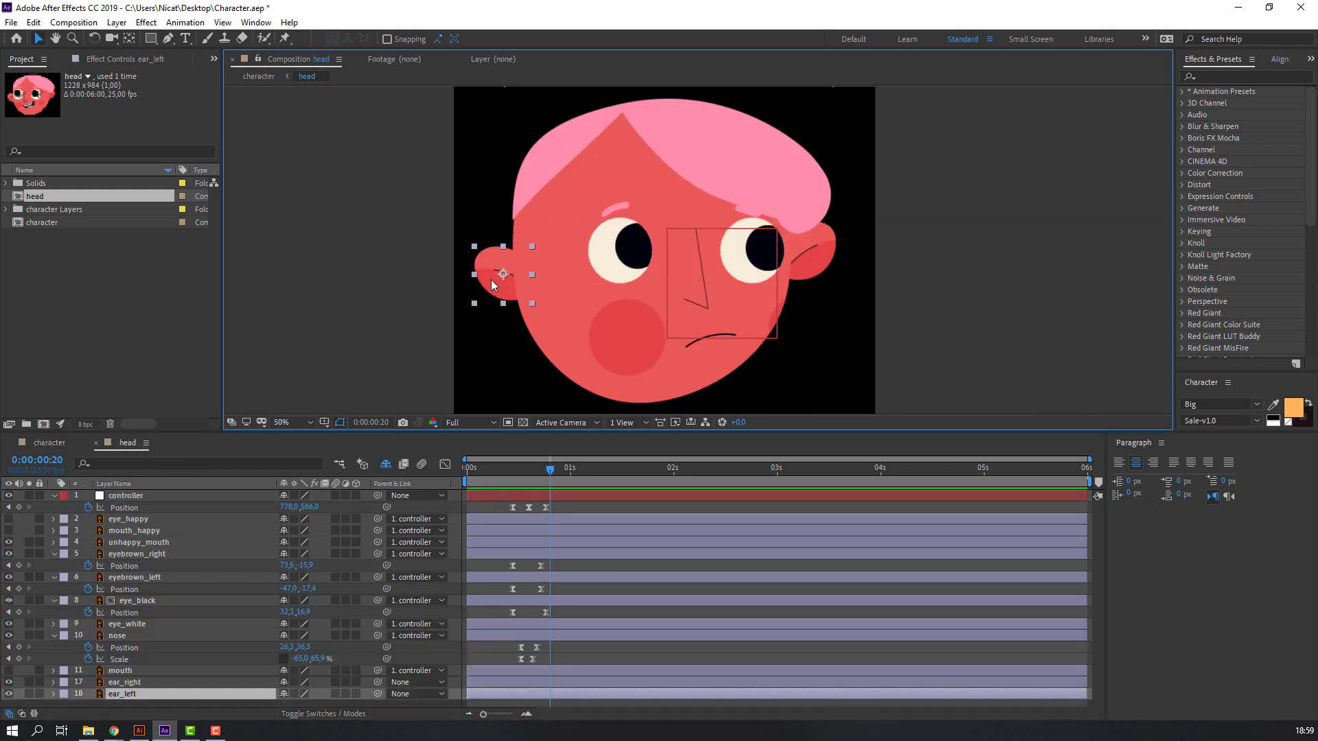
{"action": "left_click", "coordinate": [836, 244], "text": "shift"}
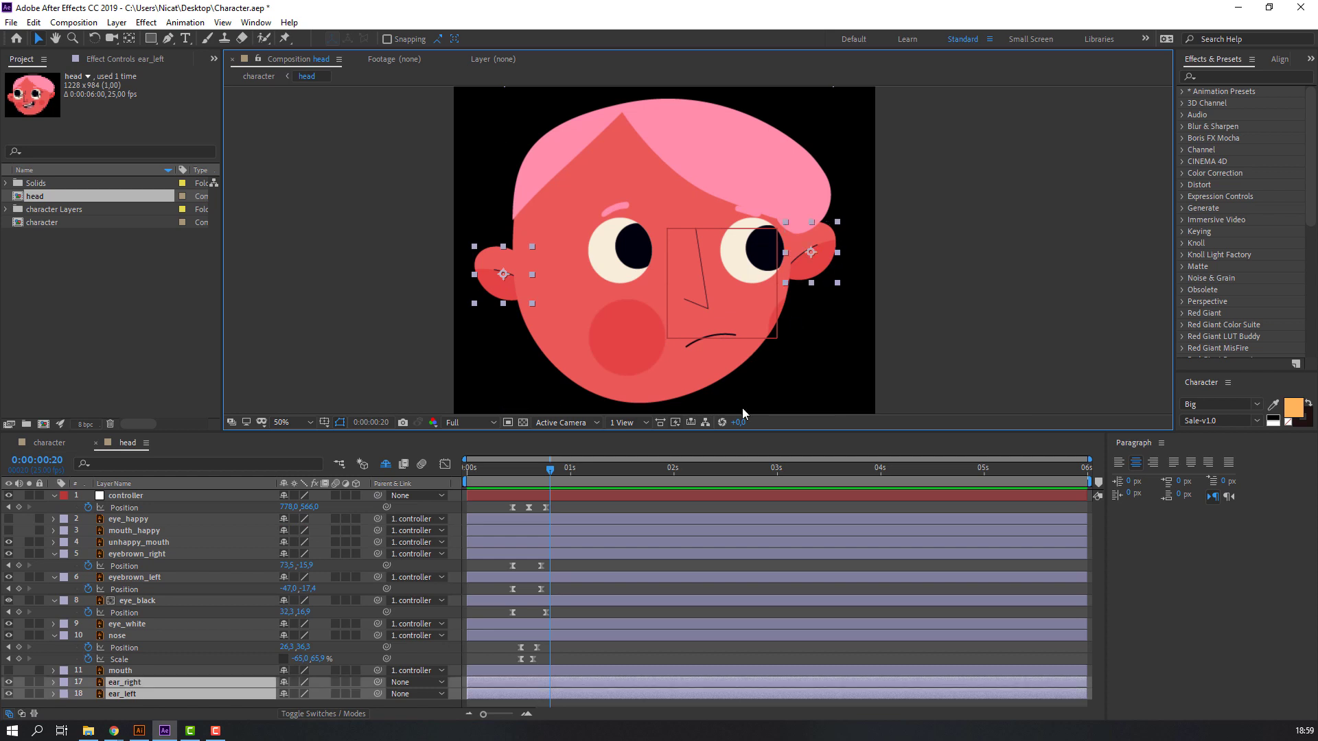
{"action": "left_click_drag", "start_coordinate": [537, 474], "coordinate": [513, 481]}
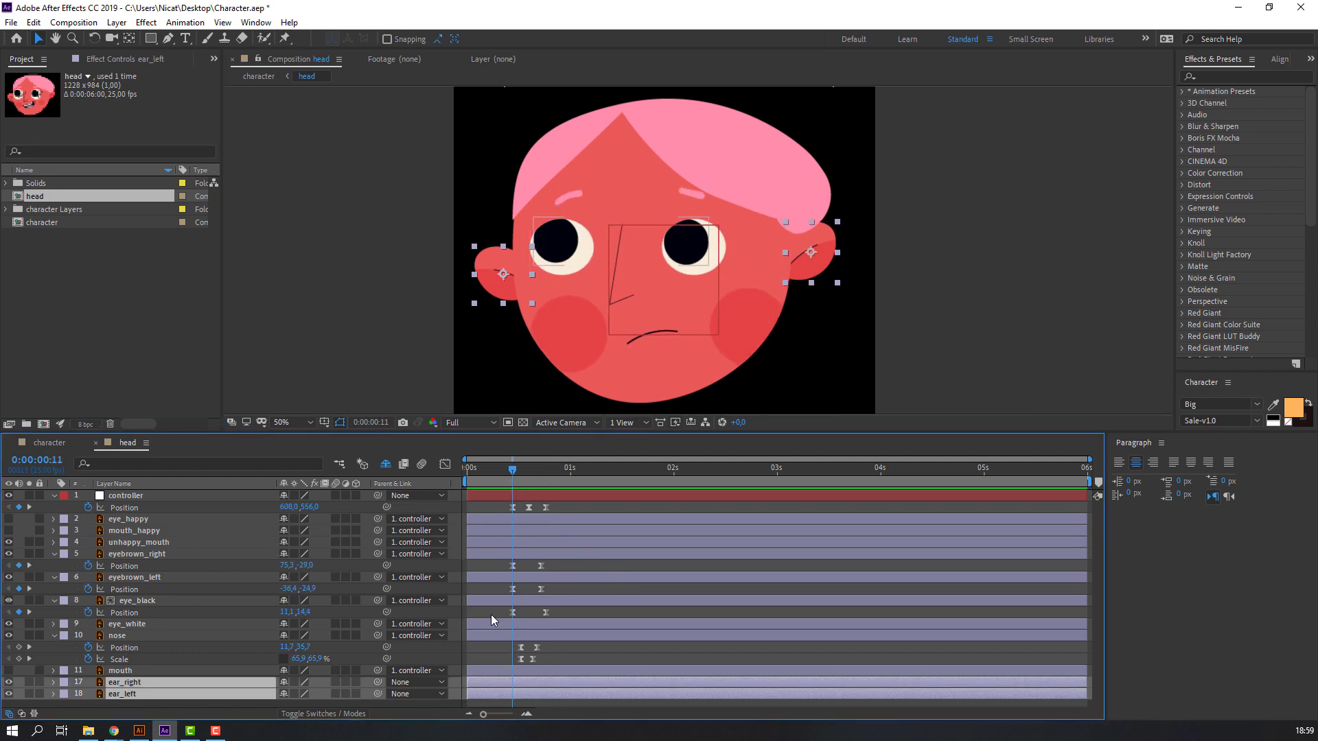
{"action": "key", "text": "p"}
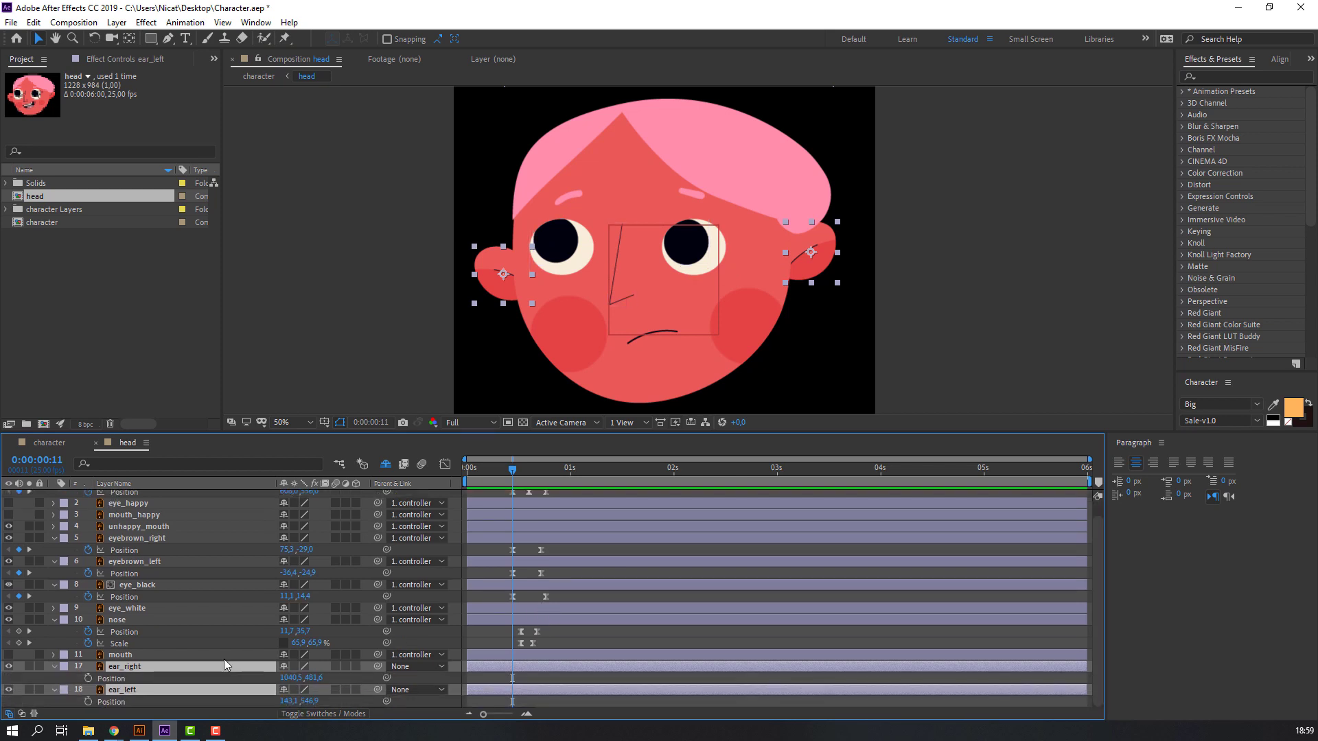
{"action": "left_click", "coordinate": [88, 679]}
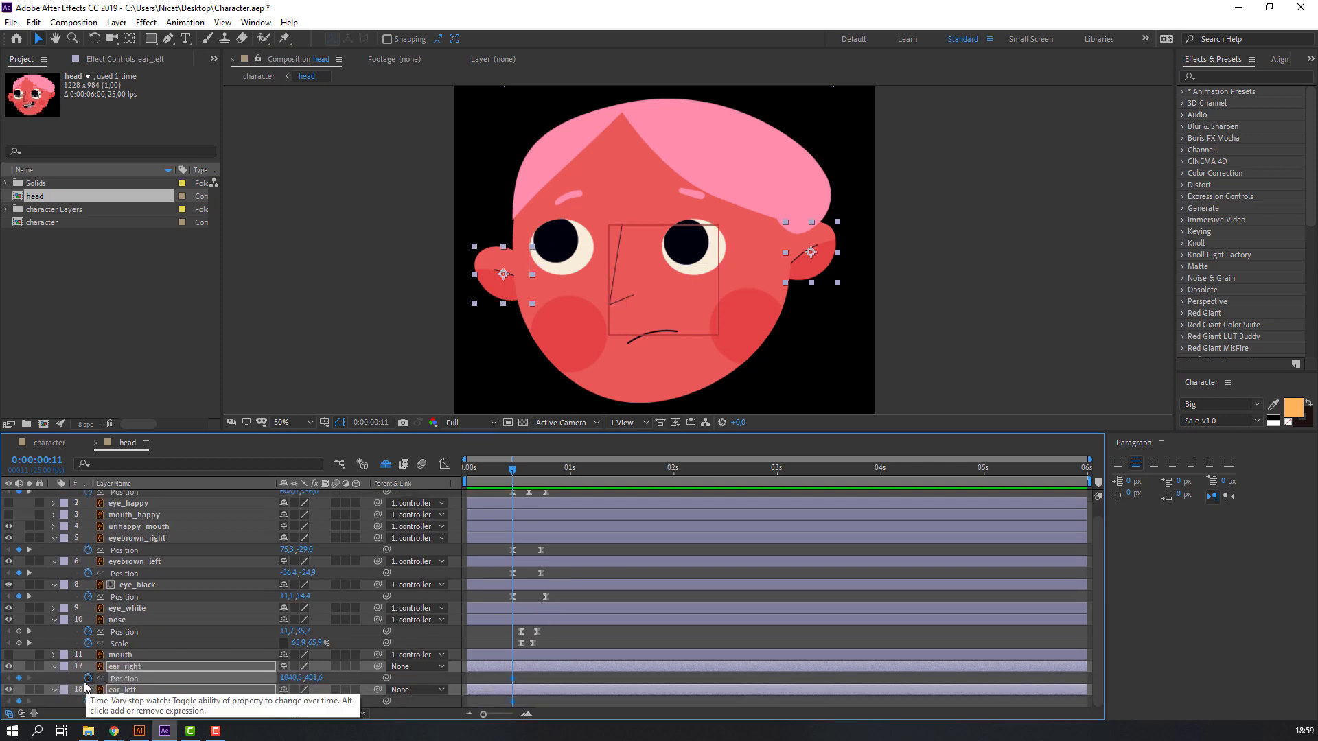
{"action": "left_click", "coordinate": [325, 674]}
{"action": "left_click_drag", "start_coordinate": [292, 678], "coordinate": [412, 655]}
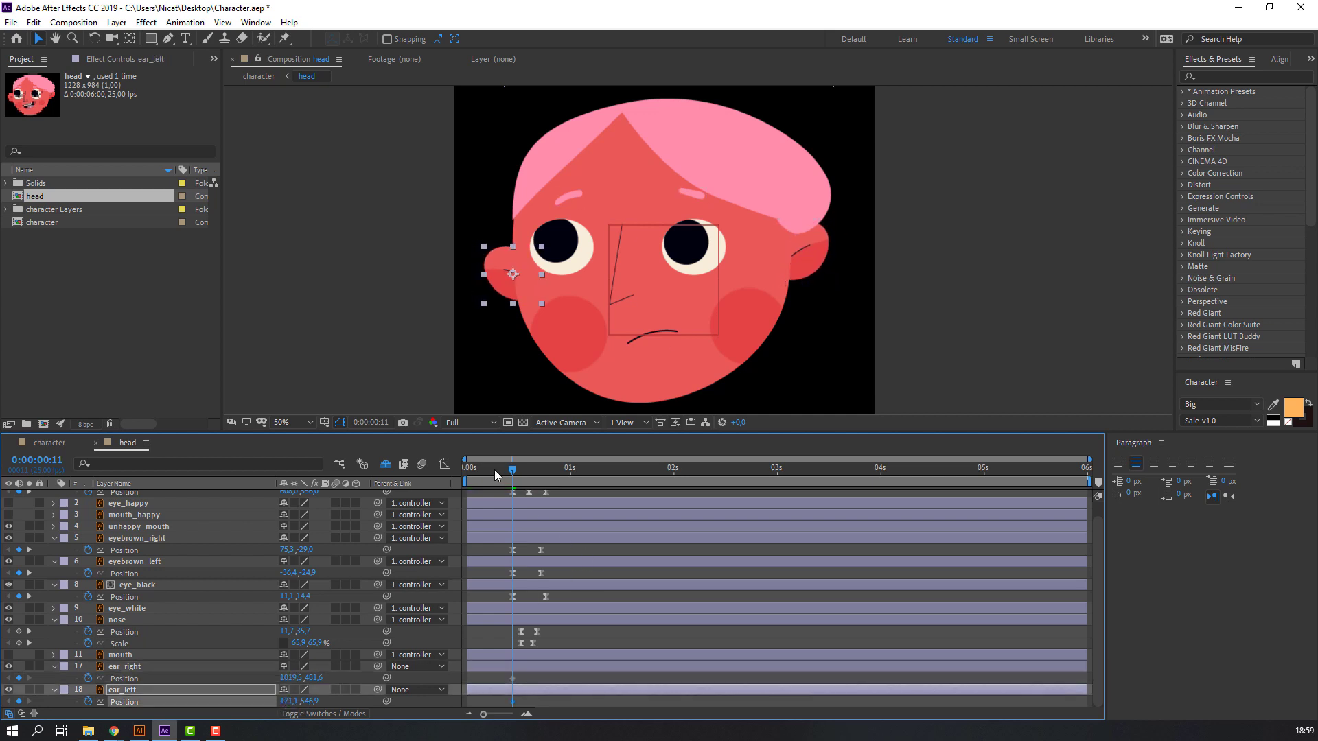
At frame 19, move both the right and left ears to the left
{"action": "left_click_drag", "start_coordinate": [514, 469], "coordinate": [545, 470]}
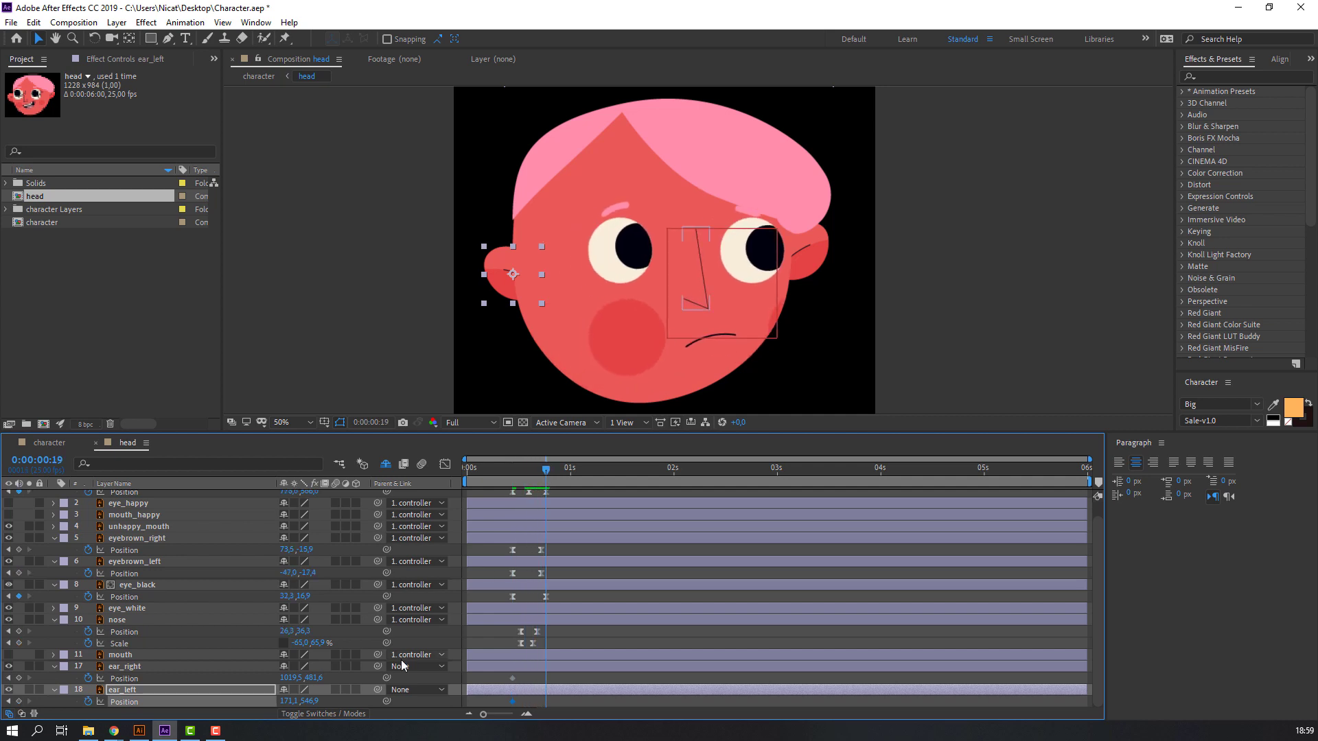
{"action": "left_click_drag", "start_coordinate": [291, 678], "coordinate": [291, 678]}
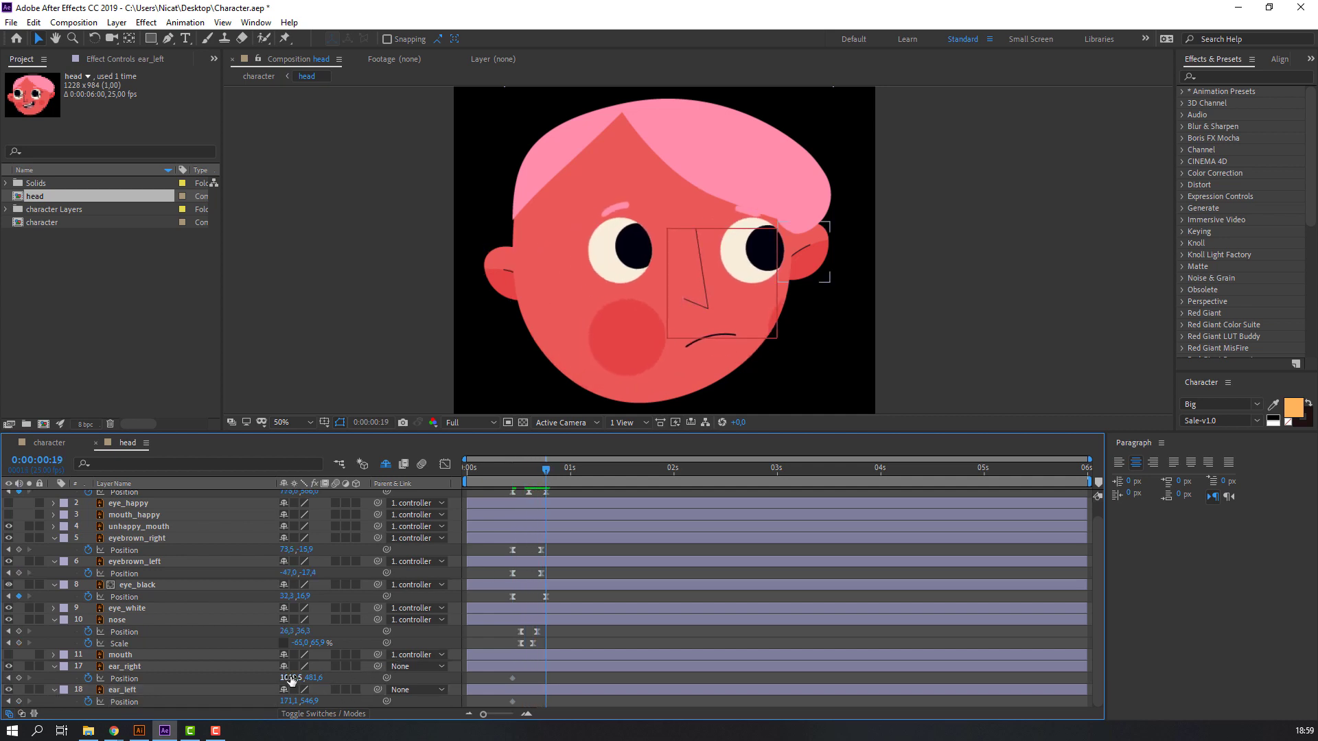
{"action": "left_click", "coordinate": [134, 669]}
{"action": "left_click_drag", "start_coordinate": [290, 681], "coordinate": [262, 690]}
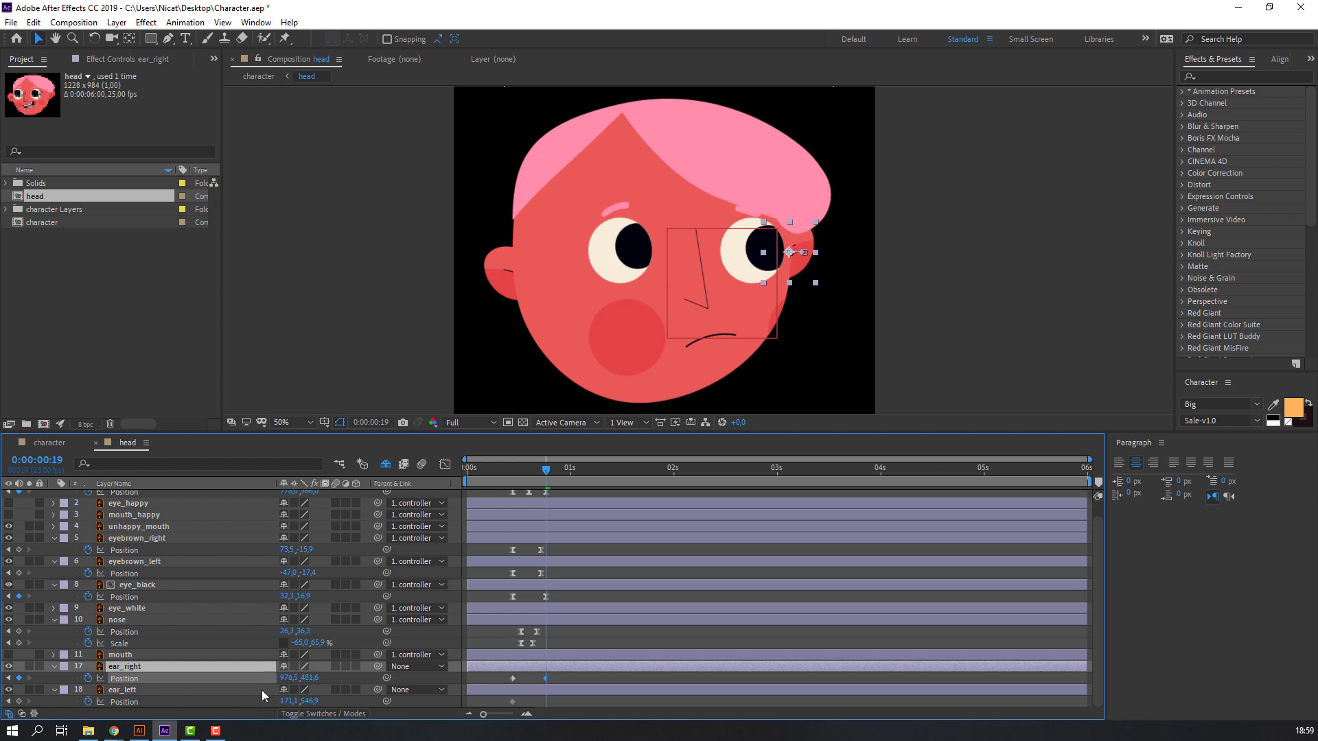
{"action": "left_click", "coordinate": [141, 689]}
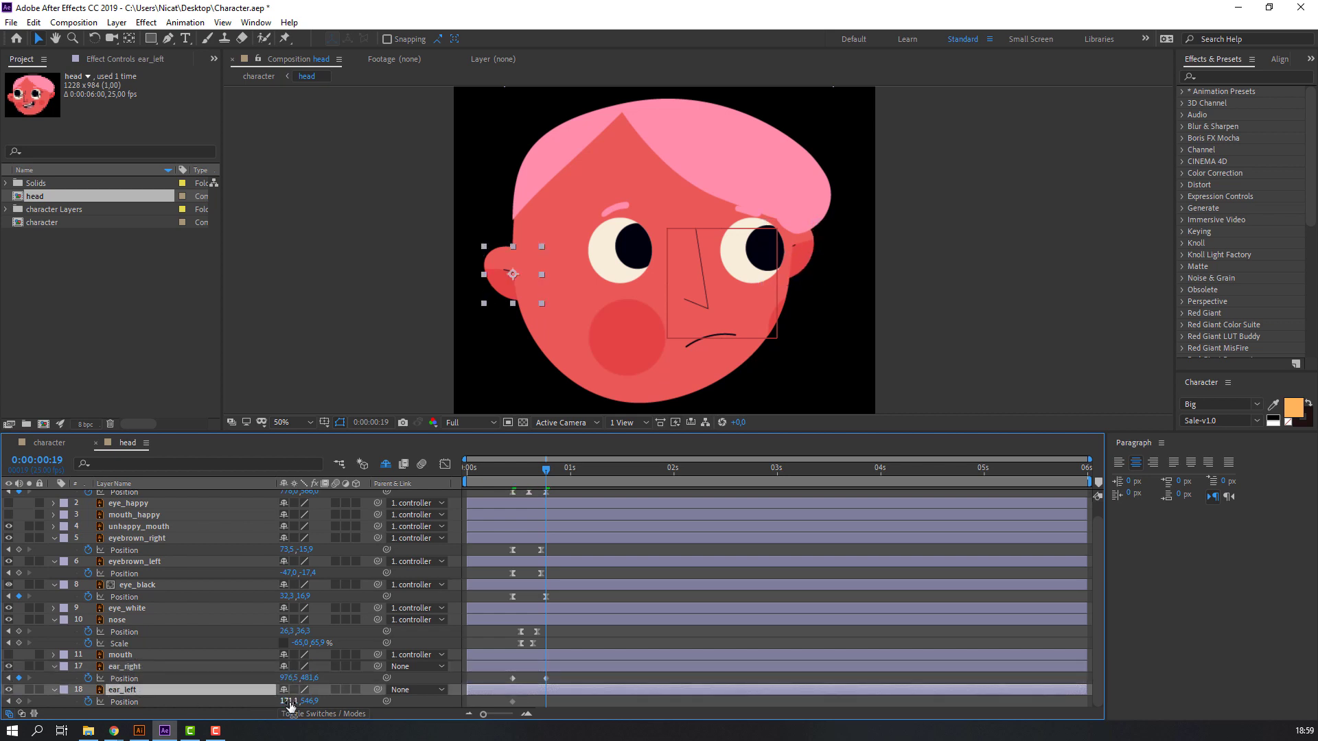
{"action": "left_click_drag", "start_coordinate": [289, 705], "coordinate": [271, 705]}
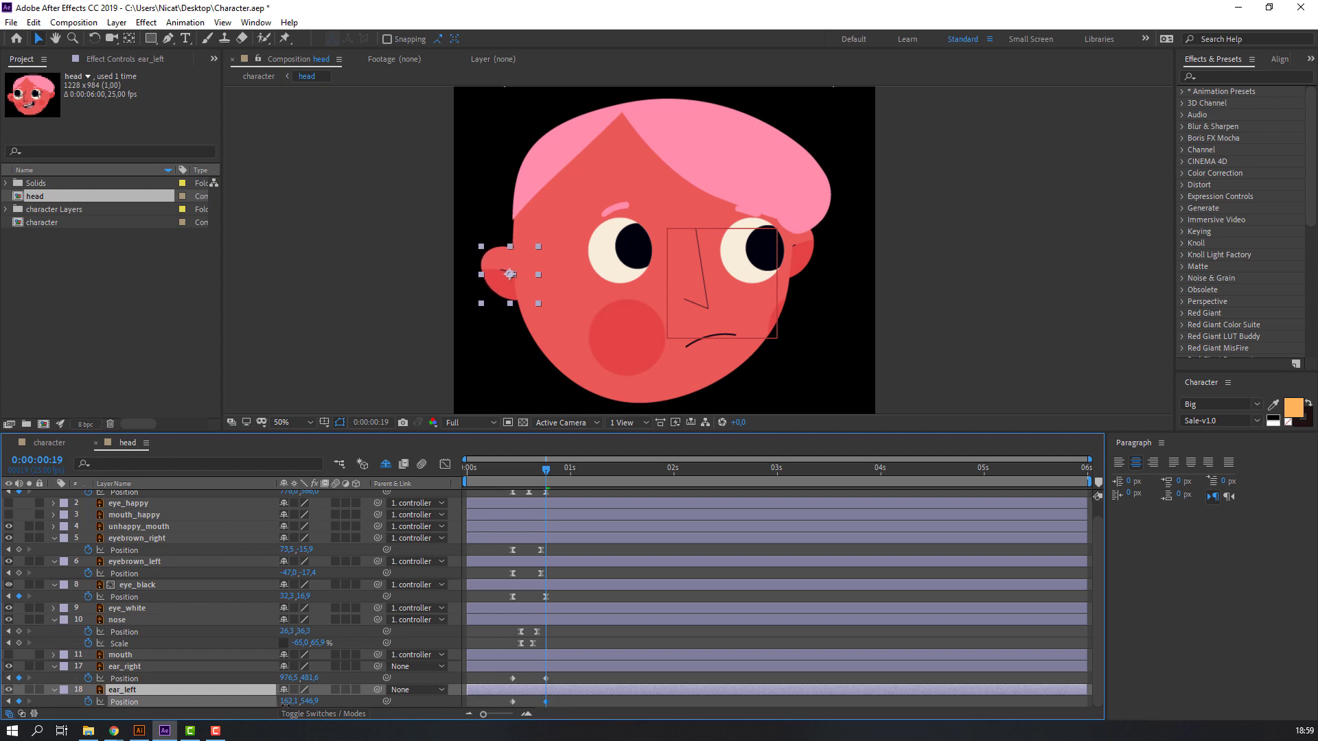
{"action": "left_click_drag", "start_coordinate": [273, 709], "coordinate": [271, 709]}
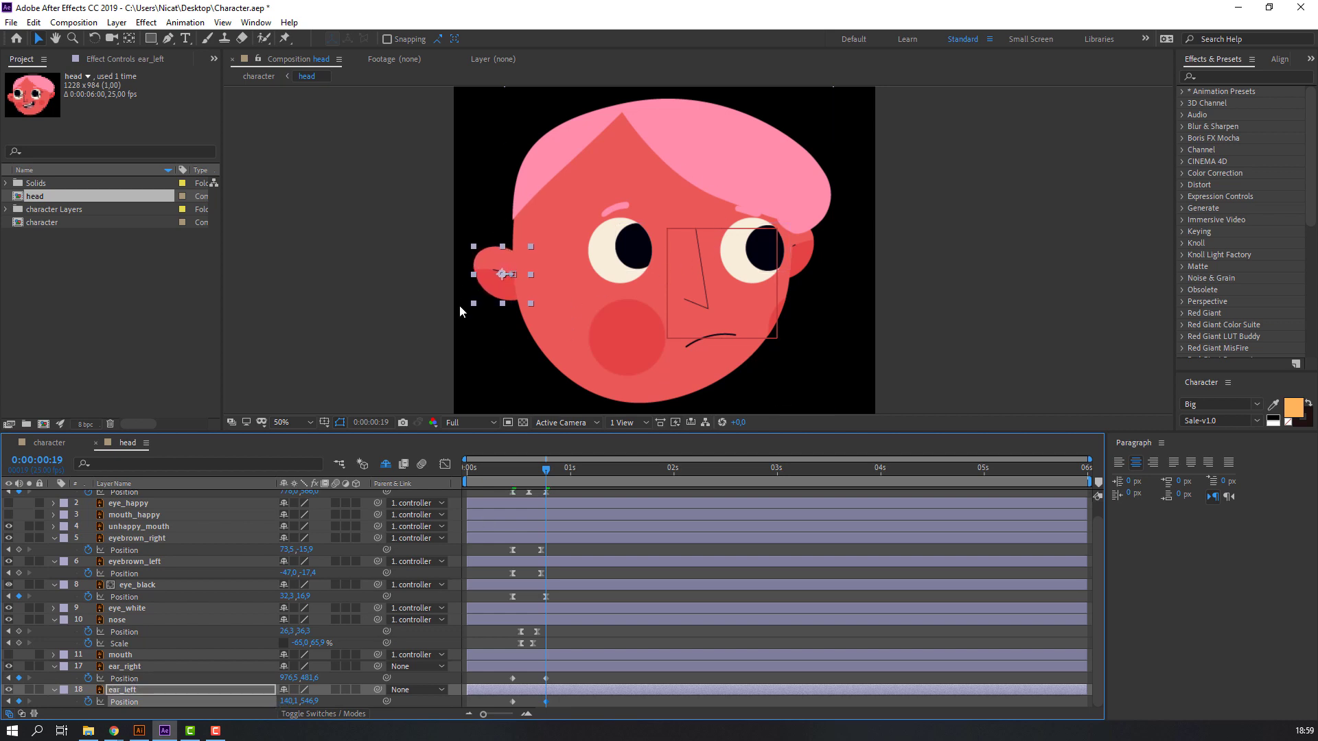
Lower the right ear and raise the left ear slightly, then compare poses
{"action": "left_click_drag", "start_coordinate": [506, 469], "coordinate": [544, 467]}
{"action": "left_click", "coordinate": [153, 667]}
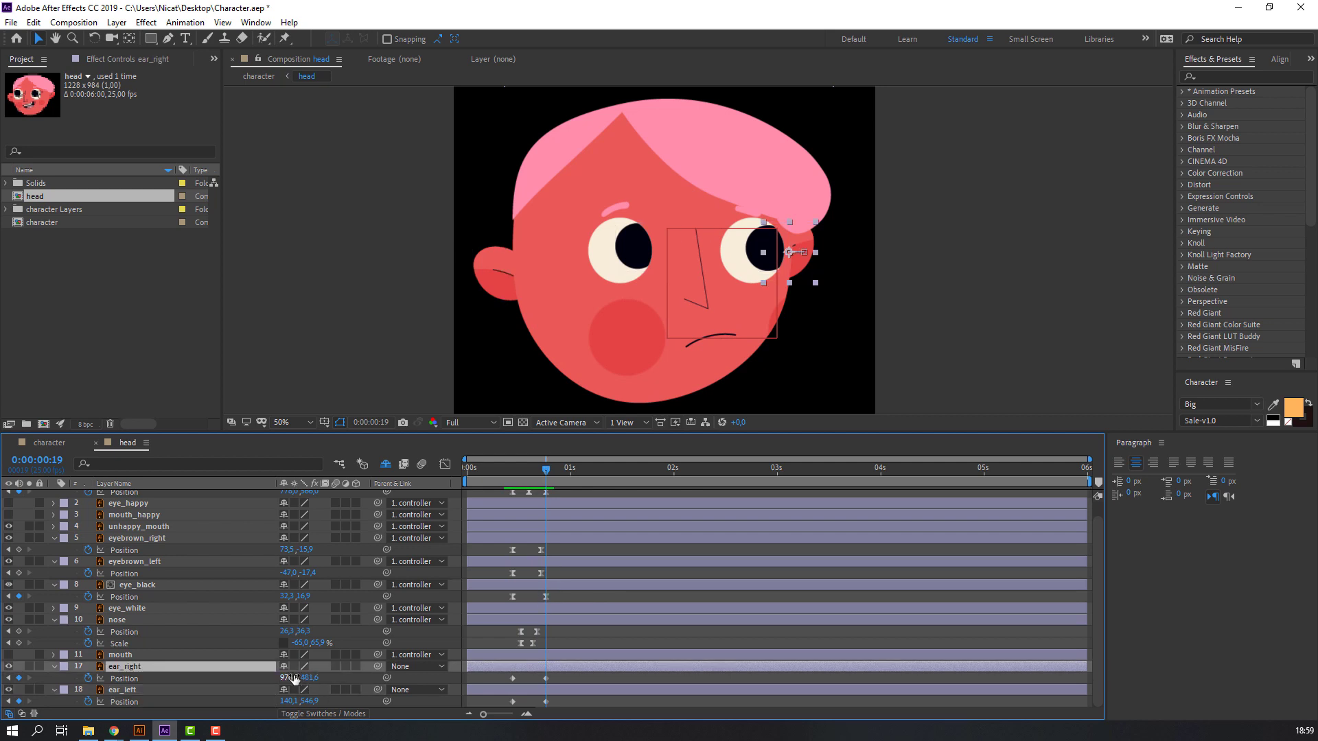
{"action": "left_click_drag", "start_coordinate": [313, 678], "coordinate": [341, 677]}
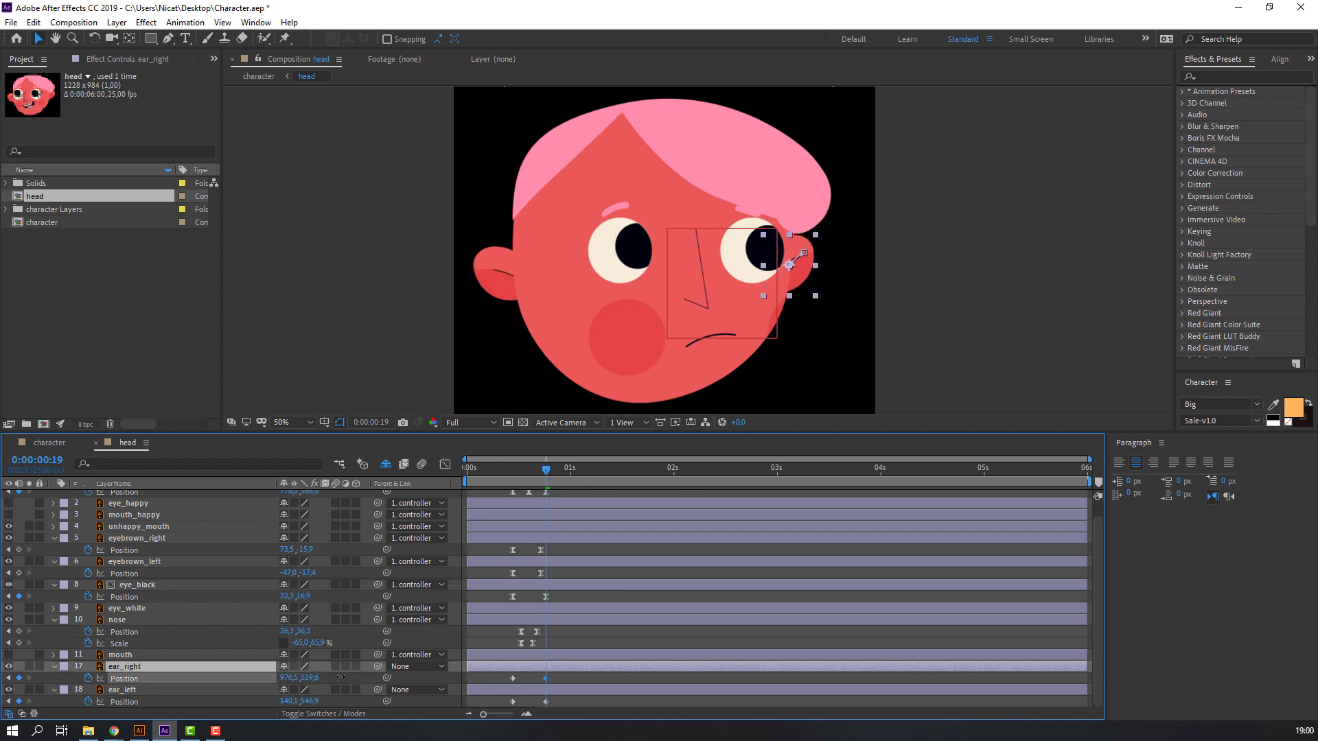
{"action": "left_click", "coordinate": [290, 700]}
{"action": "left_click_drag", "start_coordinate": [314, 700], "coordinate": [508, 582]}
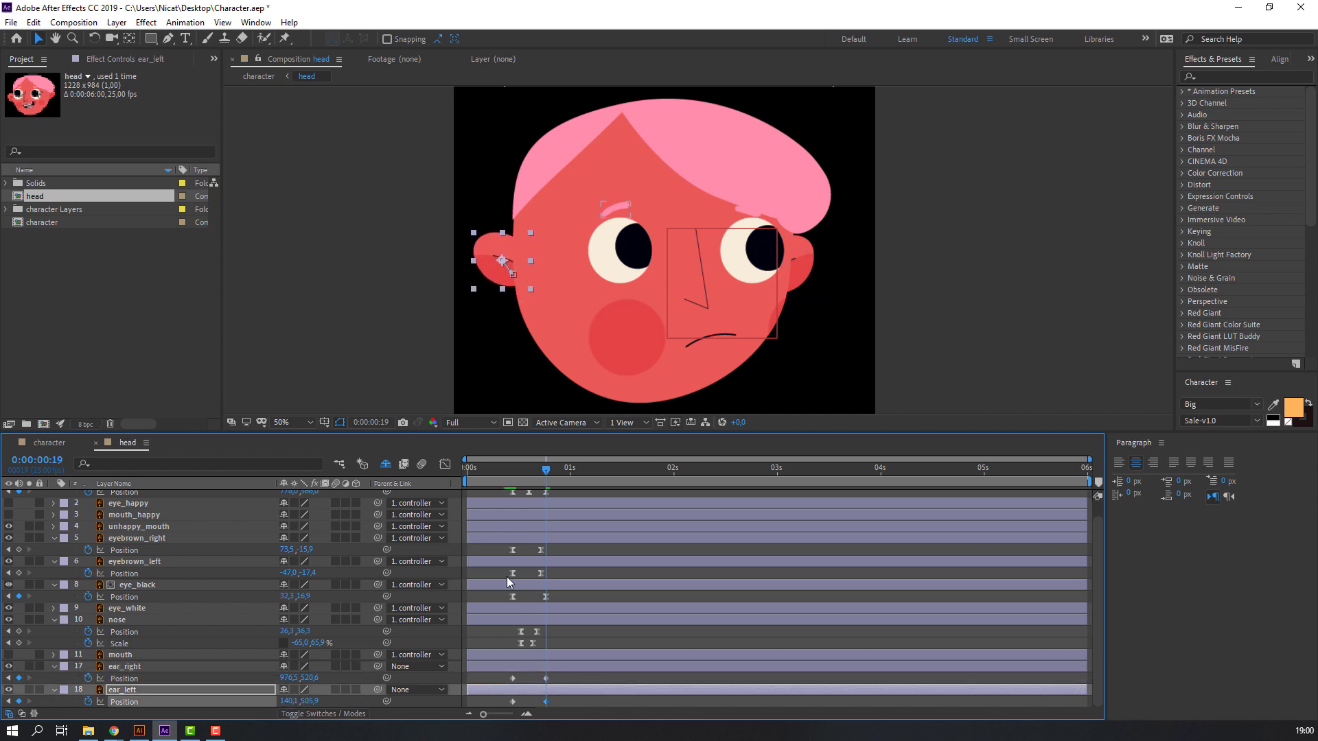
{"action": "left_click_drag", "start_coordinate": [505, 474], "coordinate": [543, 478]}
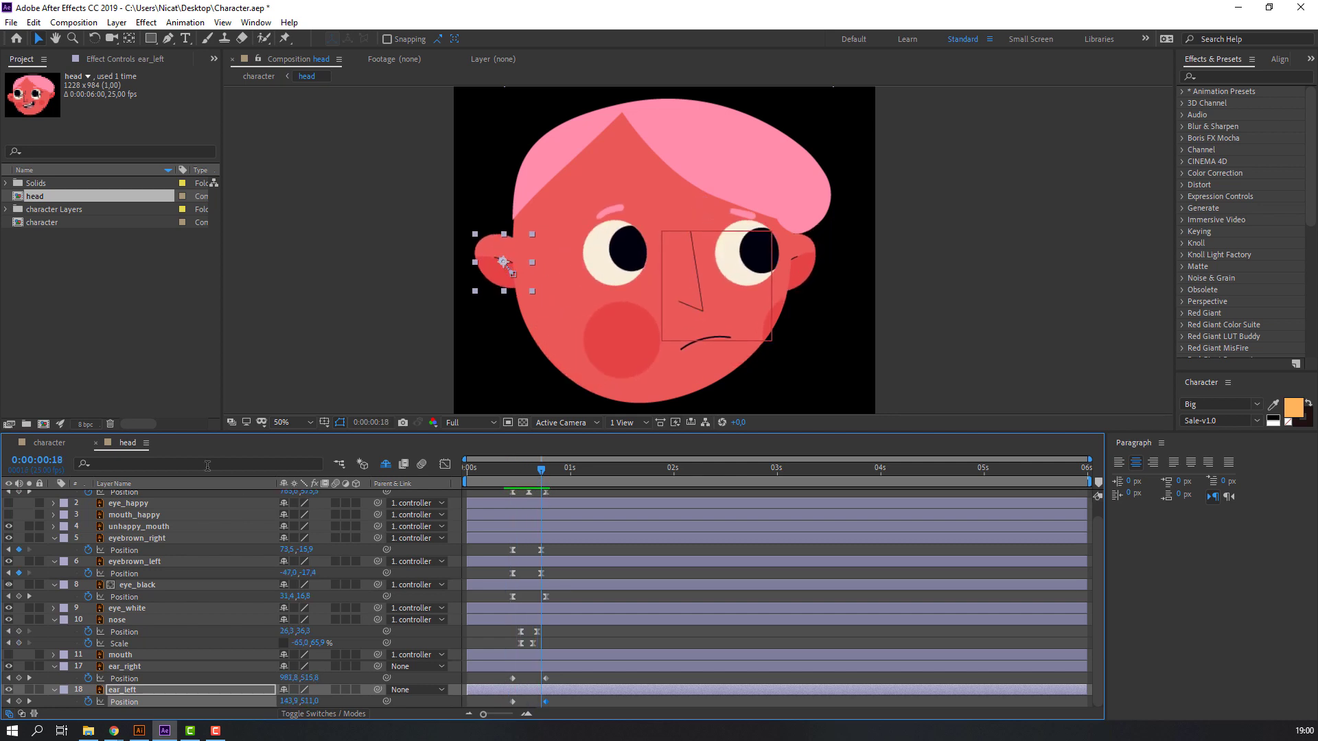
{"action": "left_click", "coordinate": [47, 443]}
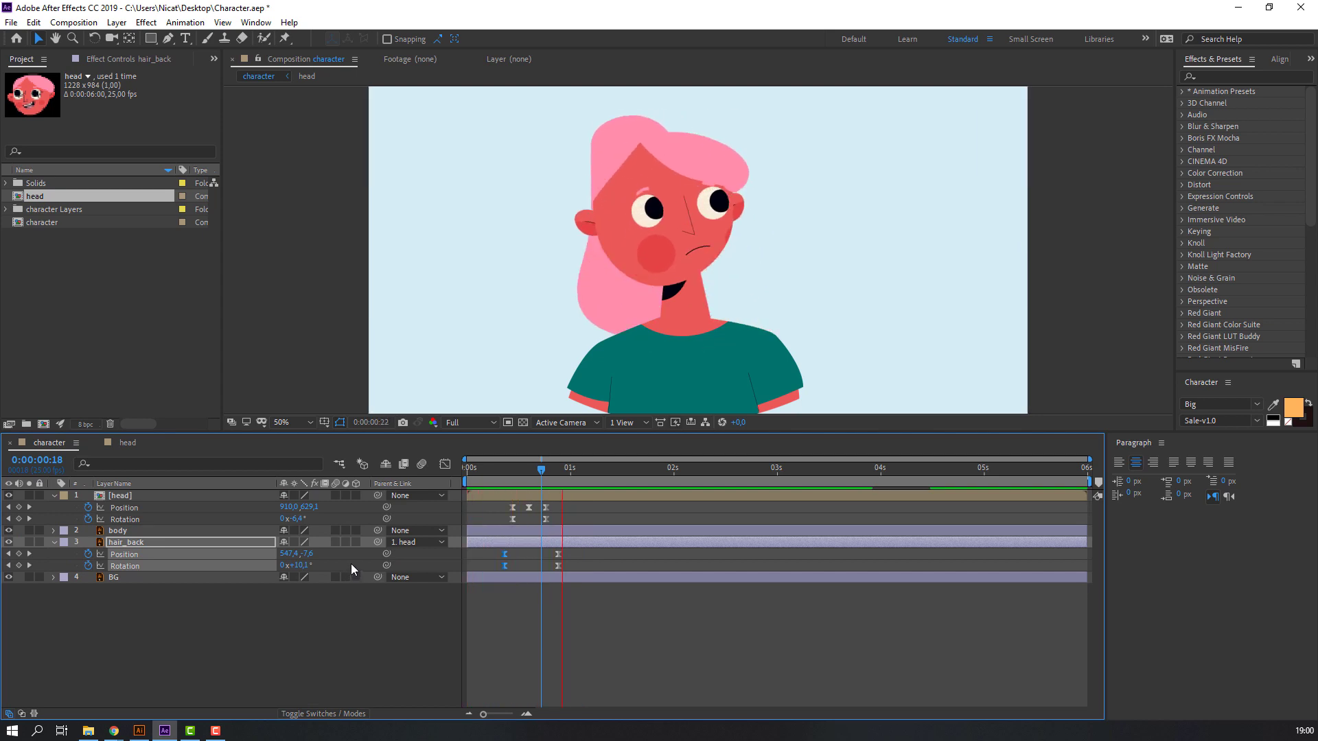
Keyframe the controller's Position at 1:13 and move it down and left at 1:22
{"action": "key", "text": "space"}
{"action": "key", "text": "shift+Page_Down"}
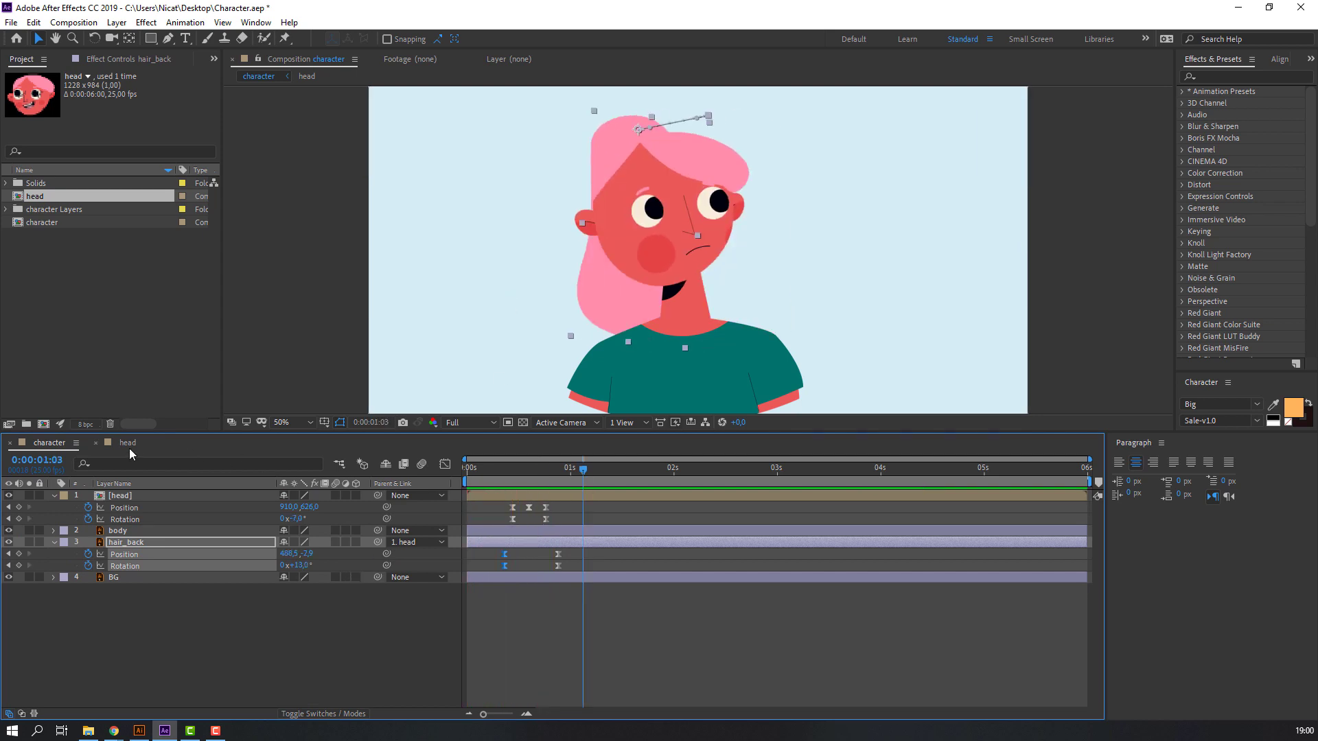
{"action": "left_click", "coordinate": [123, 445]}
{"action": "scroll", "coordinate": [632, 547], "scroll_direction": "up", "scroll_amount": 5}
{"action": "left_click_drag", "start_coordinate": [582, 470], "coordinate": [618, 481]}
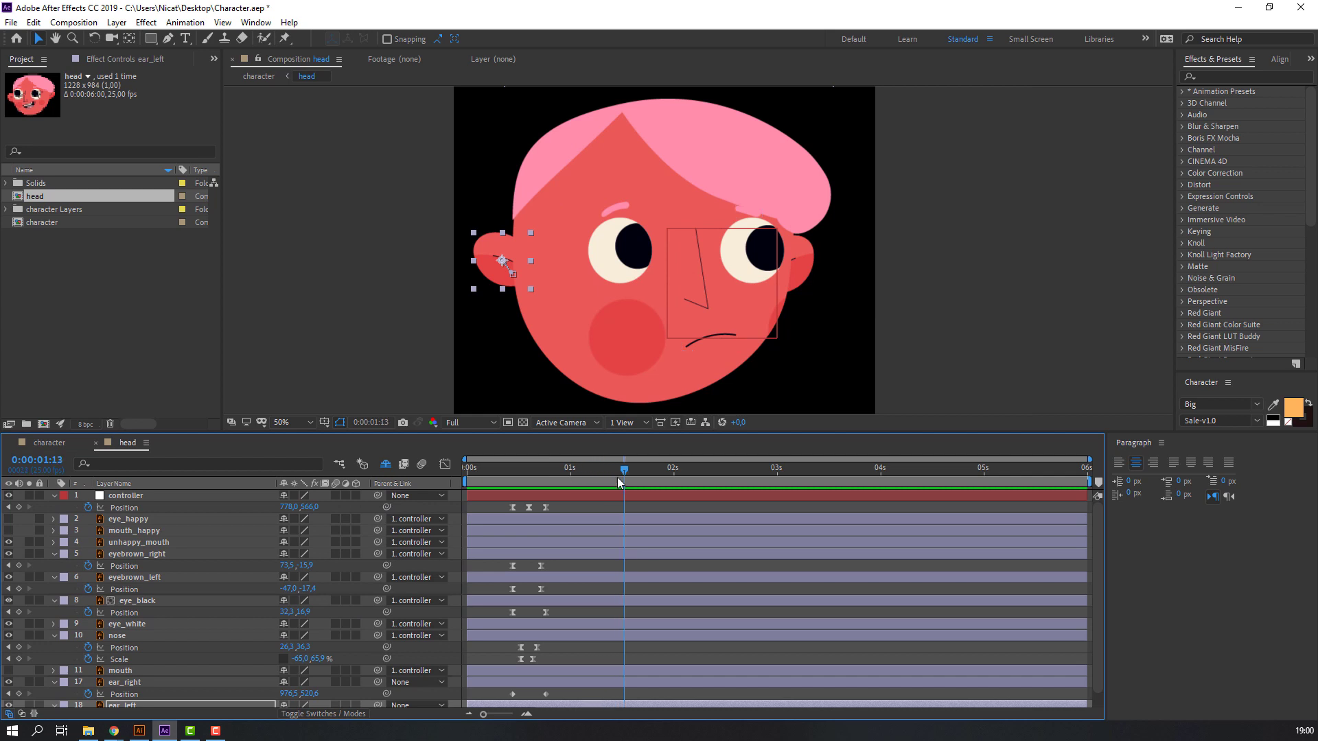
{"action": "left_click", "coordinate": [18, 507]}
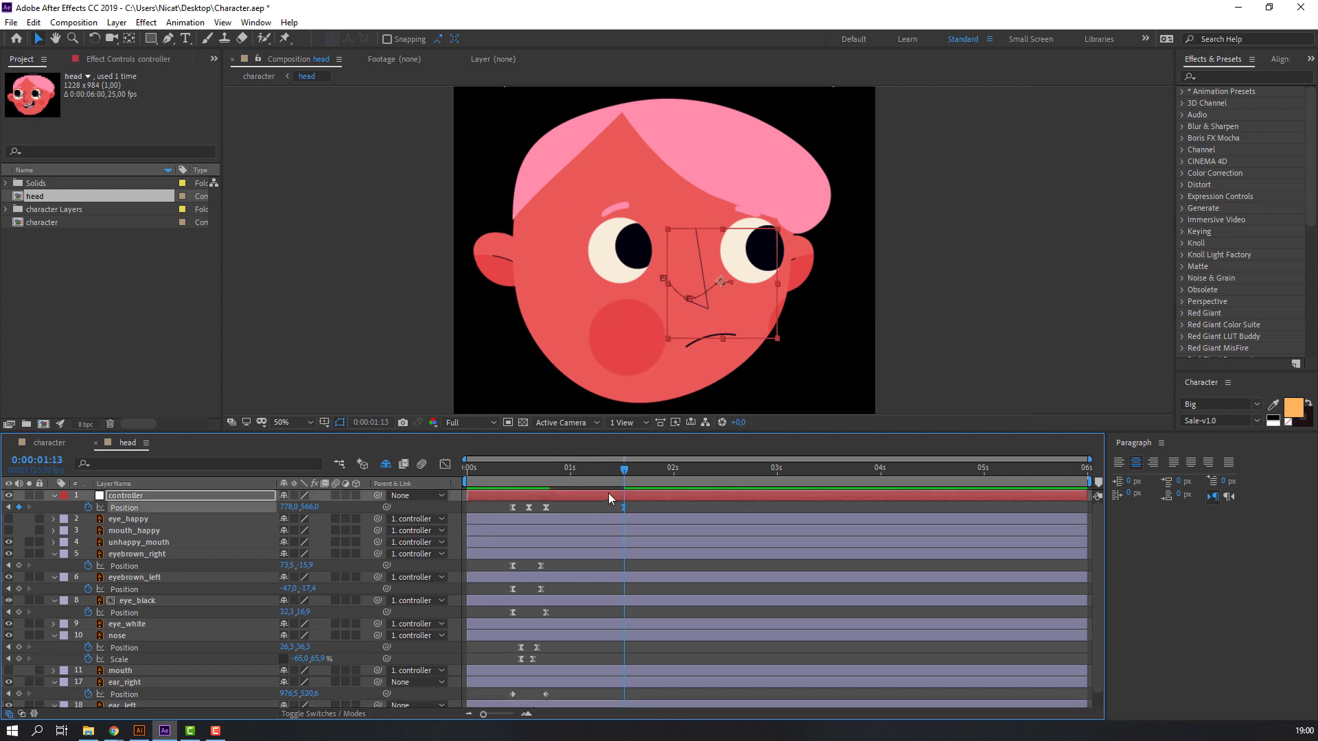
{"action": "left_click_drag", "start_coordinate": [623, 474], "coordinate": [665, 475]}
{"action": "left_click_drag", "start_coordinate": [760, 269], "coordinate": [760, 289]}
{"action": "key", "text": "space"}
{"action": "key", "text": "space"}
{"action": "left_click_drag", "start_coordinate": [741, 344], "coordinate": [722, 345]}
{"action": "mouse_move", "coordinate": [615, 467]}
{"action": "left_mouse_down"}
{"action": "mouse_move", "coordinate": [640, 472]}
{"action": "mouse_move", "coordinate": [625, 469]}
{"action": "left_mouse_up"}
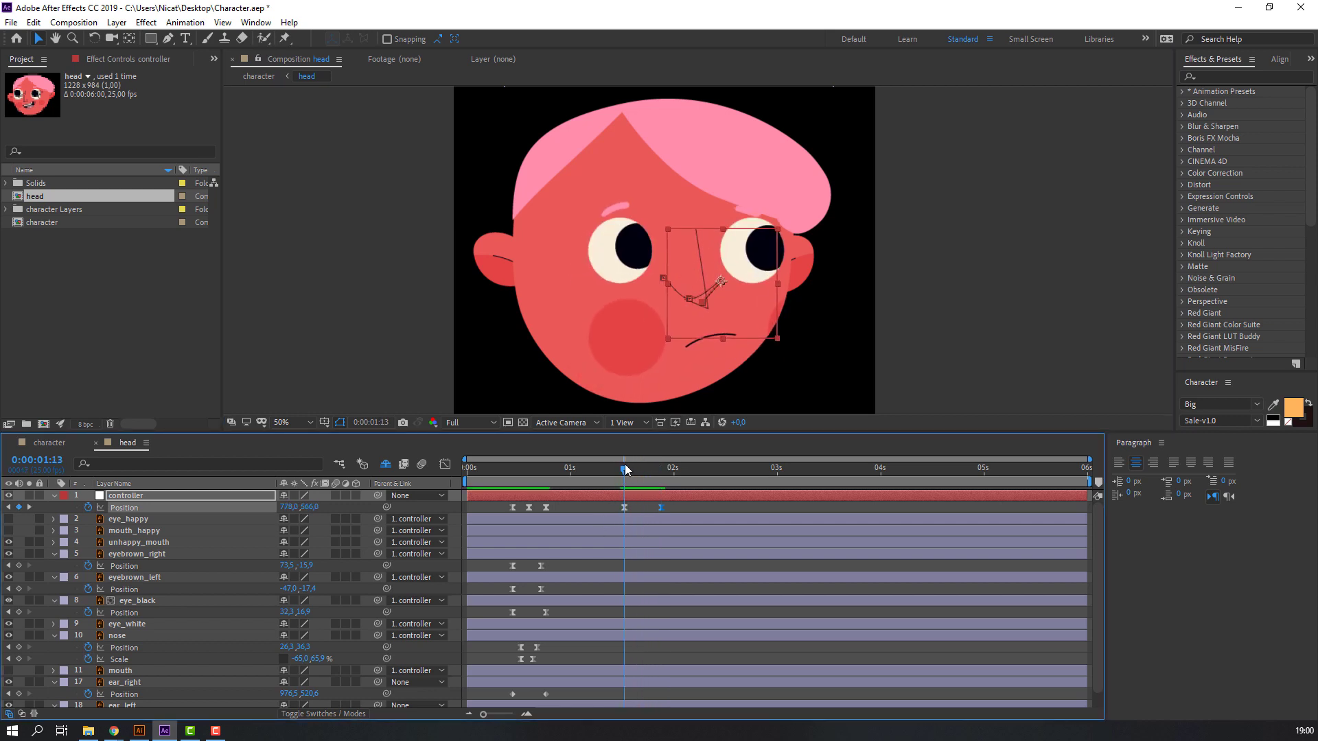
Keyframe eye_black's Position at 1:13, move the pupils down-left at 1:22, and preview
{"action": "left_click", "coordinate": [141, 600]}
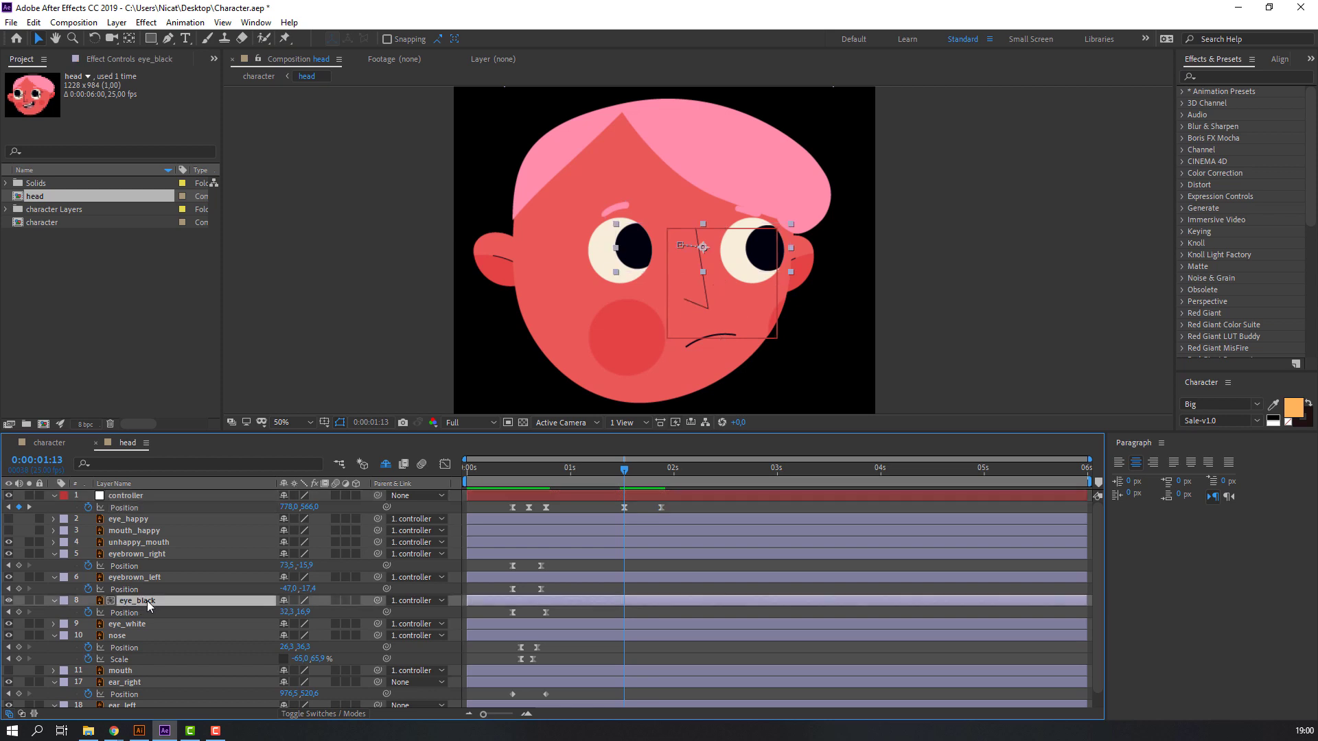
{"action": "left_click", "coordinate": [18, 611]}
{"action": "left_click_drag", "start_coordinate": [628, 471], "coordinate": [661, 474]}
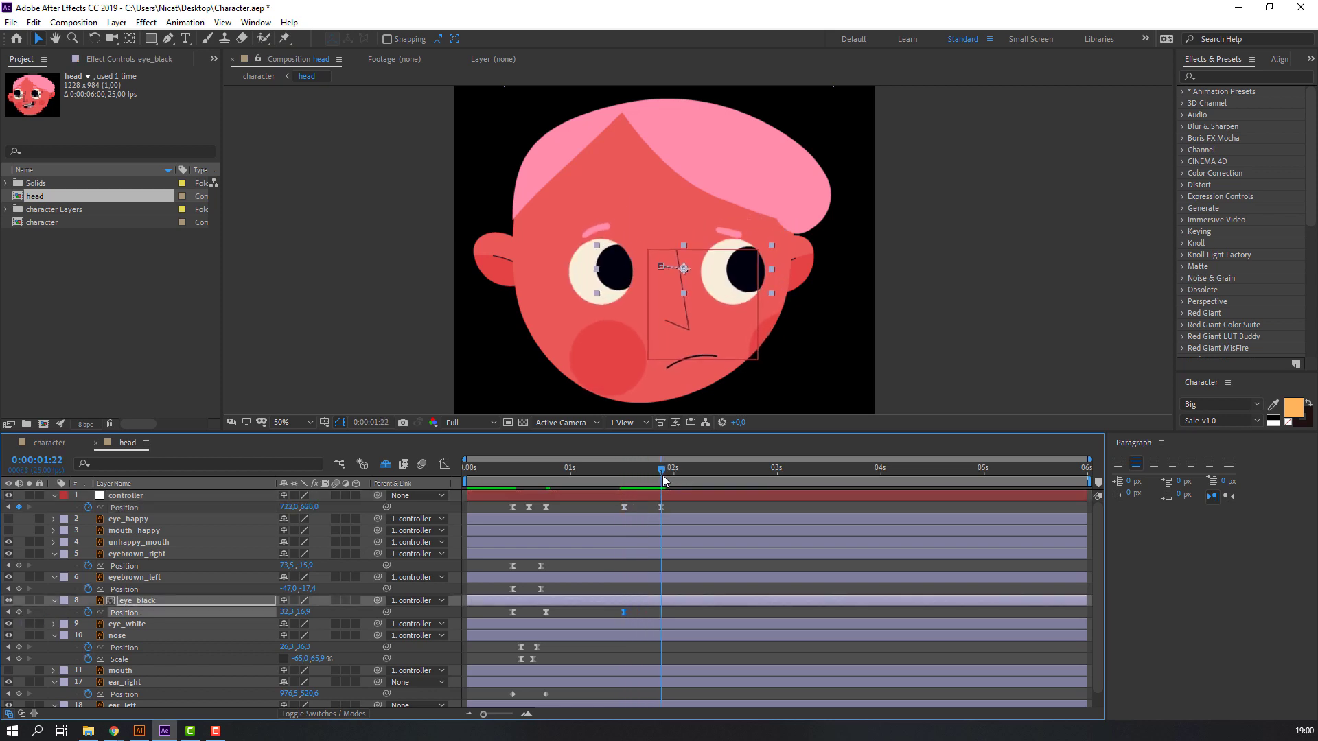
{"action": "left_click_drag", "start_coordinate": [743, 279], "coordinate": [739, 293]}
{"action": "mouse_move", "coordinate": [660, 470]}
{"action": "left_mouse_down"}
{"action": "mouse_move", "coordinate": [615, 475]}
{"action": "mouse_move", "coordinate": [669, 475]}
{"action": "left_mouse_up"}
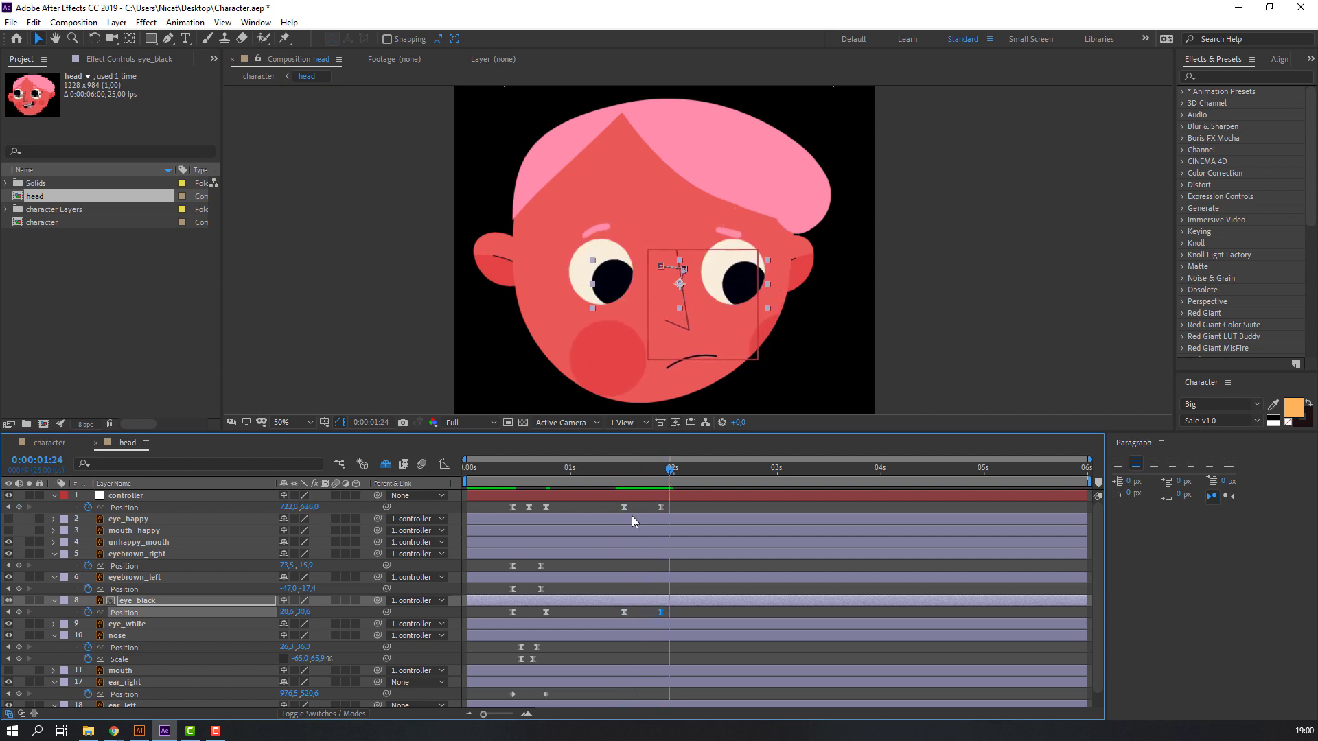
{"action": "left_click", "coordinate": [42, 444]}
{"action": "key", "text": "space"}
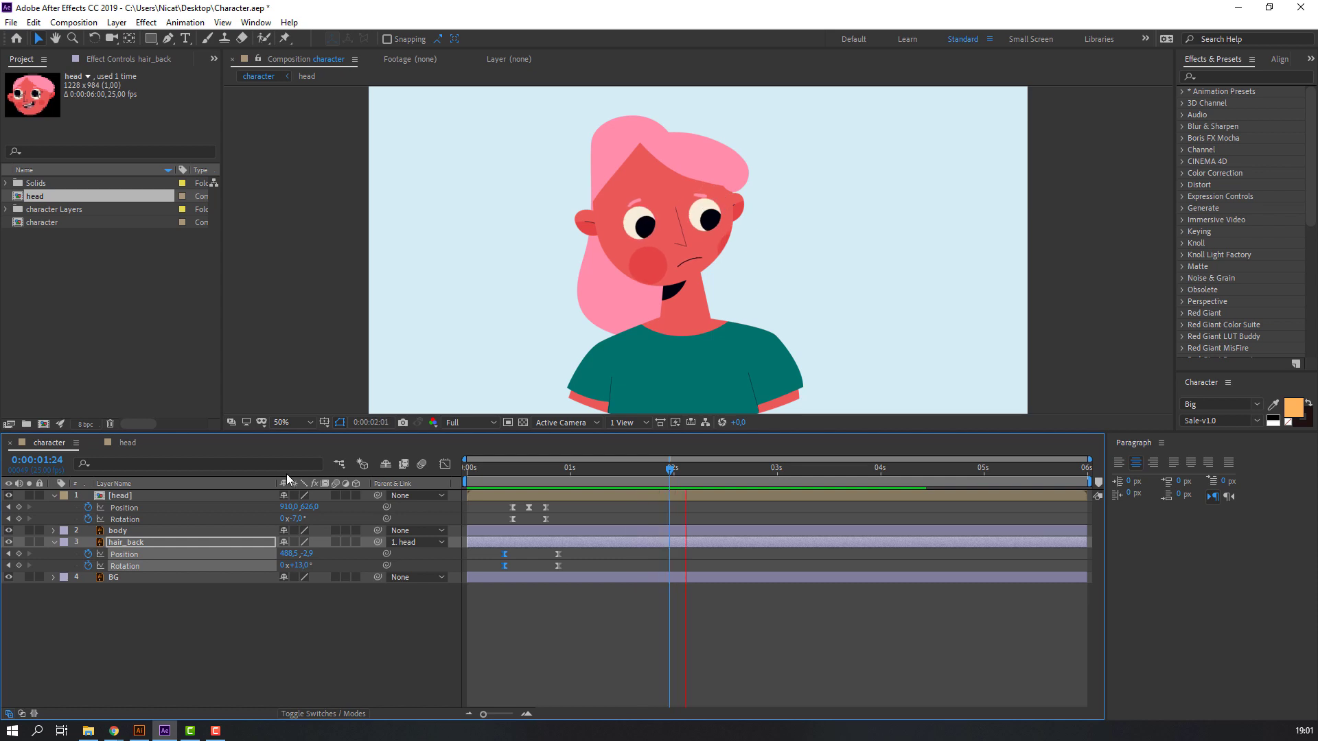
Set the controller's Position keyframes to Linear spatial interpolation
{"action": "key", "text": "shift+Escape"}
{"action": "left_click_drag", "start_coordinate": [632, 509], "coordinate": [545, 509]}
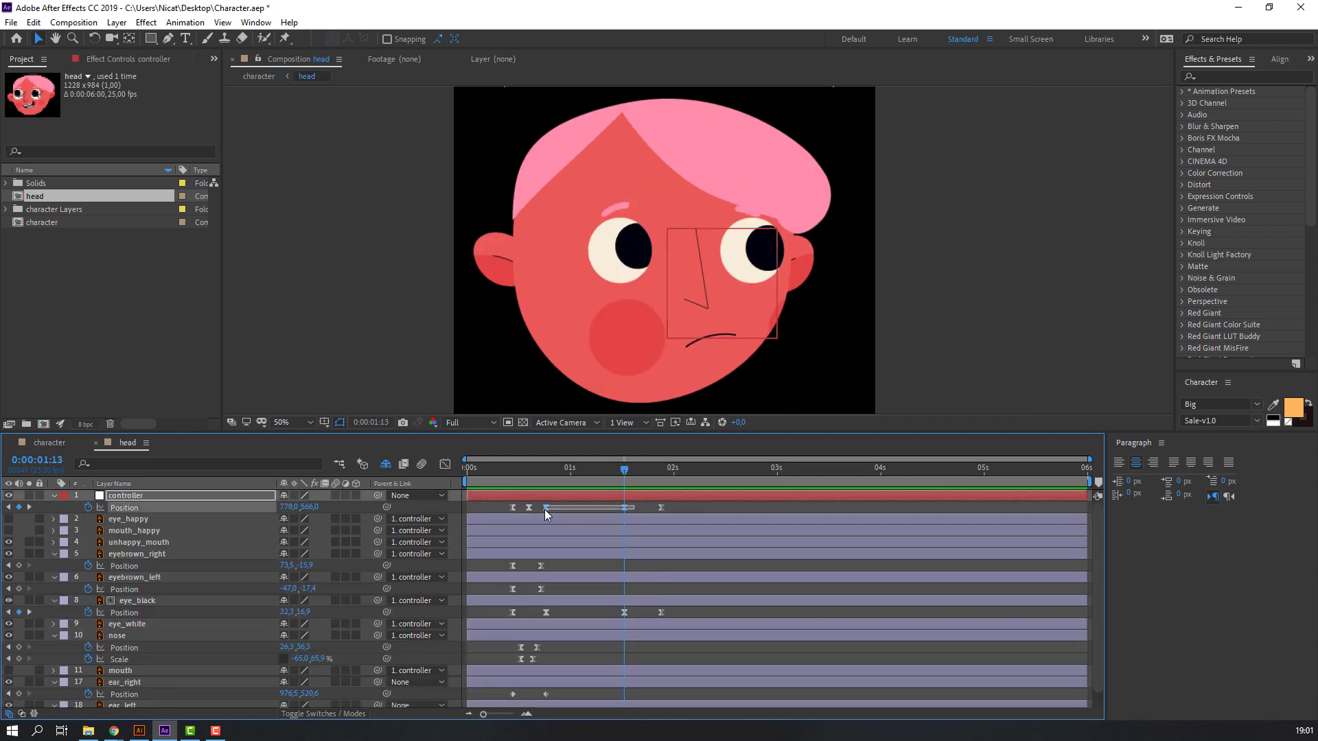
{"action": "right_click", "coordinate": [547, 508]}
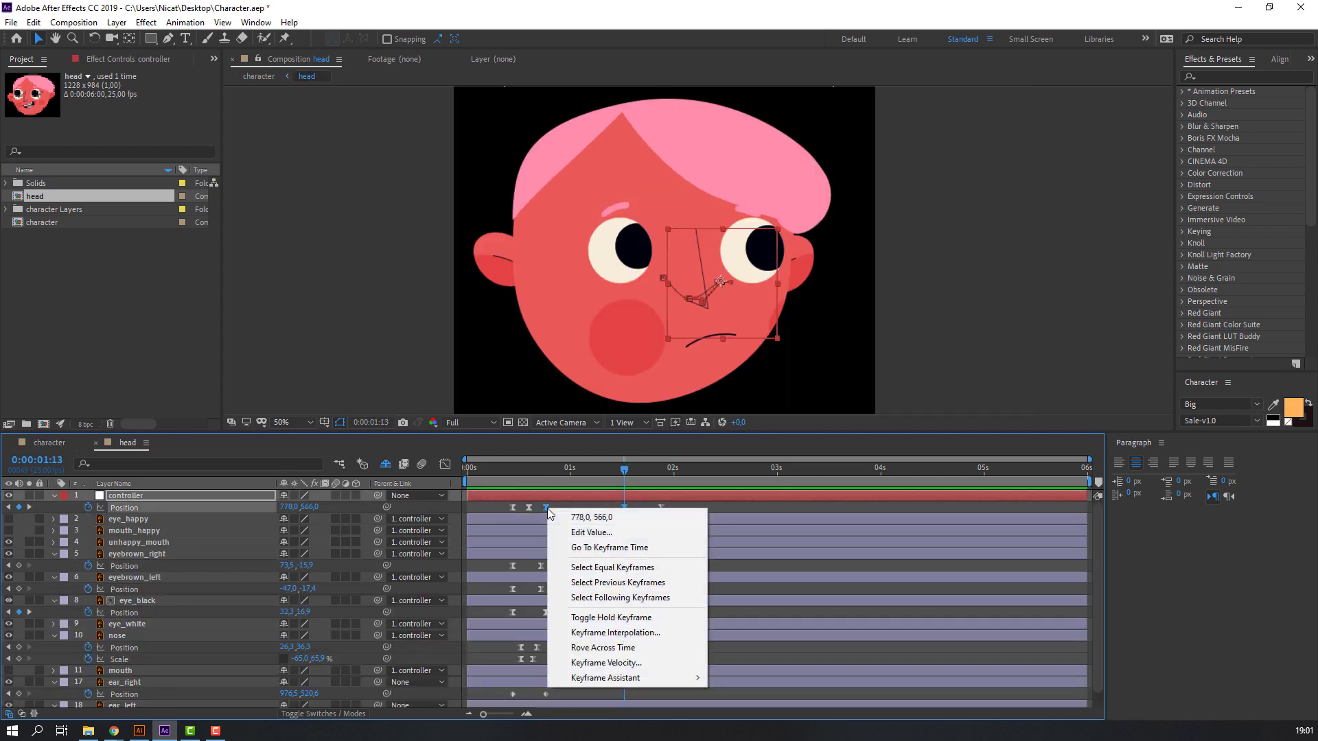
{"action": "left_click", "coordinate": [587, 632]}
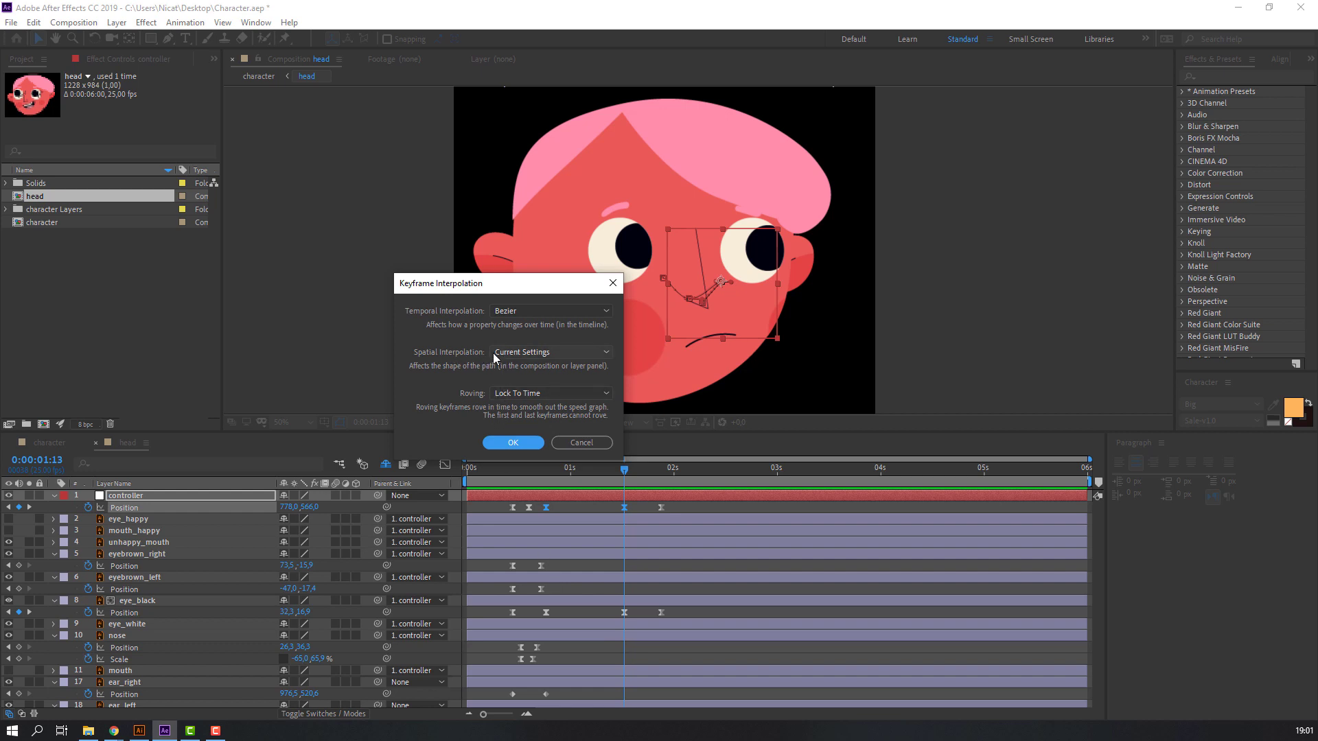
{"action": "left_click", "coordinate": [514, 354]}
{"action": "left_click", "coordinate": [516, 387]}
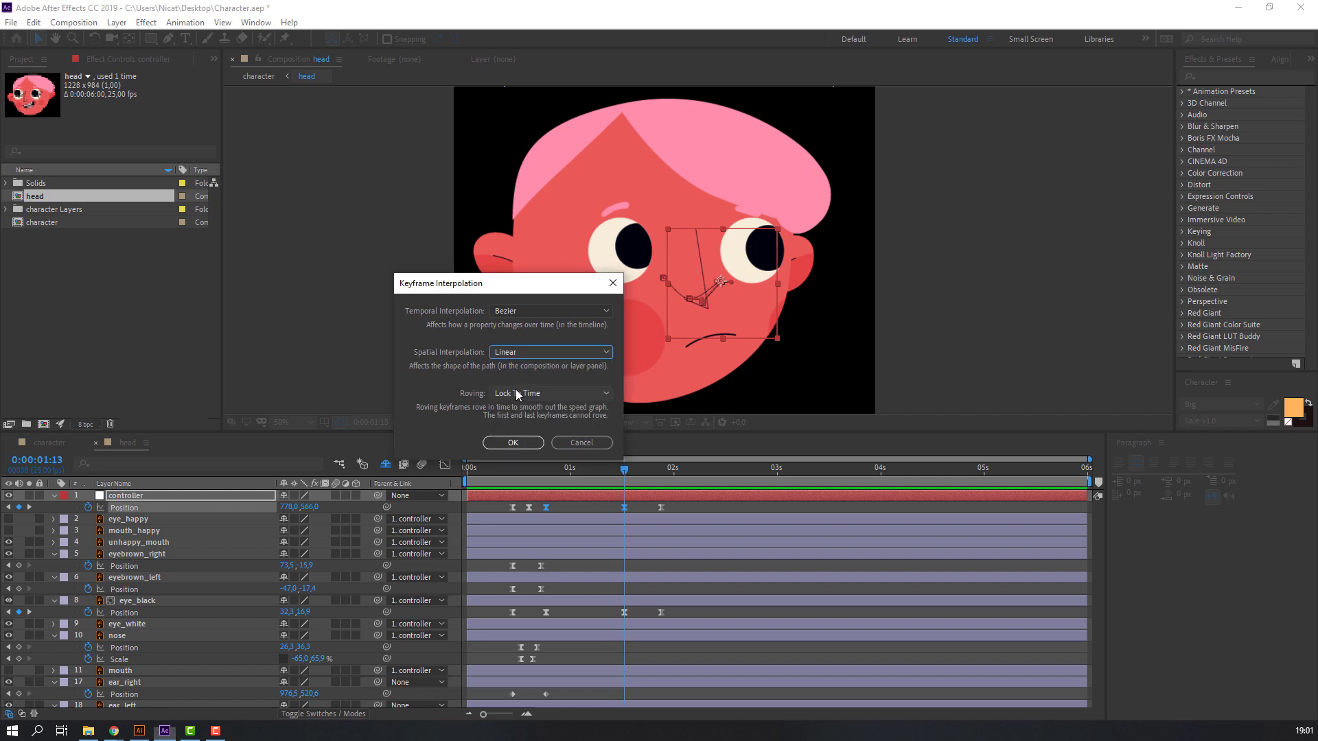
{"action": "left_click", "coordinate": [519, 444]}
Scrub to check the straightened motion and reselect the controller keyframe at 1:13
{"action": "left_click_drag", "start_coordinate": [541, 465], "coordinate": [587, 469]}
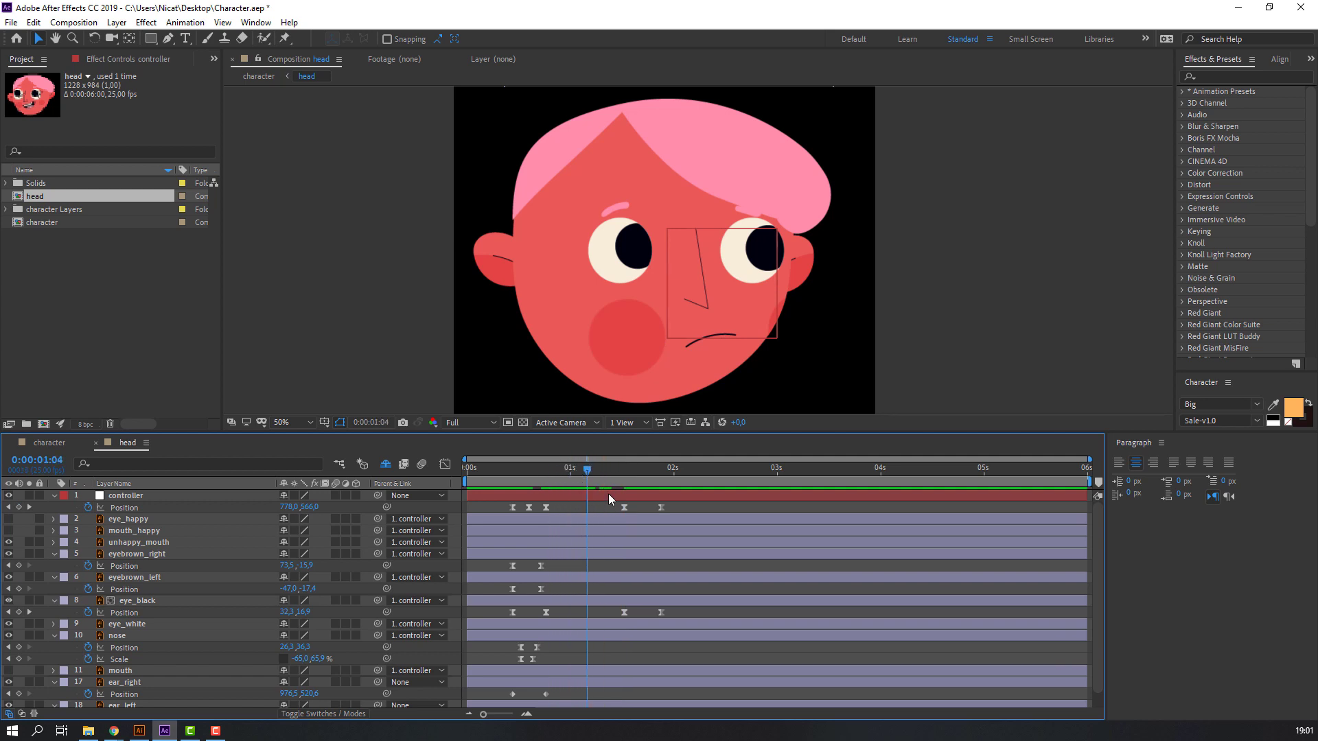
{"action": "left_click", "coordinate": [594, 505]}
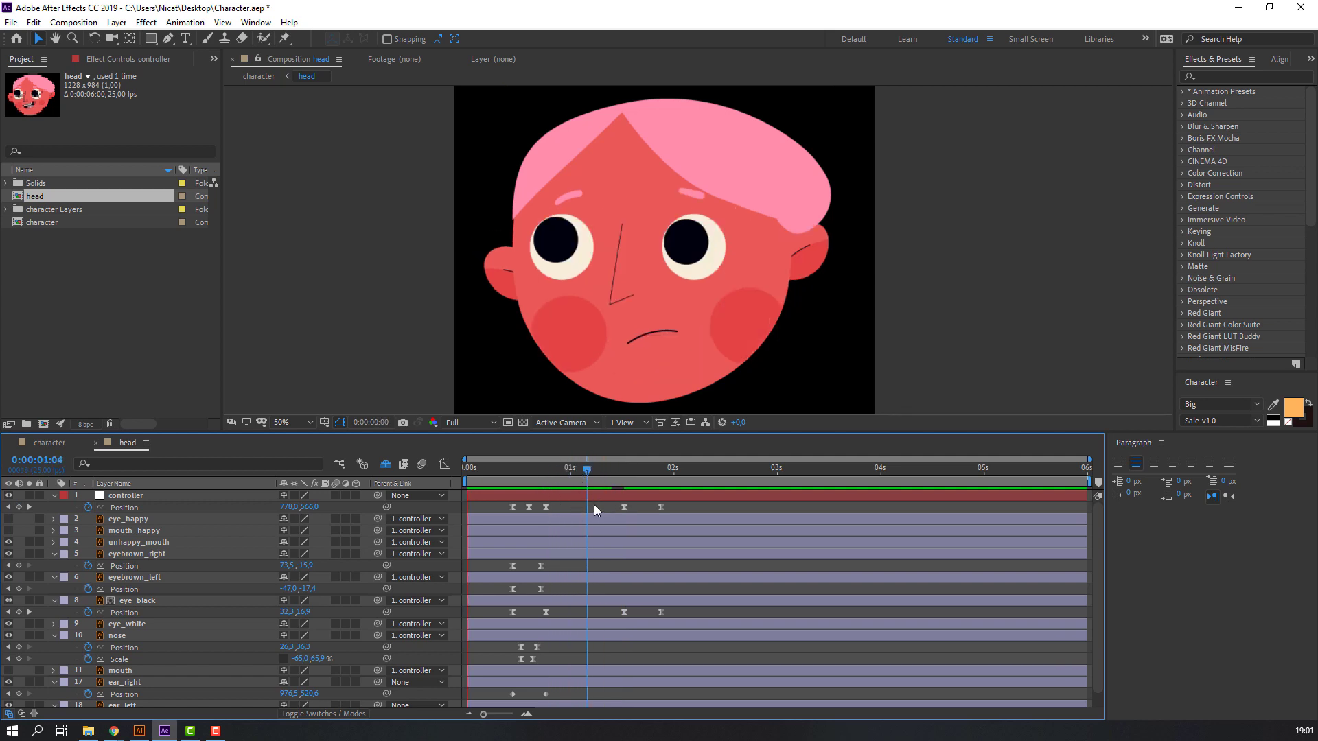
{"action": "key", "text": "k"}
{"action": "left_click", "coordinate": [624, 507]}
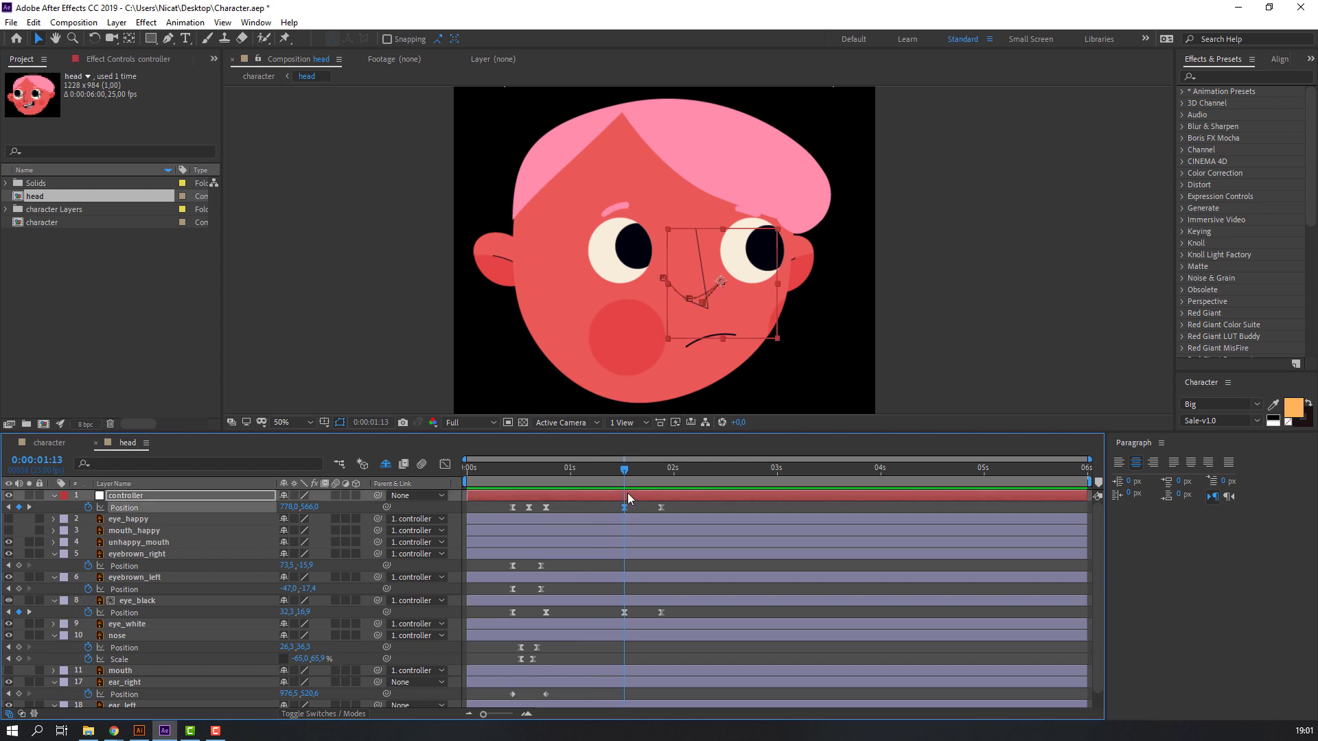
{"action": "left_click", "coordinate": [74, 444]}
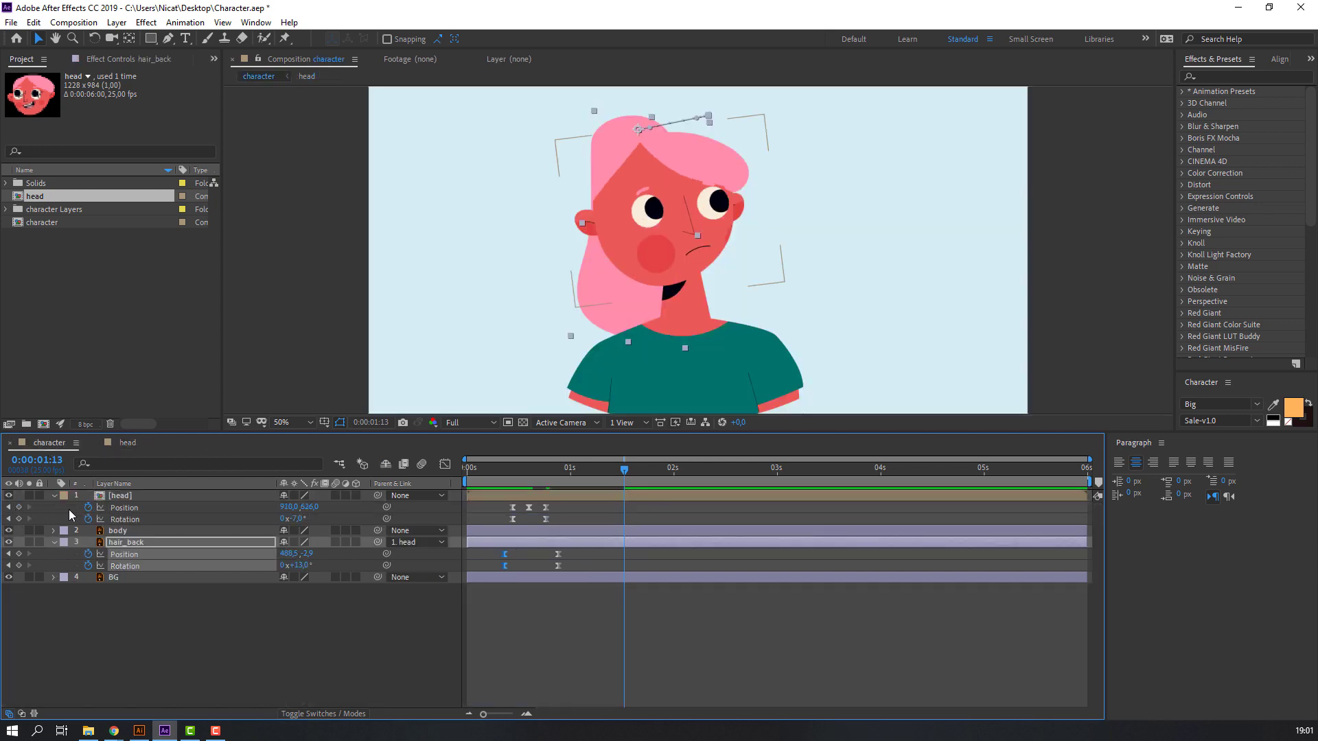
Keyframe head Rotation at 1:13 and tilt the head to +6° at 1:22
{"action": "left_click", "coordinate": [18, 518]}
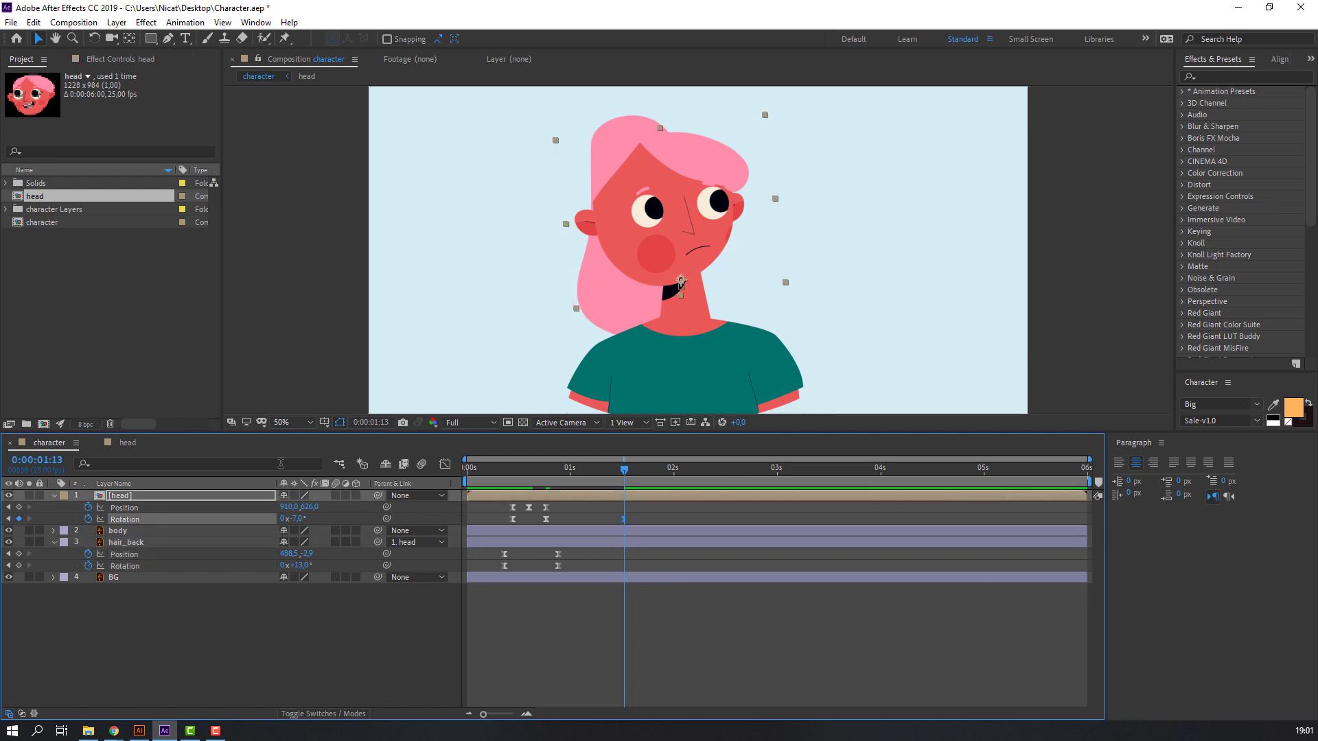
{"action": "left_click", "coordinate": [121, 447]}
{"action": "left_click_drag", "start_coordinate": [624, 469], "coordinate": [661, 476]}
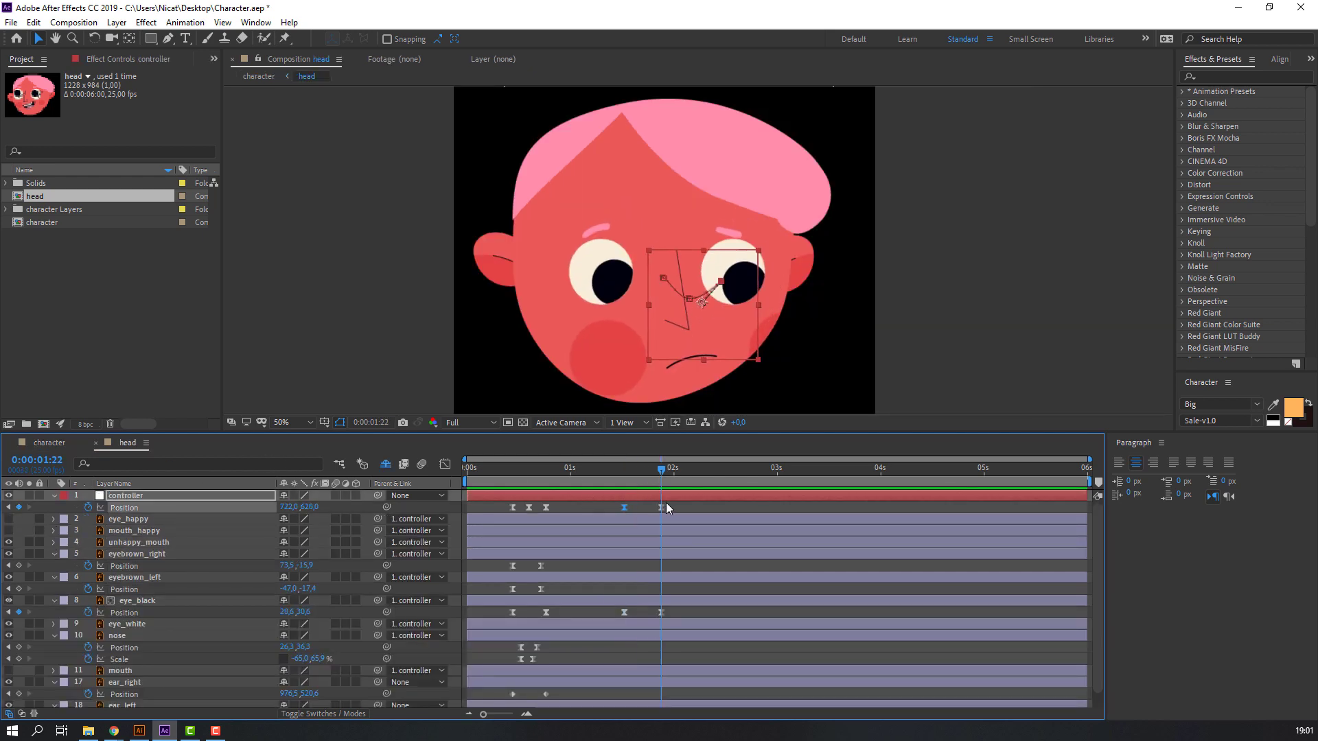
{"action": "left_click", "coordinate": [44, 442]}
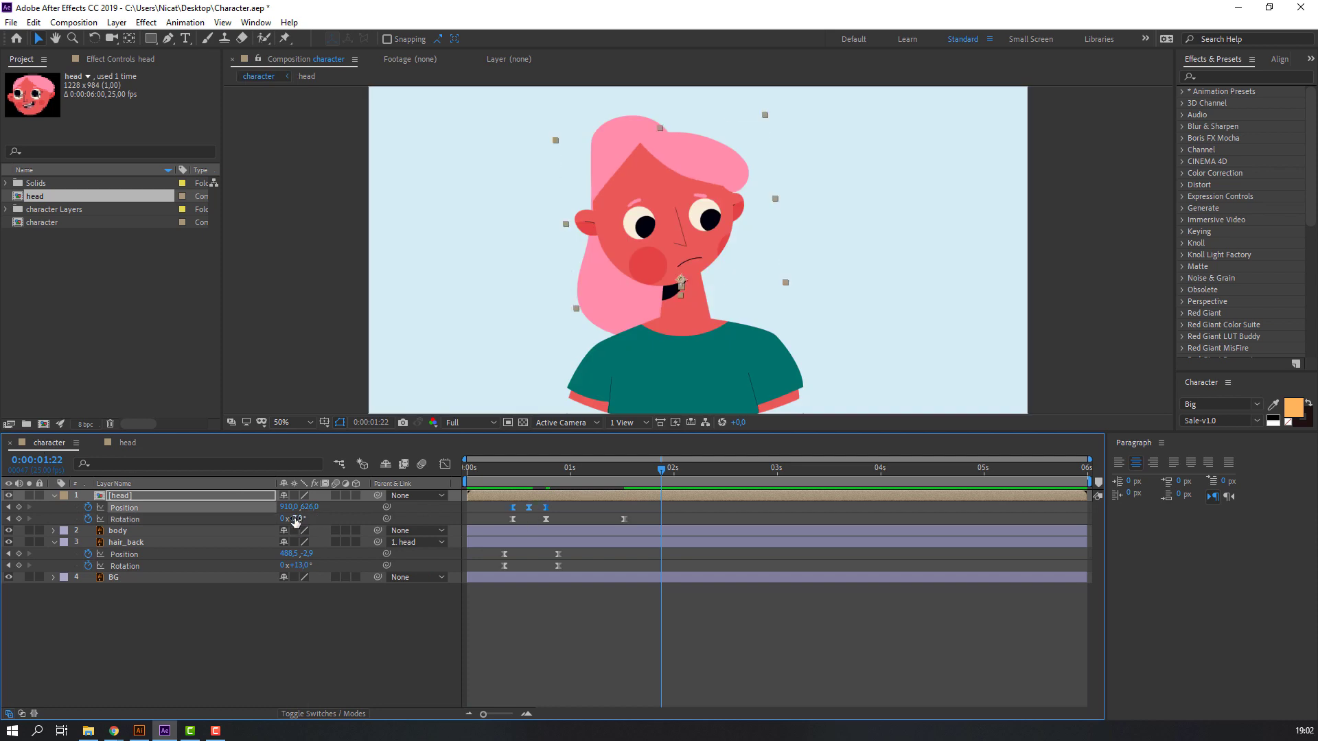
{"action": "left_click_drag", "start_coordinate": [297, 521], "coordinate": [308, 520]}
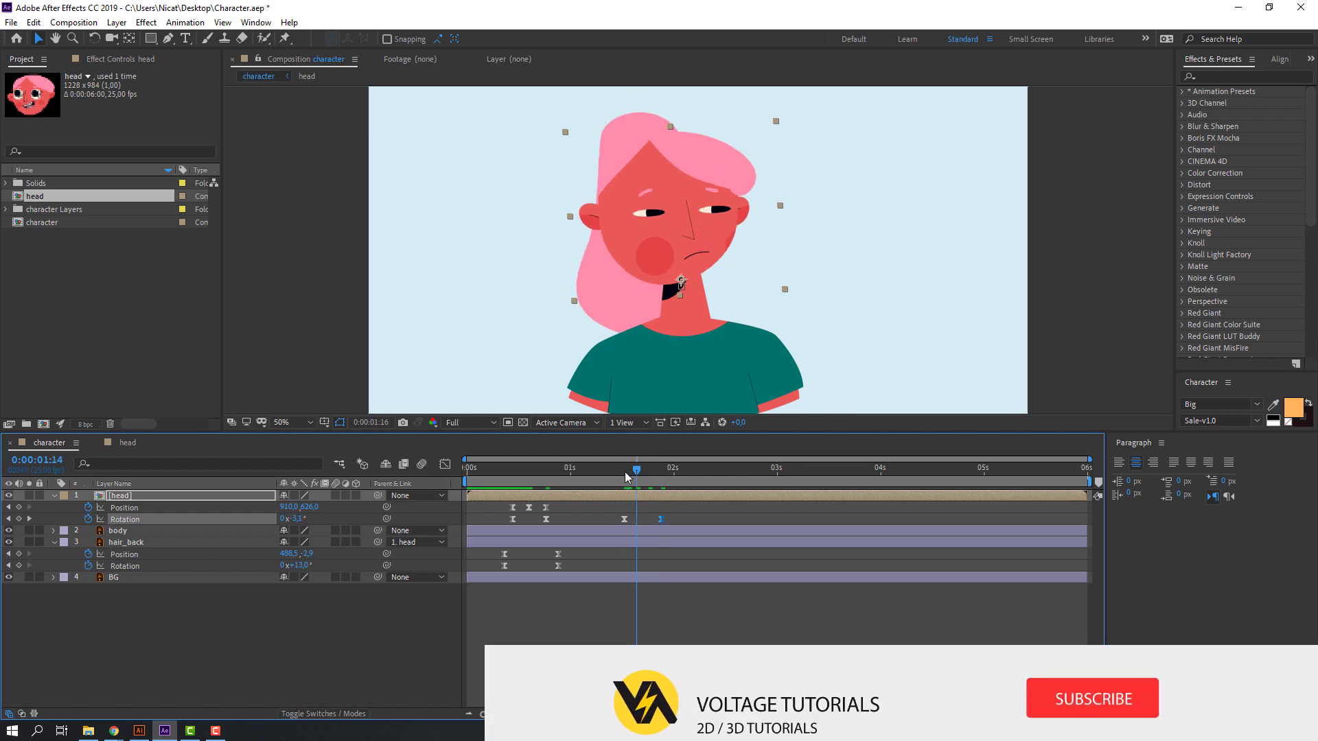
{"action": "key", "text": "j"}
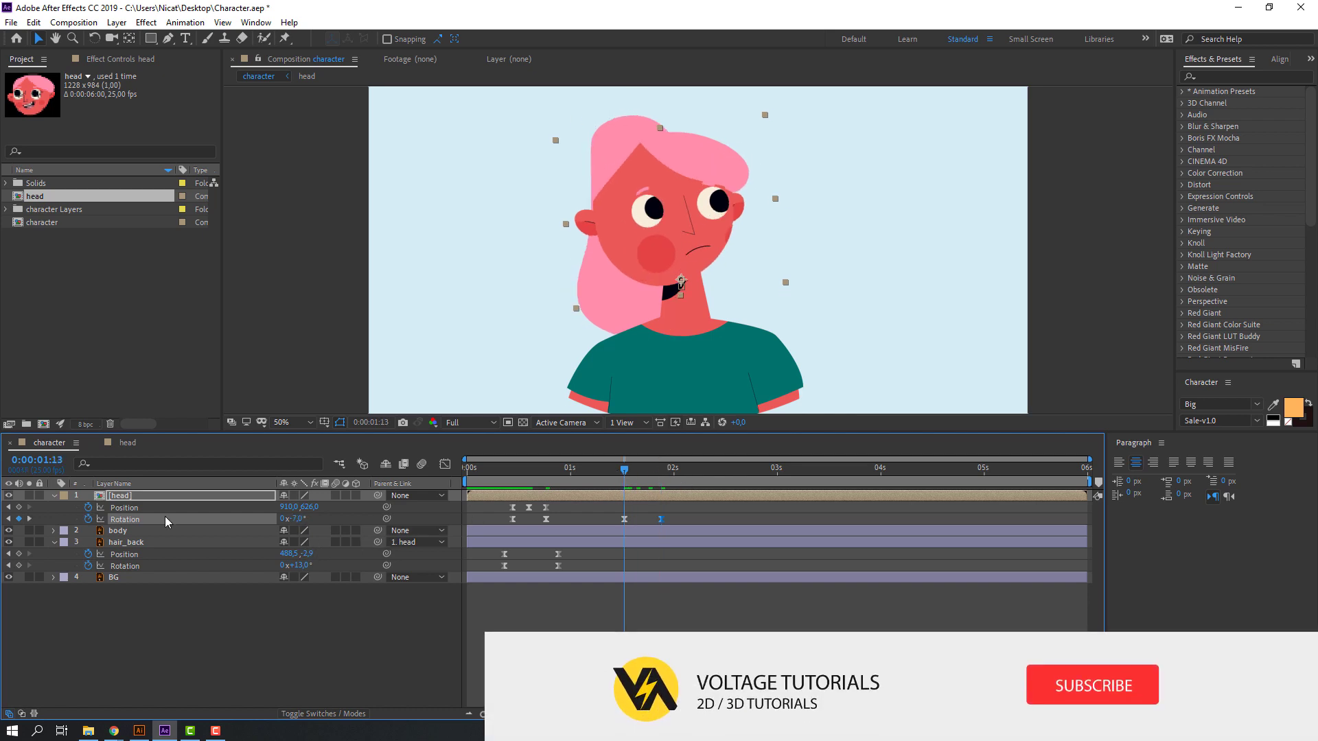
Keyframe head Position at 1:13, lower the head at 1:22, and preview the return turn
{"action": "left_click", "coordinate": [18, 507]}
{"action": "key", "text": "k"}
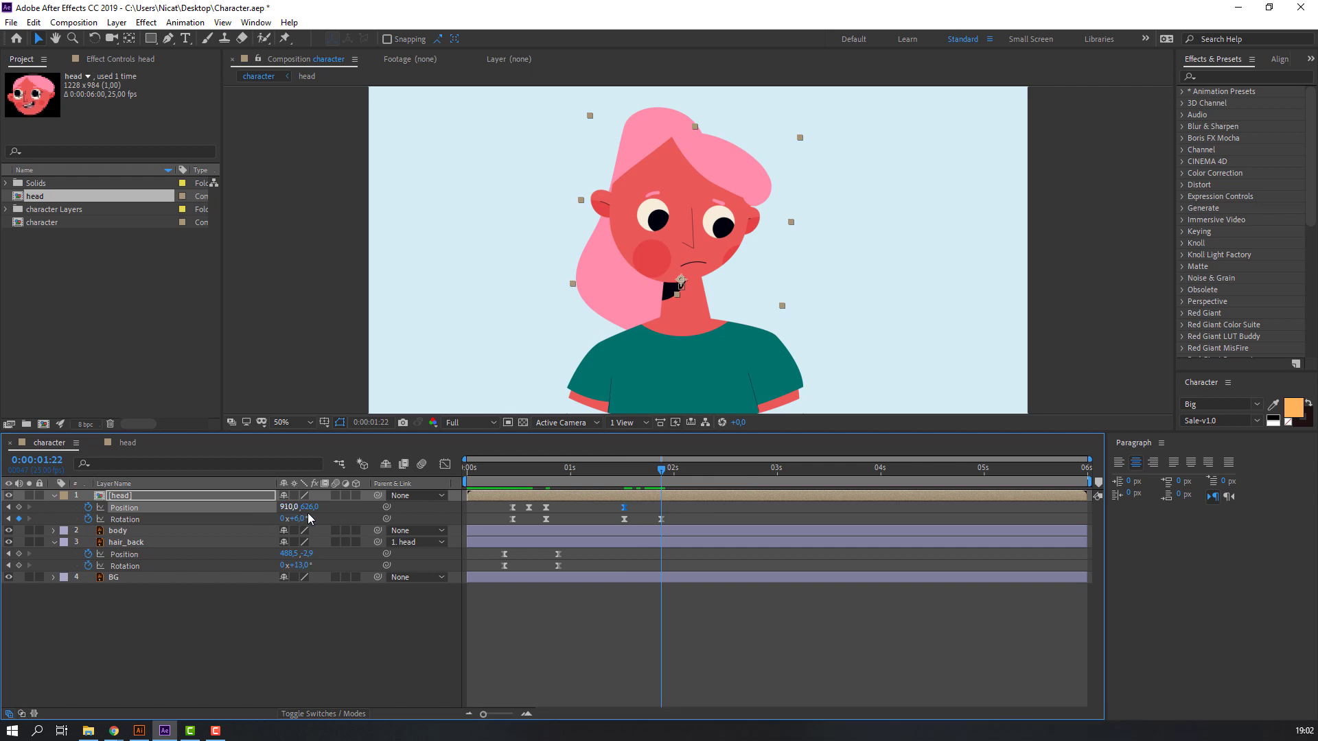
{"action": "left_click_drag", "start_coordinate": [309, 507], "coordinate": [322, 507]}
{"action": "left_click_drag", "start_coordinate": [606, 470], "coordinate": [665, 481]}
{"action": "key", "text": "space"}
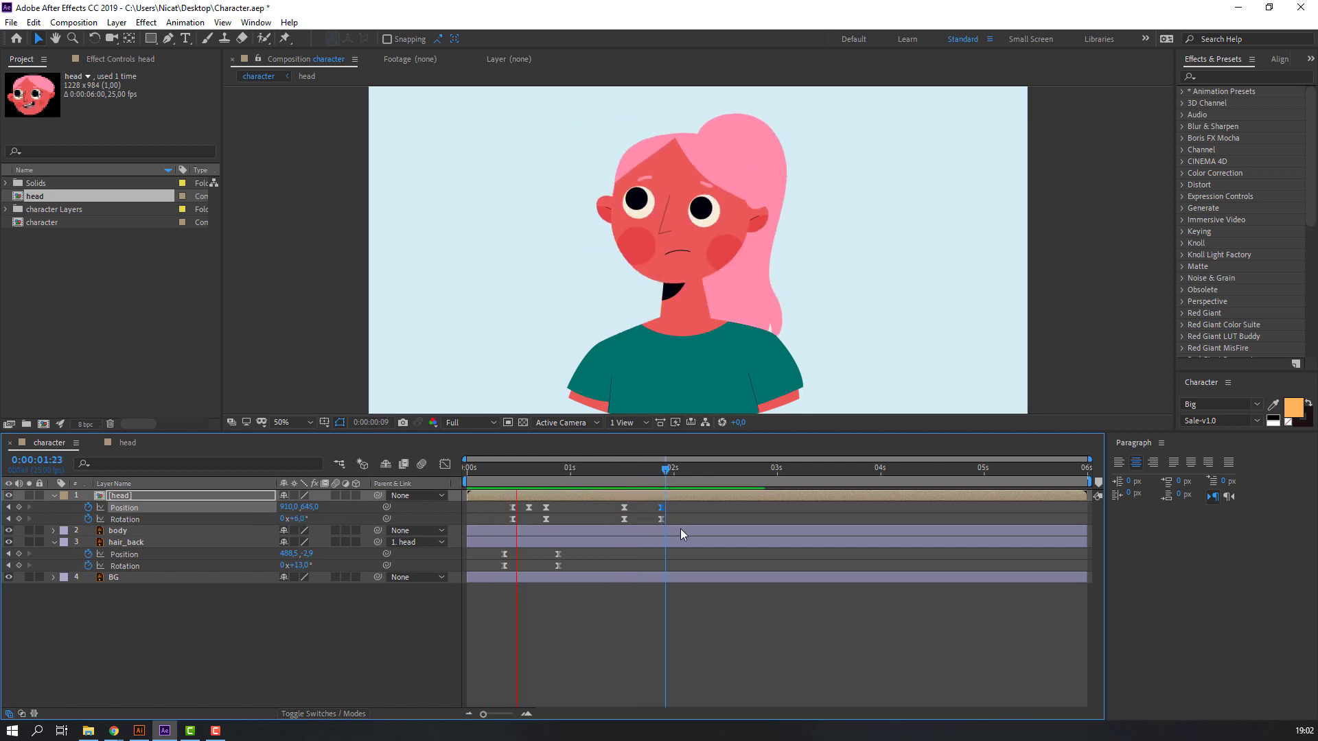
{"action": "key", "text": "space"}
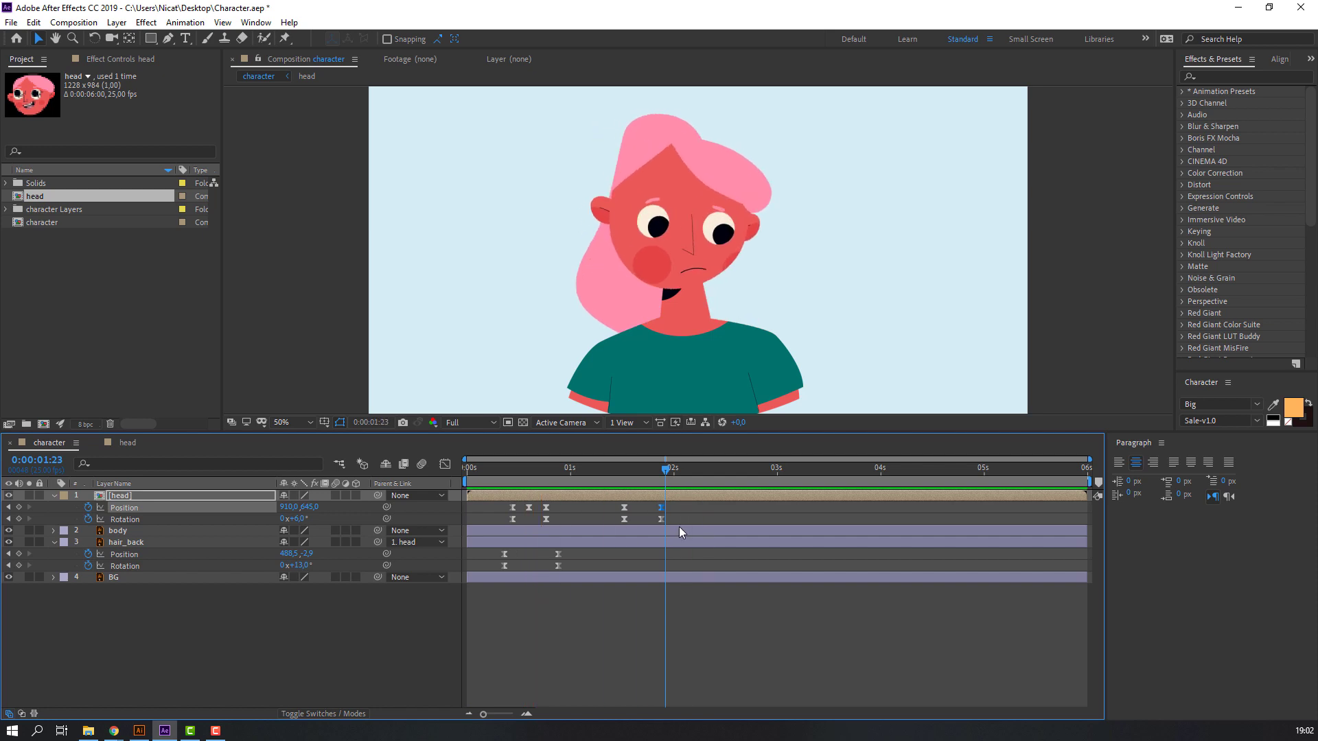
{"action": "left_click", "coordinate": [130, 443]}
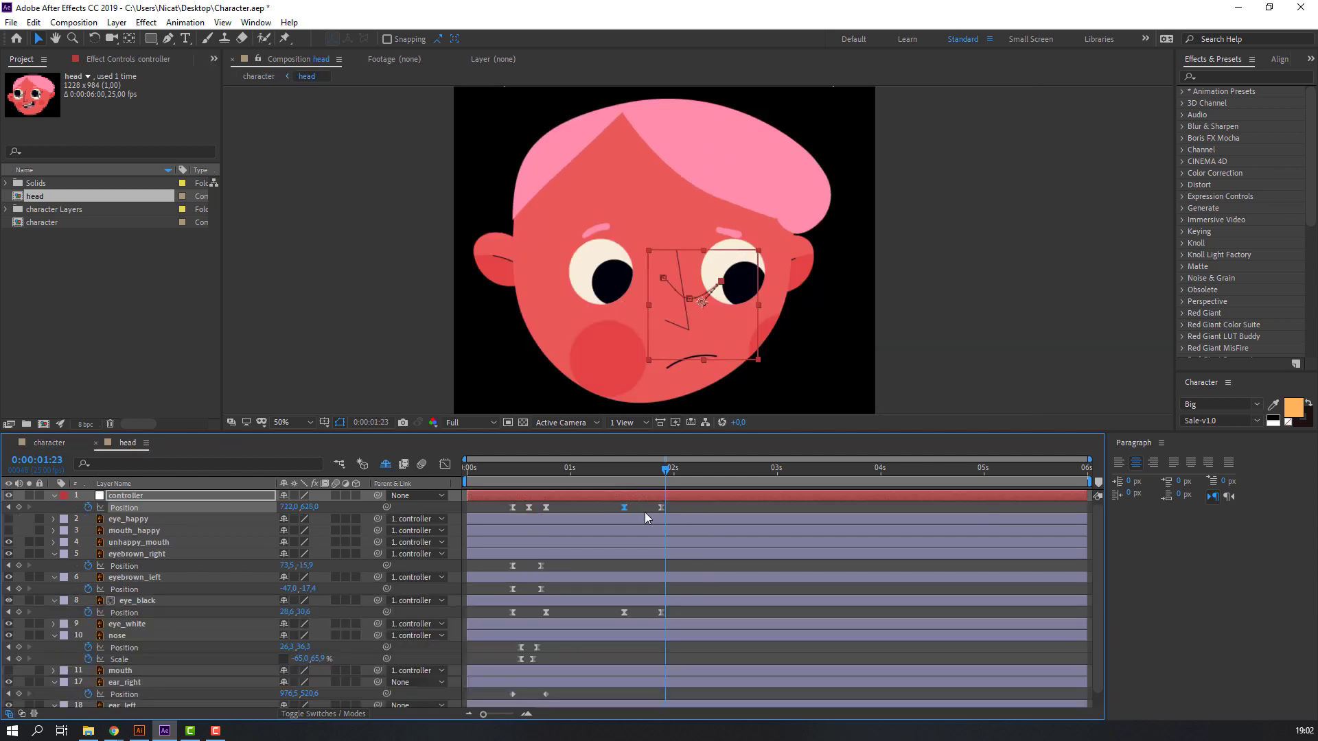
Make eye_happy visible and trim it to start after the head turn
{"action": "left_click_drag", "start_coordinate": [623, 467], "coordinate": [628, 472]}
{"action": "left_click_drag", "start_coordinate": [674, 370], "coordinate": [651, 358]}
{"action": "left_click", "coordinate": [625, 472]}
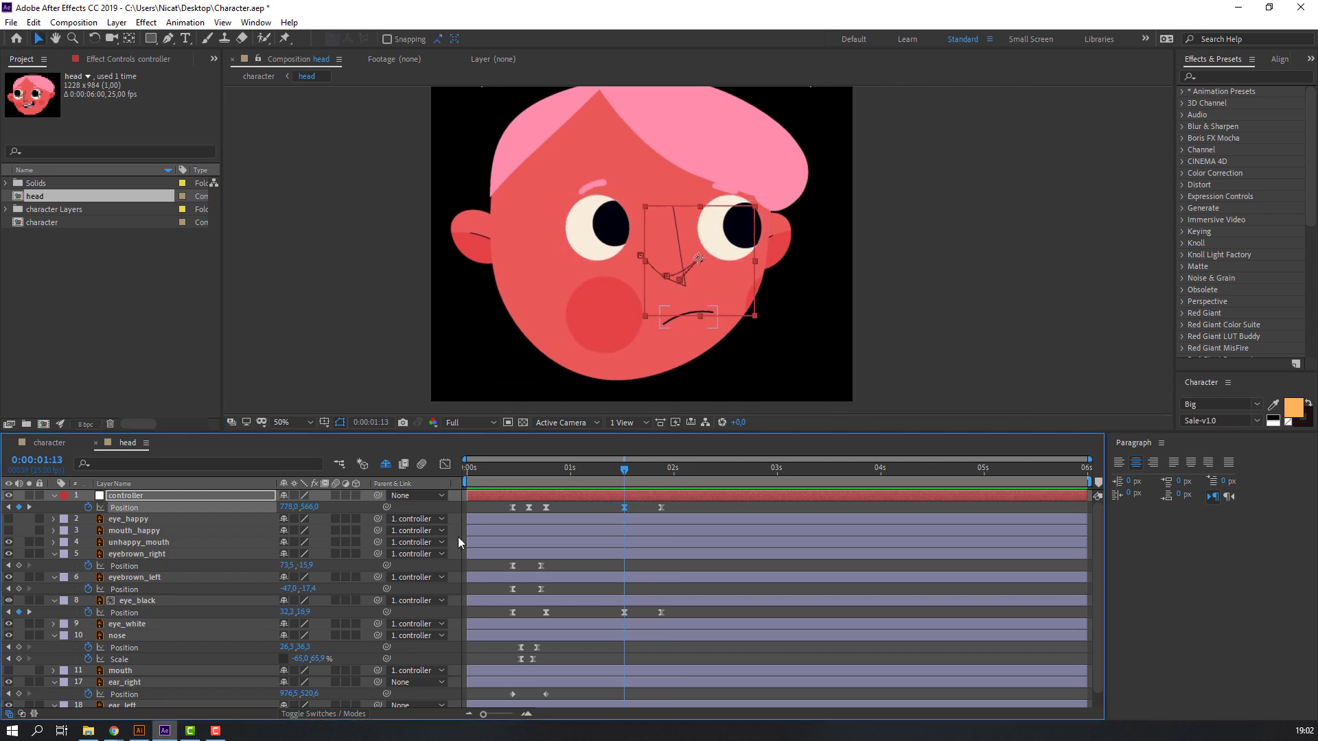
{"action": "left_click", "coordinate": [125, 519]}
{"action": "left_click", "coordinate": [9, 519]}
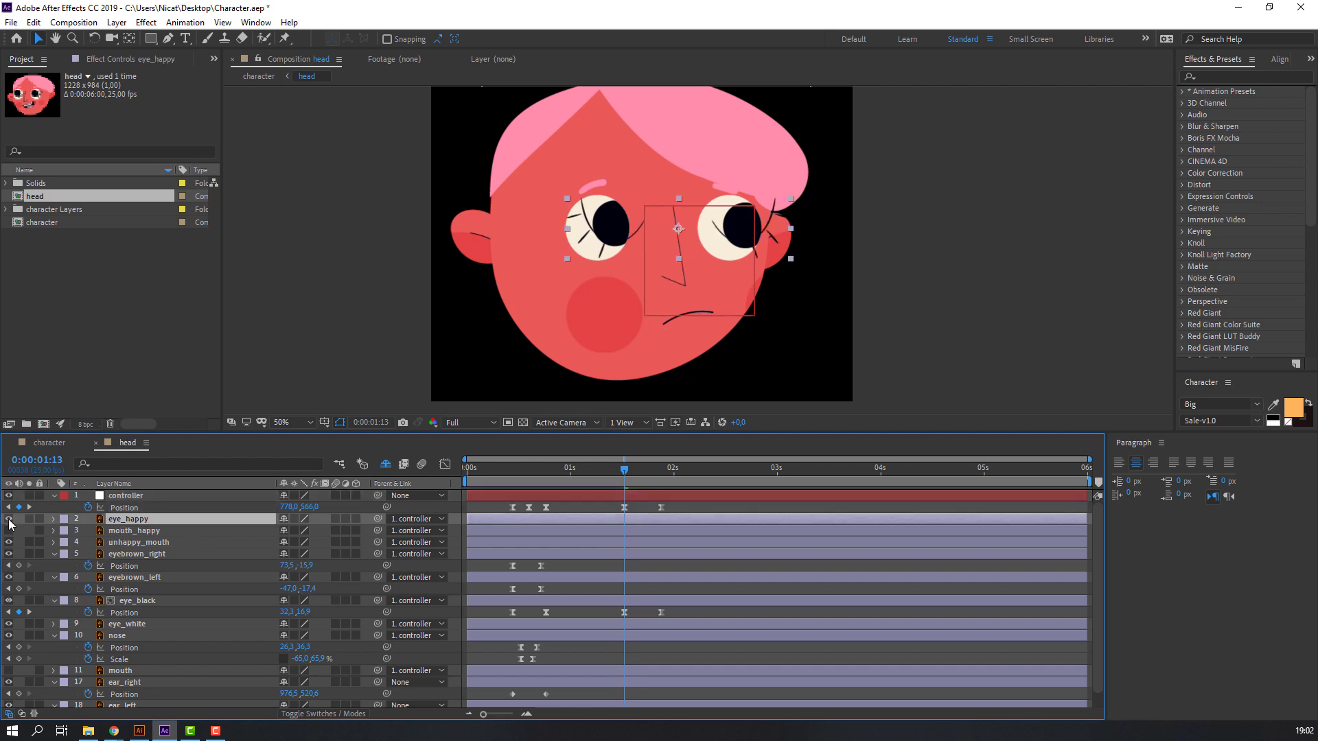
{"action": "left_click_drag", "start_coordinate": [552, 519], "coordinate": [664, 514]}
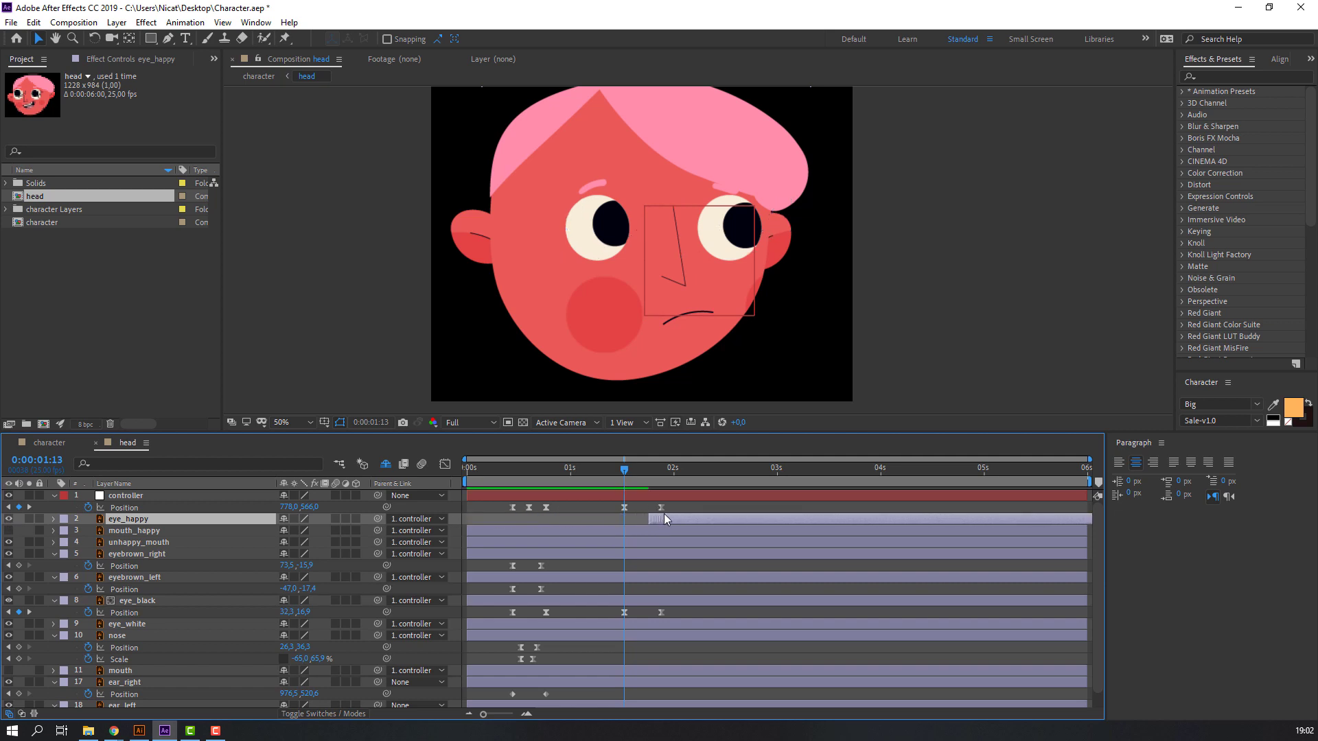
Split eye_black and eye_white at 1:19, delete their later halves, and preview
{"action": "left_click_drag", "start_coordinate": [627, 473], "coordinate": [650, 471]}
{"action": "left_click", "coordinate": [124, 566]}
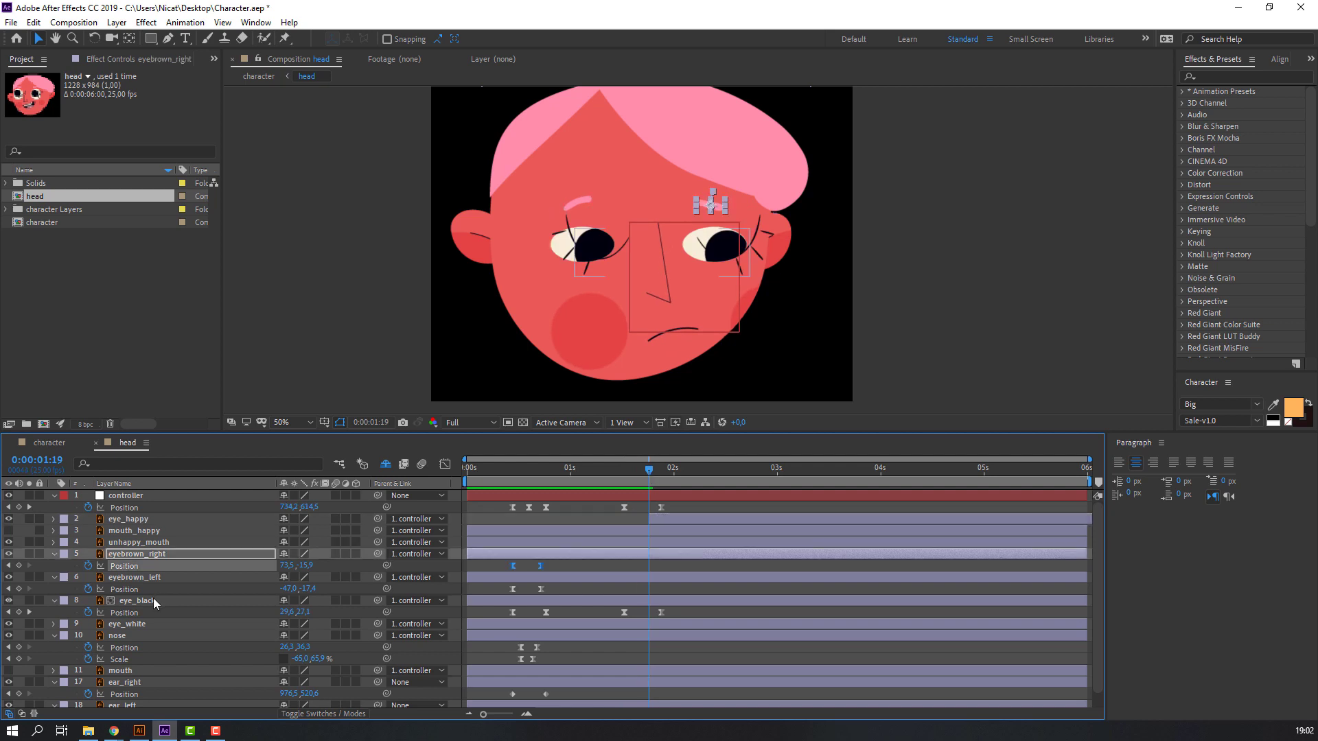
{"action": "left_click", "coordinate": [137, 601]}
{"action": "left_click", "coordinate": [138, 624], "text": "ctrl"}
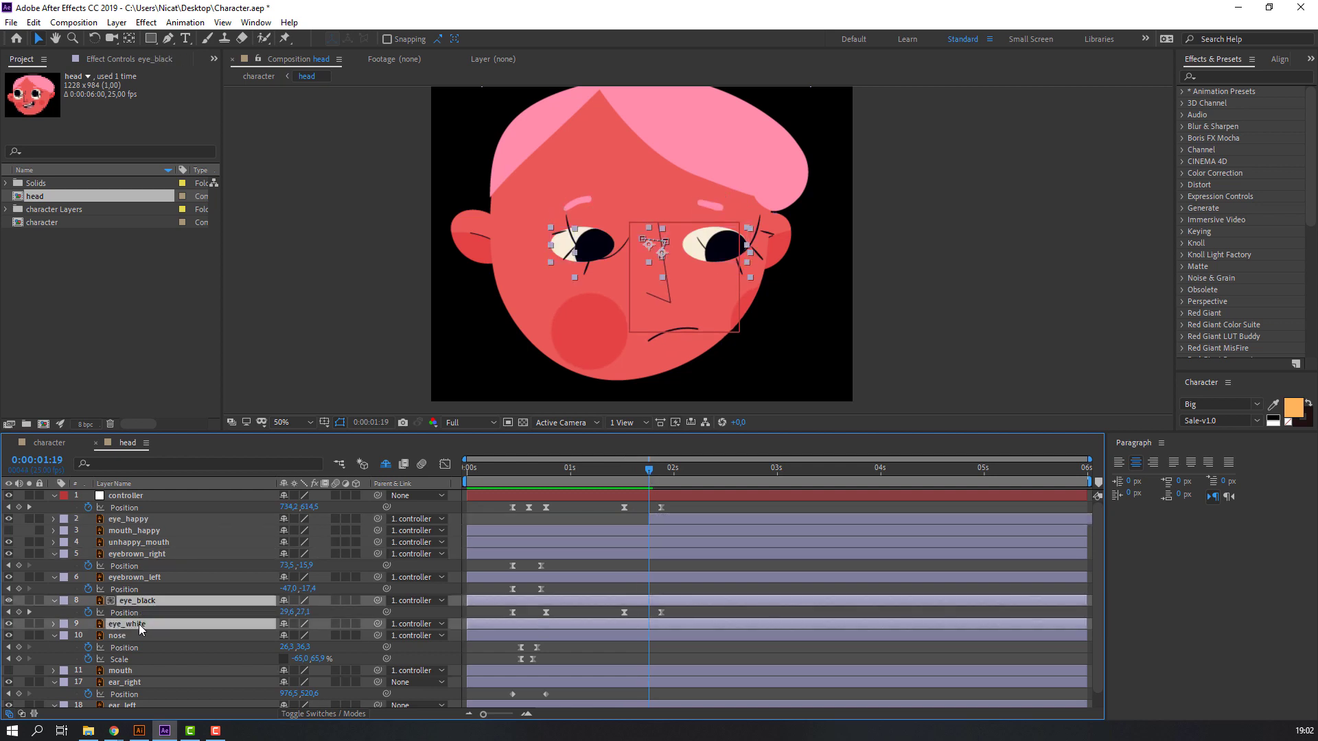
{"action": "left_click", "coordinate": [33, 23]}
{"action": "left_click", "coordinate": [65, 214]}
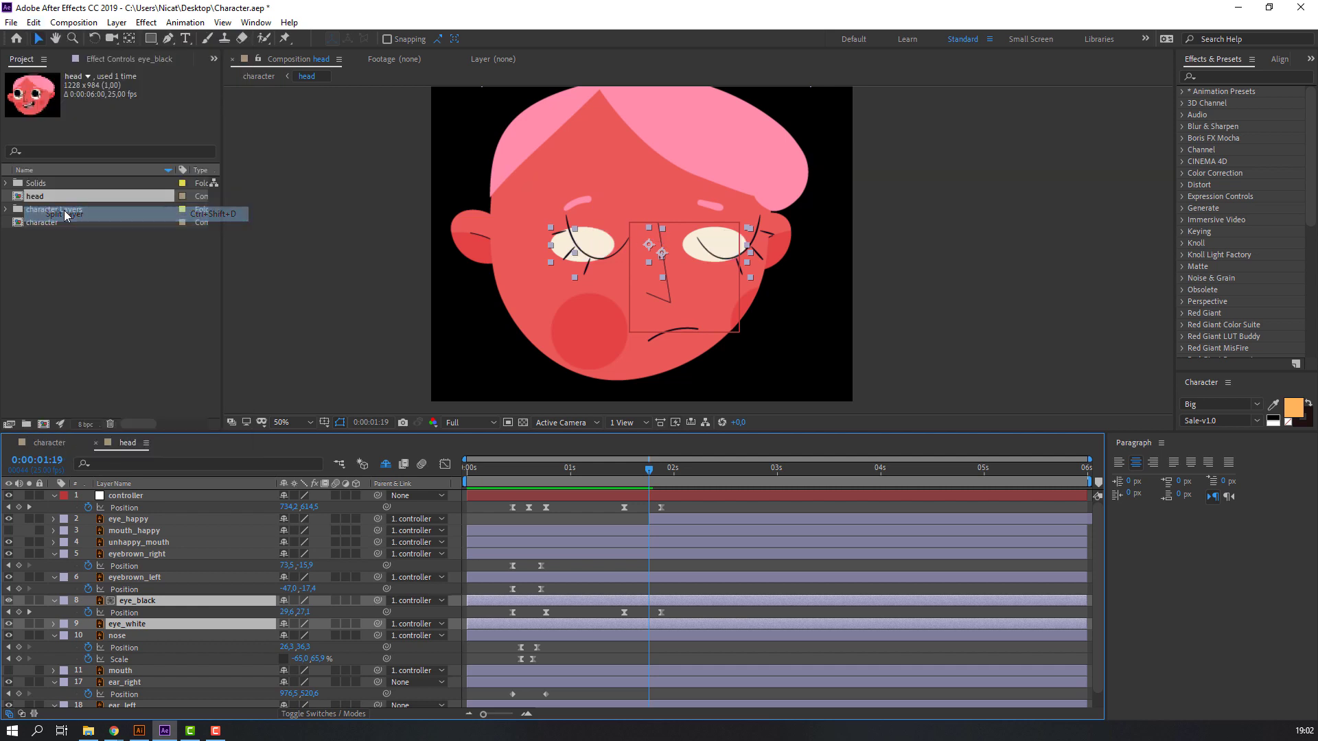
{"action": "key", "text": "Delete"}
{"action": "left_click_drag", "start_coordinate": [609, 474], "coordinate": [669, 475]}
{"action": "key", "text": "space"}
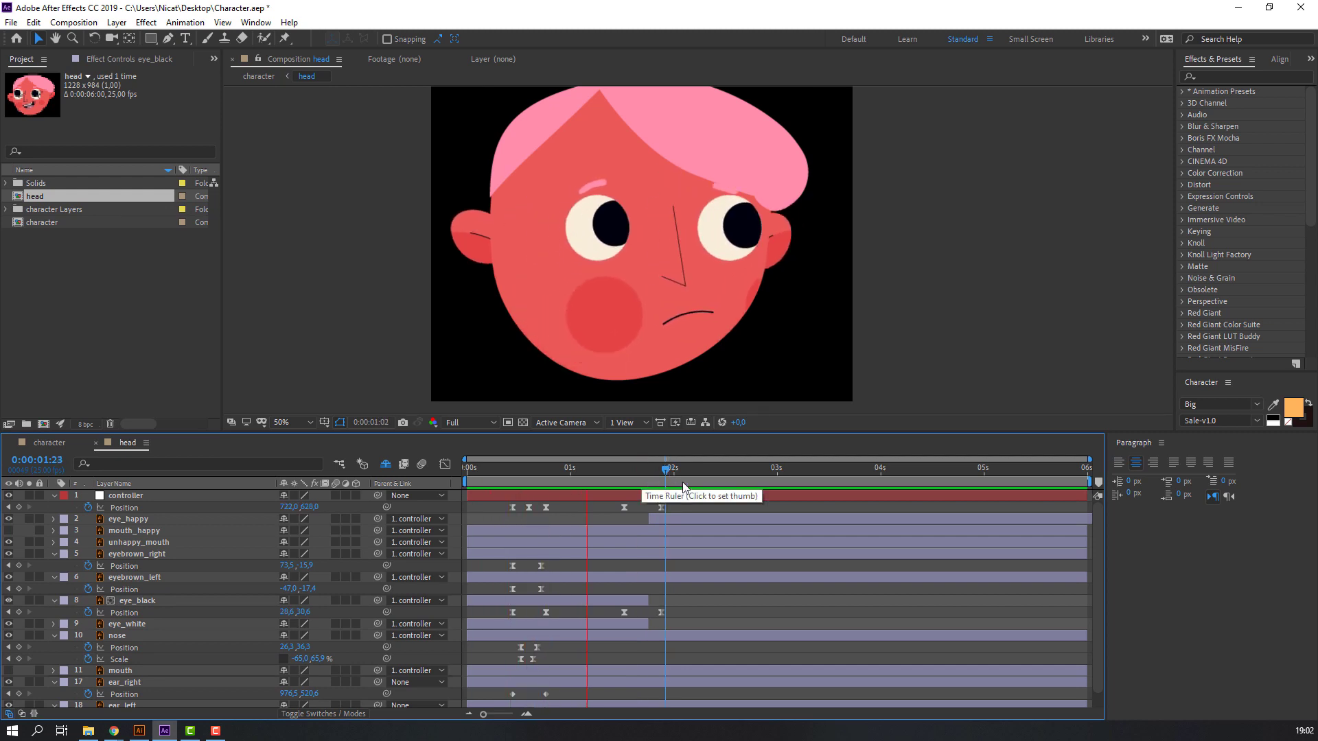
Split the unhappy_mouth layer at 1:19 and delete its later half
{"action": "left_click", "coordinate": [661, 475]}
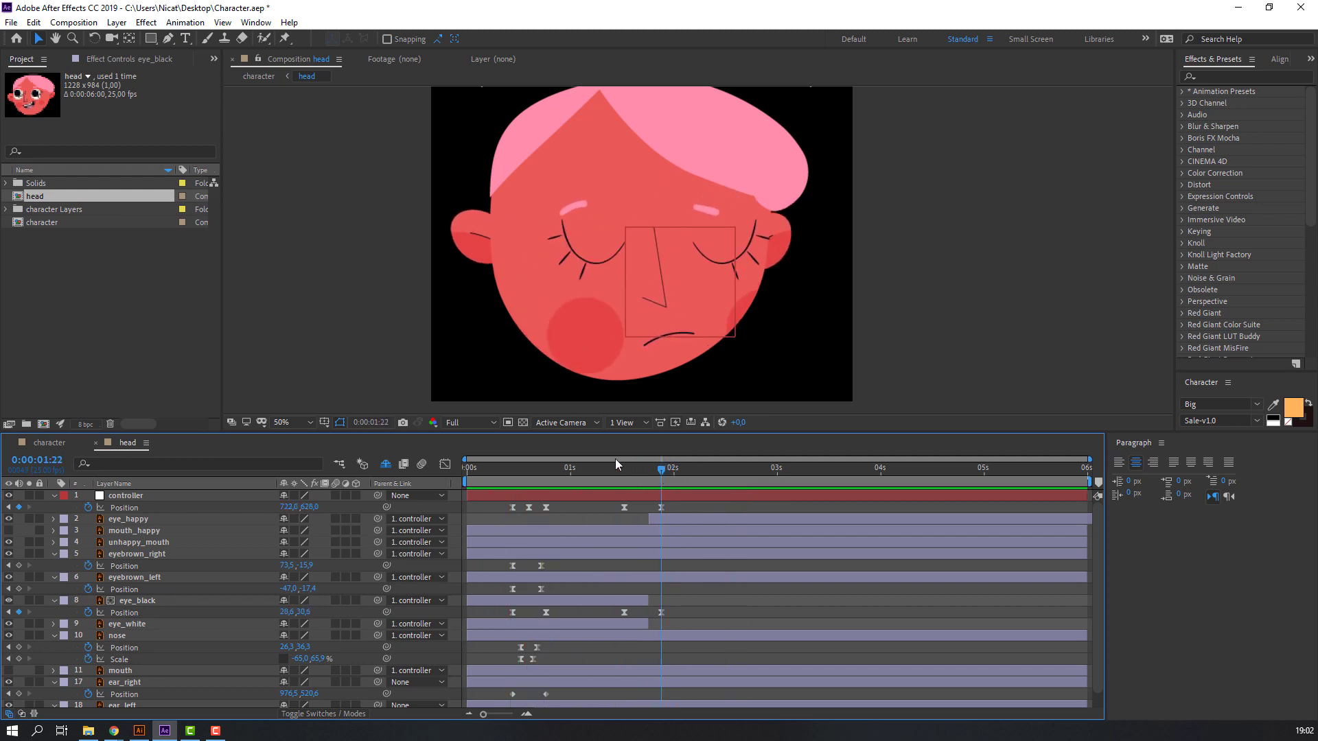
{"action": "left_click", "coordinate": [648, 344]}
{"action": "key", "text": "Page_Up"}
{"action": "key", "text": "Page_Up"}
{"action": "key", "text": "Page_Up"}
{"action": "left_click", "coordinate": [660, 504]}
{"action": "left_click", "coordinate": [125, 547]}
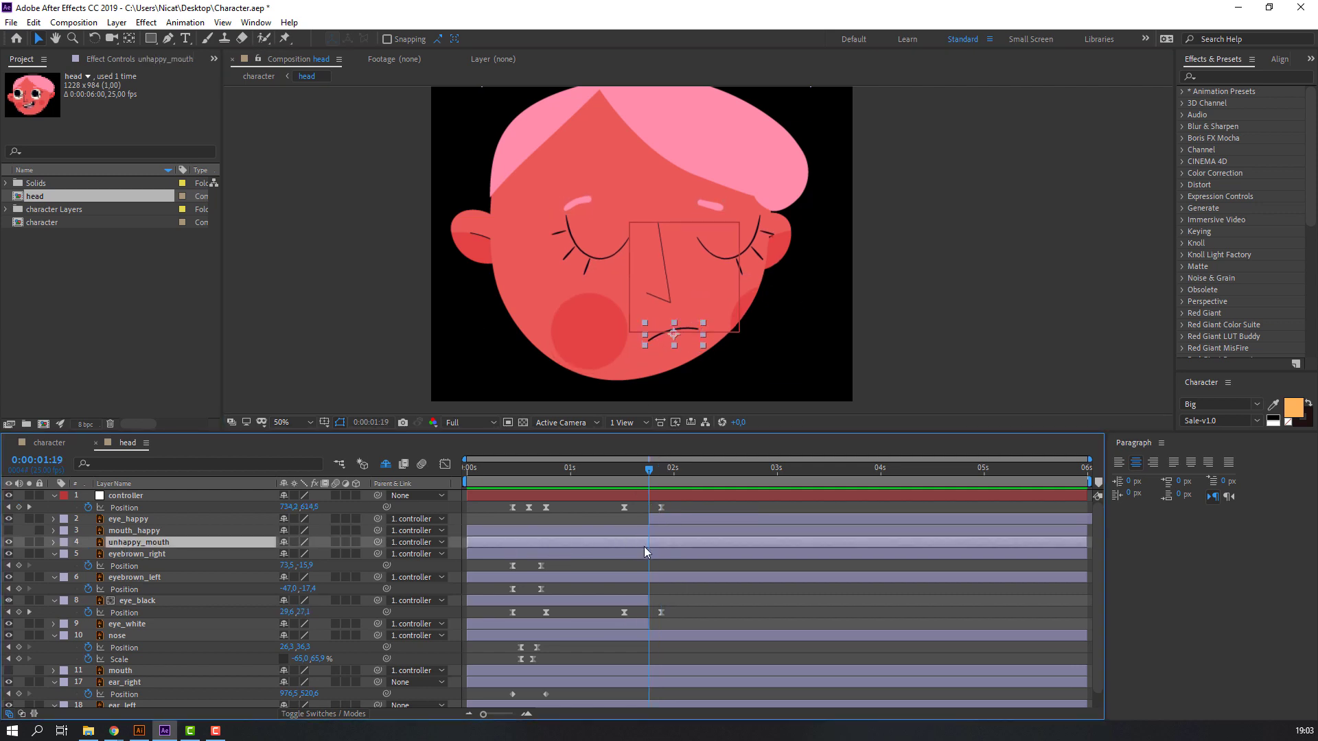
{"action": "left_click", "coordinate": [33, 22]}
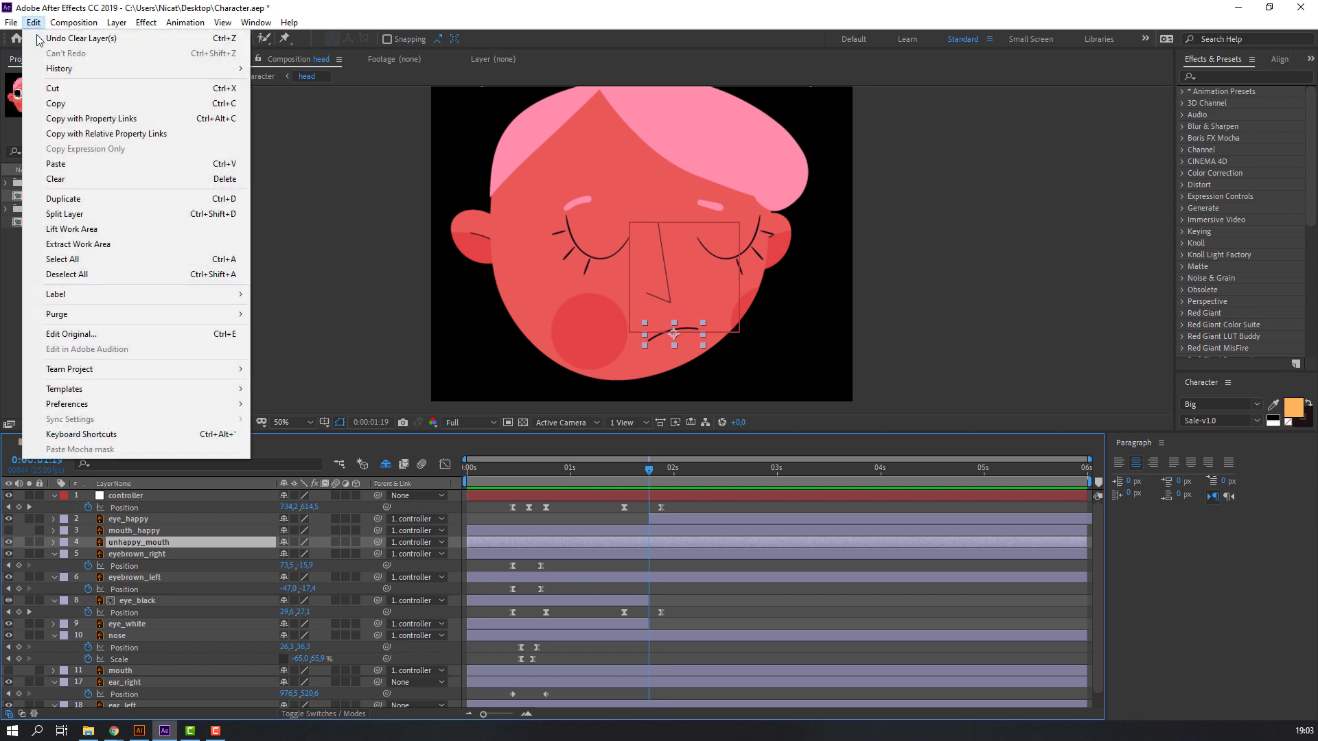
{"action": "left_click", "coordinate": [55, 215]}
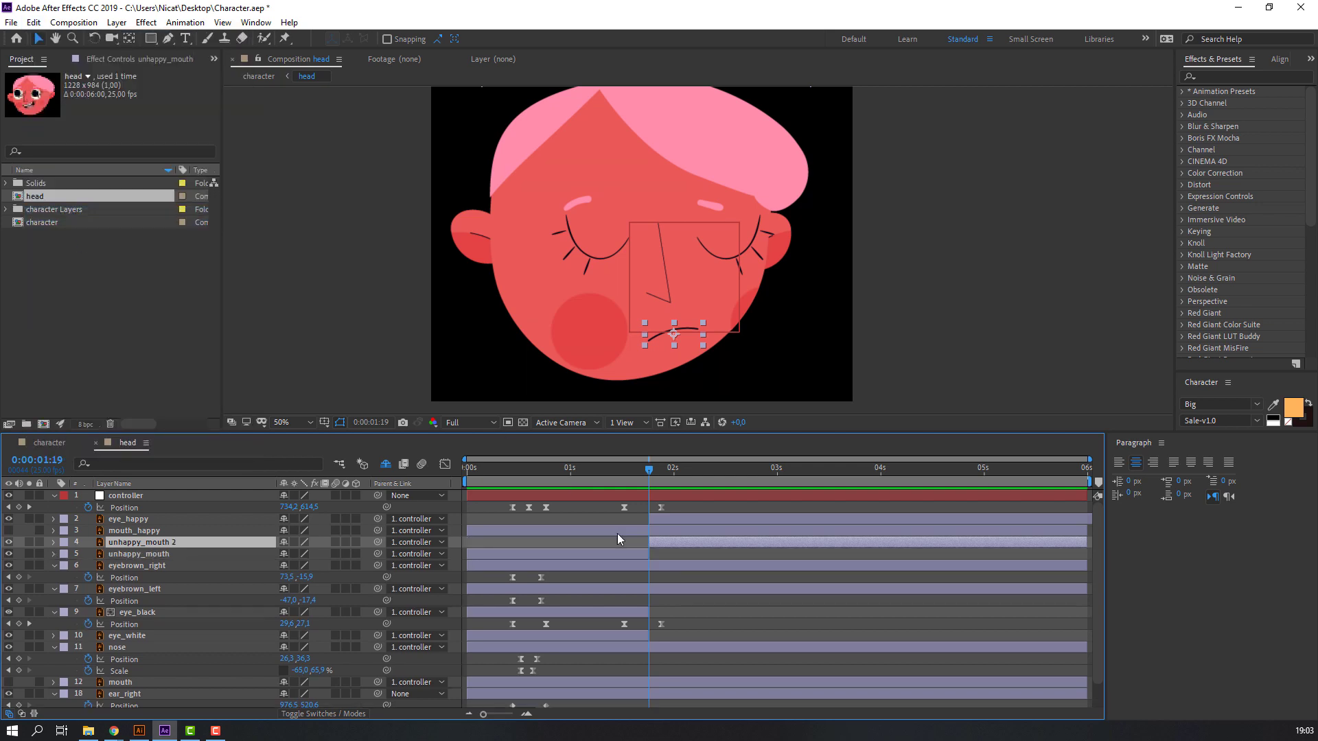
{"action": "key", "text": "Delete"}
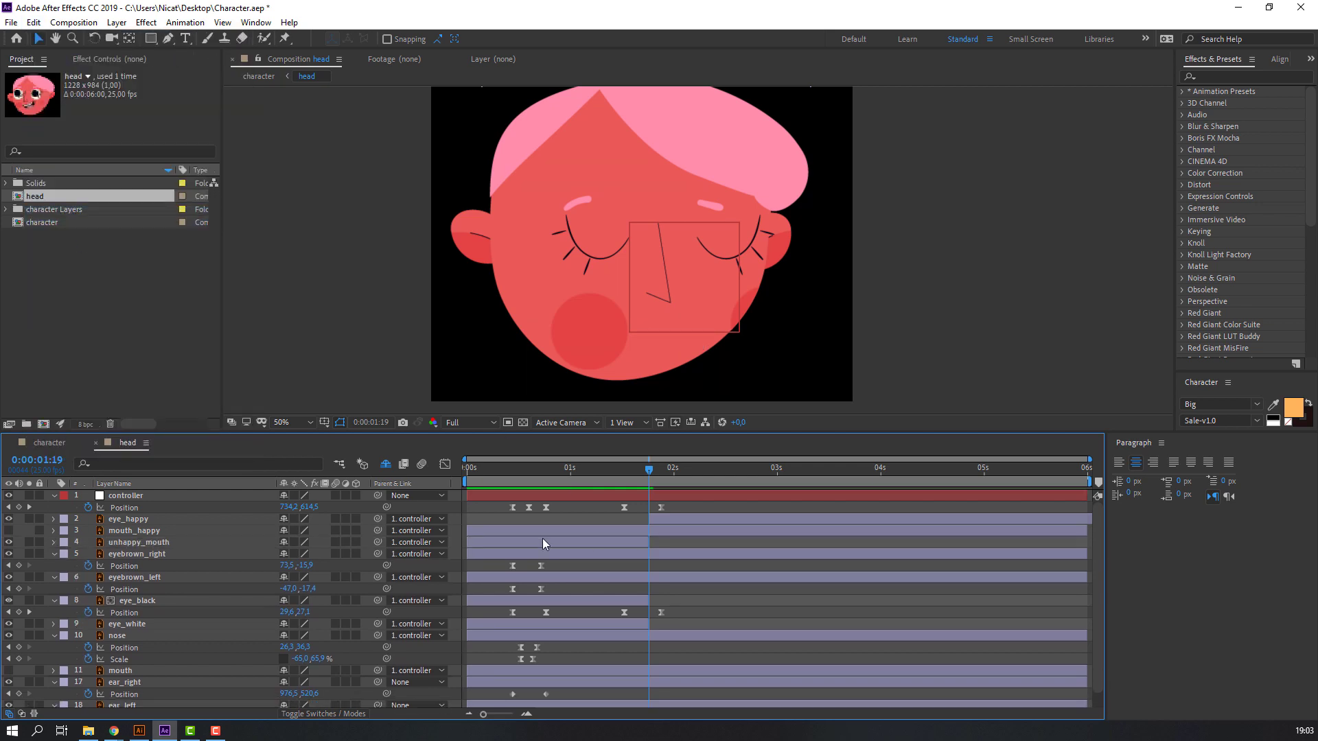
Make mouth_happy visible with its in-point trimmed to 1:19, then scrub to check
{"action": "left_click", "coordinate": [115, 532]}
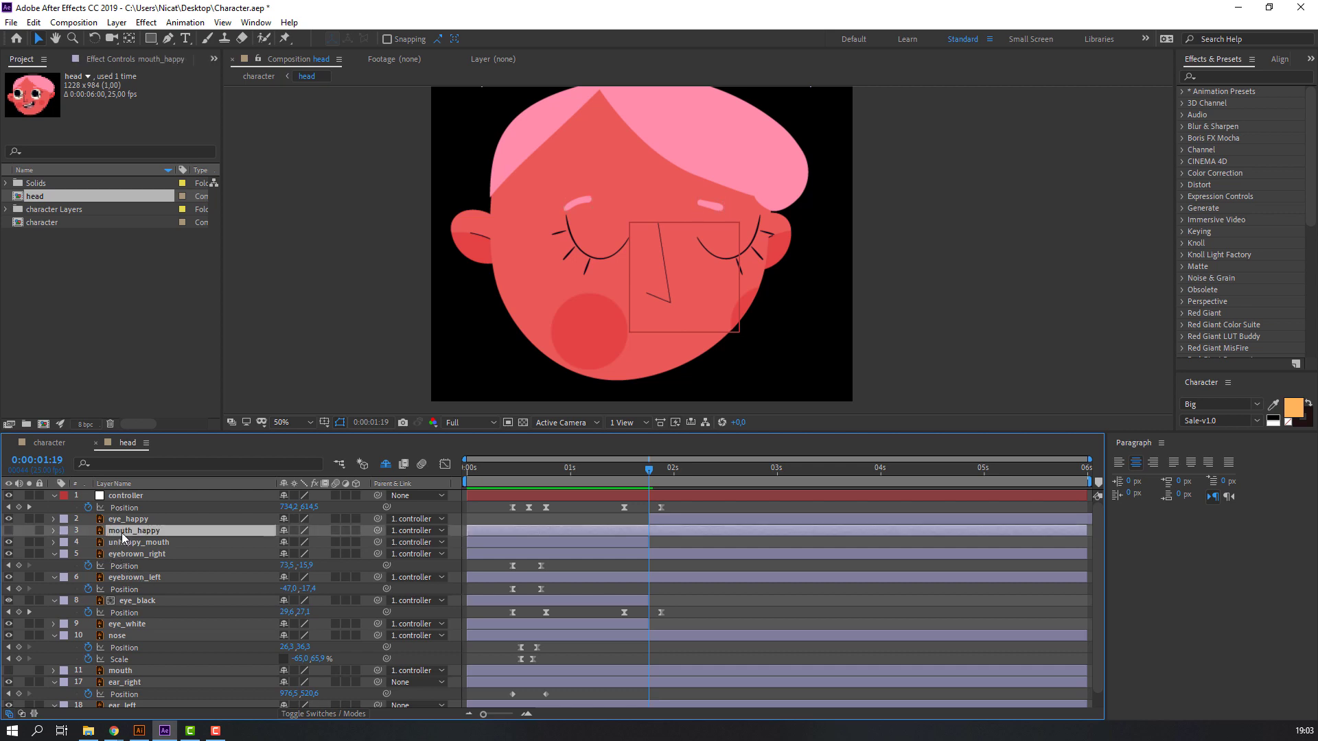
{"action": "left_click", "coordinate": [8, 531]}
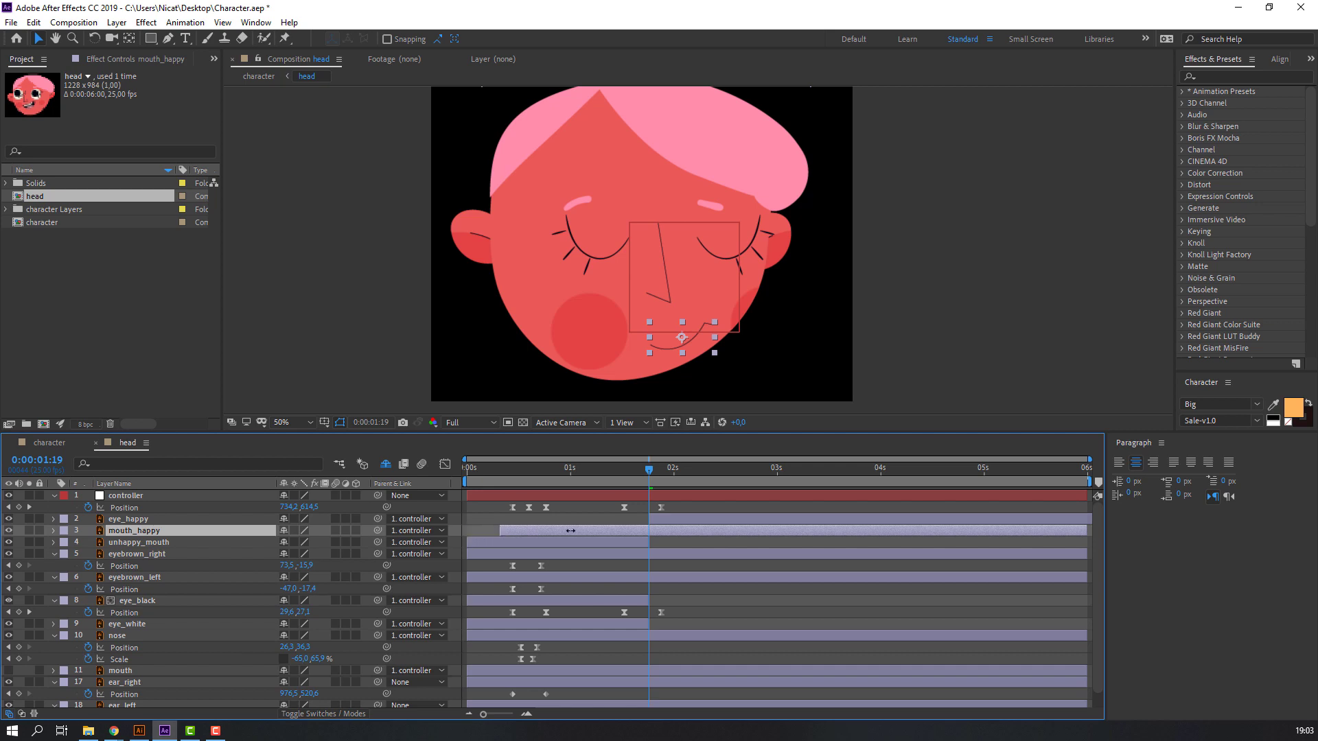
{"action": "left_click_drag", "start_coordinate": [570, 530], "coordinate": [648, 530]}
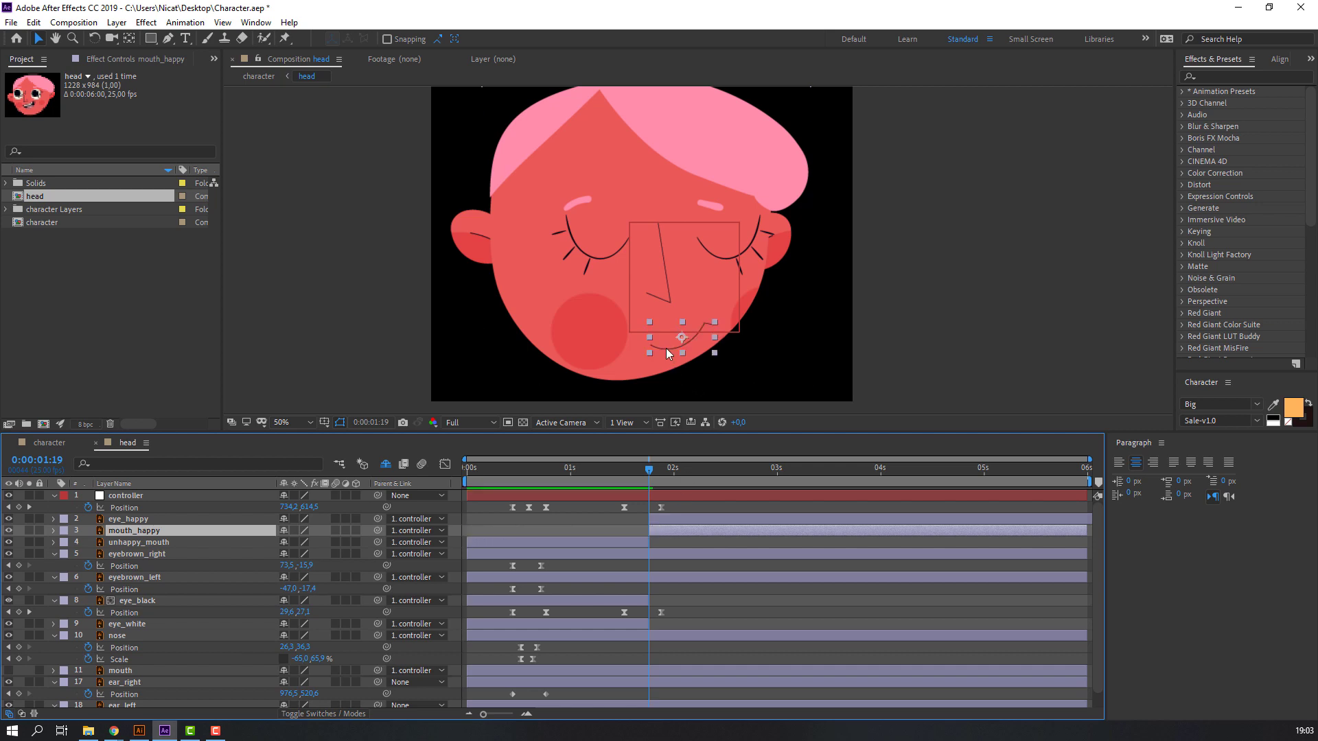
{"action": "key", "text": "F2"}
{"action": "left_click_drag", "start_coordinate": [621, 468], "coordinate": [661, 461]}
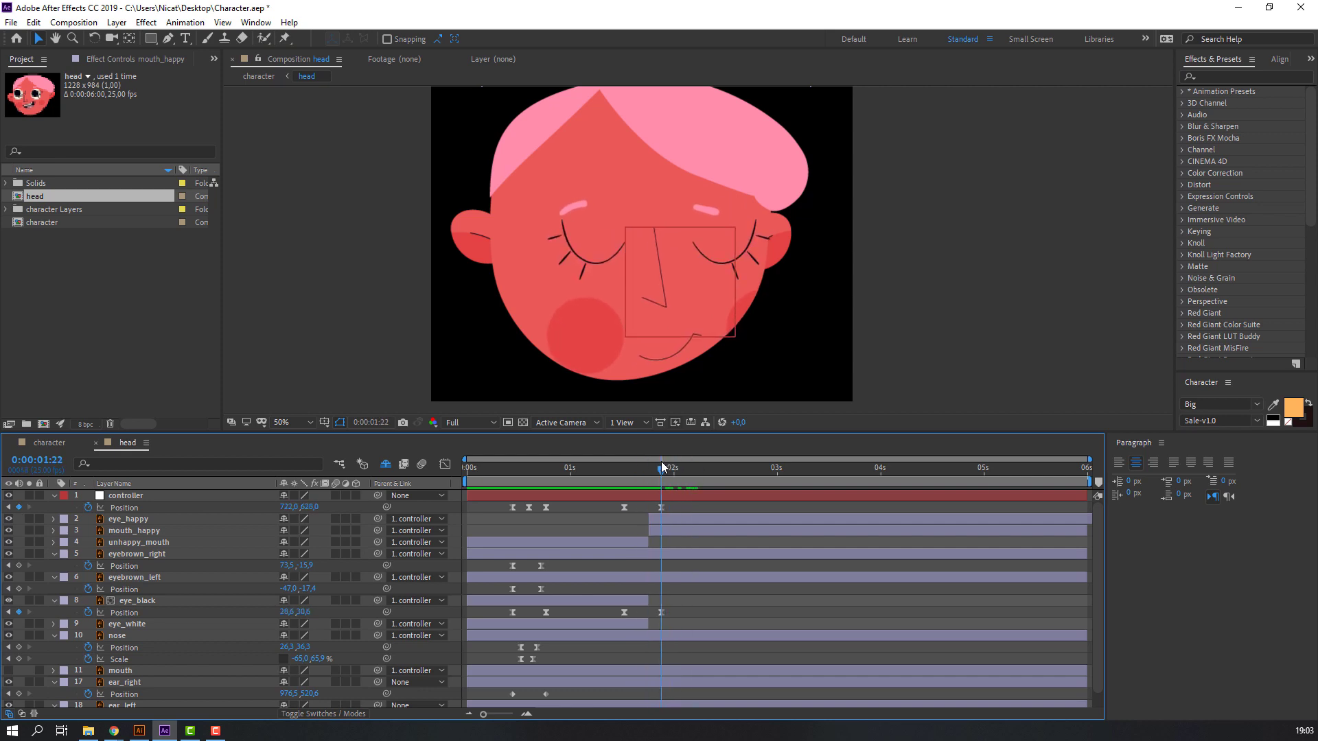
{"action": "left_click", "coordinate": [39, 443]}
{"action": "key", "text": "space"}
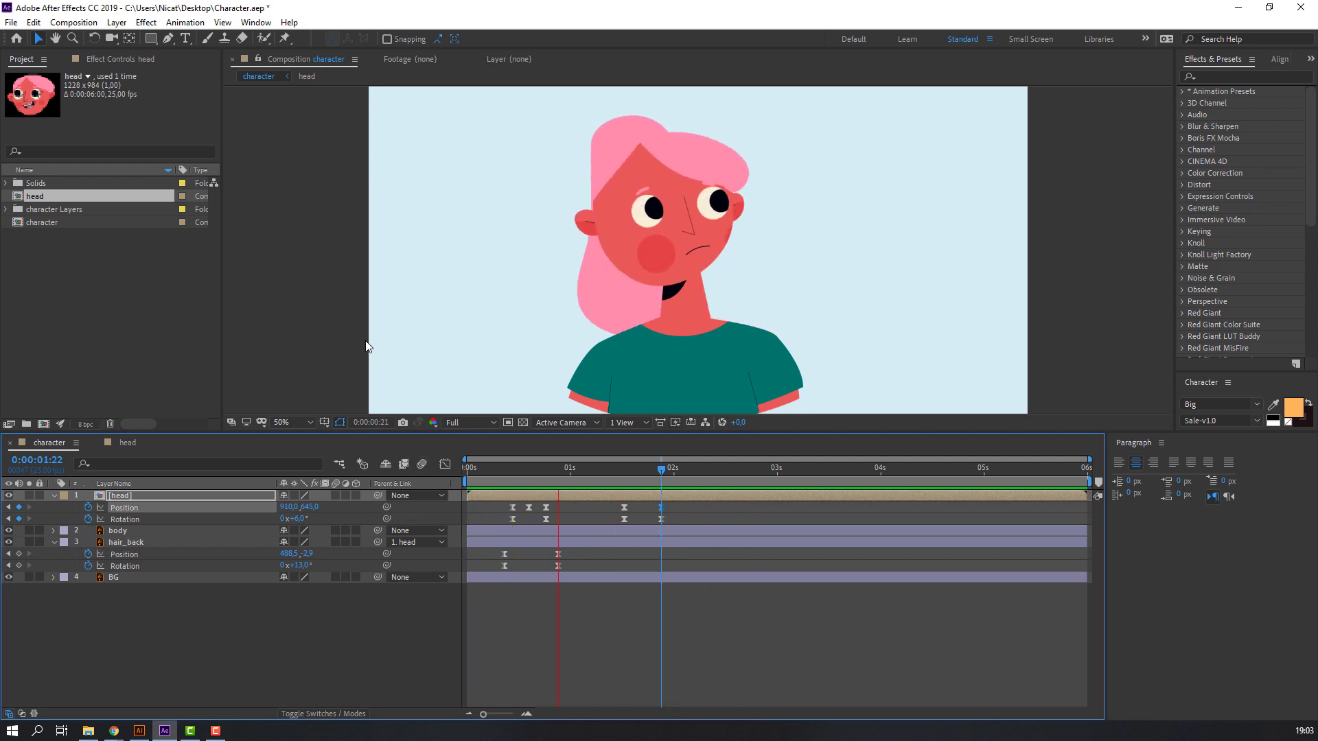
{"action": "mouse_move", "coordinate": [619, 466]}
{"action": "left_mouse_down"}
{"action": "mouse_move", "coordinate": [659, 469]}
{"action": "mouse_move", "coordinate": [624, 473]}
{"action": "mouse_move", "coordinate": [639, 475]}
{"action": "left_mouse_up"}
{"action": "left_click", "coordinate": [140, 445]}
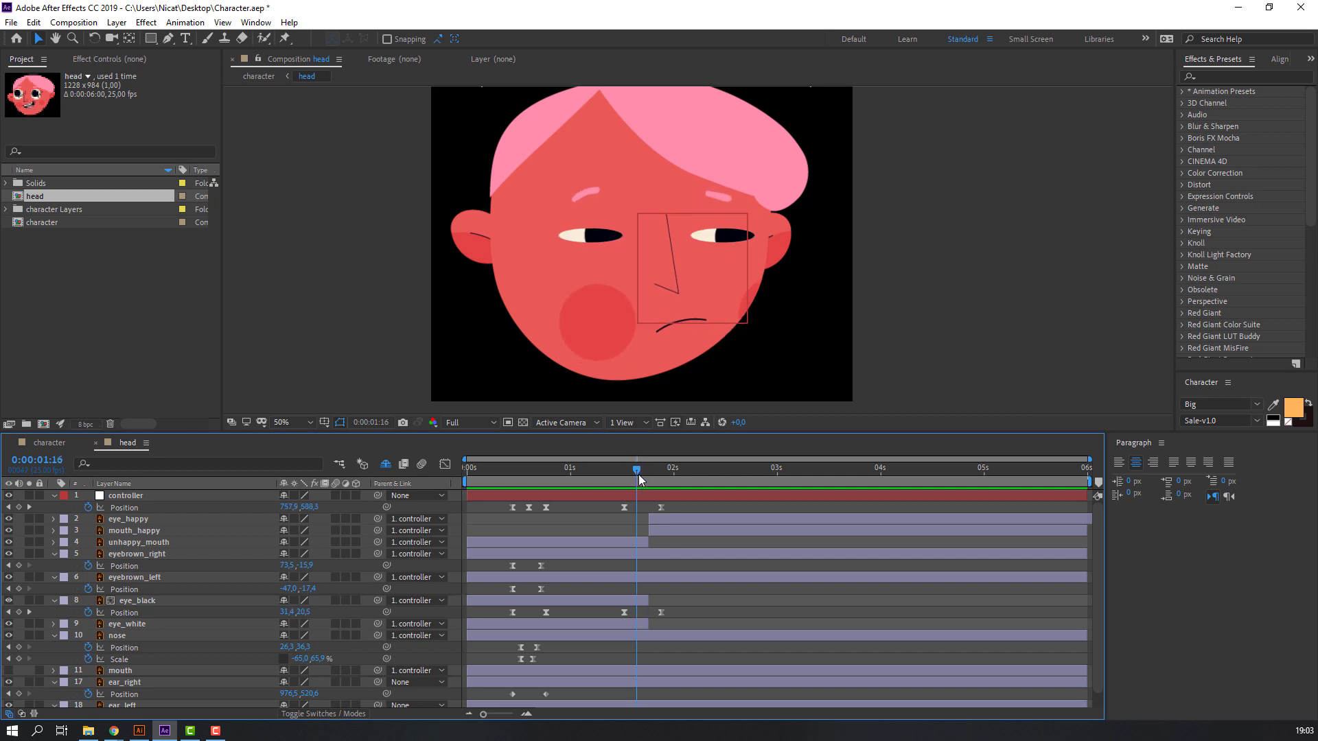
Trim the out-points of eye_black, eye_white and unhappy_mouth to 1:17
{"action": "left_click", "coordinate": [641, 470]}
{"action": "left_click", "coordinate": [639, 602]}
{"action": "left_click", "coordinate": [635, 624], "text": "ctrl"}
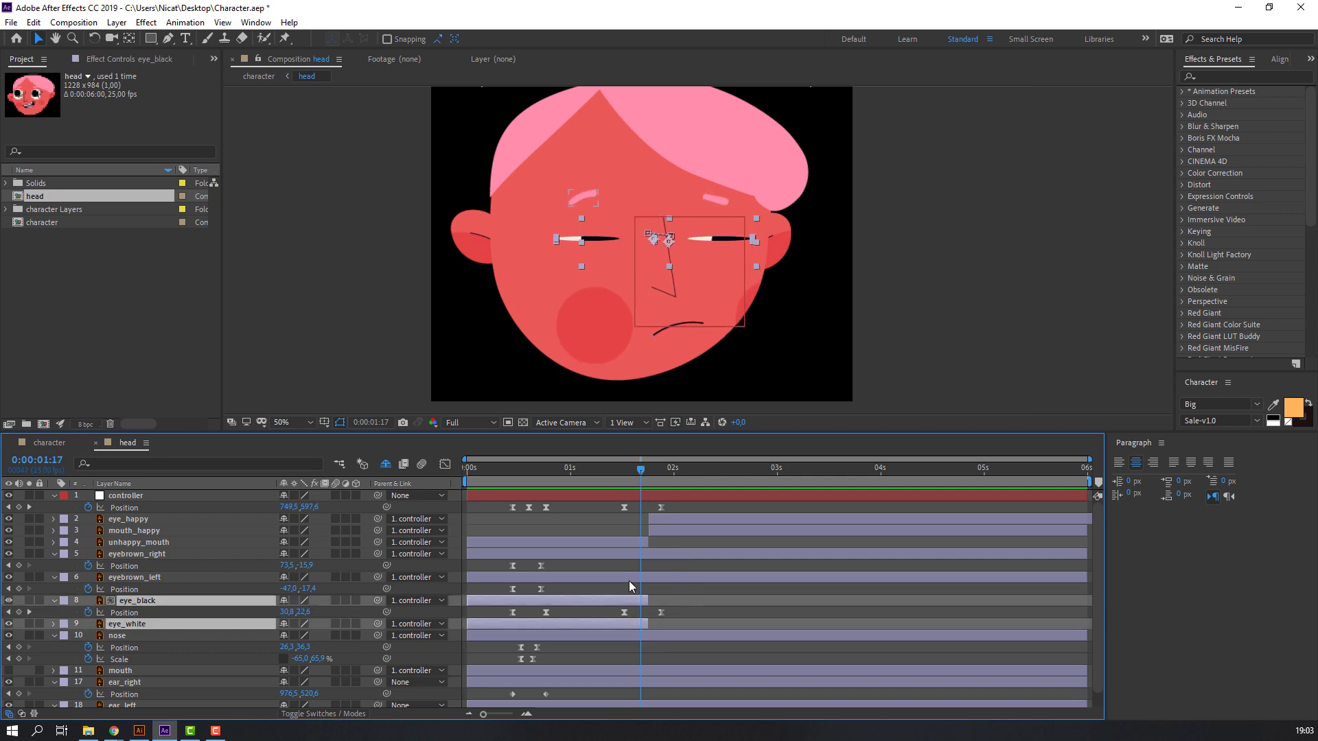
{"action": "left_click", "coordinate": [637, 543], "text": "ctrl"}
{"action": "left_click_drag", "start_coordinate": [647, 542], "coordinate": [657, 533]}
Slide eye_happy and mouth_happy to start at 1:17
{"action": "left_click", "coordinate": [663, 535]}
{"action": "left_click", "coordinate": [667, 518], "text": "ctrl"}
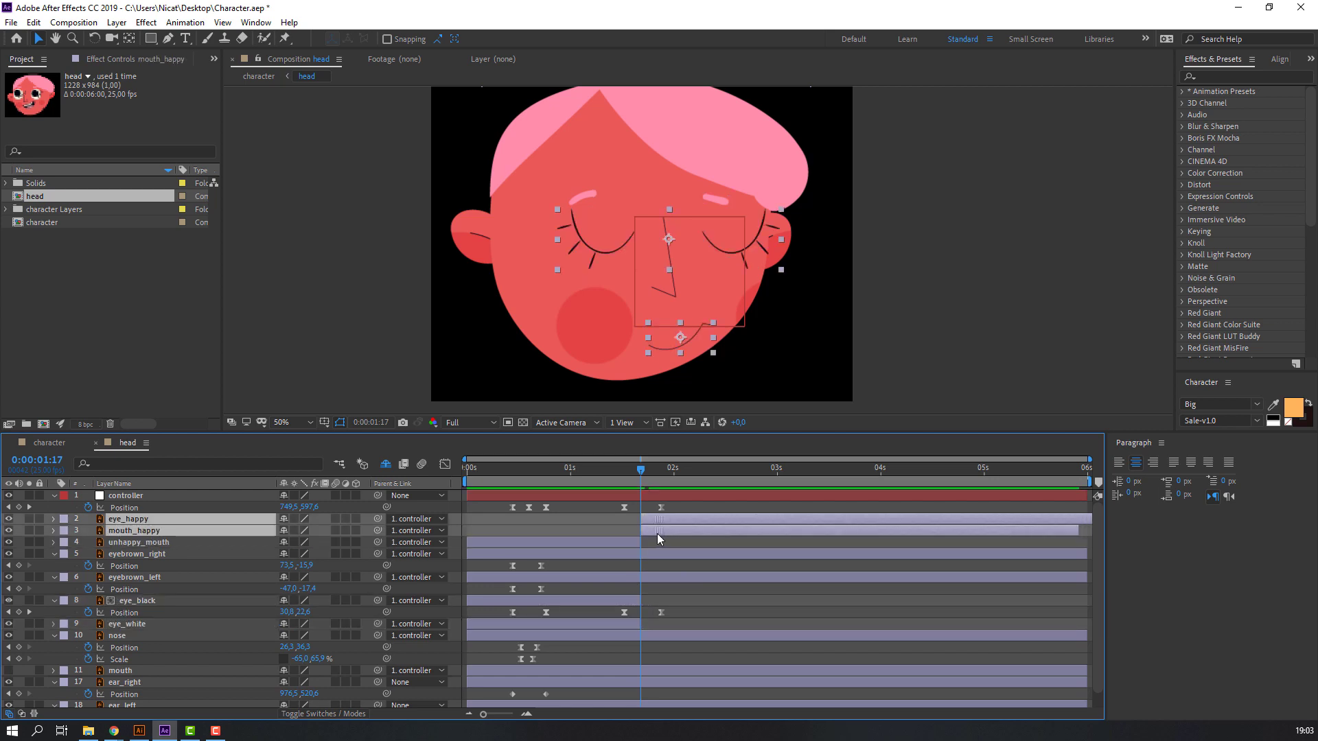
{"action": "scroll", "coordinate": [701, 599], "scroll_direction": "down", "scroll_amount": 1}
{"action": "scroll", "coordinate": [701, 596], "scroll_direction": "up", "scroll_amount": 1}
{"action": "mouse_move", "coordinate": [627, 475]}
{"action": "left_mouse_down"}
{"action": "mouse_move", "coordinate": [661, 468]}
{"action": "mouse_move", "coordinate": [641, 470]}
{"action": "left_mouse_up"}
In the character comp, end the work area at 2:05
{"action": "left_click", "coordinate": [38, 444]}
{"action": "key", "text": "space"}
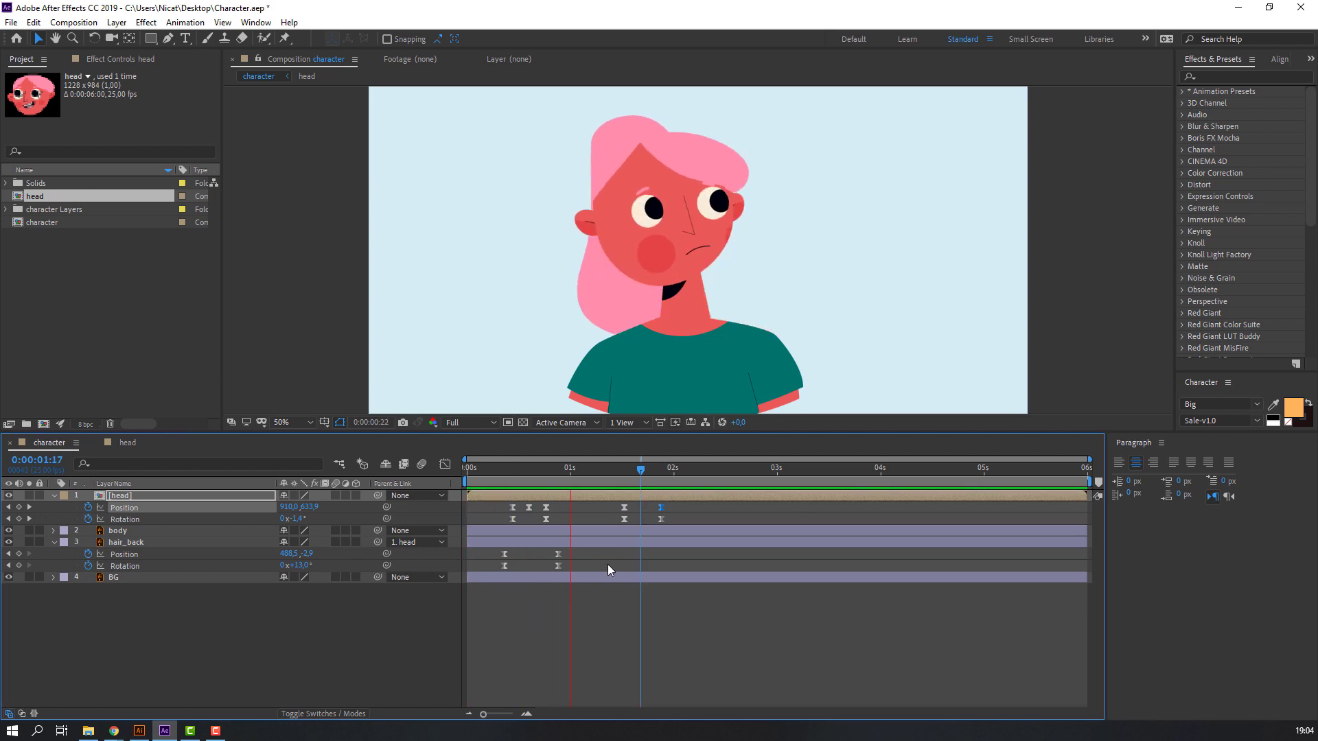
{"action": "key", "text": "space"}
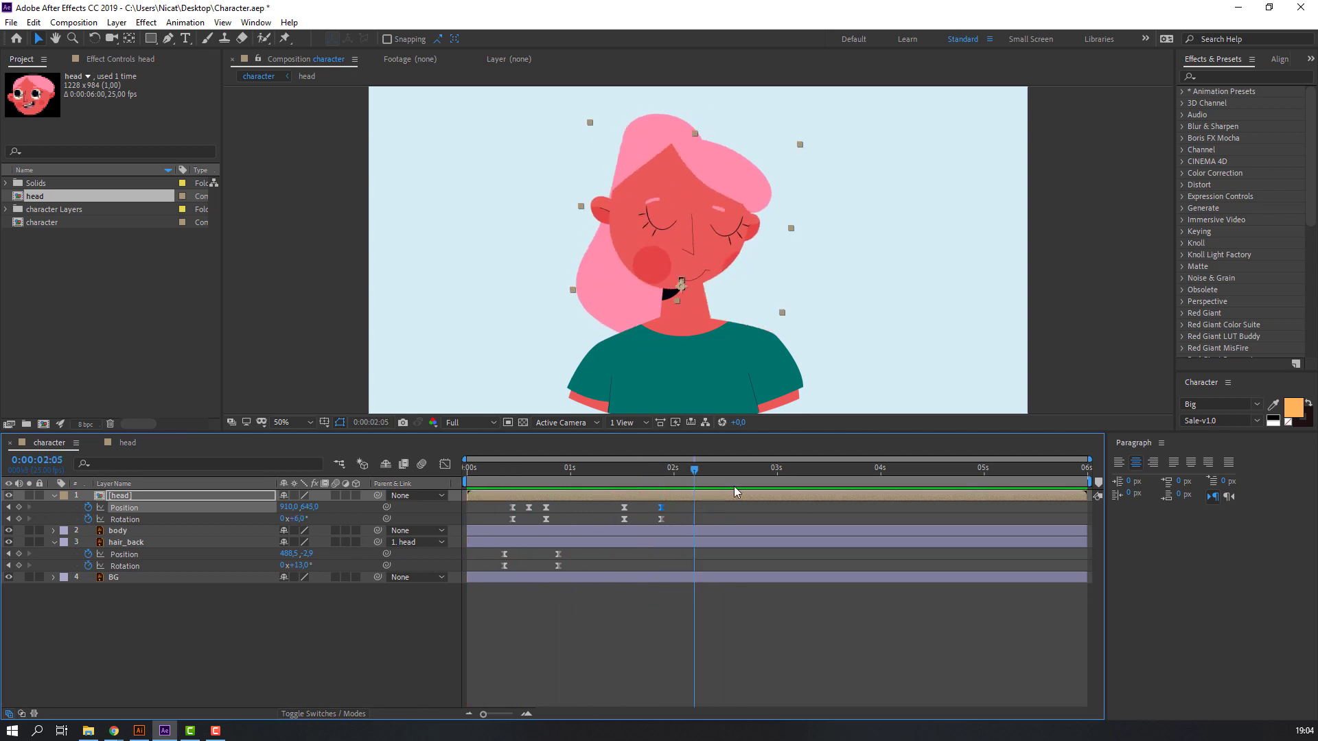
{"action": "key", "text": "n"}
Keyframe hair_back Position and Rotation at 1:13, then rotate it to 14° at 1:22
{"action": "key", "text": "space"}
{"action": "key", "text": "space"}
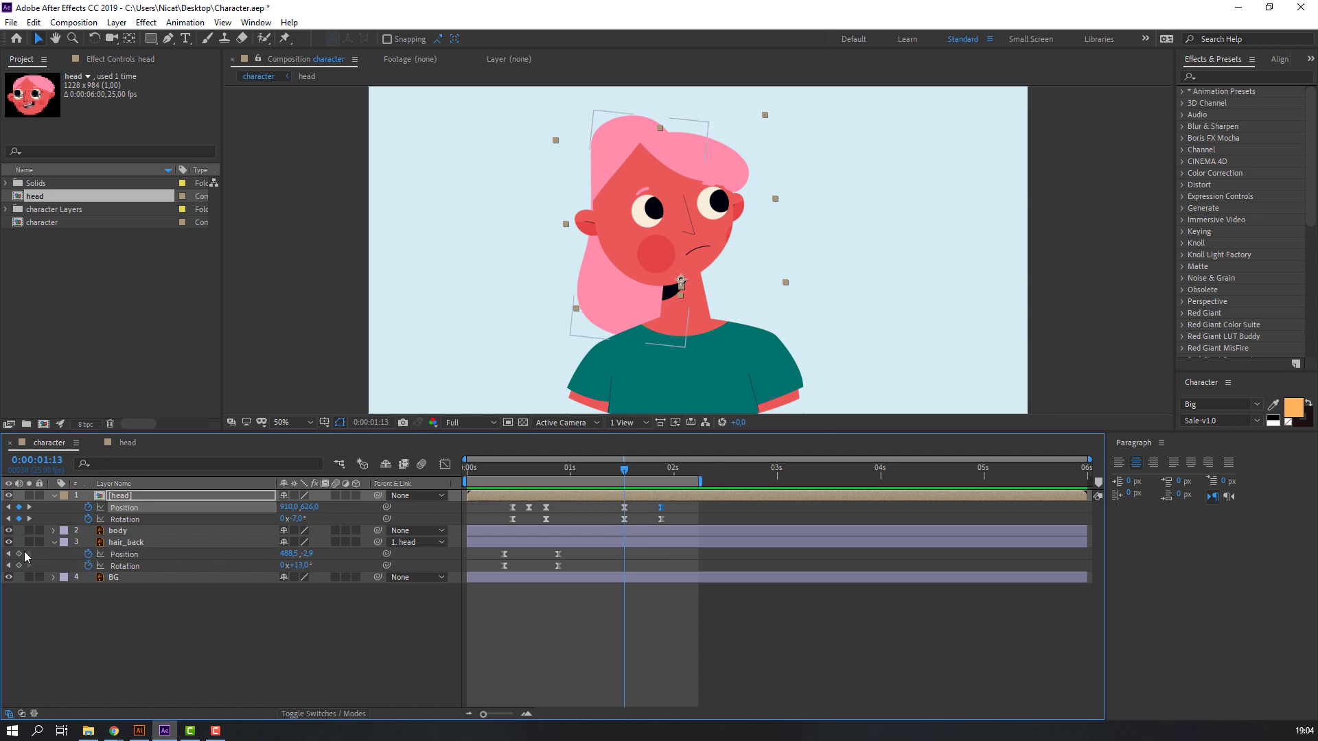
{"action": "left_click", "coordinate": [19, 554]}
{"action": "left_click", "coordinate": [18, 566]}
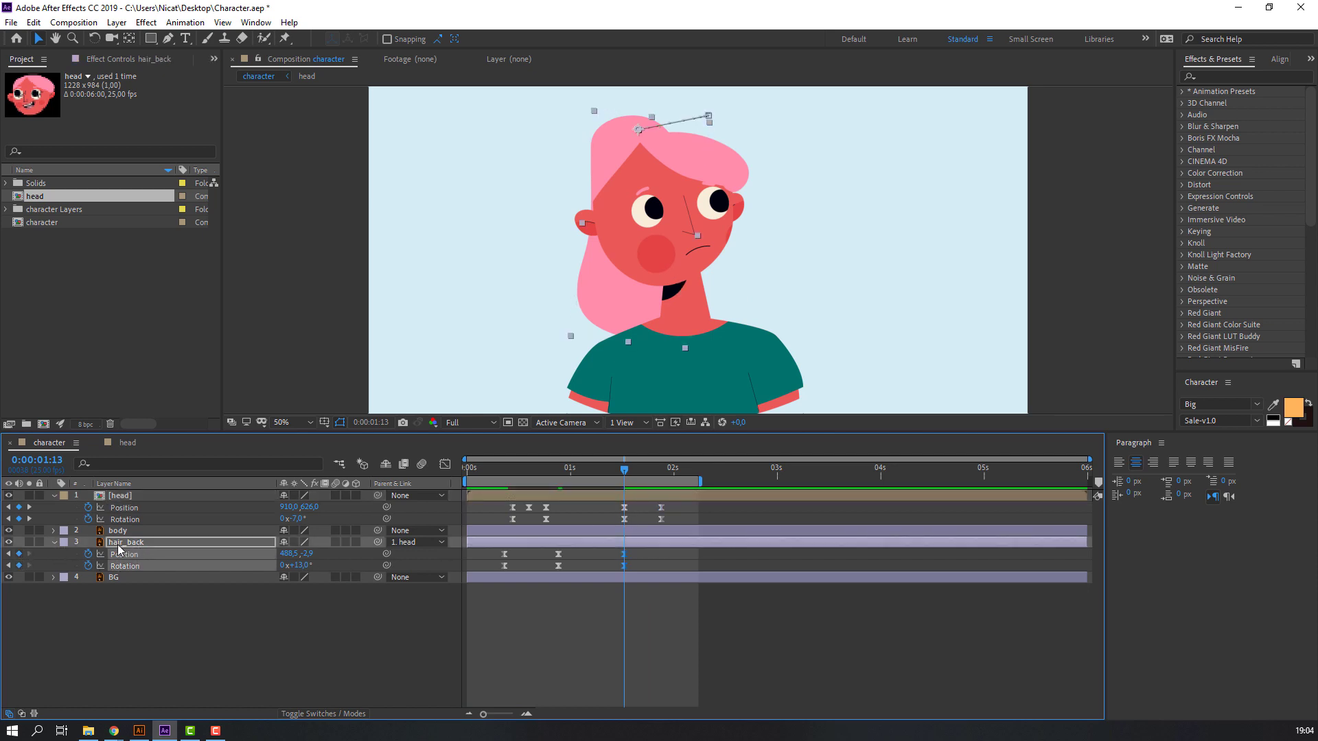
{"action": "left_click_drag", "start_coordinate": [632, 467], "coordinate": [663, 469]}
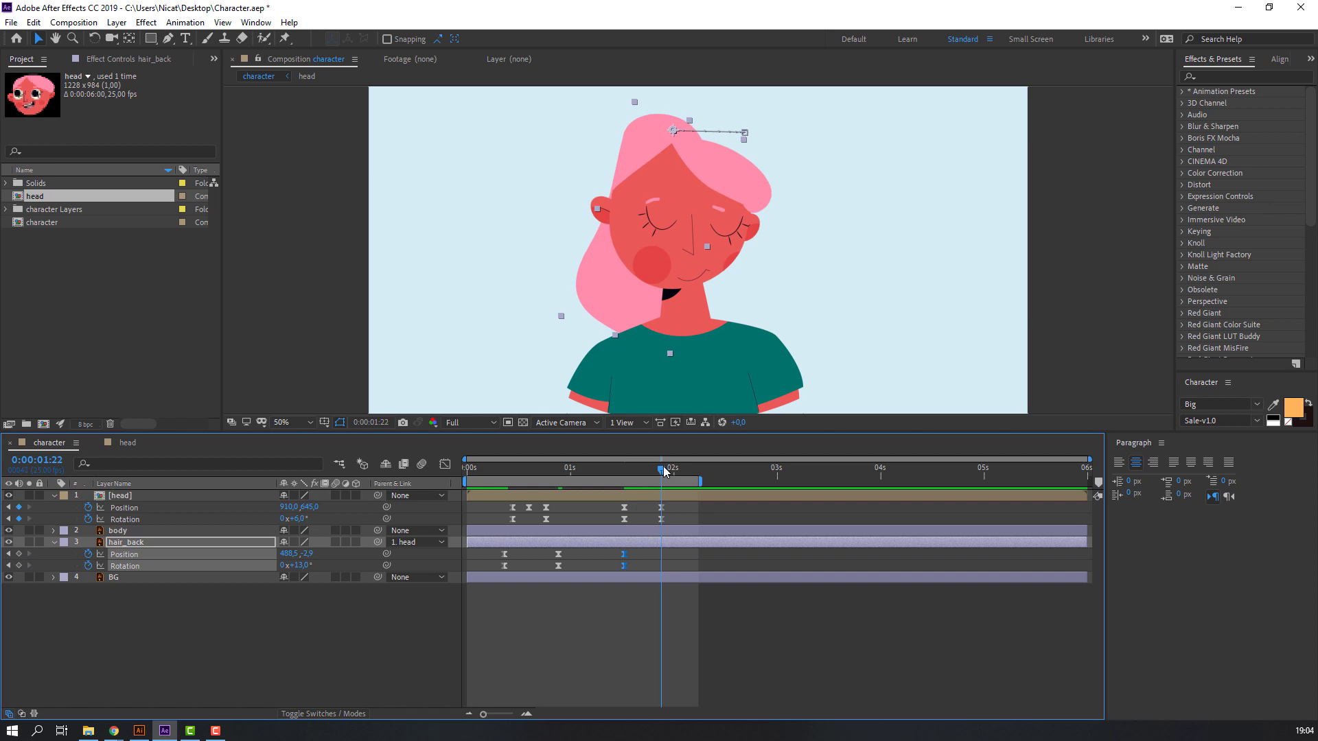
{"action": "left_click", "coordinate": [344, 606]}
{"action": "left_click_drag", "start_coordinate": [300, 565], "coordinate": [334, 551]}
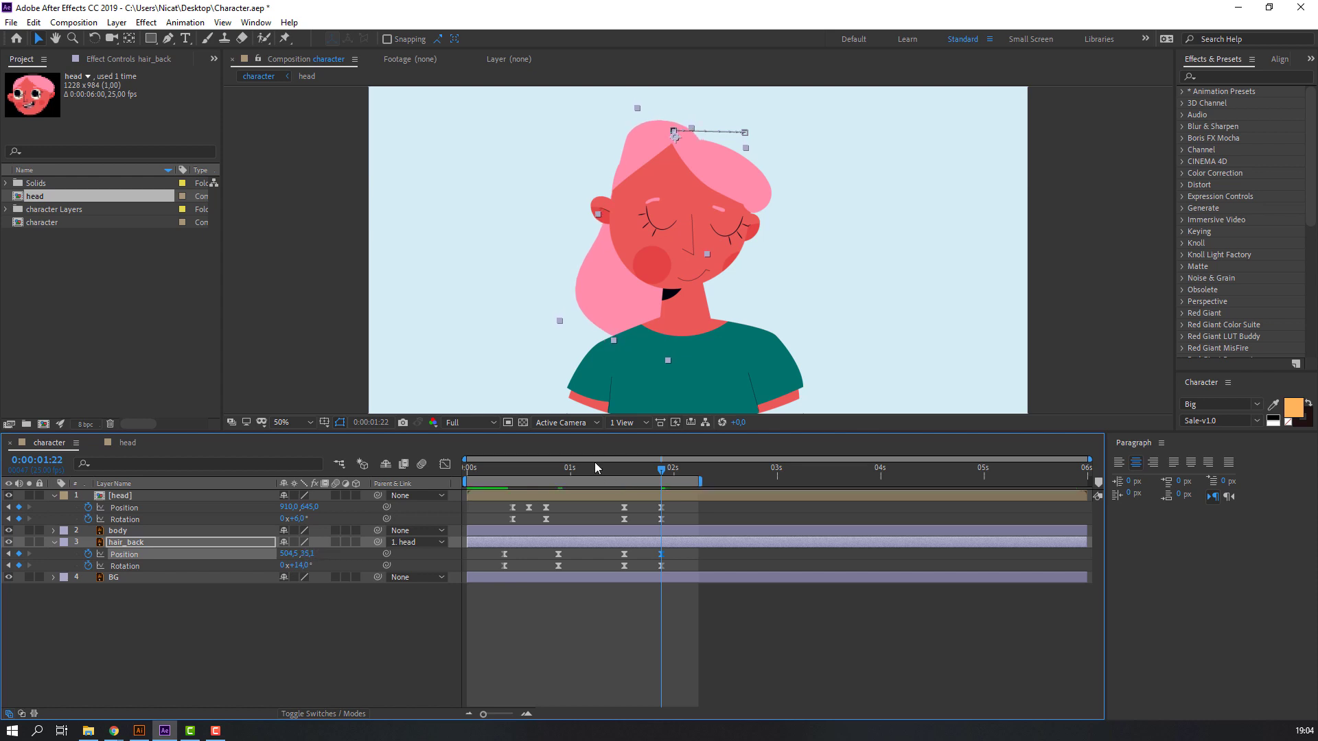
Scrub and preview the animation to check the hair follows the head turn
{"action": "left_click_drag", "start_coordinate": [612, 468], "coordinate": [670, 468]}
{"action": "left_click", "coordinate": [713, 600]}
{"action": "key", "text": "space"}
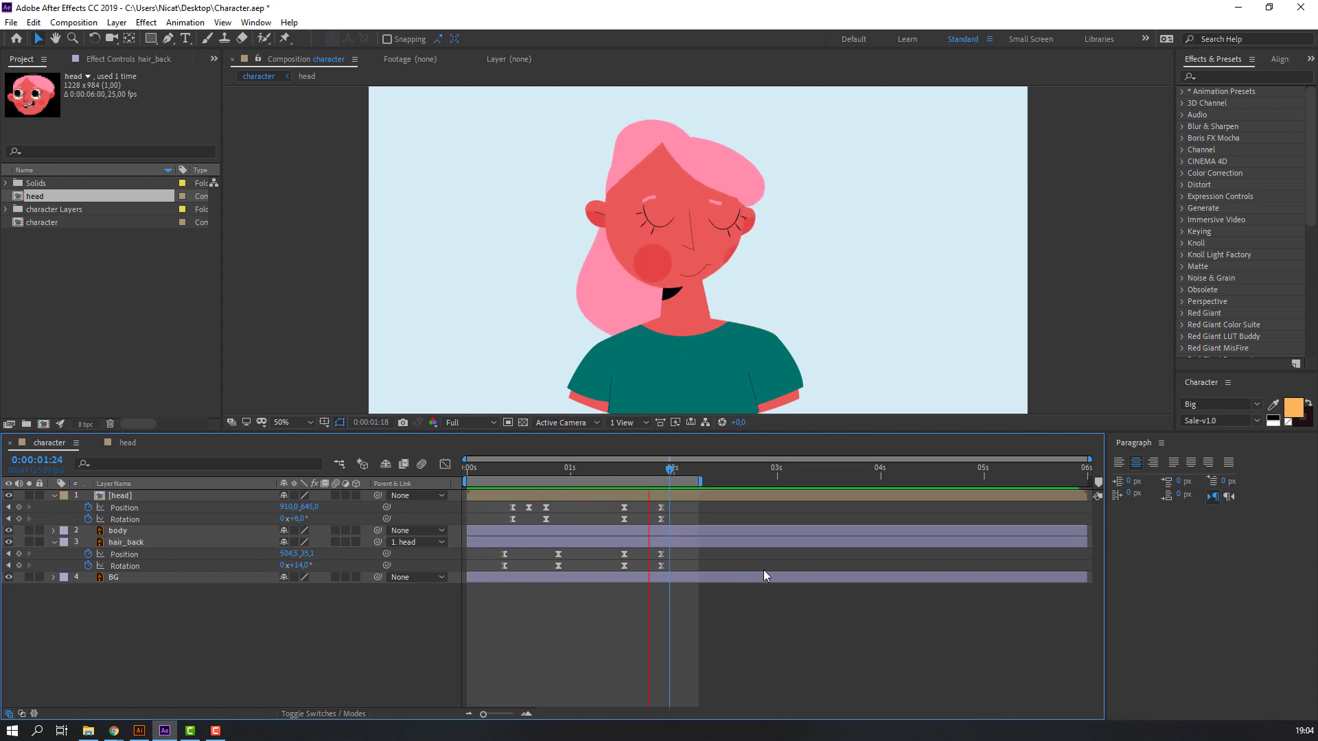
{"action": "scroll", "coordinate": [401, 314], "scroll_direction": "down", "scroll_amount": 2}
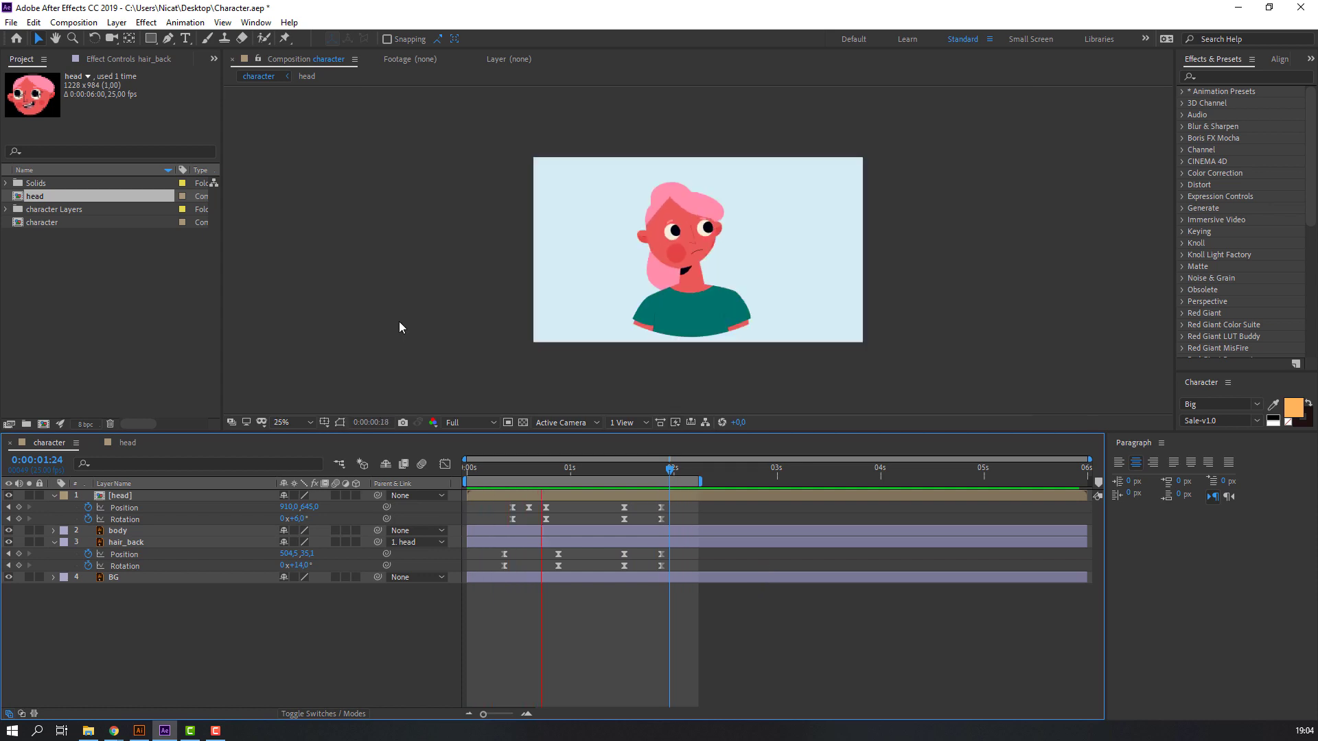